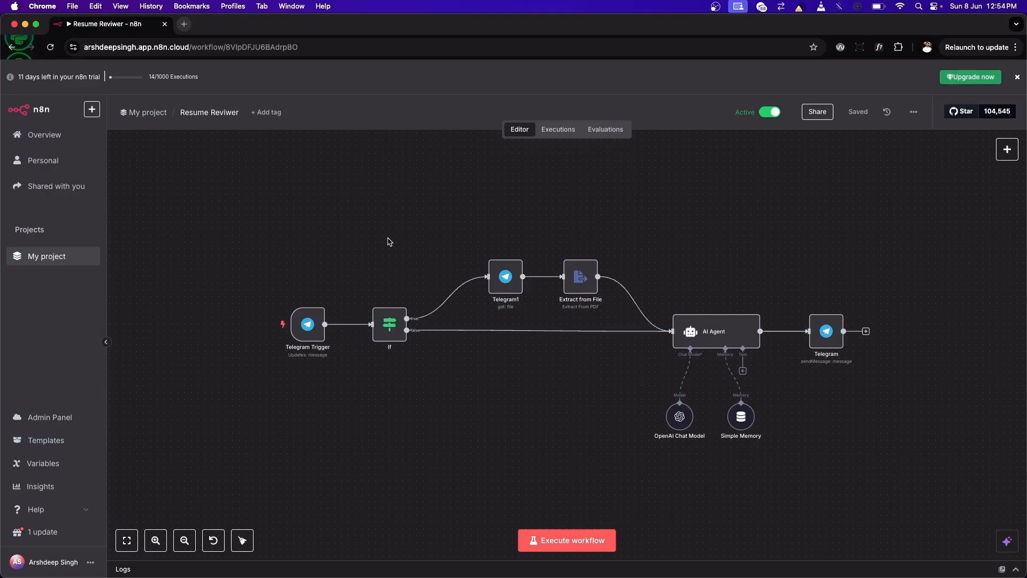
Step: Switch to Telegram and send "Hi" to the Mr Resume Reviewer bot
key(super+Tab)
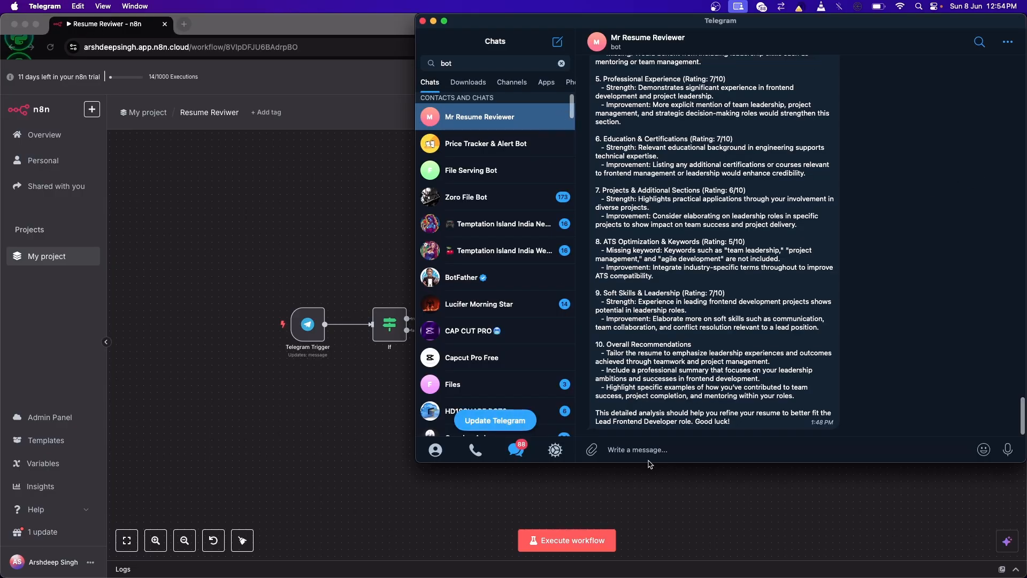
click(675, 449)
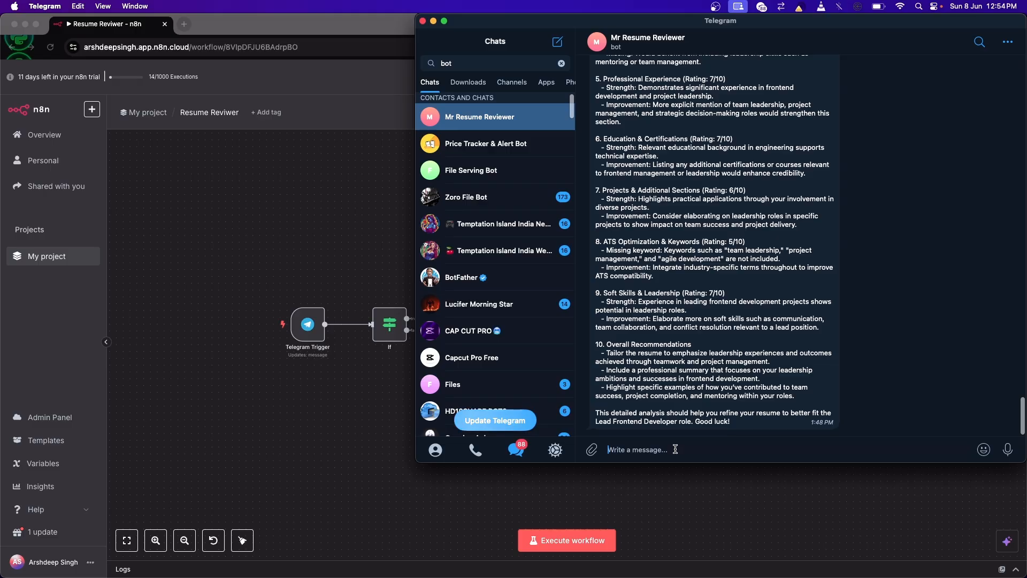
text(Hi)
key(Return)
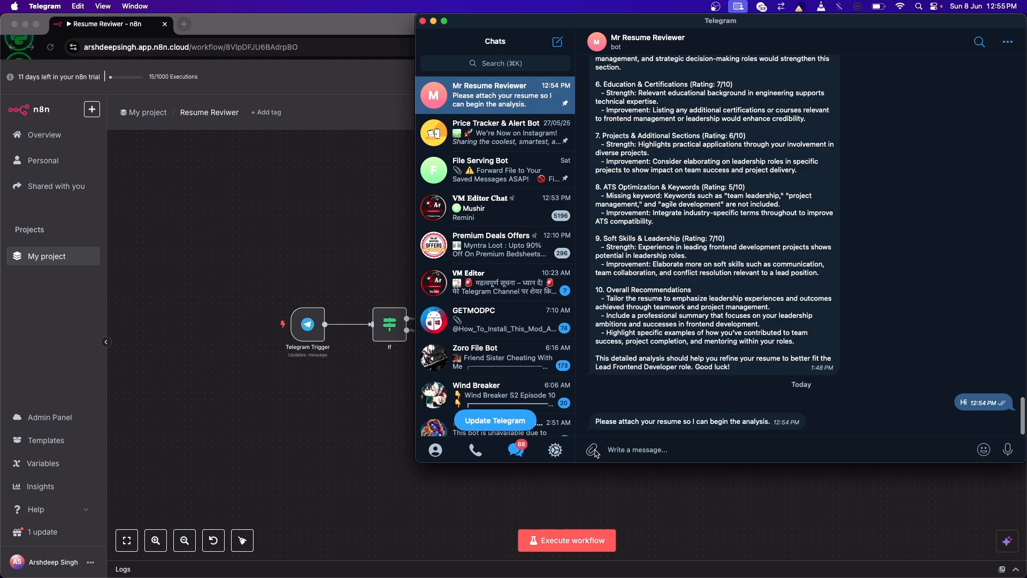
Step: Attach the 2025 resume PDF from the Downloads folder and send it to the bot without a caption
mouse_move(592, 449)
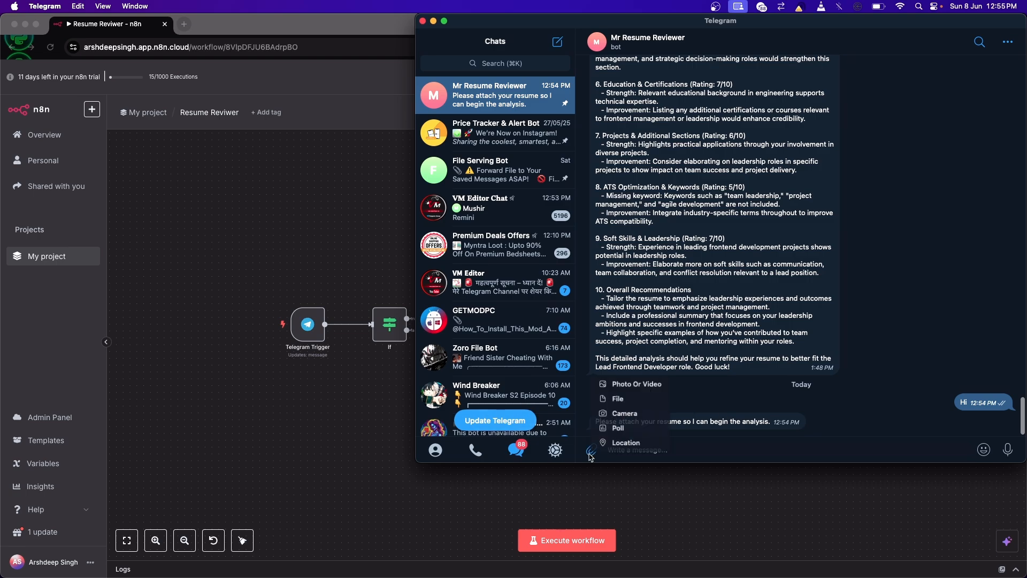
click(610, 397)
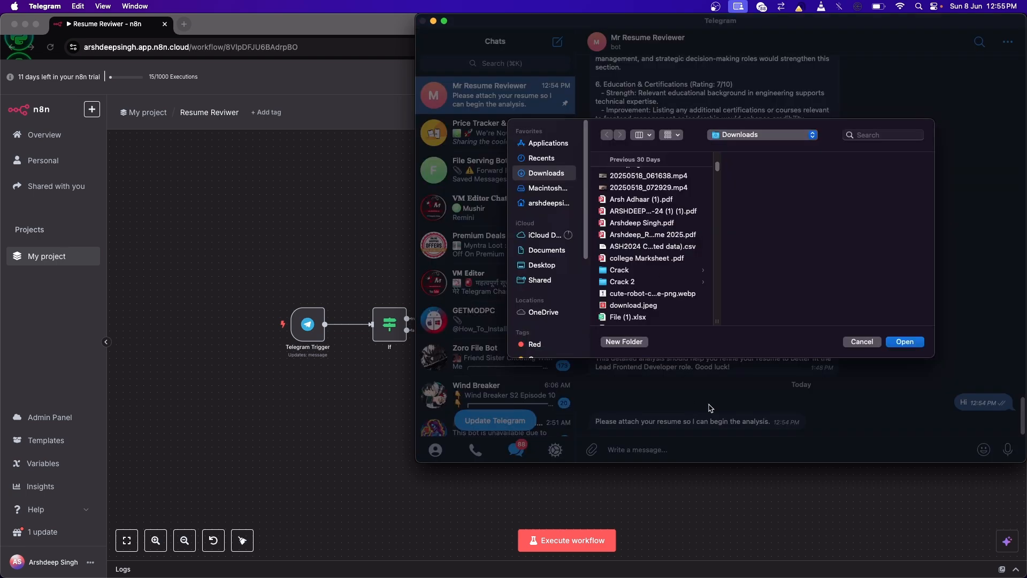
click(660, 237)
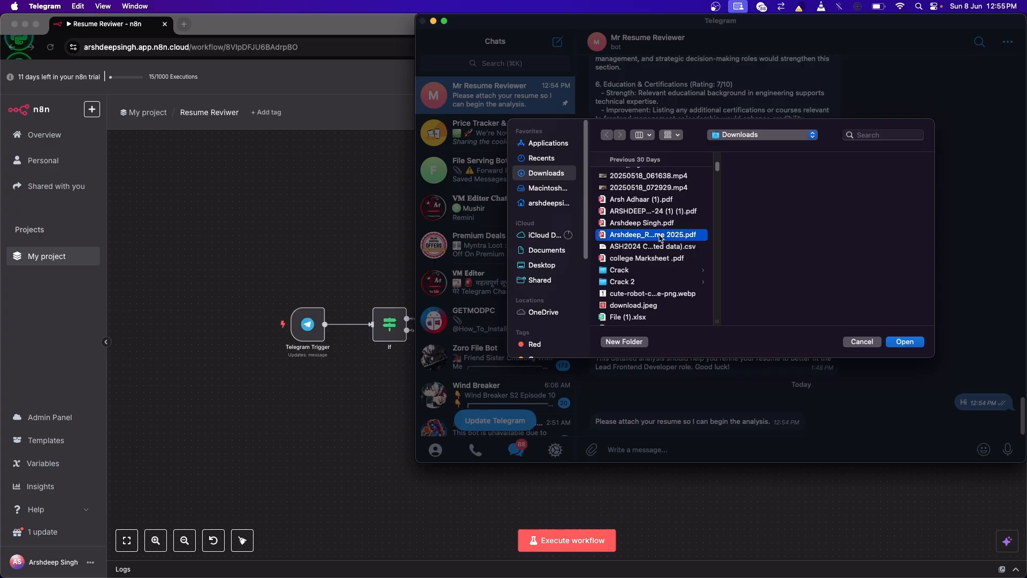
click(905, 341)
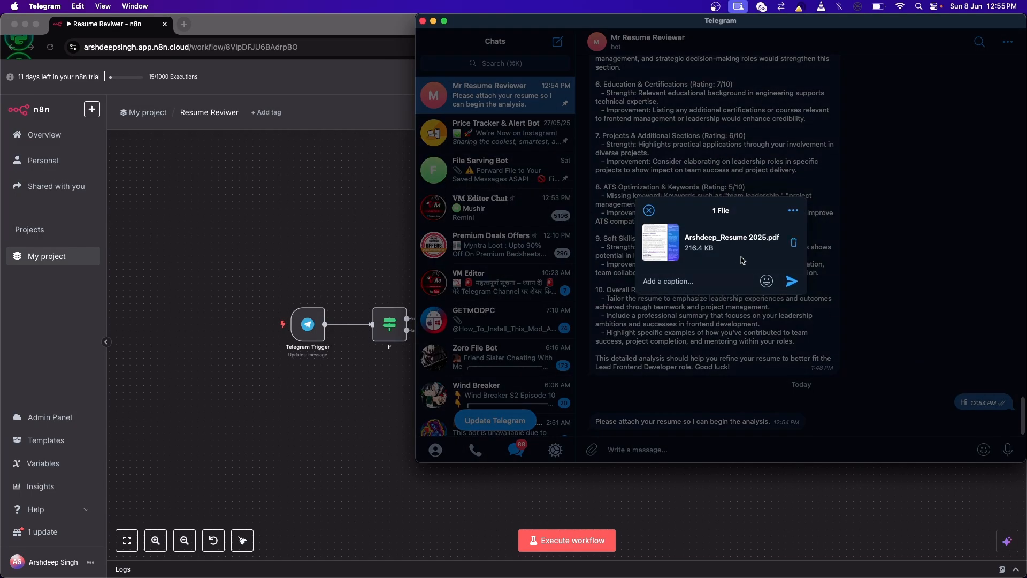
key(Return)
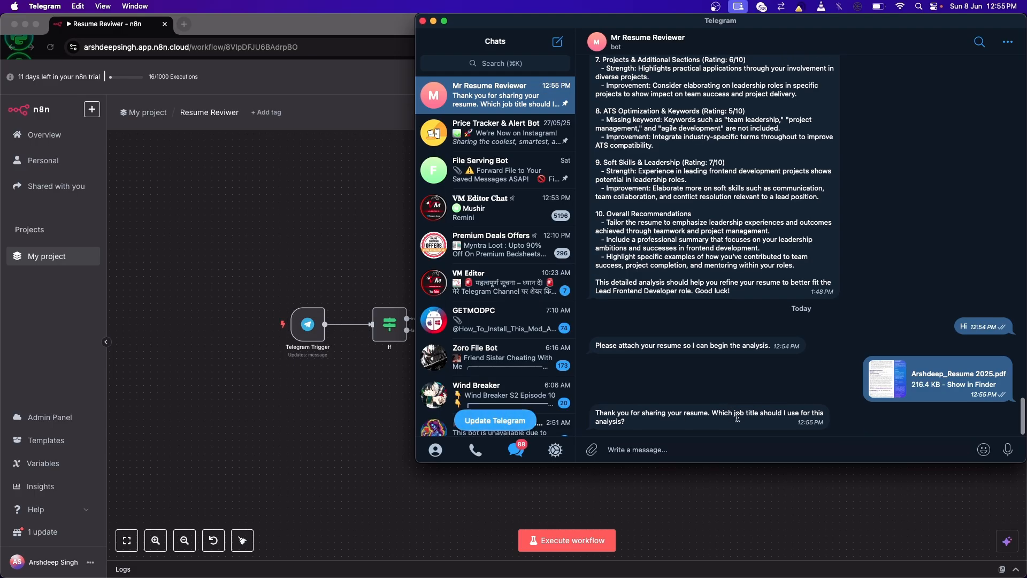
Step: Answer the bot's job title question with "Product Manager"
click(649, 451)
scroll(748, 243, up, 10)
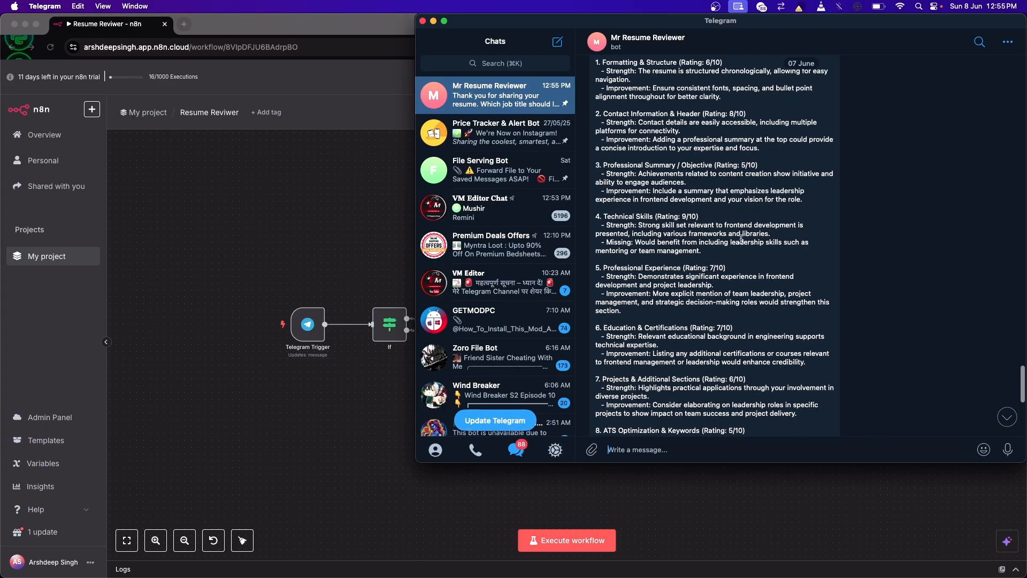
scroll(741, 239, up, 2)
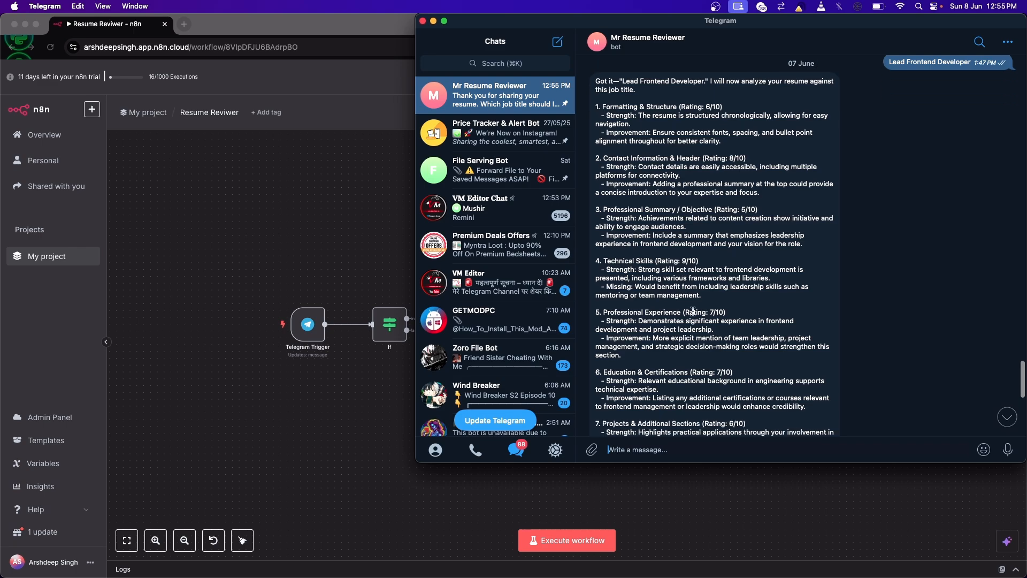
scroll(692, 311, down, 10)
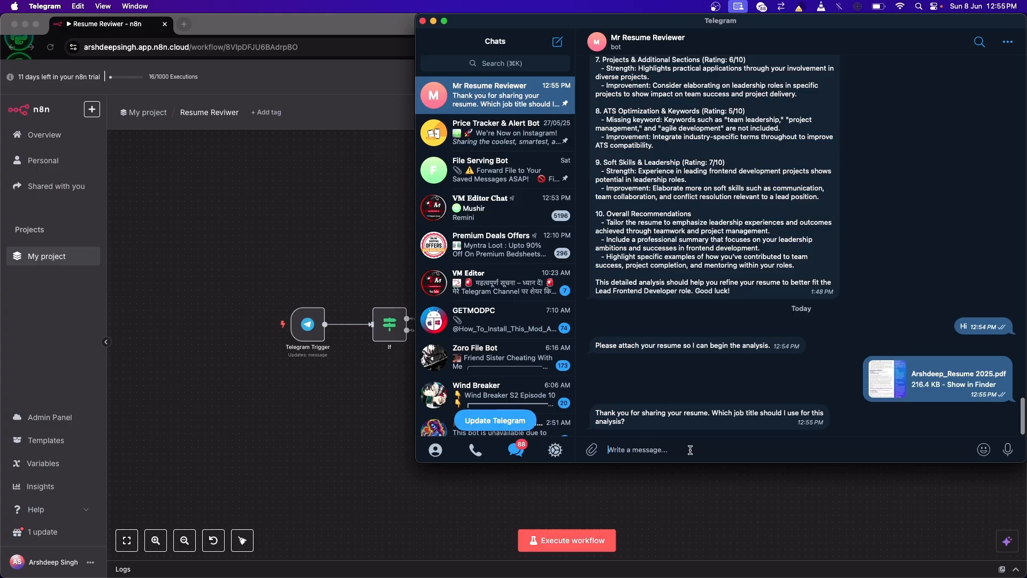
text(Prod)
text(uct Manager)
key(Return)
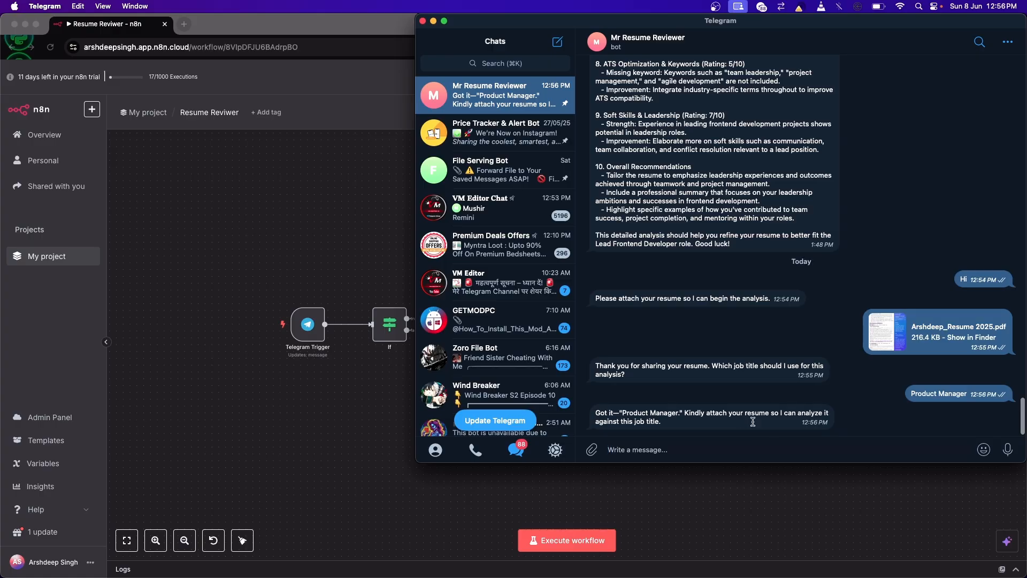
Step: Reply to the already sent resume file with the message "This is my resume"
double_click(965, 334)
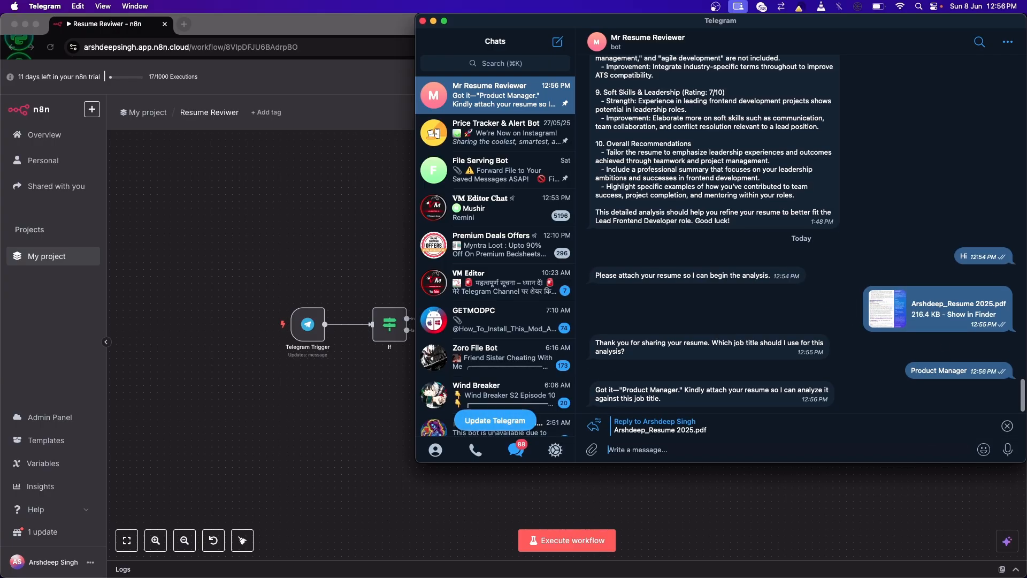
text(This is my resume)
key(Return)
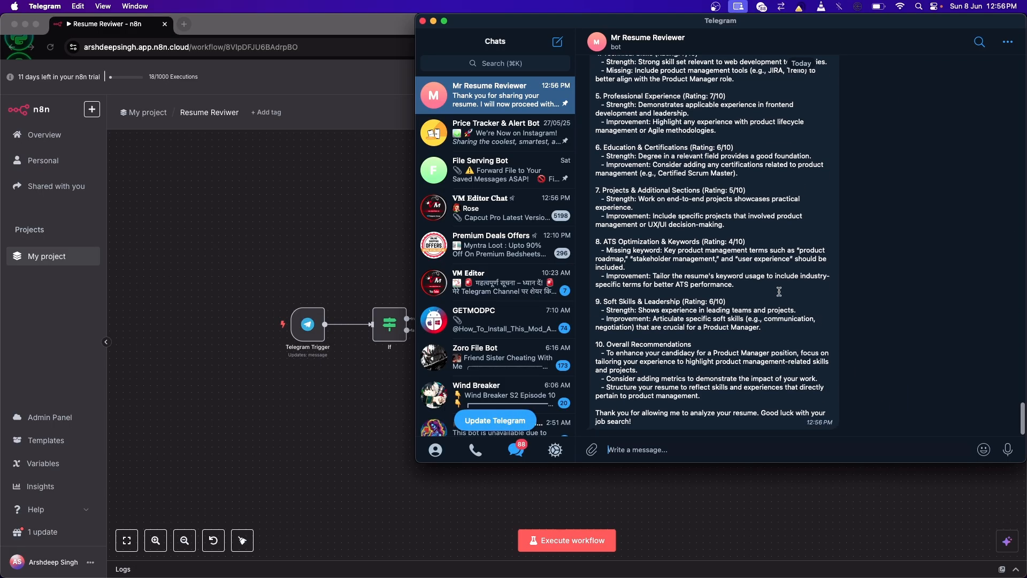
Step: Read through the bot's Product Manager resume analysis, from the formatting section to the overall recommendations
scroll(760, 288, up, 3)
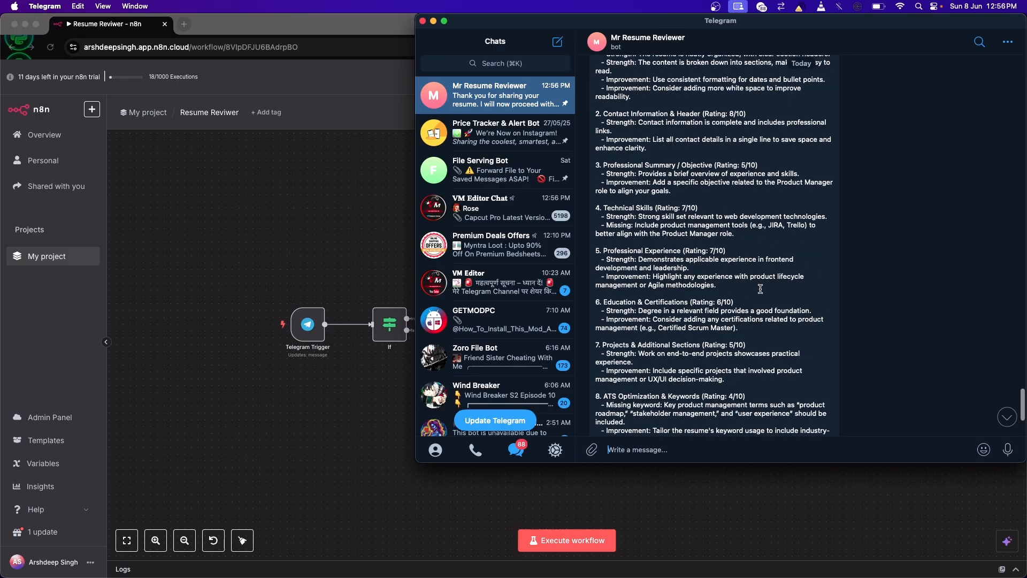
scroll(760, 289, up, 2)
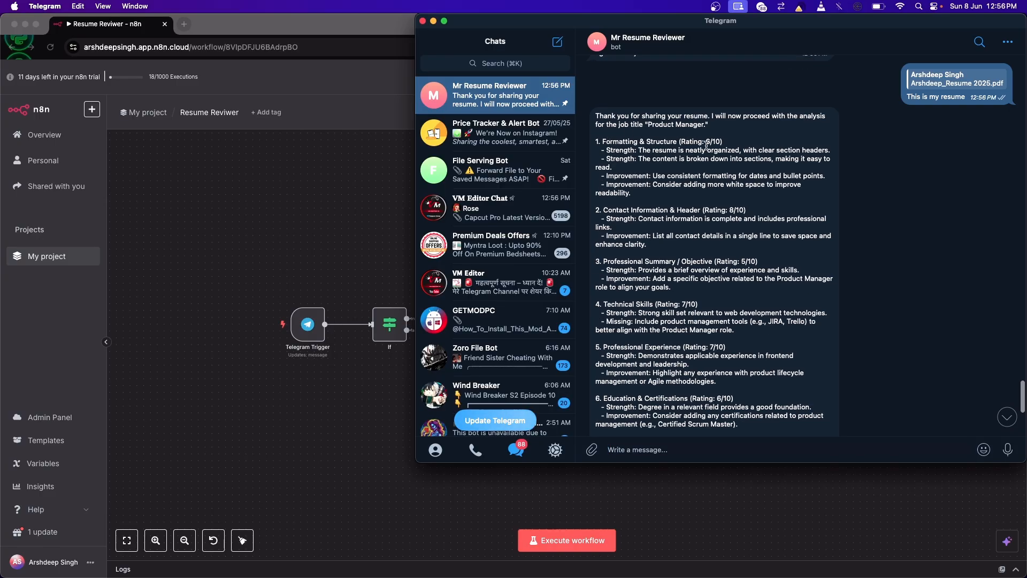
scroll(636, 215, down, 1)
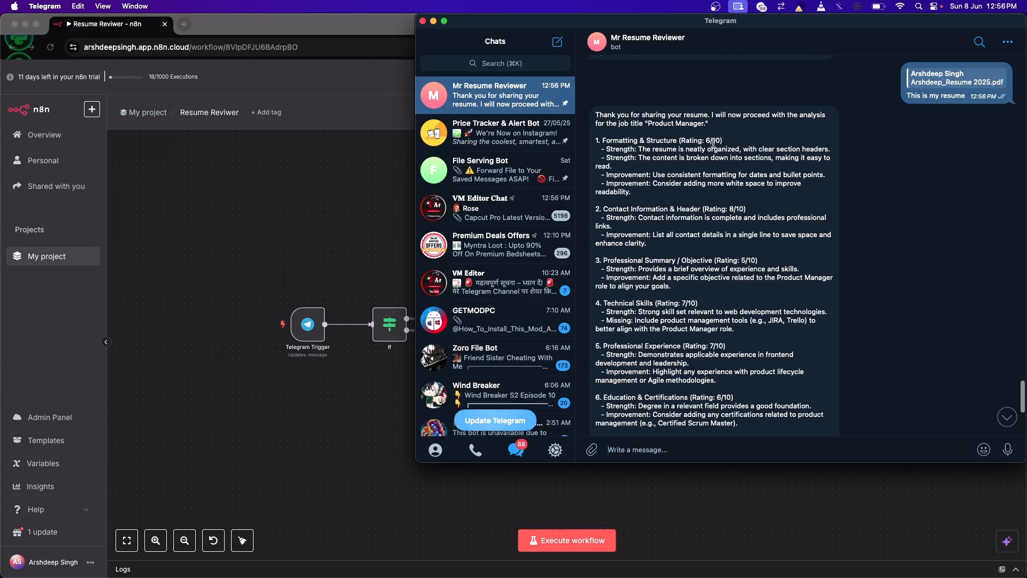
drag(605, 148, 613, 167)
click(620, 176)
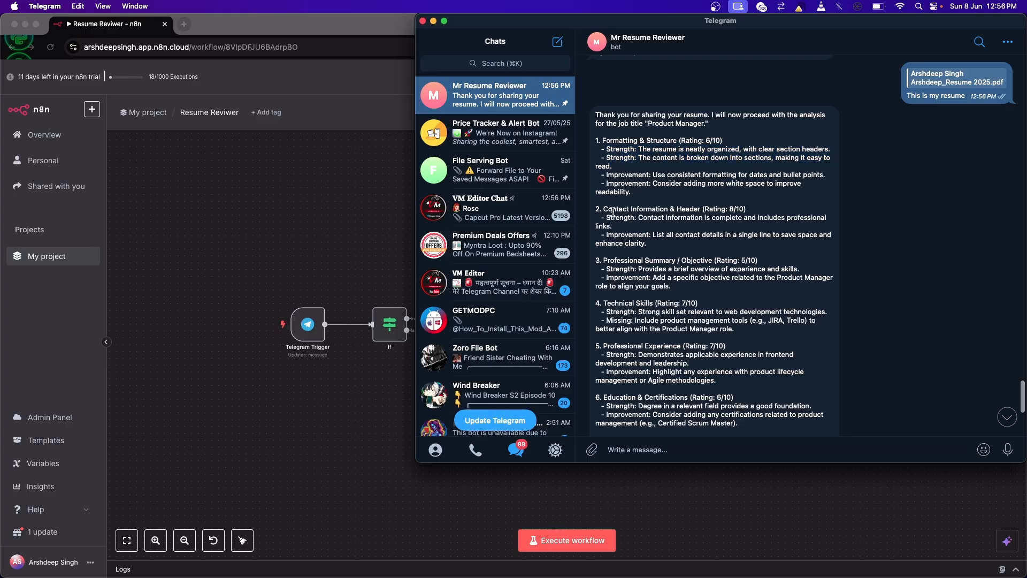
scroll(619, 253, down, 3)
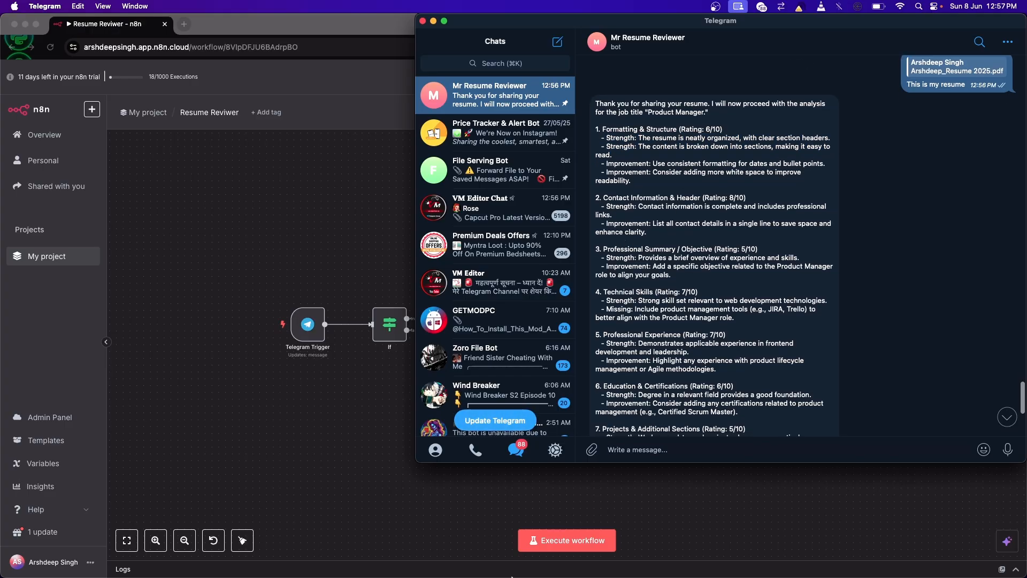
scroll(647, 296, down, 10)
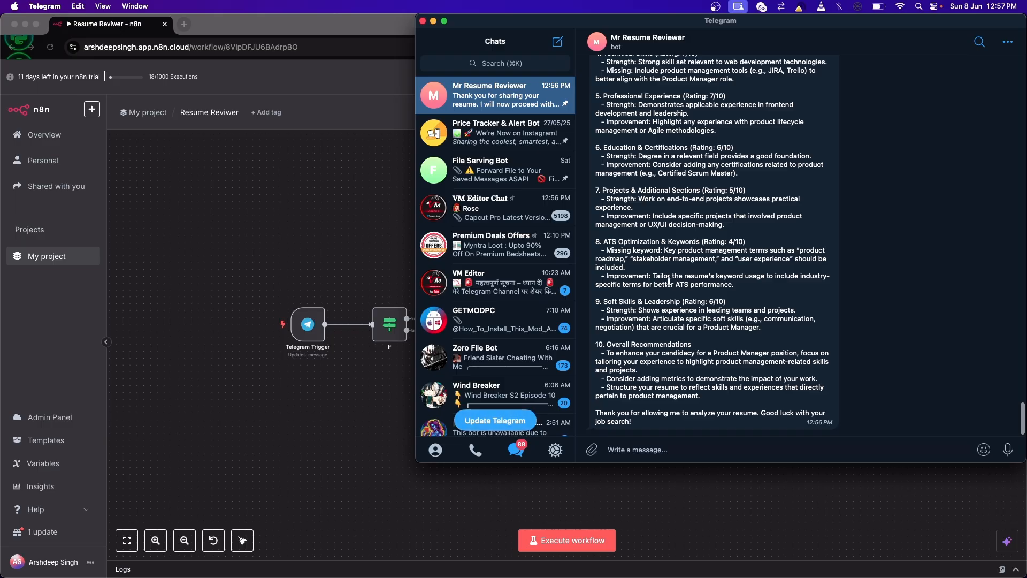
Step: Glance at the n8n workflow, return to Telegram and review today's conversation with the bot from its start
click(293, 211)
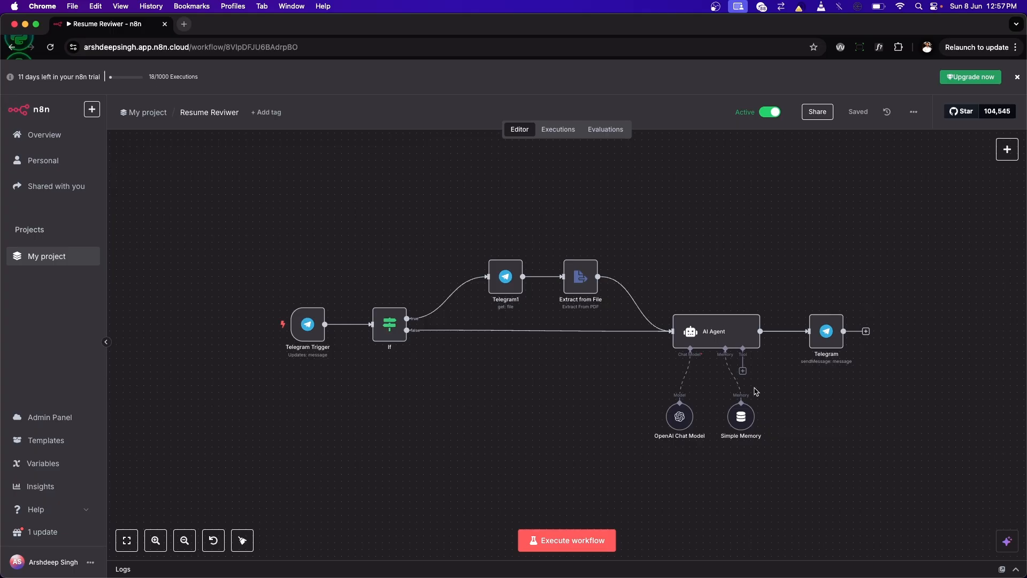
click(729, 568)
scroll(809, 211, up, 10)
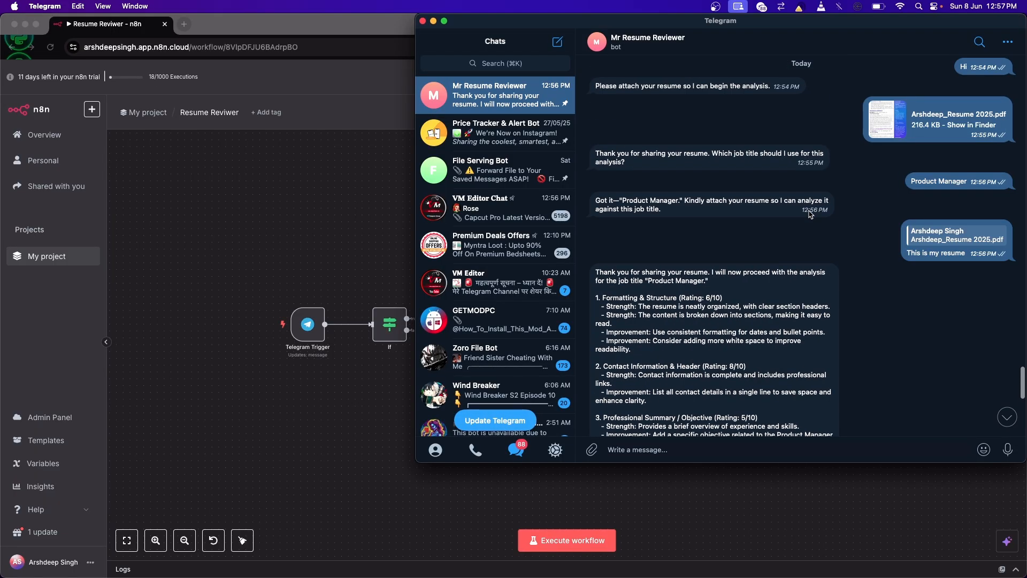
scroll(918, 188, up, 2)
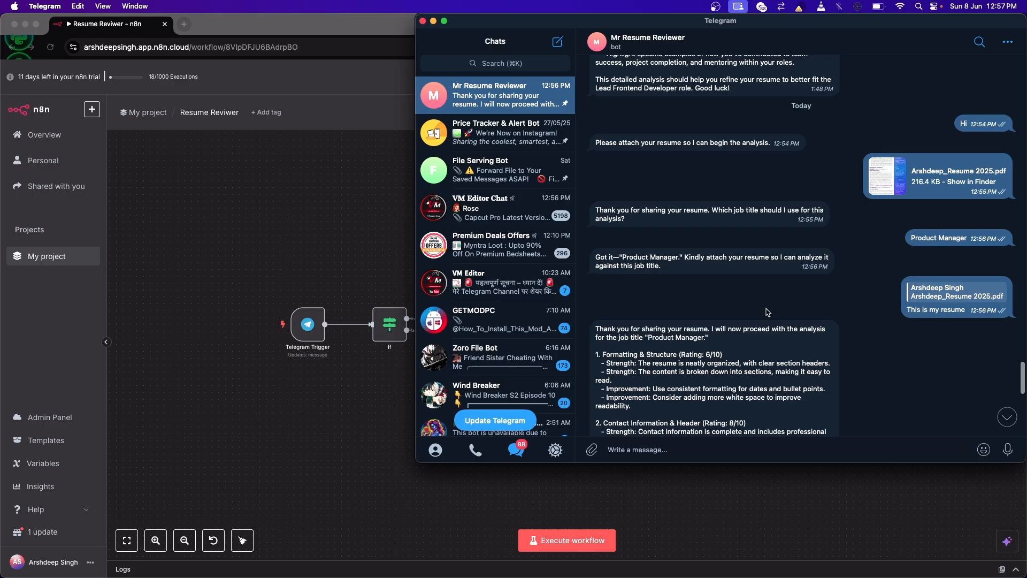
scroll(813, 335, down, 1)
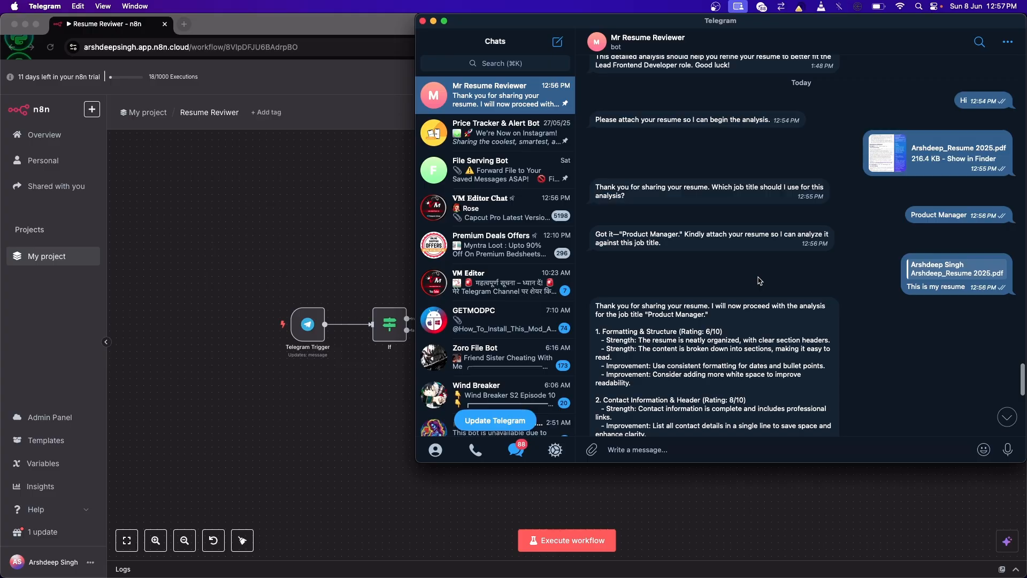
scroll(759, 280, down, 10)
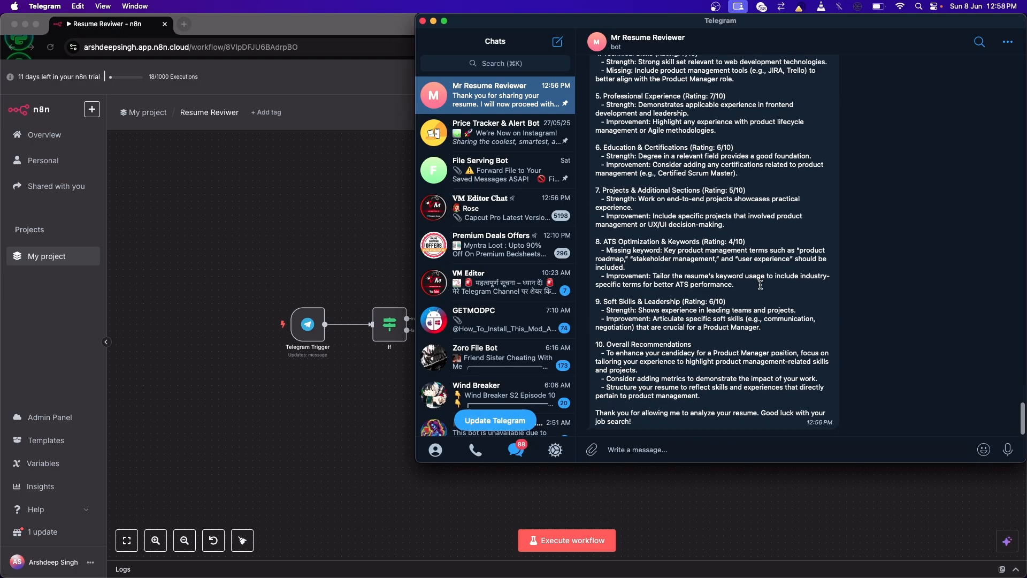
Step: Send "Lead Frontend Developer" to the bot as the new job title
click(646, 450)
text(Lead Frontend Developer)
key(Return)
mouse_move(983, 449)
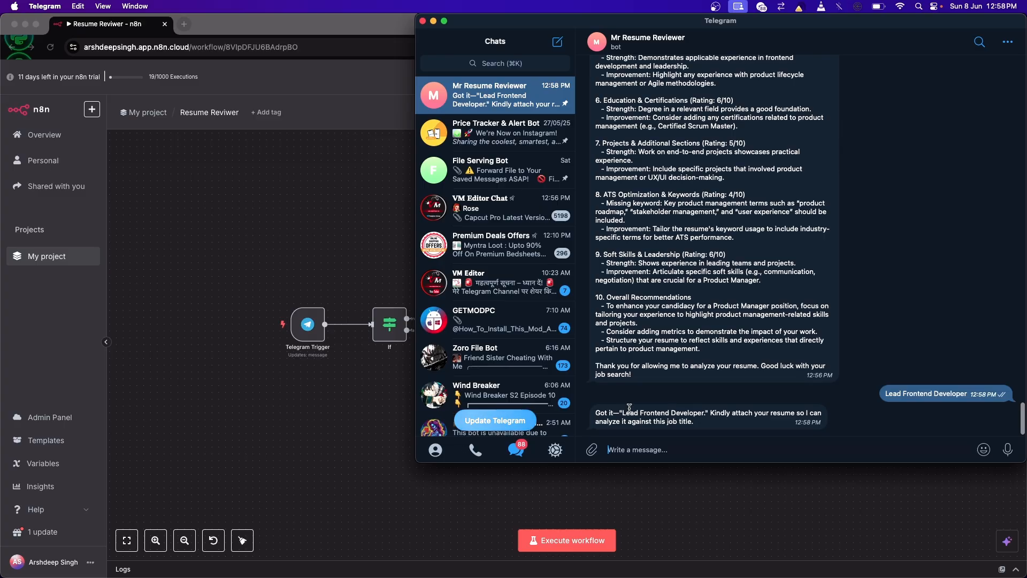
Step: Attach the 2025 resume PDF again as a file and send it for the Lead Frontend Developer analysis
scroll(734, 344, up, 15)
scroll(734, 344, up, 3)
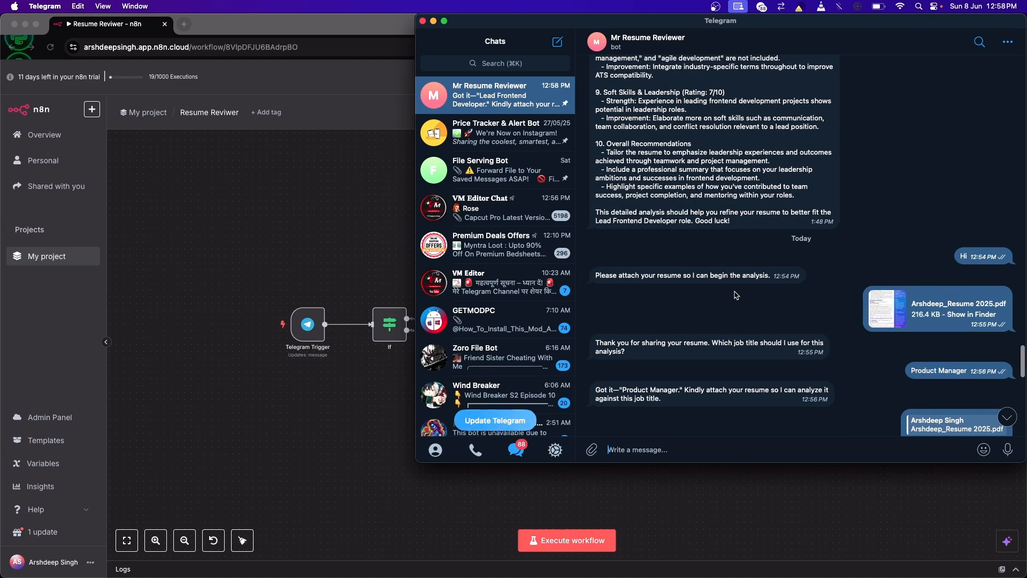
scroll(741, 302, down, 20)
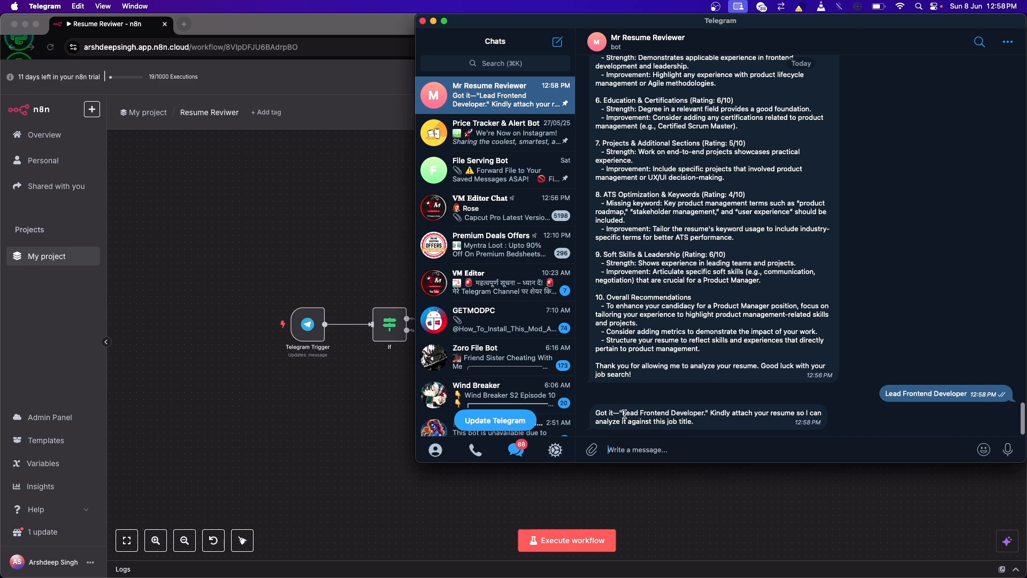
scroll(706, 366, up, 8)
scroll(706, 366, up, 12)
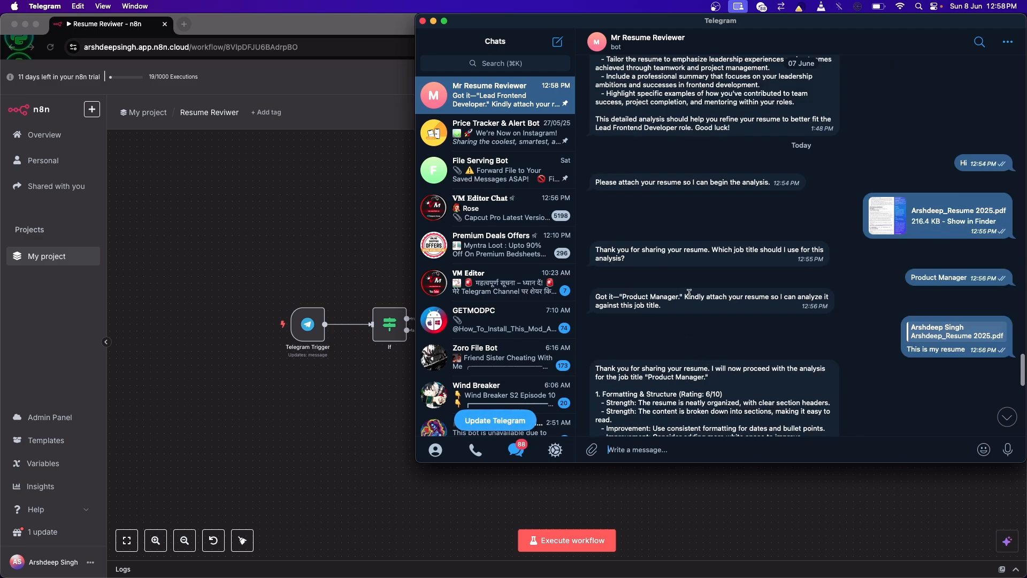
scroll(696, 292, down, 20)
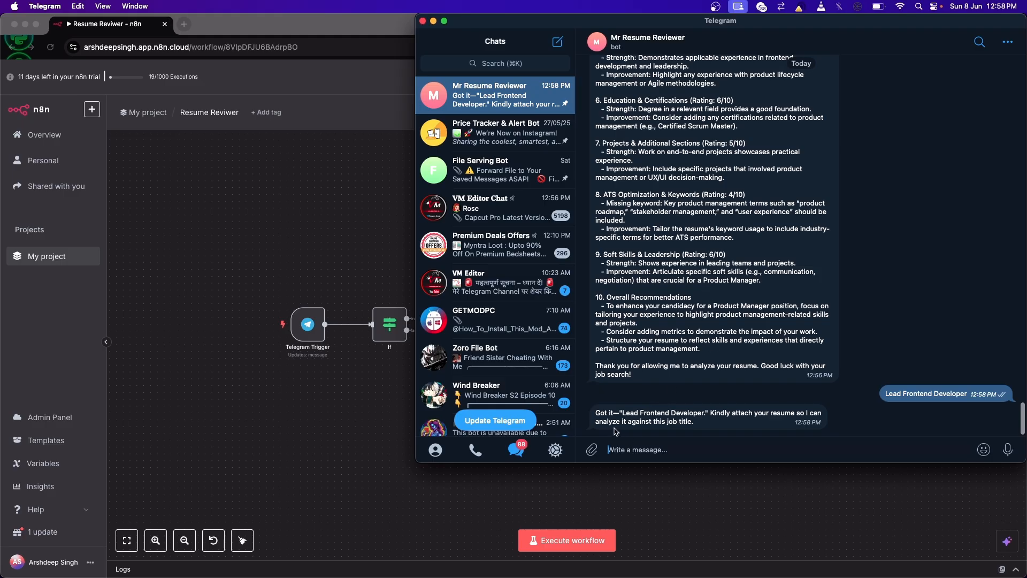
mouse_move(592, 449)
click(627, 399)
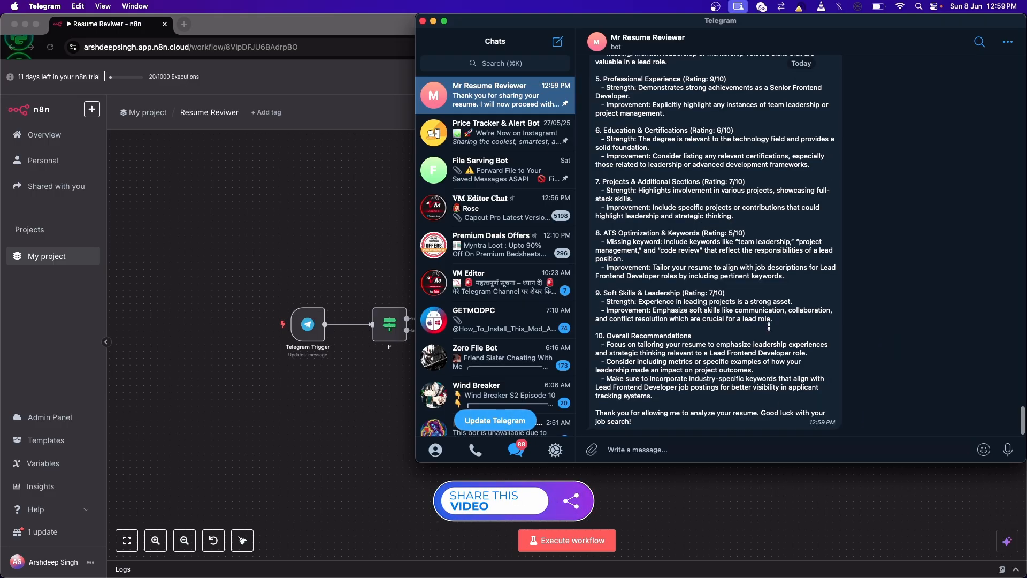
Step: Compare the section ratings in the Lead Frontend Developer analysis with those in the earlier Product Manager analysis
scroll(748, 236, up, 5)
scroll(749, 236, up, 5)
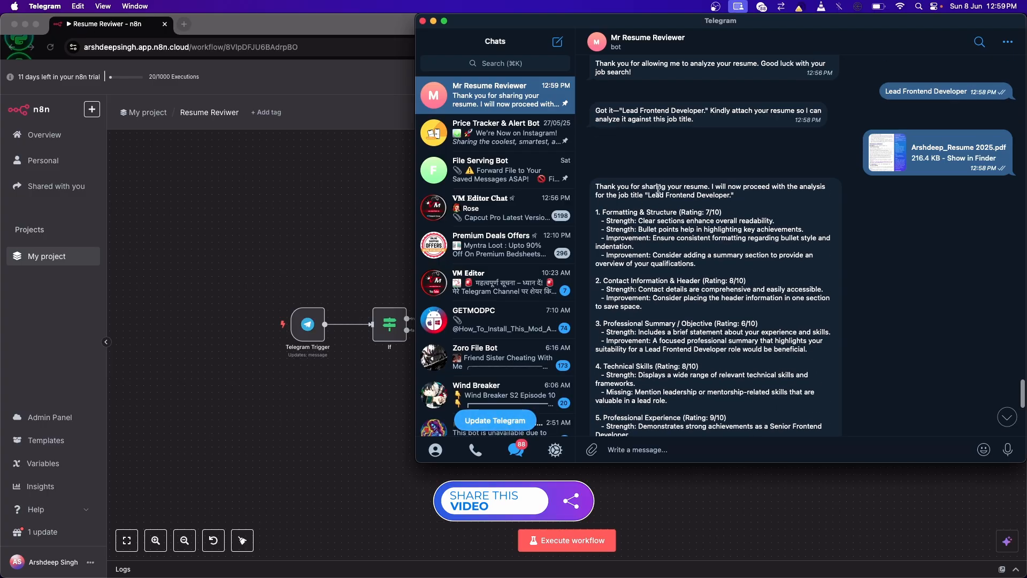
drag(647, 196, 739, 197)
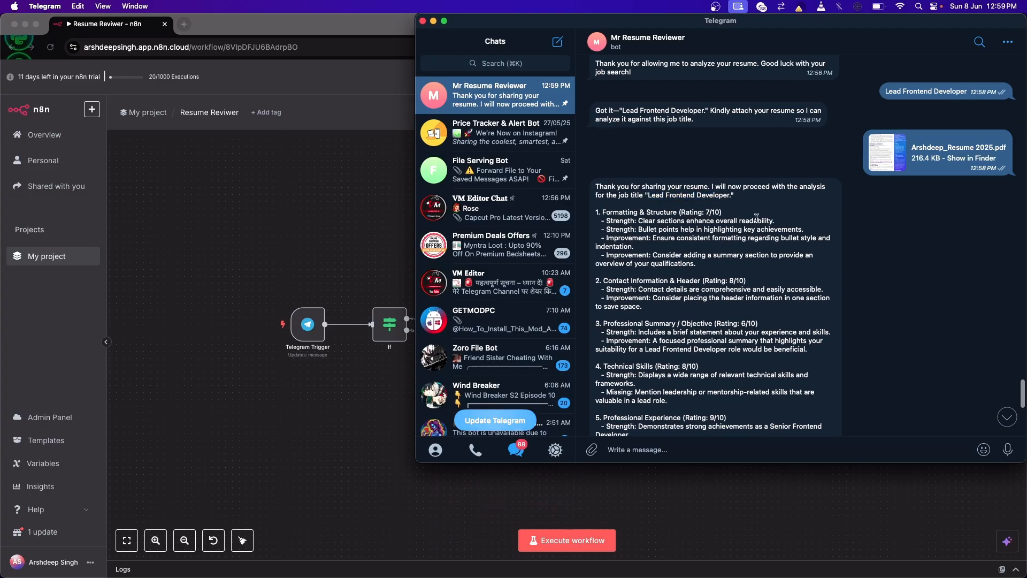
scroll(749, 209, up, 10)
scroll(756, 219, up, 10)
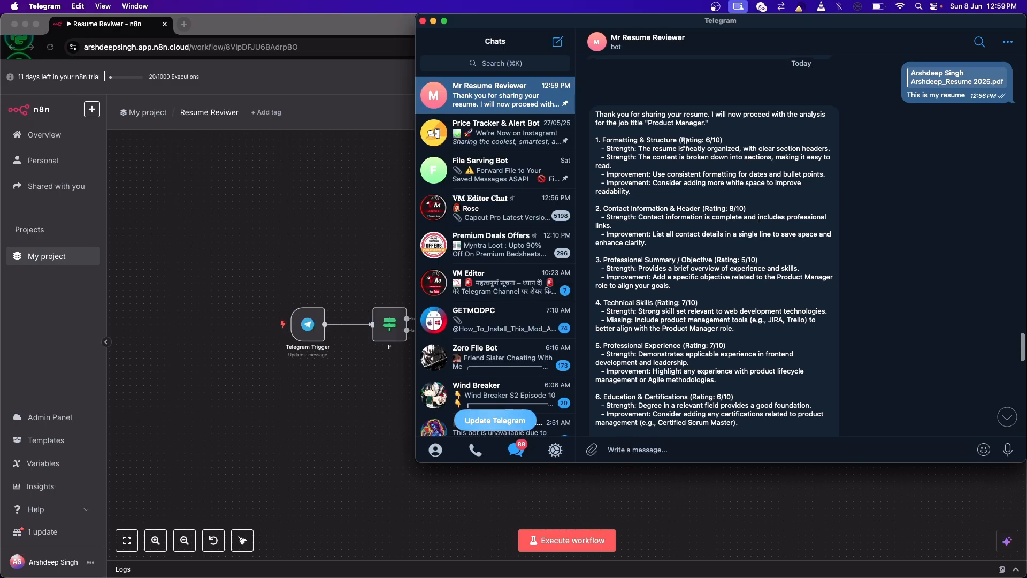
scroll(743, 301, down, 10)
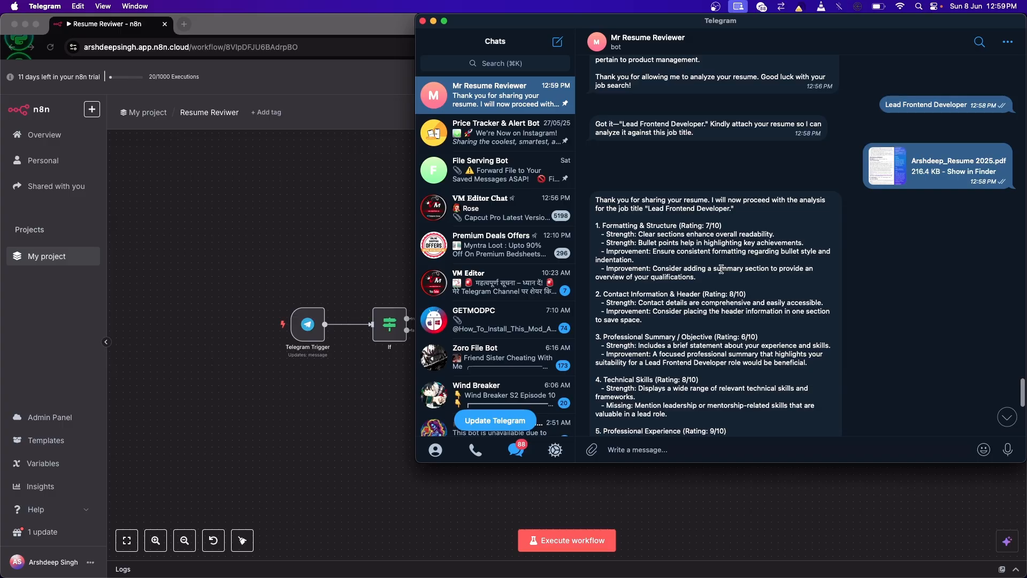
Step: Read through the rest of the Lead Frontend Developer analysis down to its overall recommendations
scroll(721, 269, down, 3)
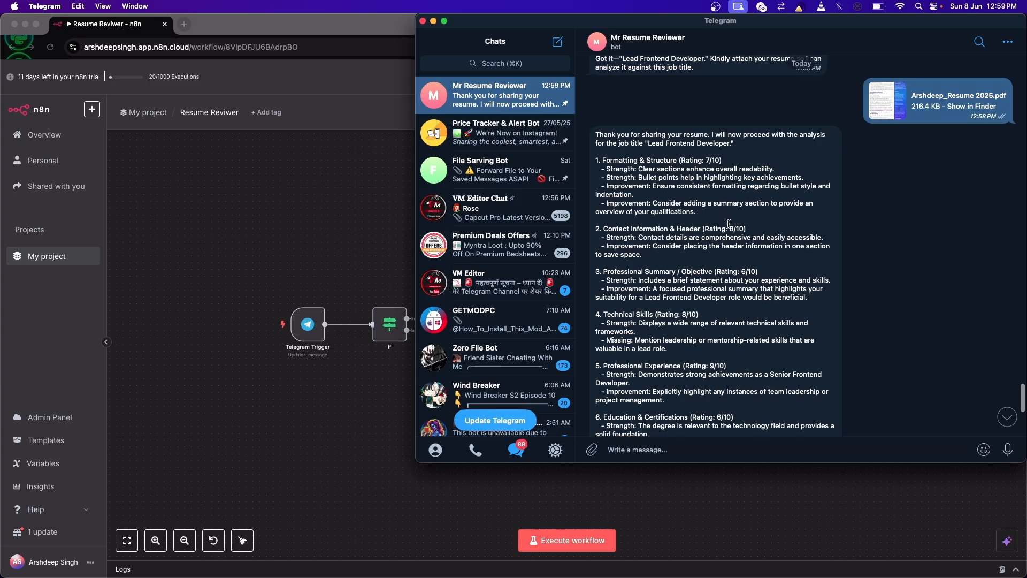
scroll(723, 218, down, 5)
scroll(726, 227, down, 5)
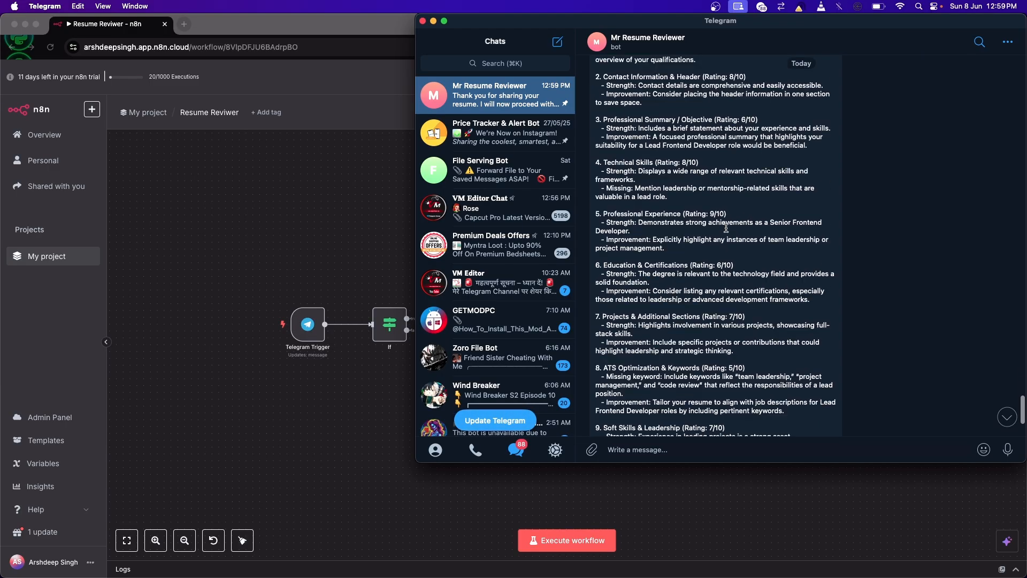
scroll(726, 228, down, 5)
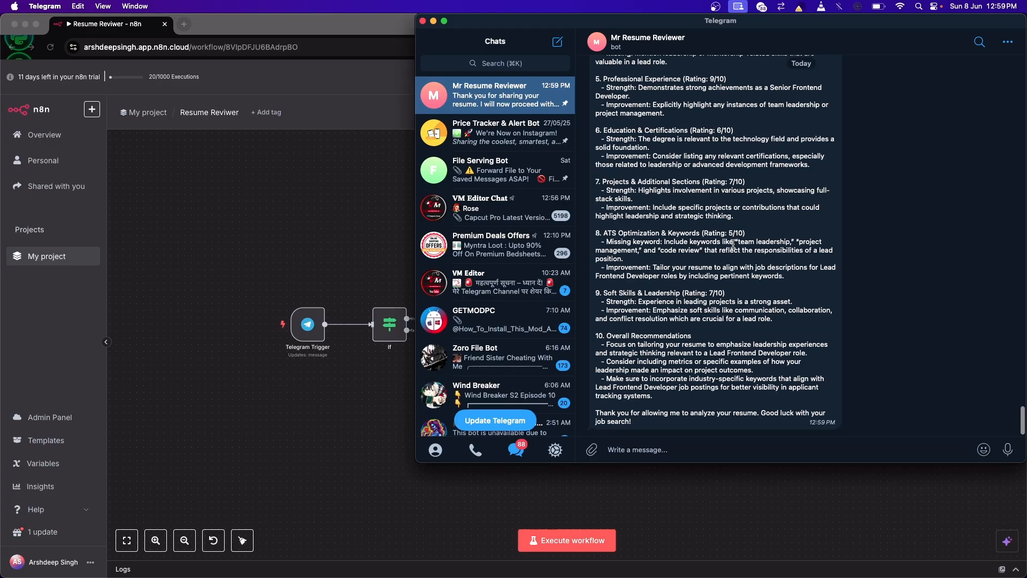
Step: Switch to n8n in Chrome, deactivate the Resume Reviwer workflow and open the My project workflow list
click(98, 81)
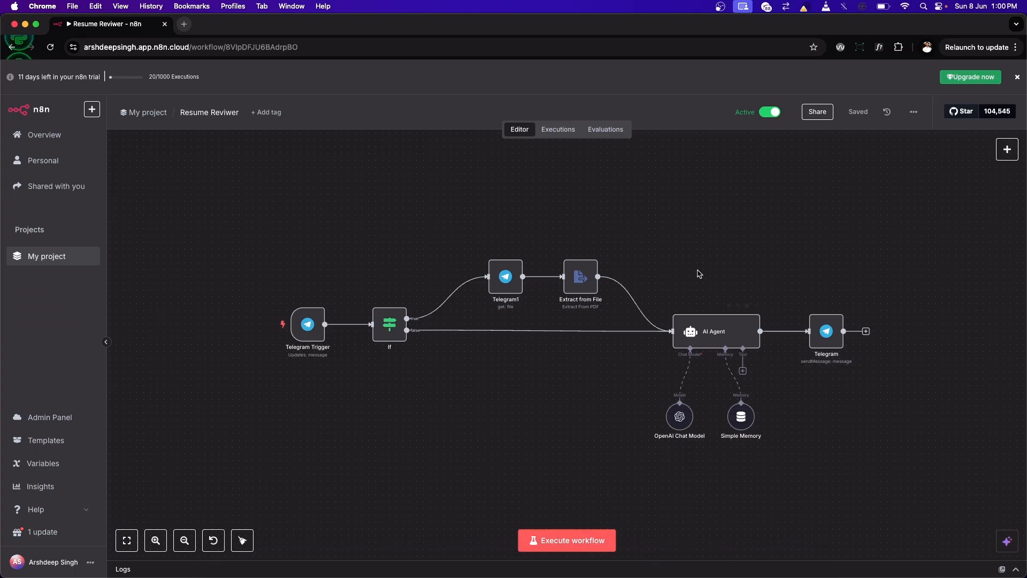
click(765, 113)
scroll(454, 325, down, 3)
scroll(454, 325, up, 1)
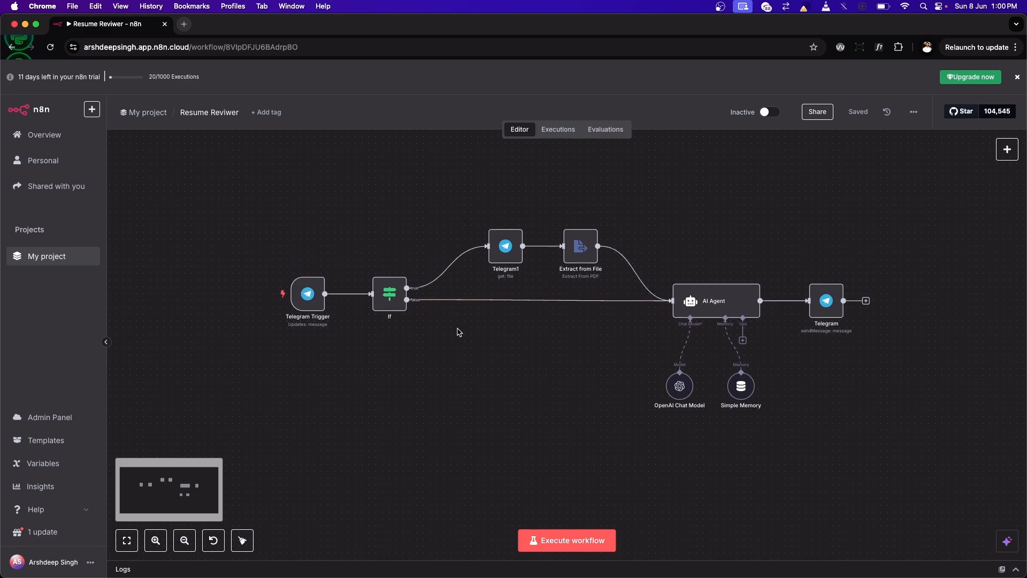
click(57, 261)
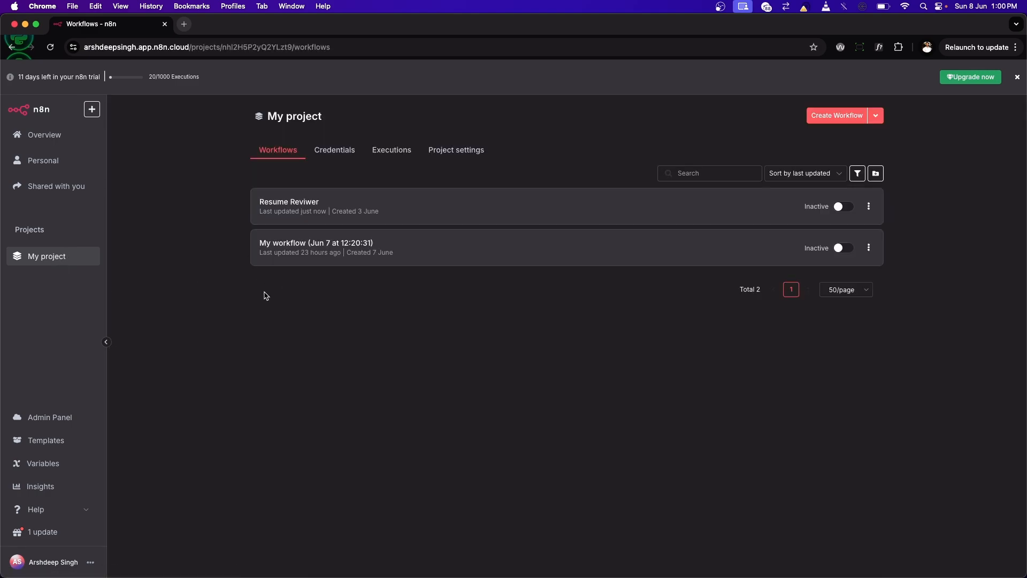
Step: Search Google for "n8n" in a new browser tab and open the official n8n.io website
click(184, 24)
text(n8n)
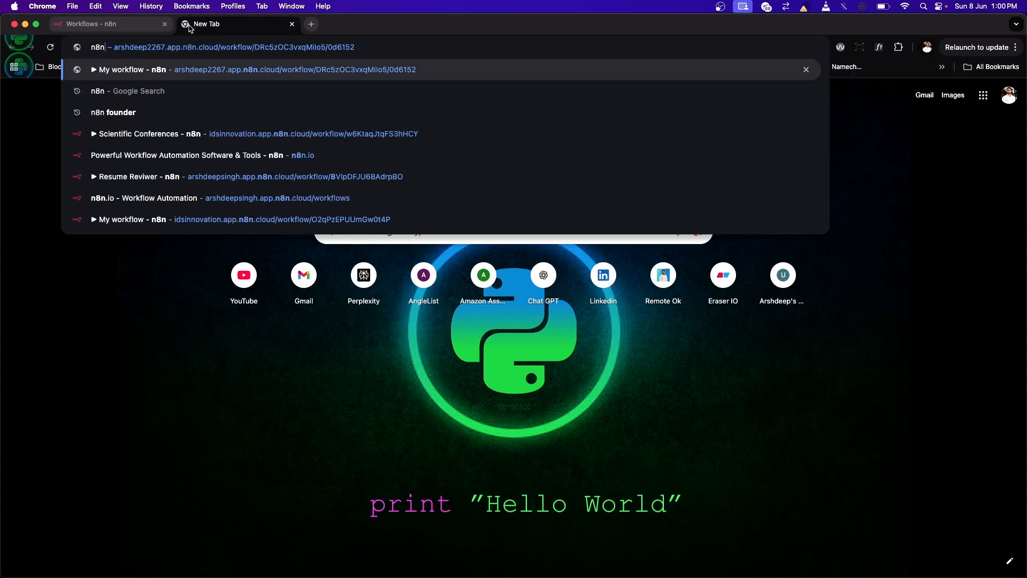
key(Return)
key(super+equal)
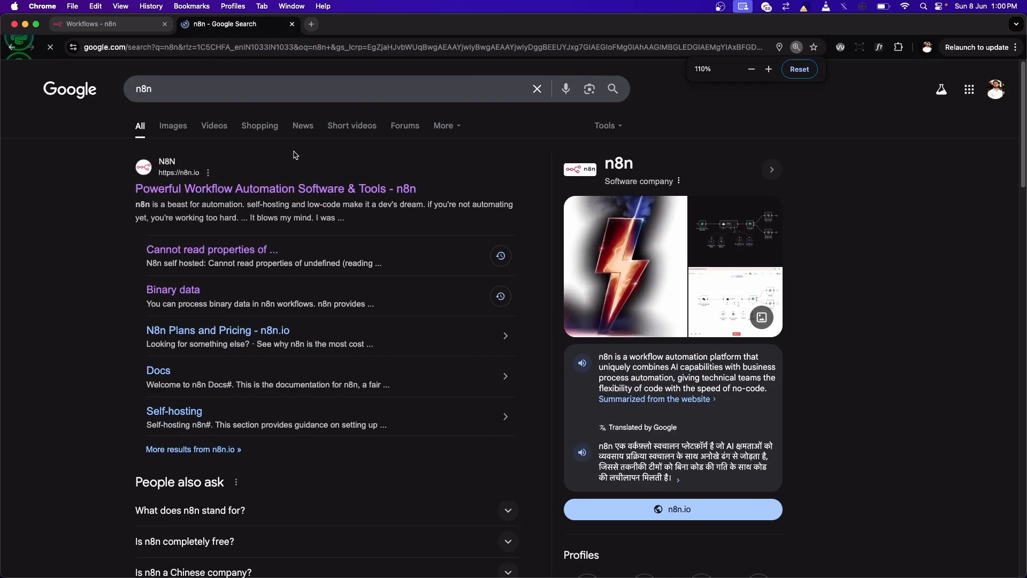
click(213, 190)
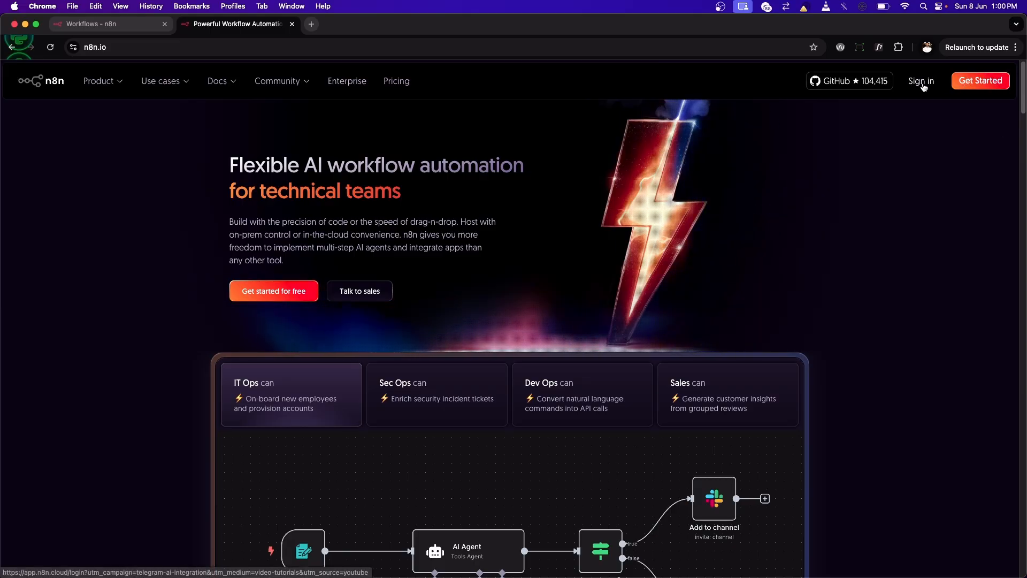
Step: Open the Get Started registration page in an incognito window, review the free-trial sign-up form and return to the n8n homepage
click(975, 85)
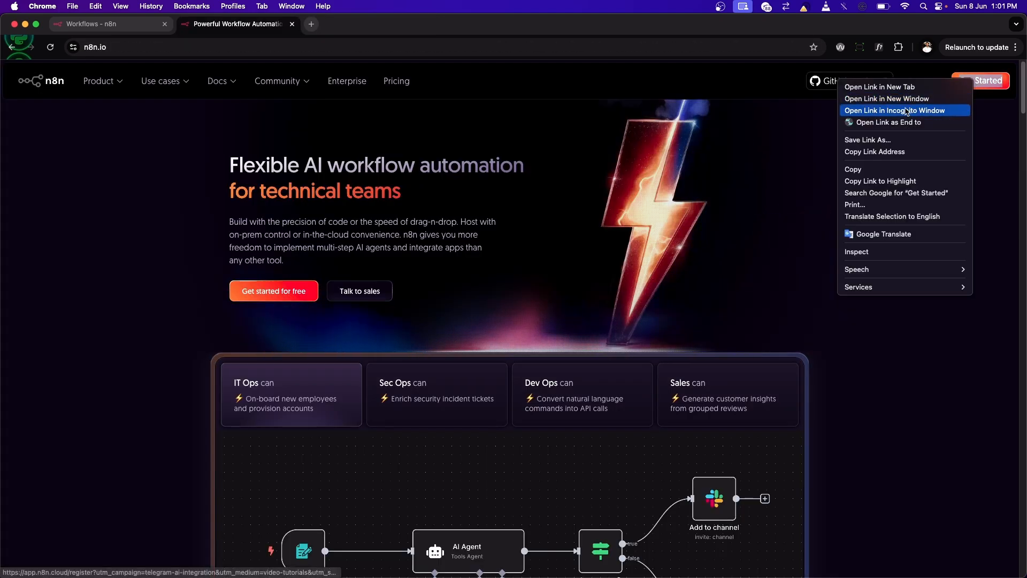
click(906, 111)
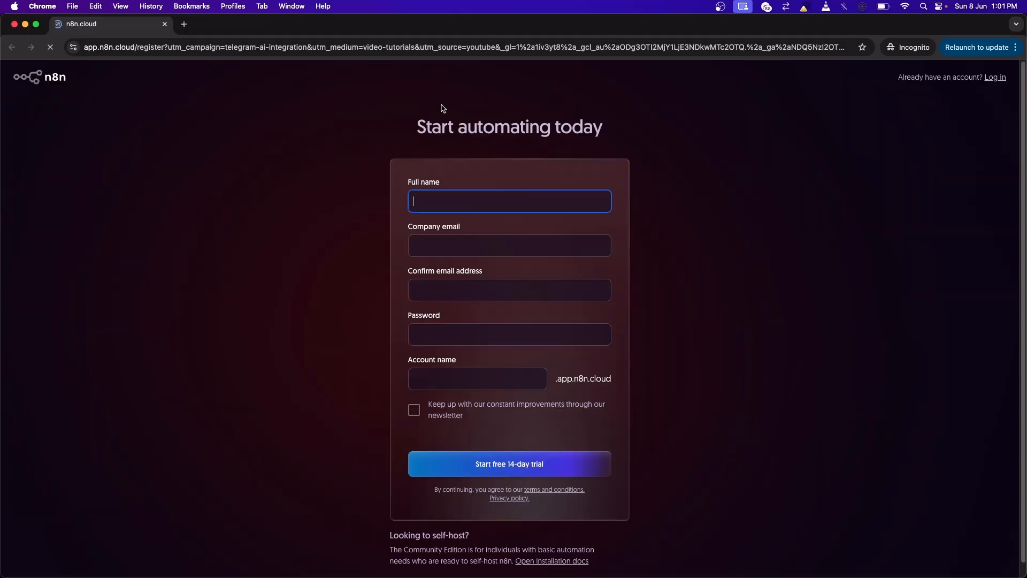
scroll(466, 163, down, 2)
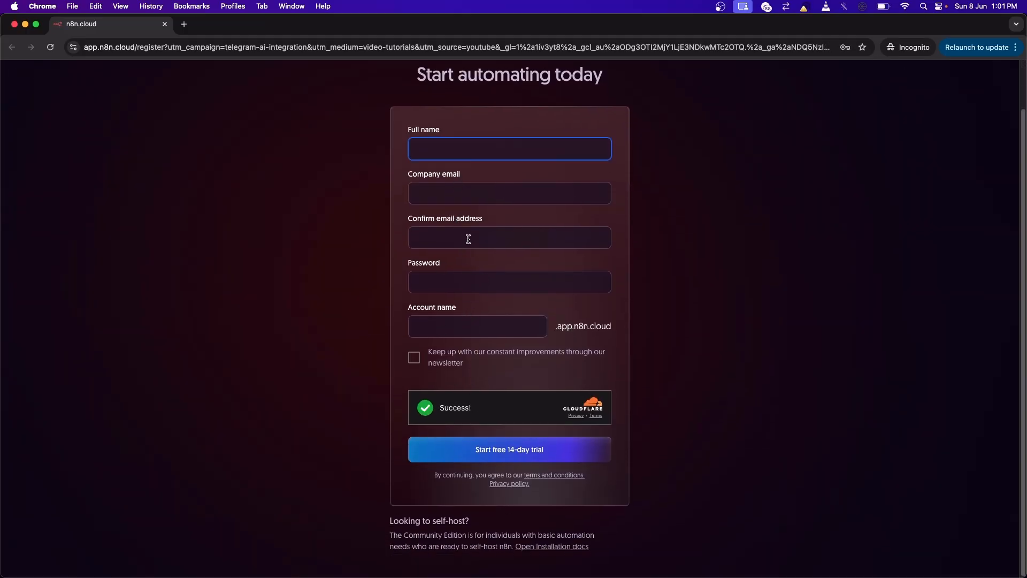
click(458, 316)
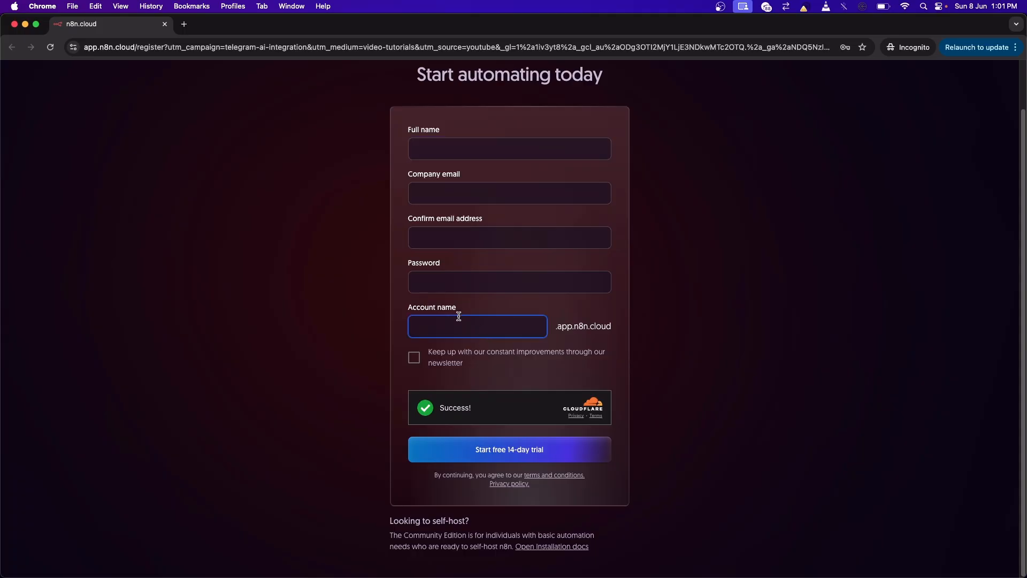
click(409, 300)
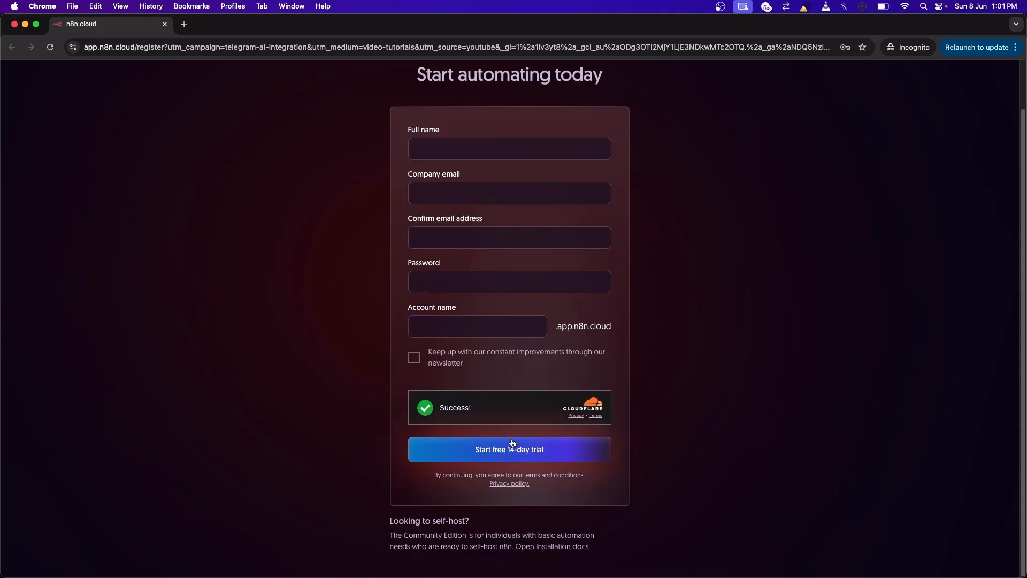
scroll(402, 216, up, 2)
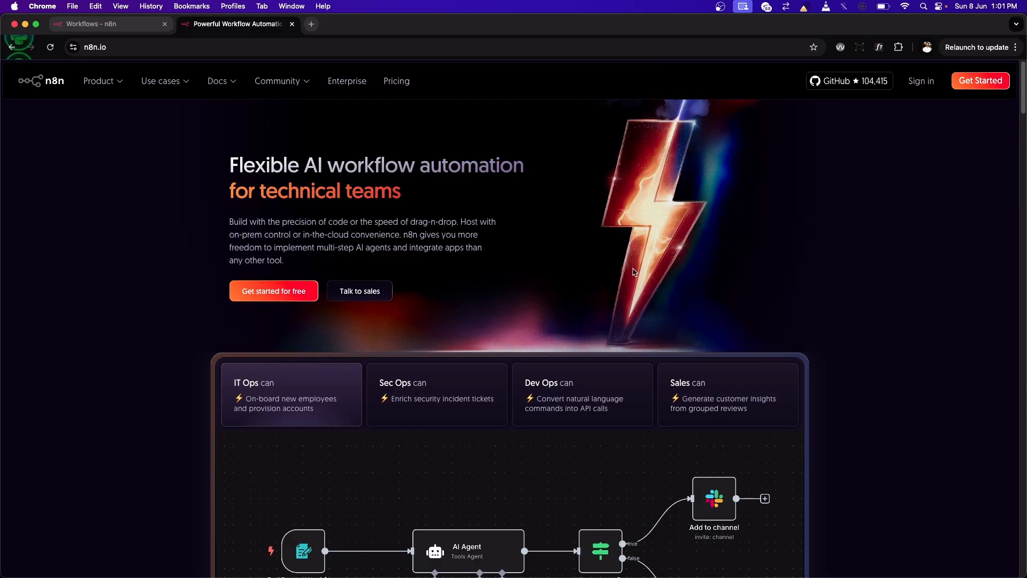
scroll(627, 285, down, 3)
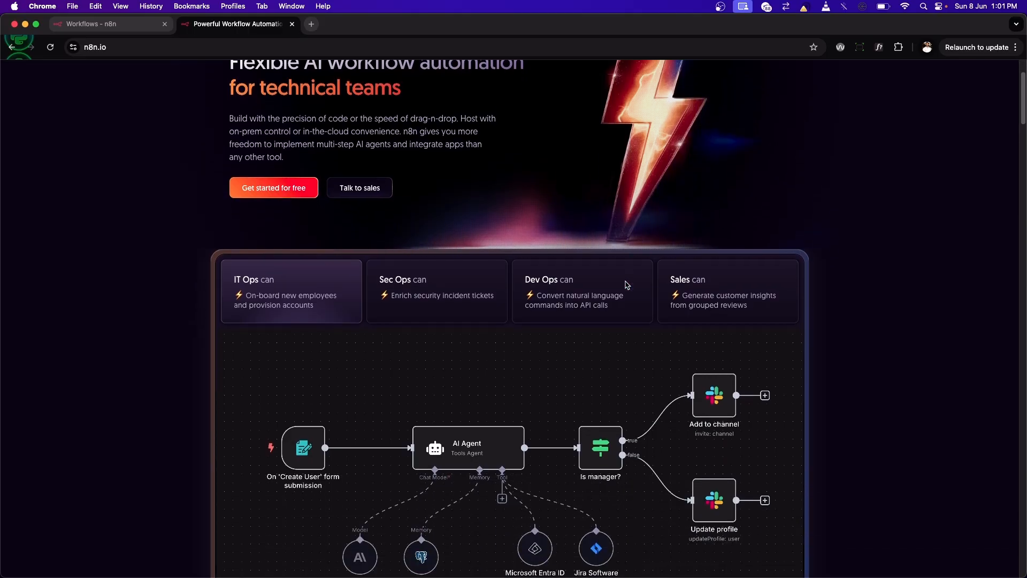
scroll(627, 285, up, 3)
scroll(573, 243, down, 6)
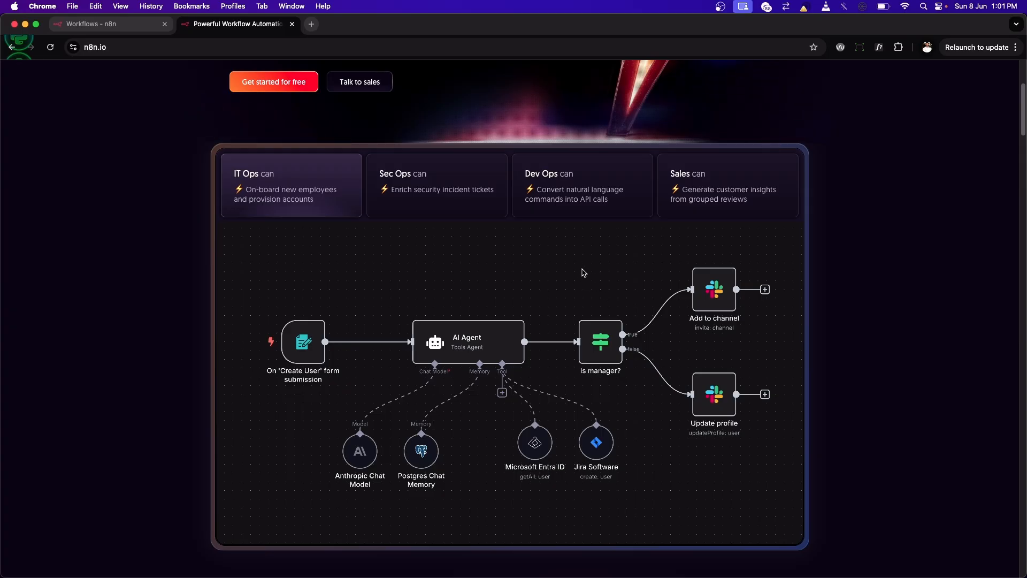
scroll(584, 273, up, 5)
scroll(584, 272, down, 9)
scroll(585, 272, up, 9)
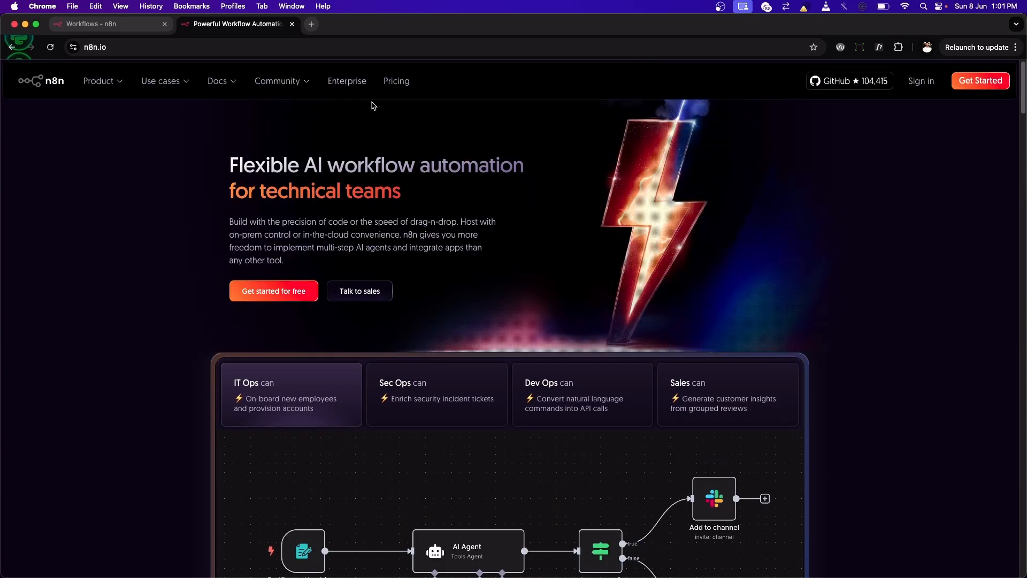
Step: Return to the My project workflow list and create a new blank workflow
click(140, 29)
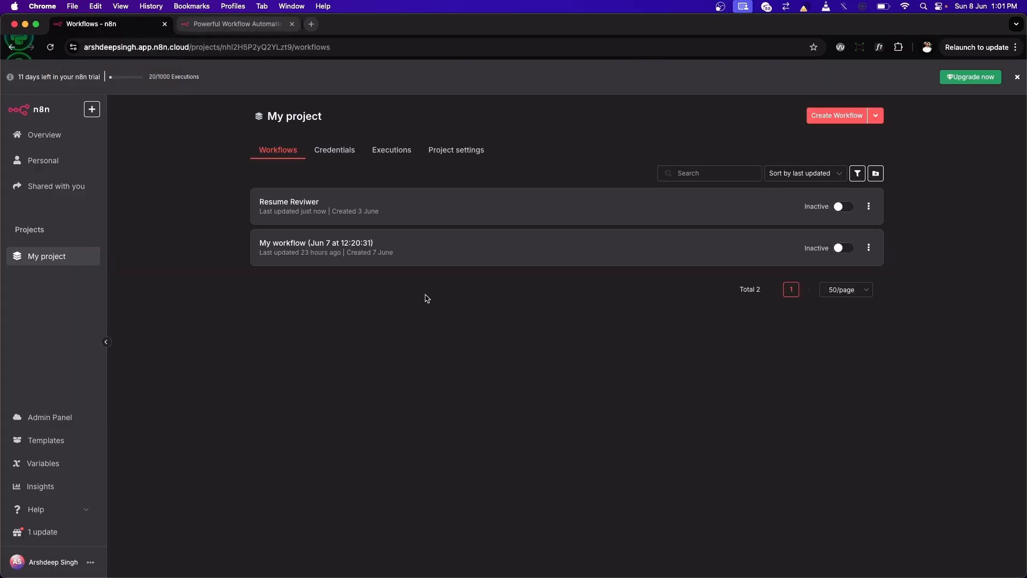
click(843, 119)
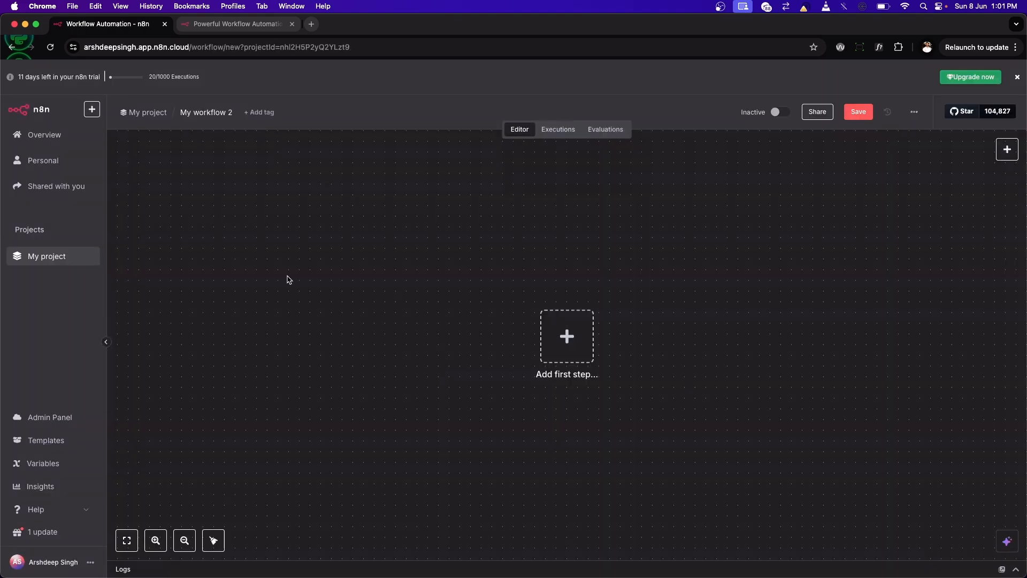
click(38, 258)
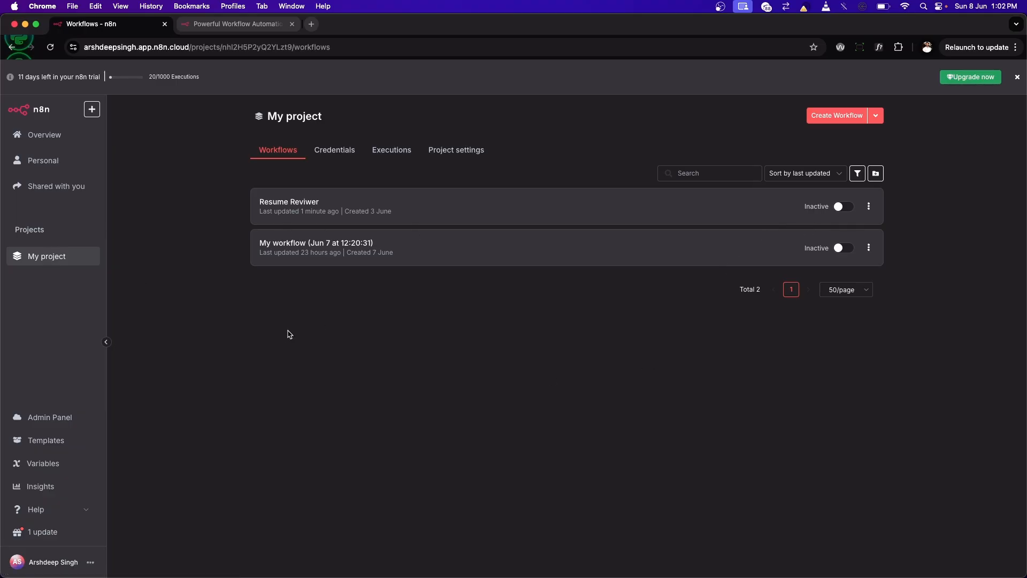
click(852, 115)
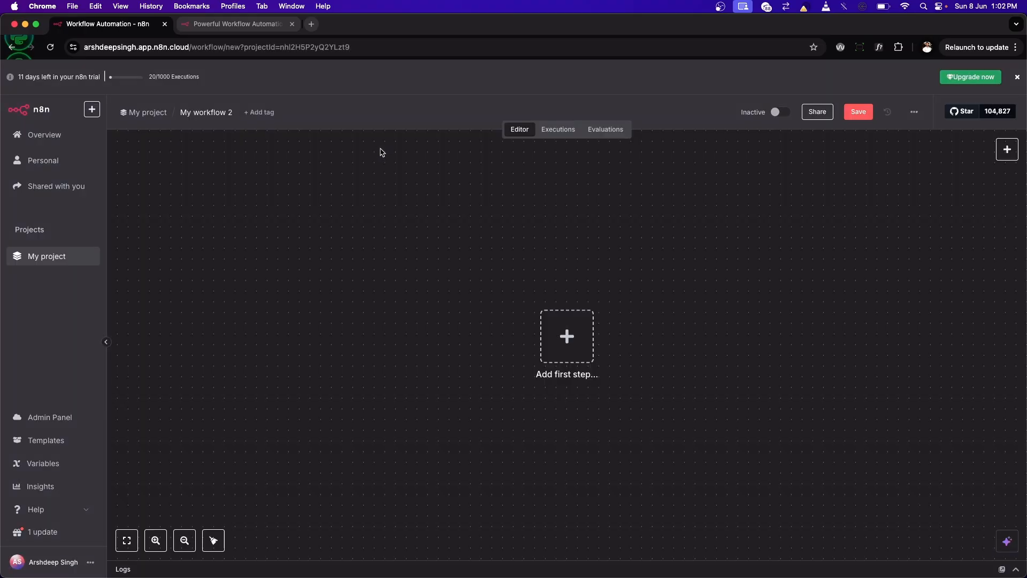
Step: Rename the new workflow as "YT Resume Reviwer"
click(231, 116)
key(BackSpace)
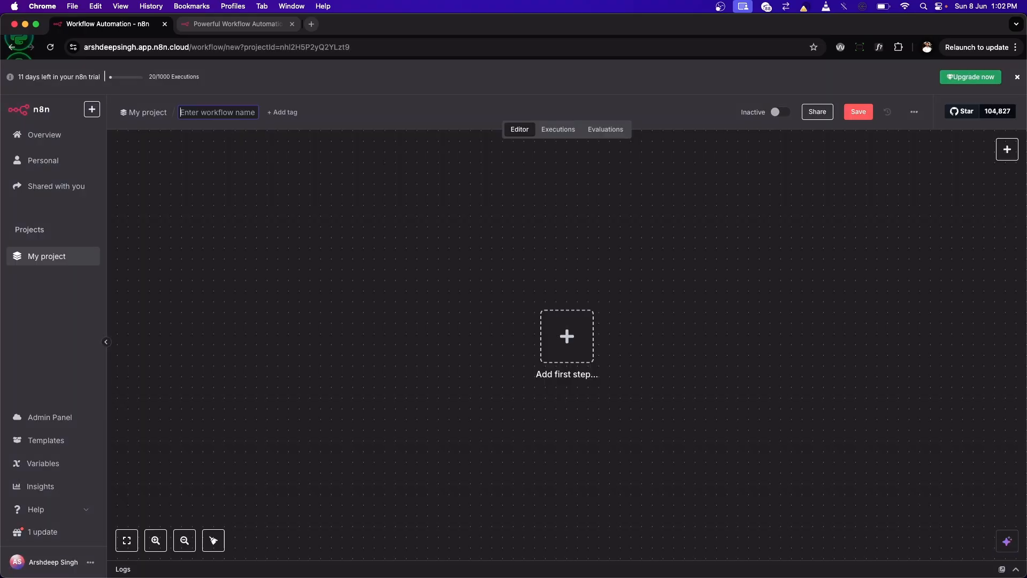
text(YT)
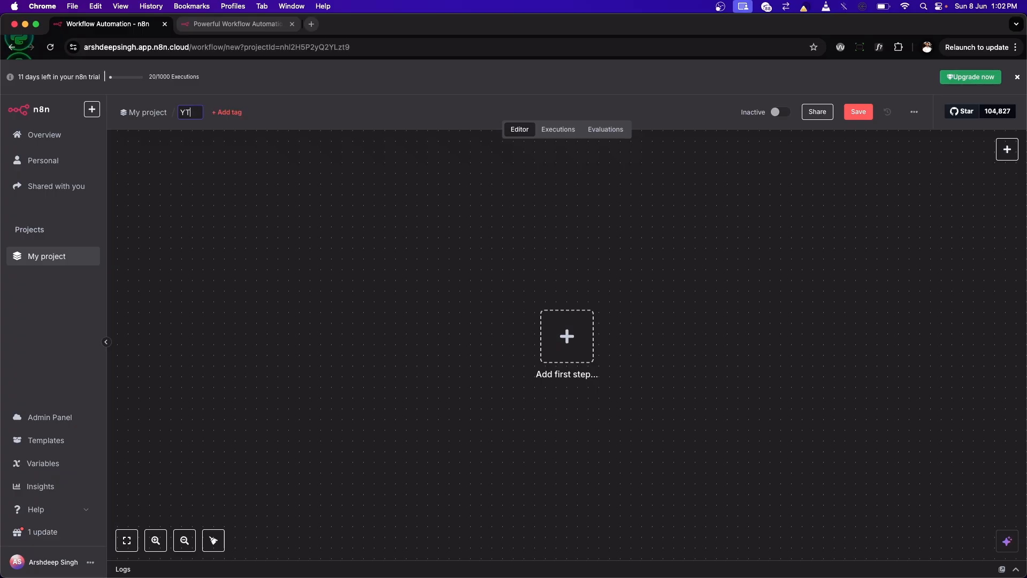
text( Resume Reviwer)
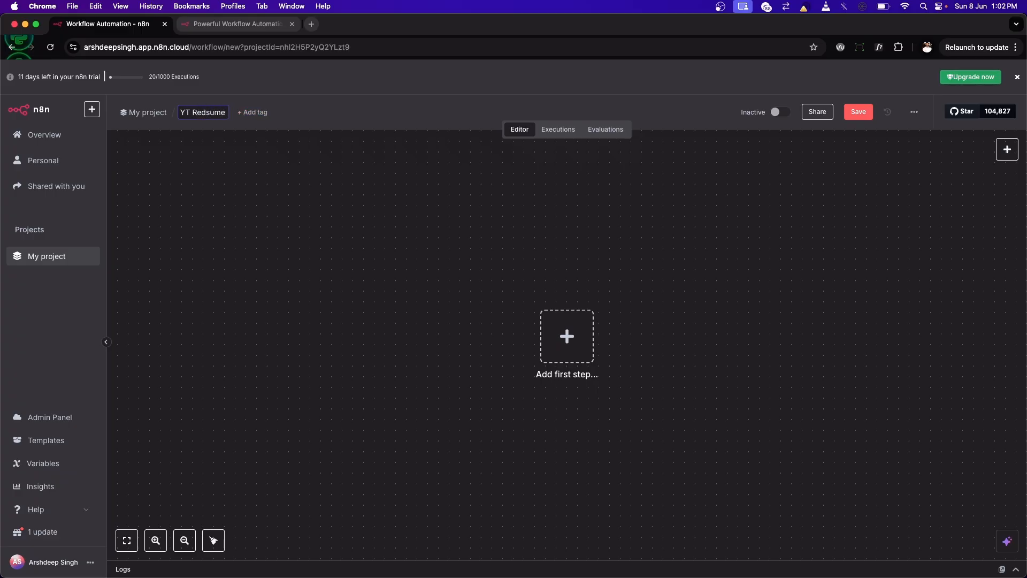
key(Return)
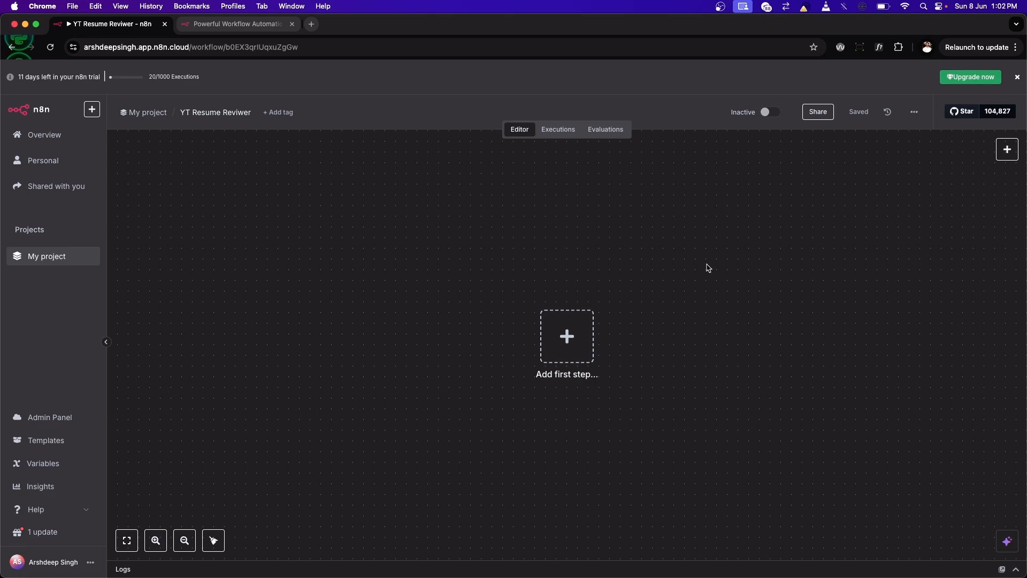
Step: Add a manual trigger as the workflow's first step and execute the workflow from it
click(580, 348)
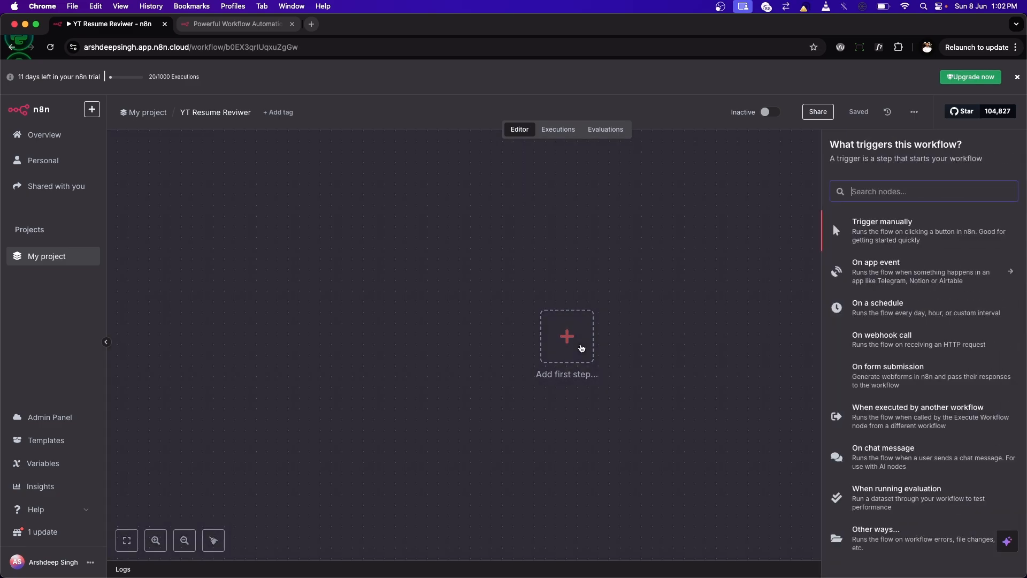
click(891, 228)
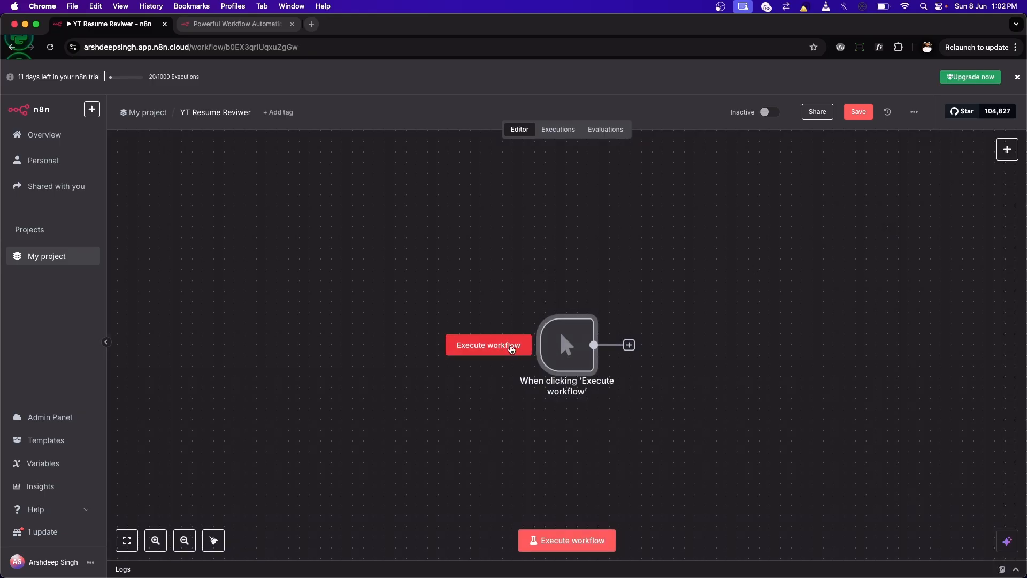
click(512, 348)
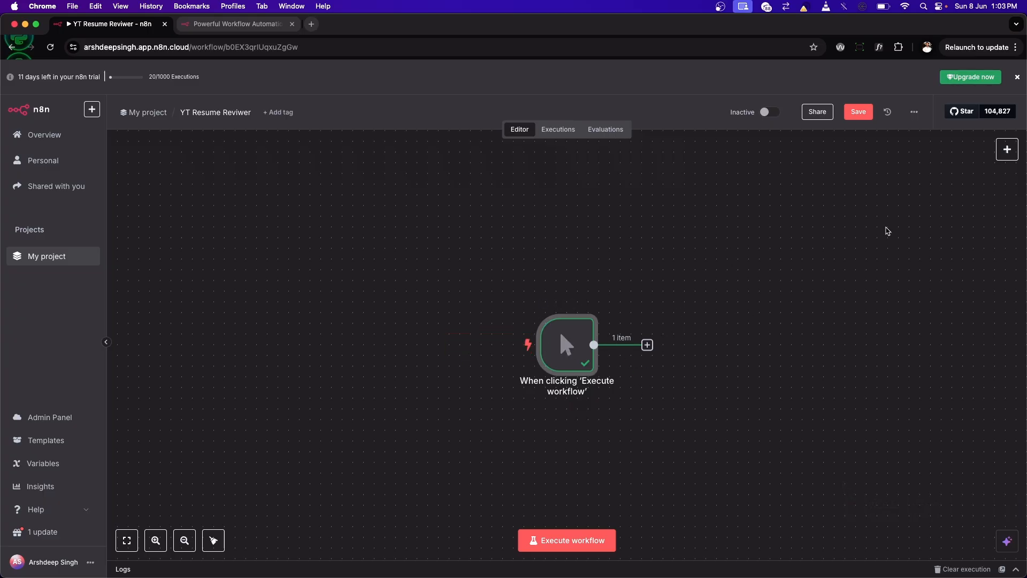
Step: Browse the available AI nodes, and add an Edit Fields (Set) data transformation node after the manual trigger
click(1006, 149)
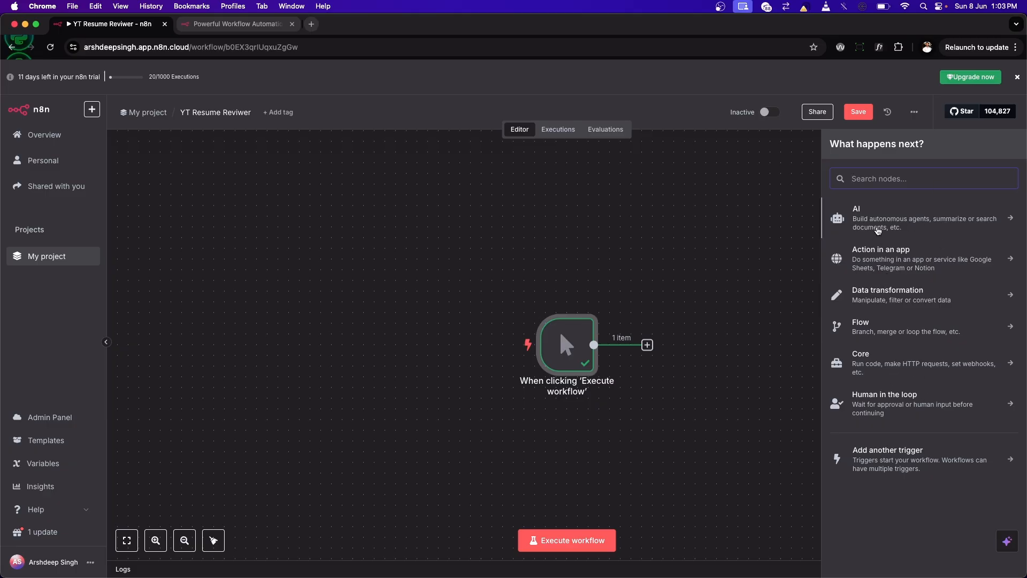
click(894, 220)
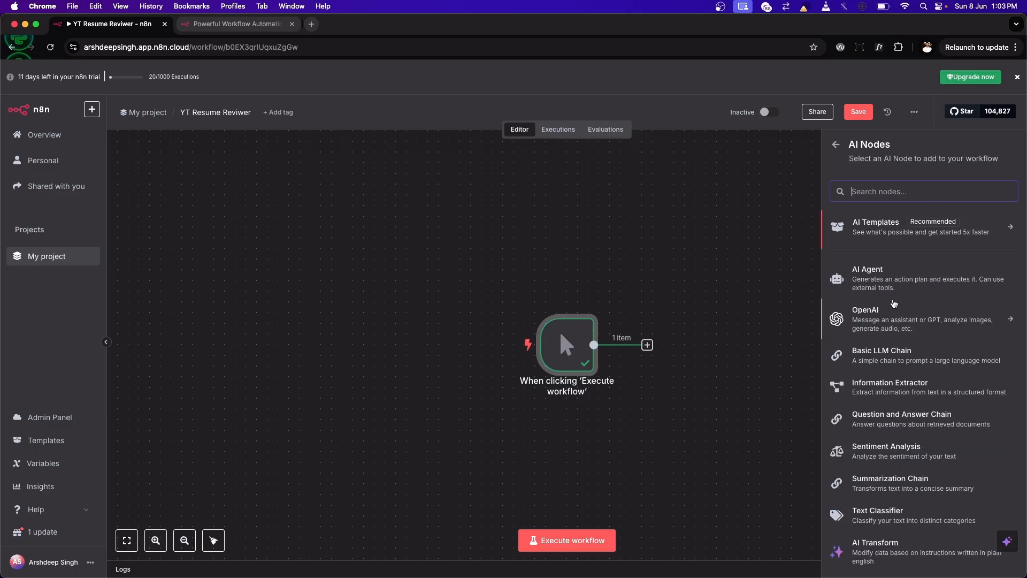
scroll(897, 301, down, 1)
scroll(855, 332, down, 3)
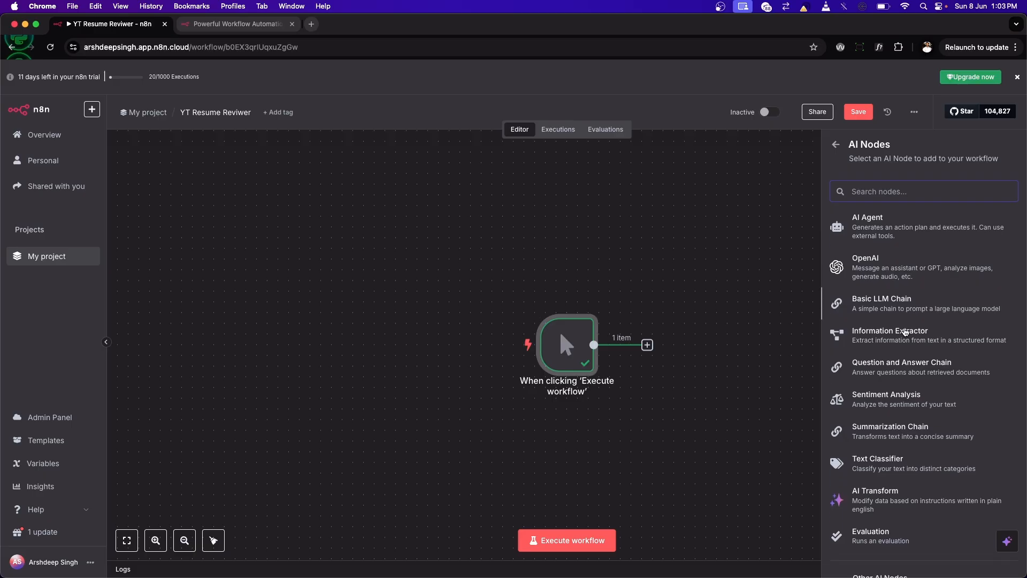
scroll(874, 396, up, 5)
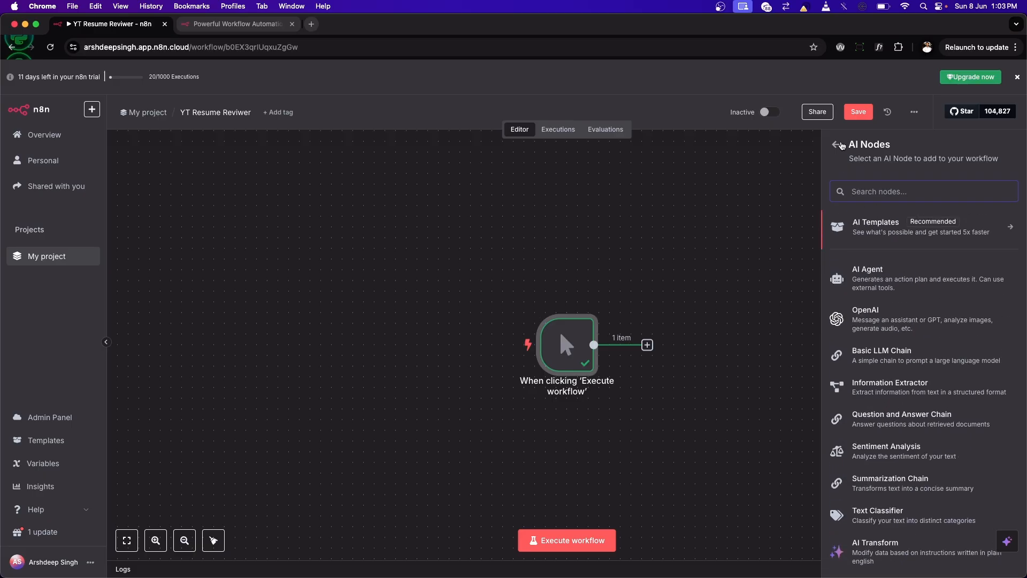
click(836, 145)
click(907, 305)
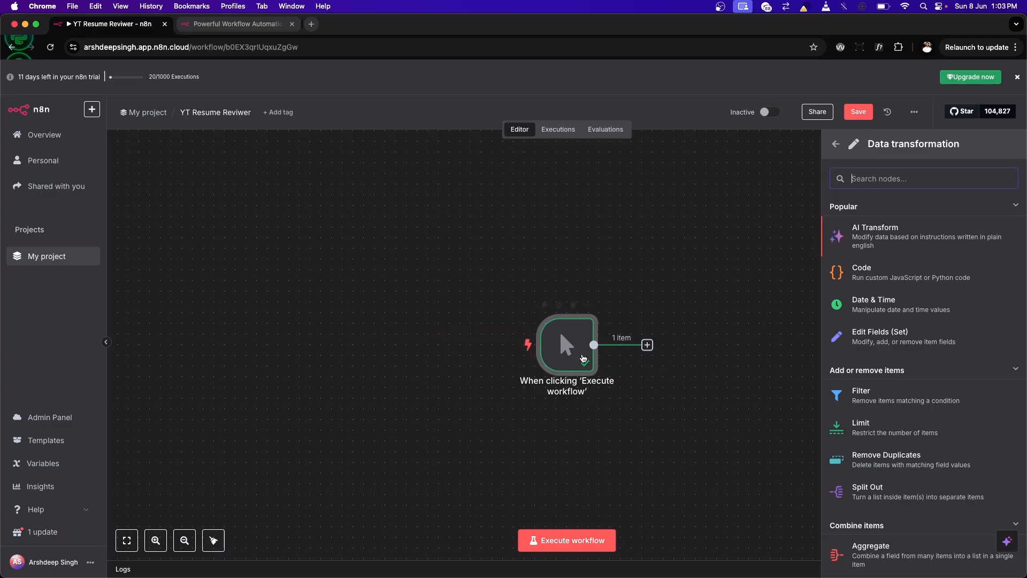
click(853, 339)
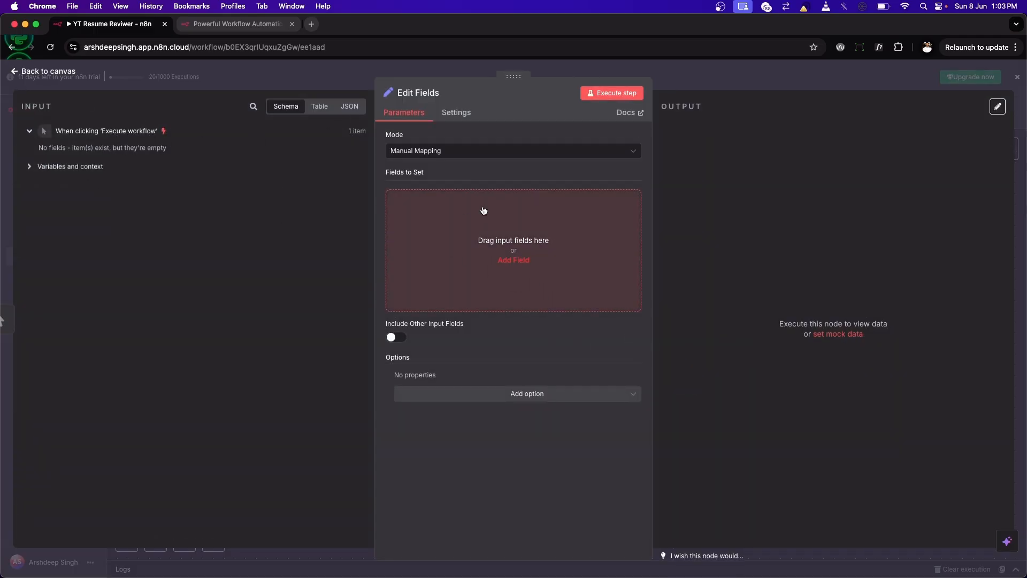
Step: Delete the Edit Fields node, and look up "tele" to open the Telegram node's operations for the manual trigger's next step
click(25, 75)
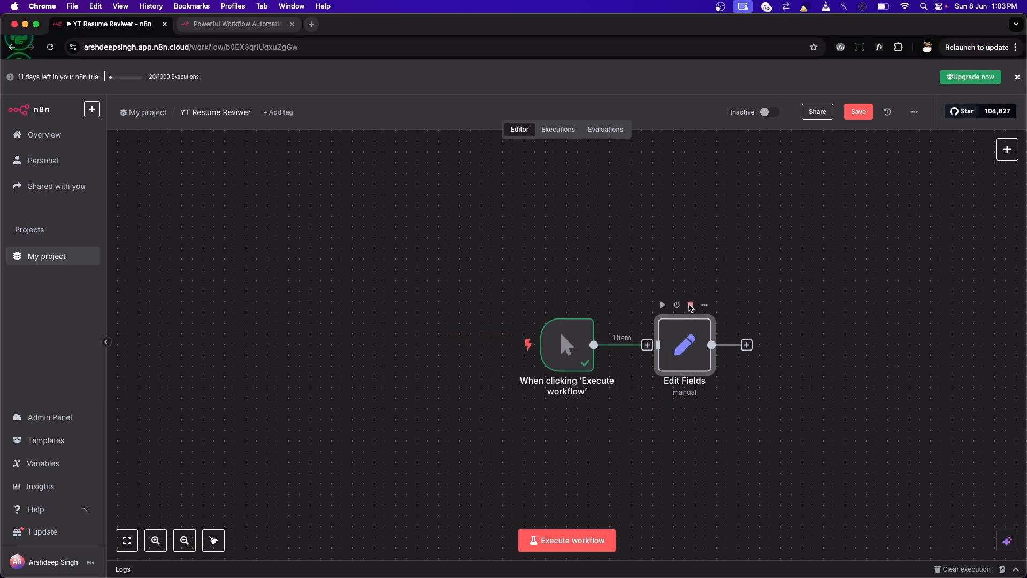
click(690, 305)
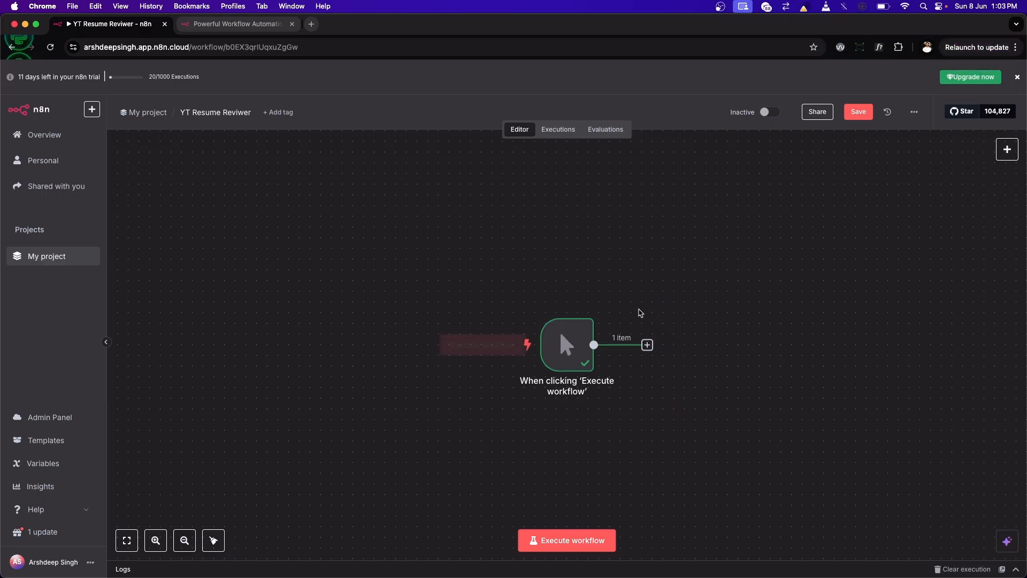
click(647, 345)
text(tele)
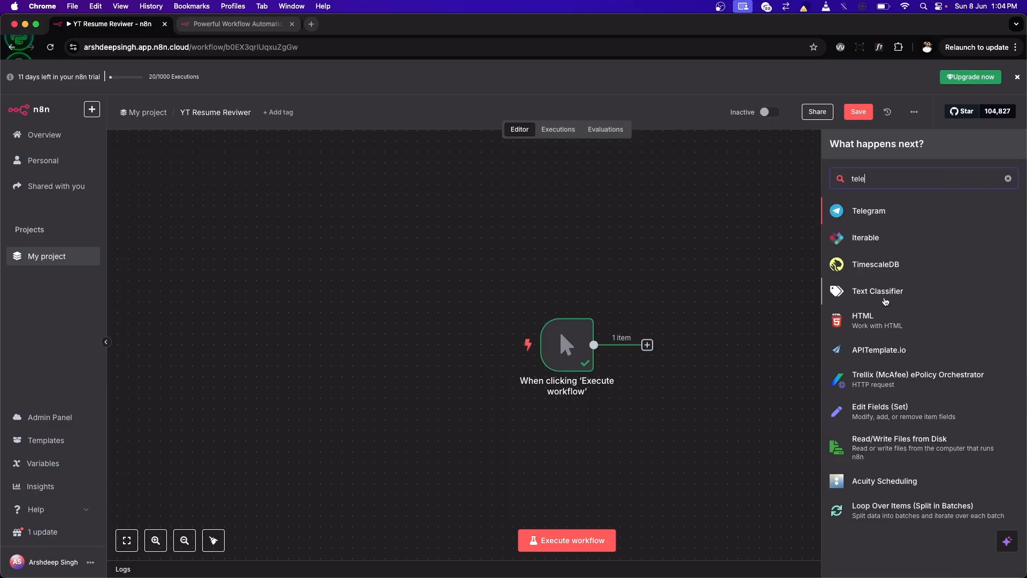
click(889, 213)
Step: Examine the actions and triggers offered by the Telegram node, and return to the node search
scroll(883, 336, down, 4)
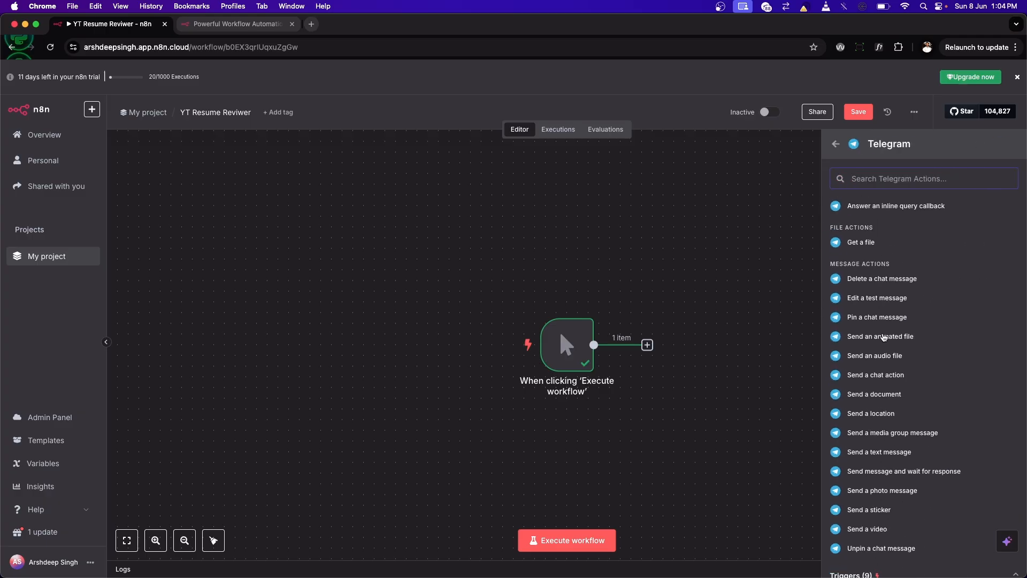
scroll(883, 336, down, 1)
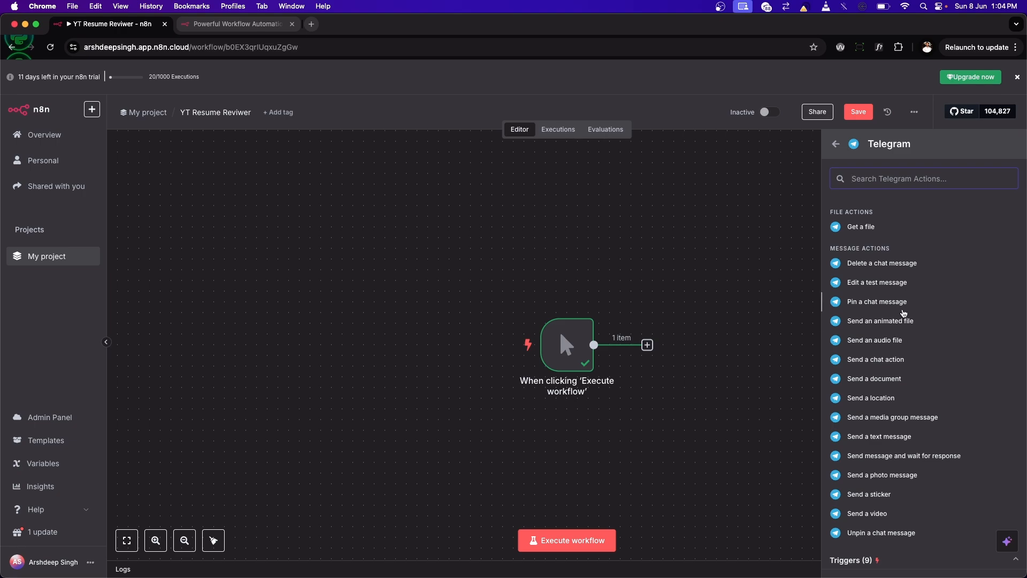
scroll(903, 316, up, 5)
scroll(904, 313, down, 5)
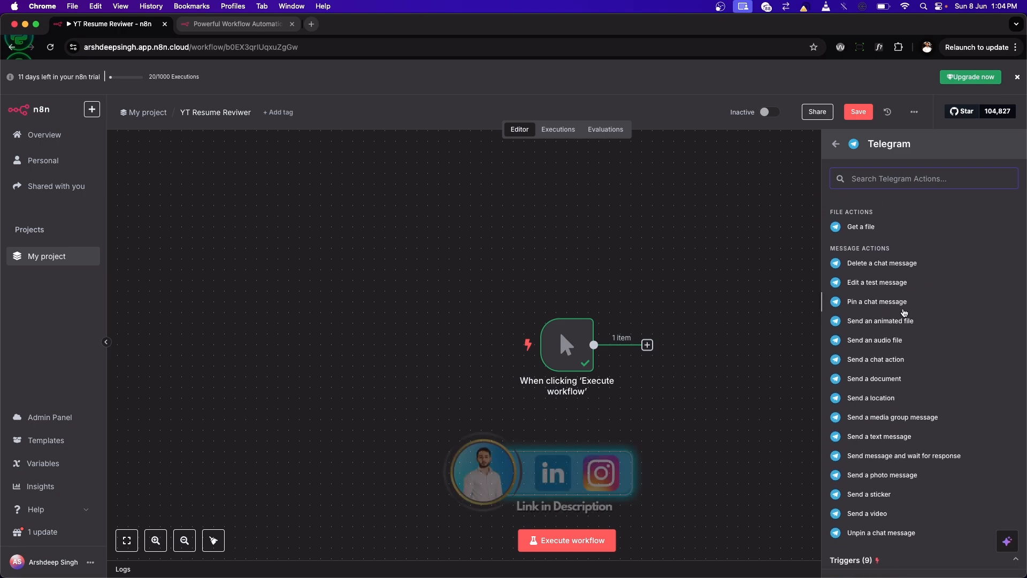
click(851, 561)
scroll(860, 534, down, 5)
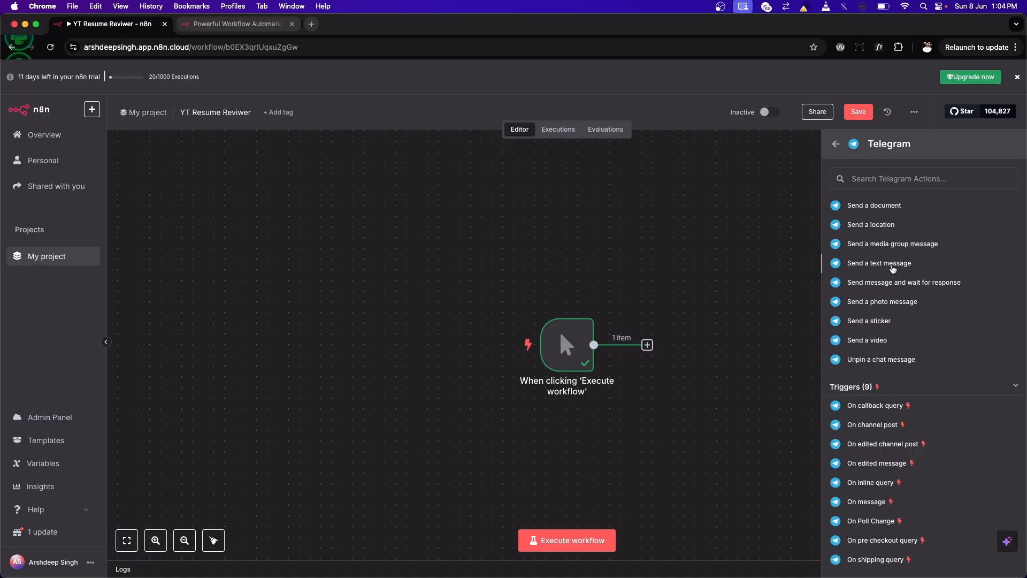
scroll(890, 268, up, 5)
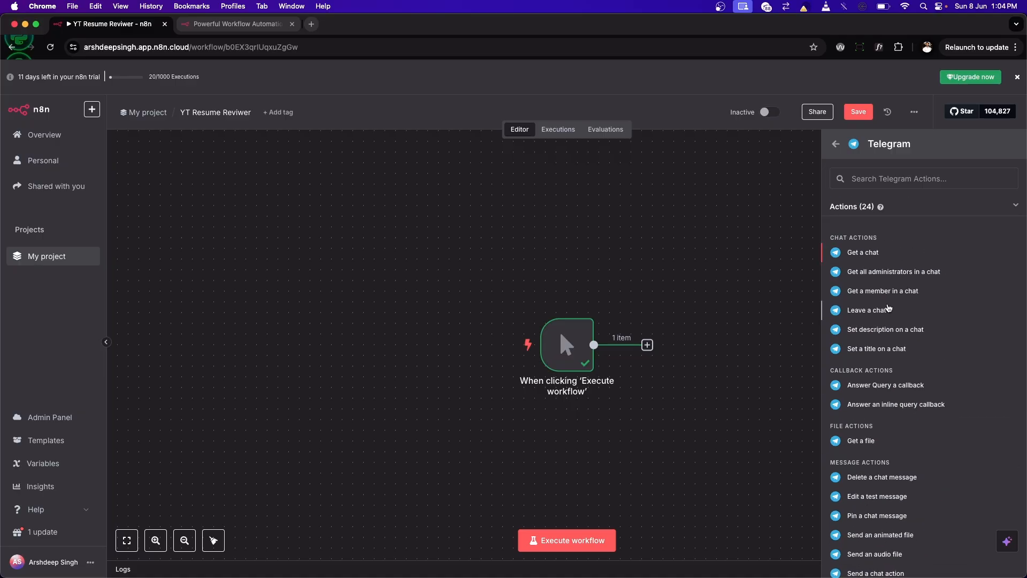
click(836, 147)
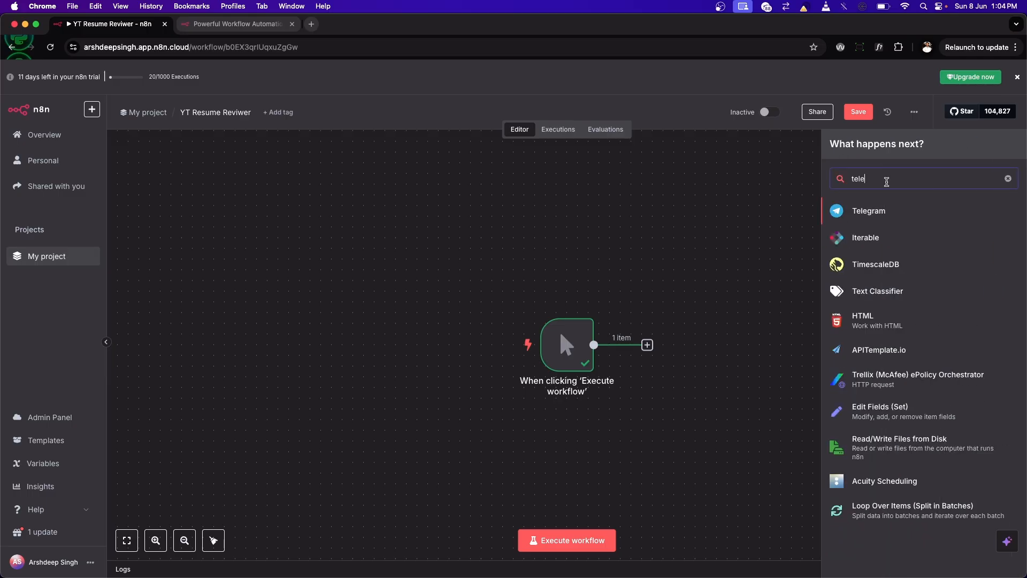
Step: Search the nodes for "micro" and look through the Microsoft integrations
drag(887, 180, 775, 179)
key(BackSpace)
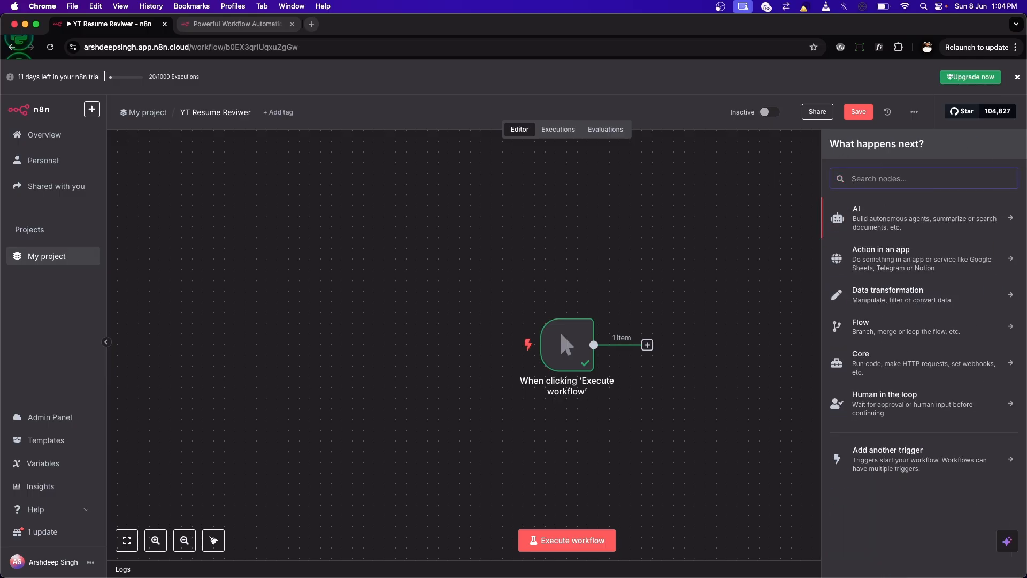
text(micro)
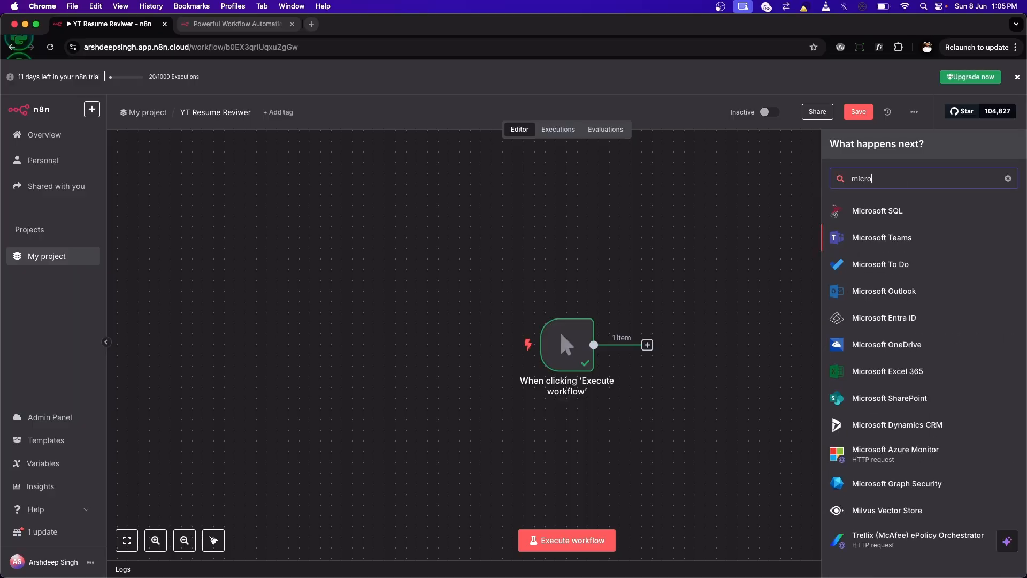
key(Down)
key(Down)
key(Down)
key(Down)
key(Up)
key(Up)
key(Up)
Step: Search the nodes for "google" and look through the Google integrations
key(BackSpace)
key(BackSpace)
key(BackSpace)
key(BackSpace)
key(BackSpace)
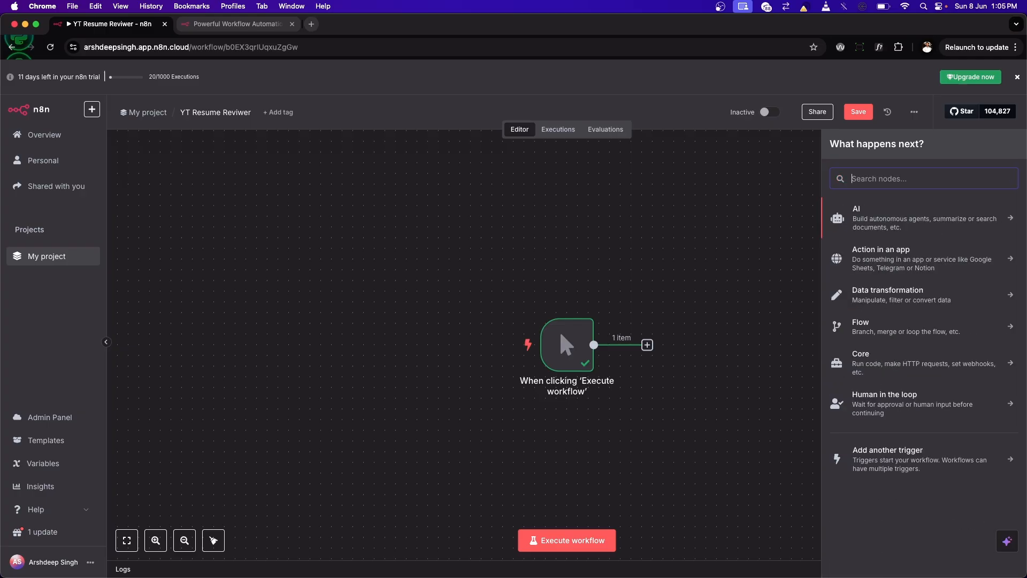
text(google)
key(Down)
key(Down)
key(Down)
key(Down)
key(Down)
key(Down)
key(Down)
key(Down)
key(Down)
key(Down)
key(Down)
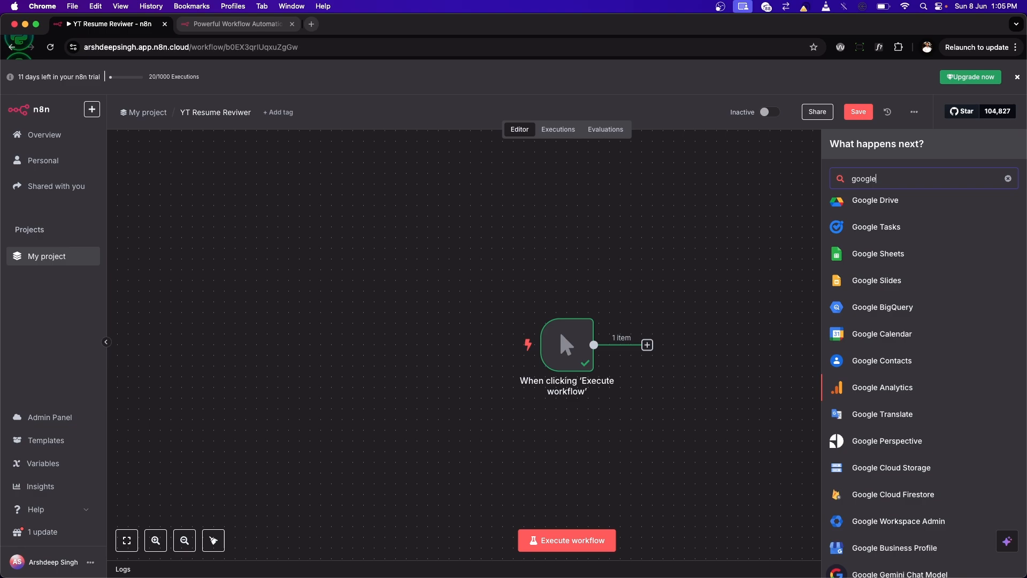
Step: Search the nodes for "fa" and "insta" to check for Facebook and Instagram integrations, and clear the search
key(BackSpace)
key(BackSpace)
key(BackSpace)
key(BackSpace)
key(BackSpace)
key(BackSpace)
text(fa)
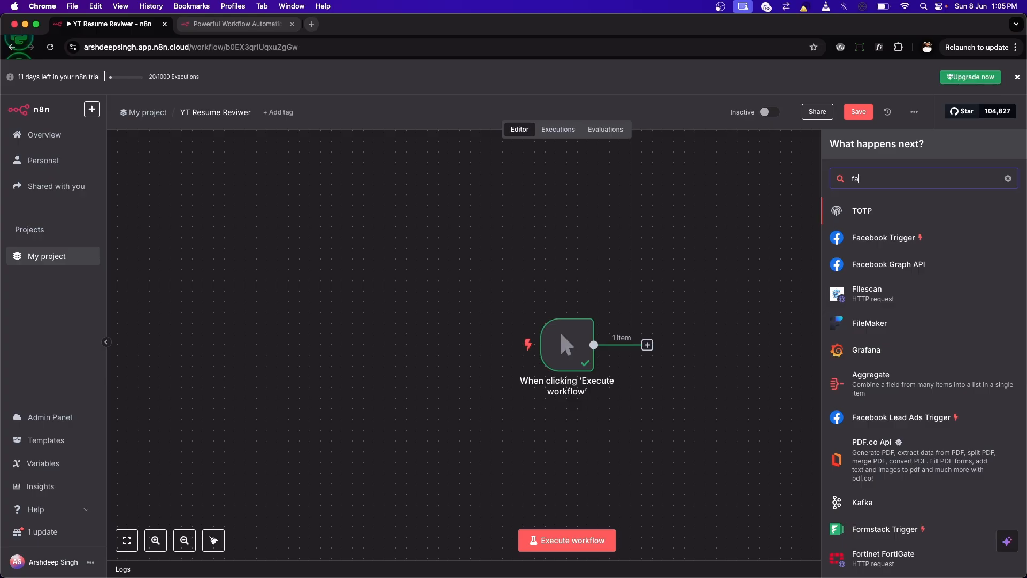
key(BackSpace)
key(BackSpace)
text(insta)
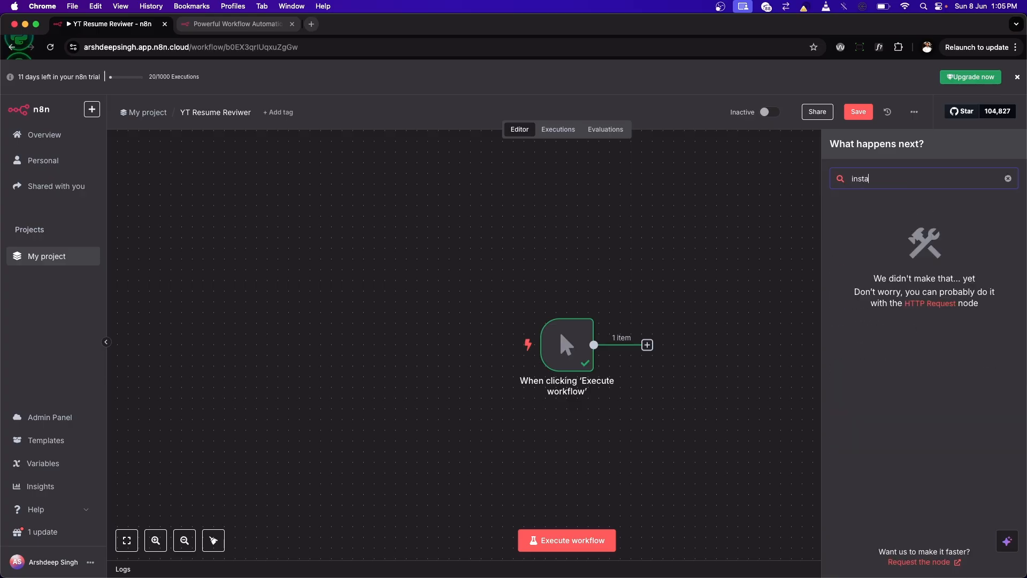
key(BackSpace)
key(BackSpace)
key(BackSpace)
key(BackSpace)
key(BackSpace)
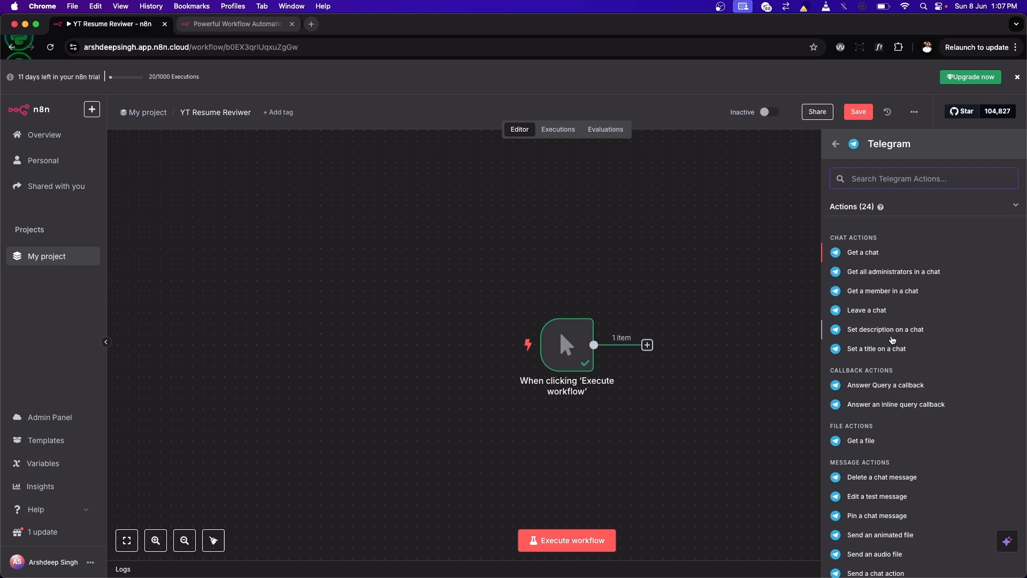
Step: Add the Telegram "On message" trigger to the workflow
scroll(869, 535, down, 5)
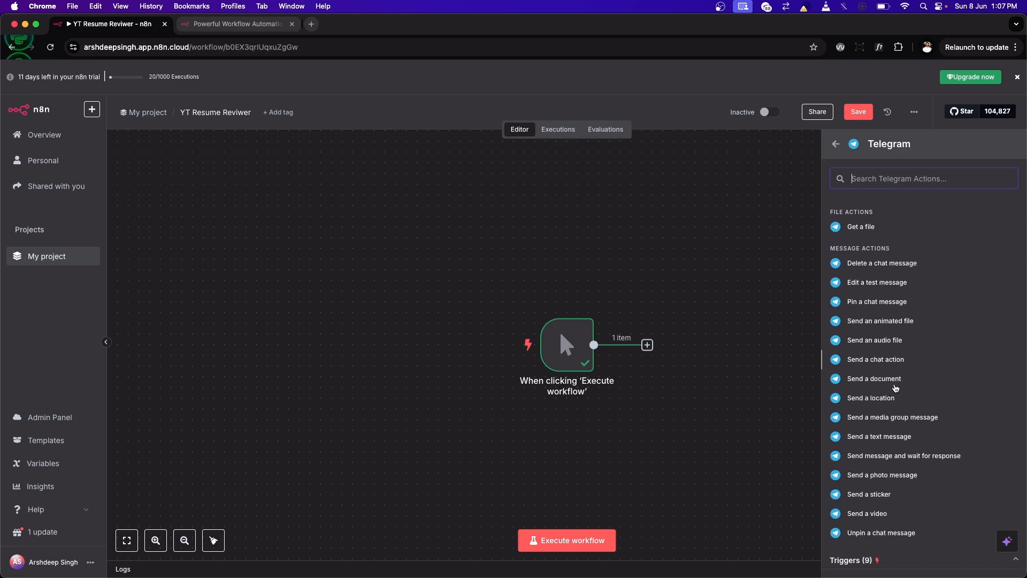
scroll(877, 524, down, 4)
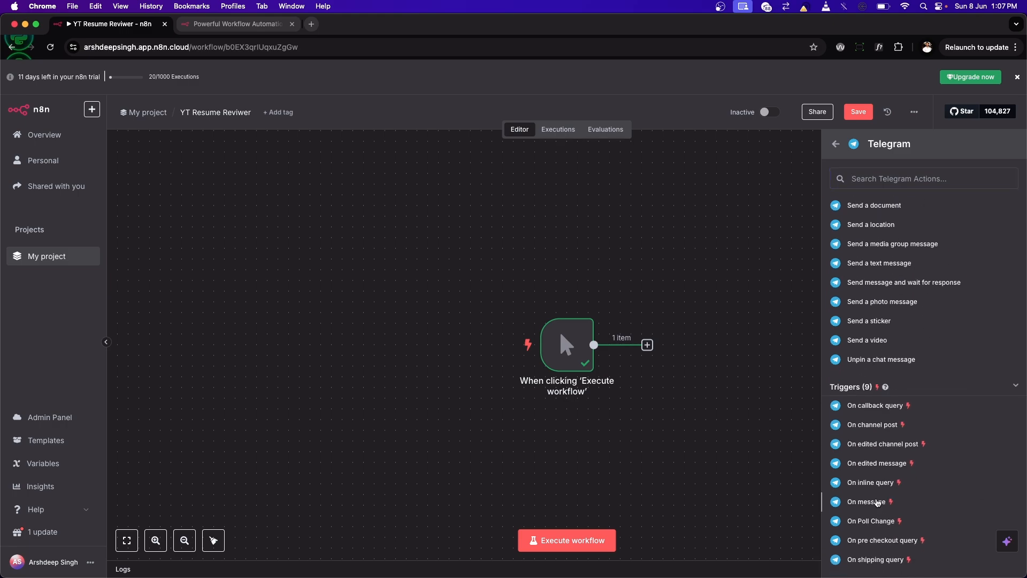
click(872, 494)
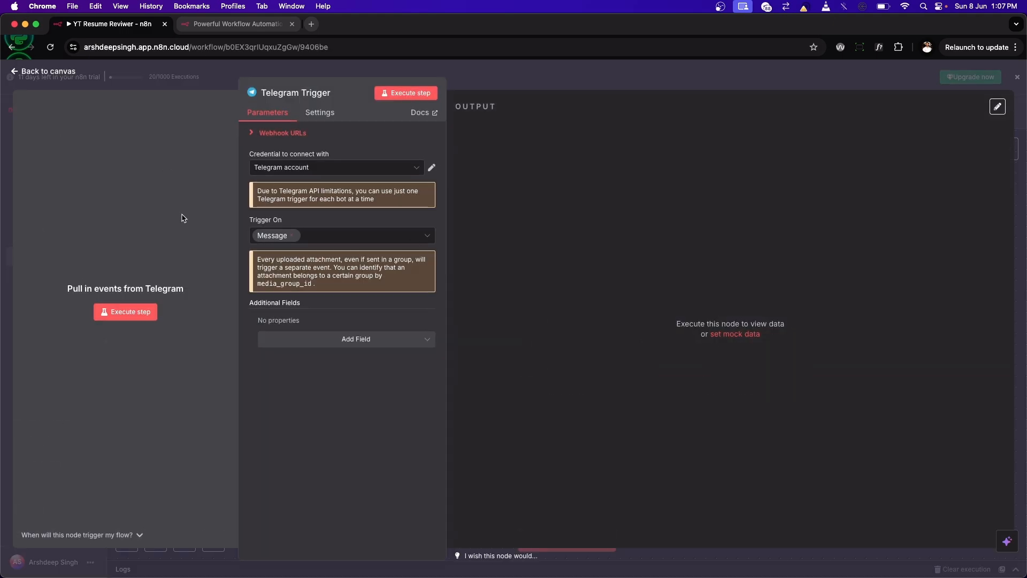
Step: Open a new Telegram API credential form from the trigger and examine its Access Token field
click(319, 168)
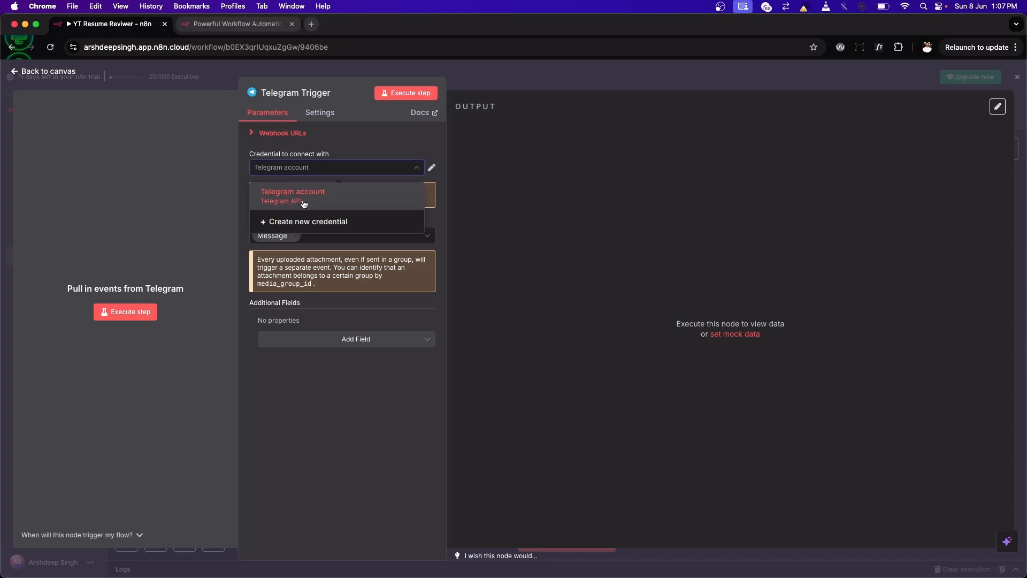
click(301, 224)
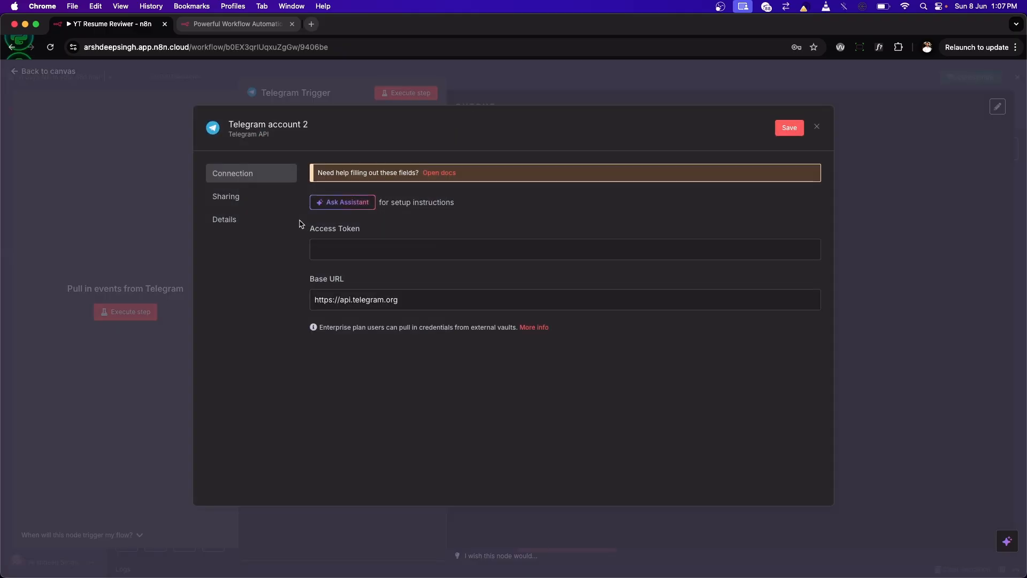
click(342, 251)
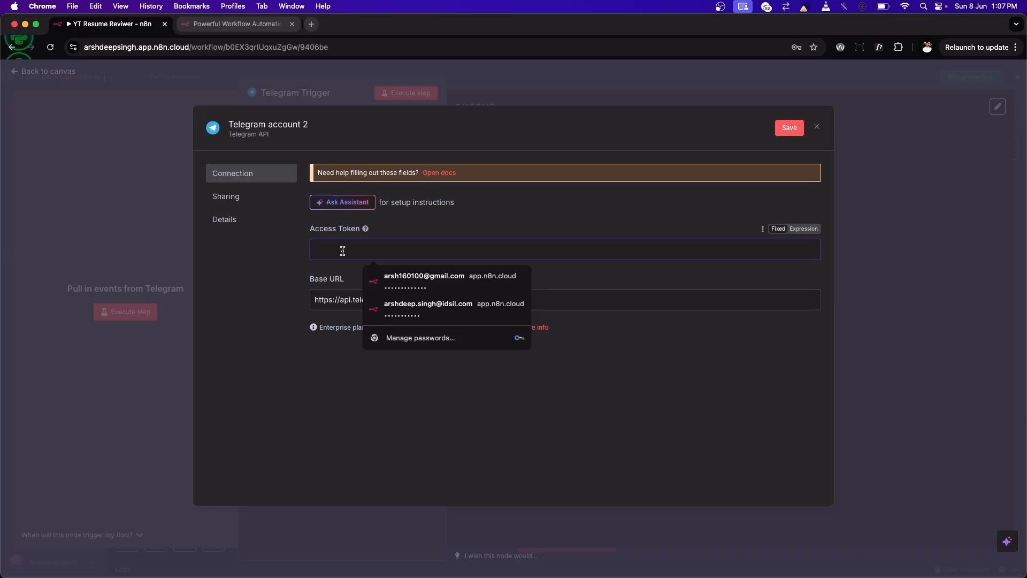
click(420, 228)
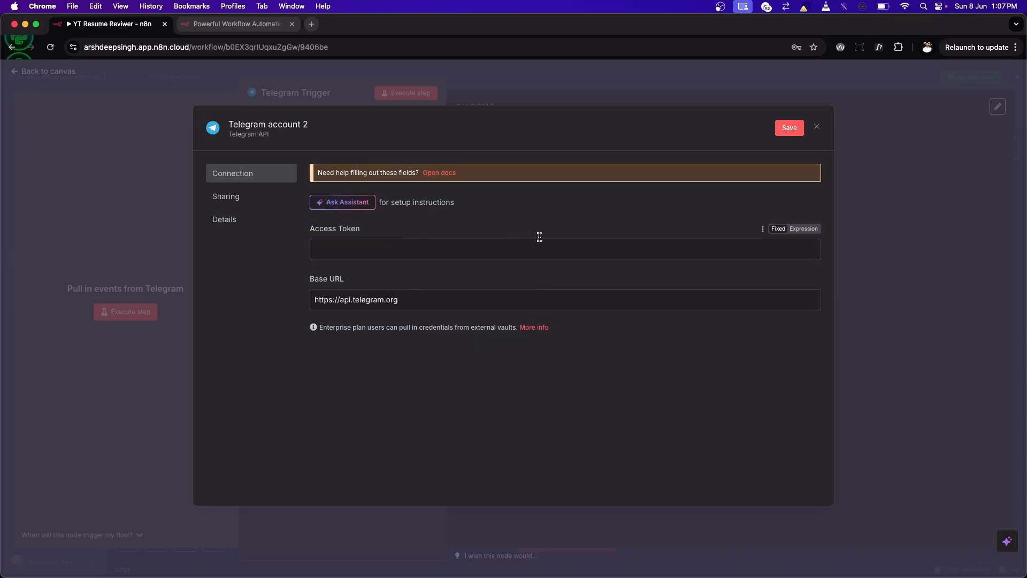
Step: Switch to Telegram and review the BotFather chat for the bot creation commands, the naming exchange and the API token message
mouse_move(794, 573)
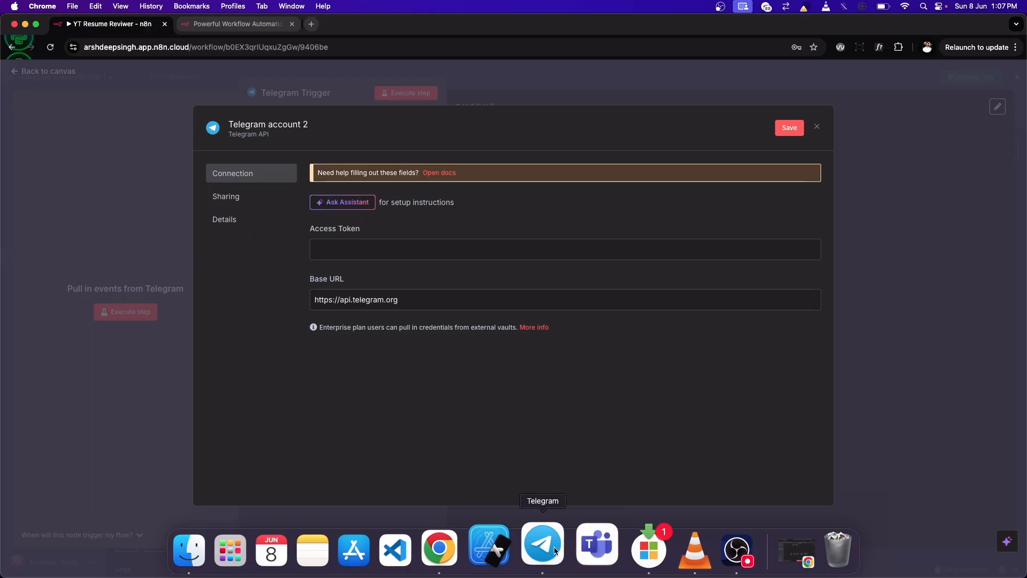
click(542, 545)
click(495, 63)
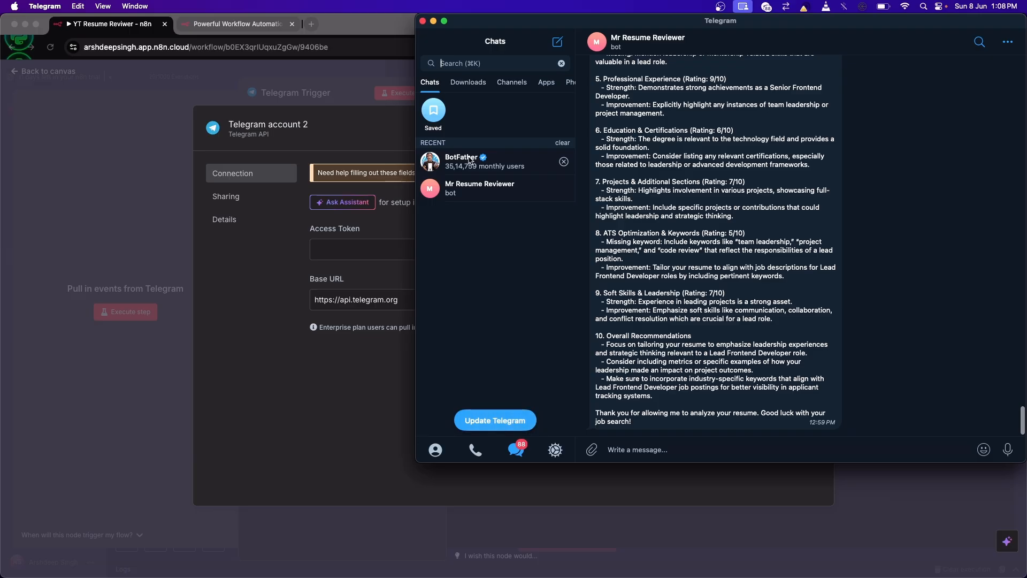
click(469, 161)
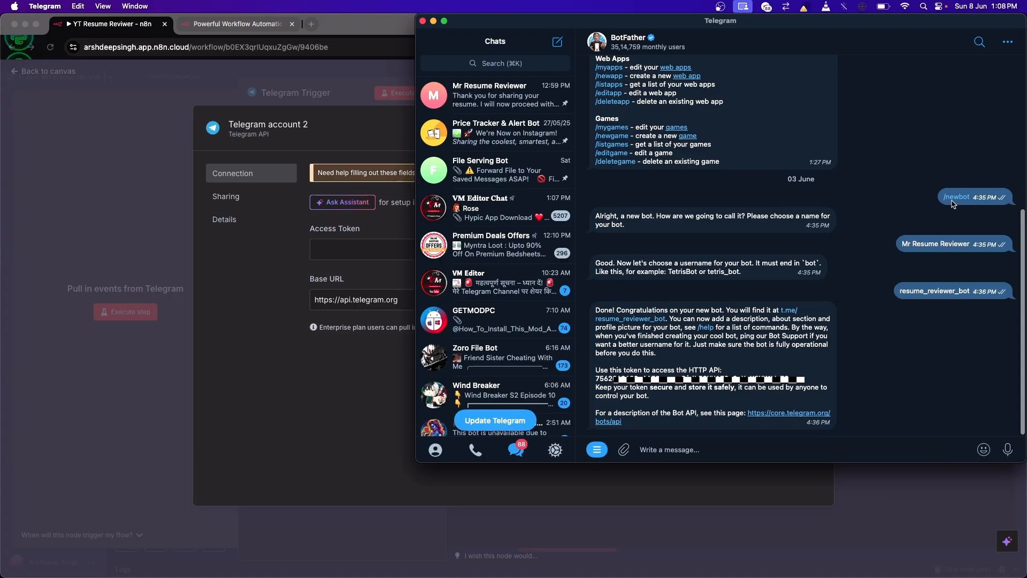
scroll(708, 131, up, 5)
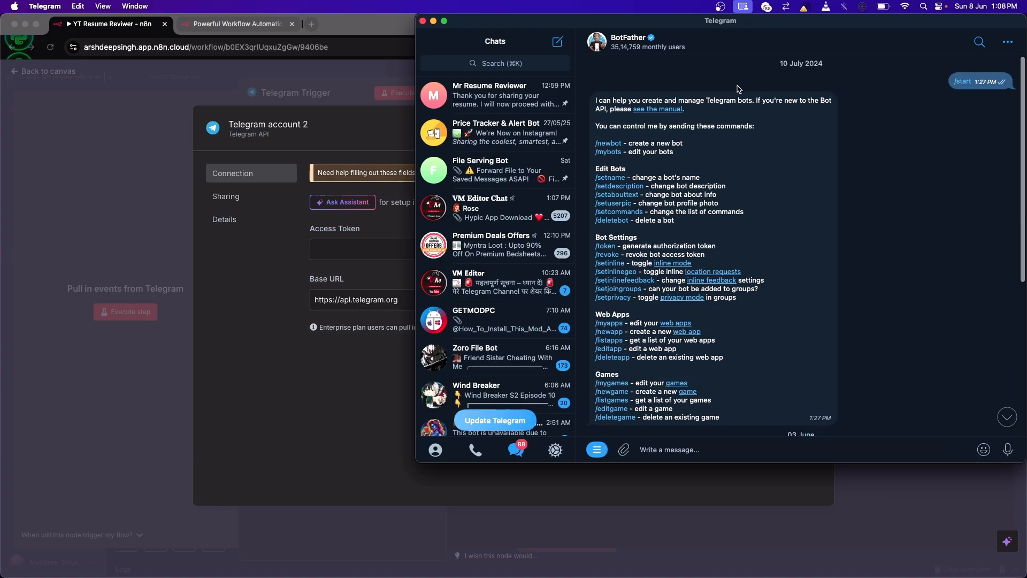
scroll(688, 145, down, 1)
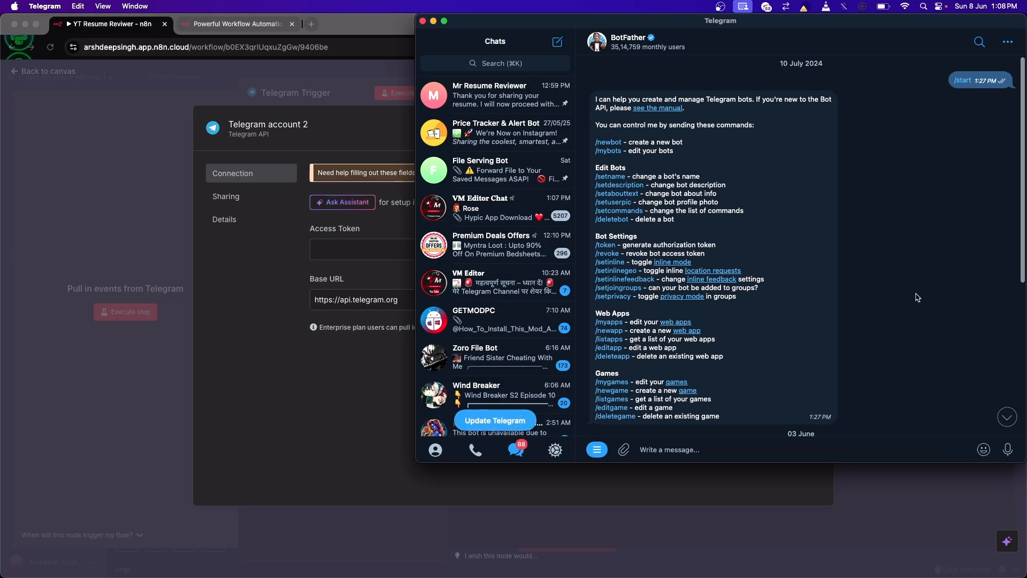
scroll(885, 300, down, 5)
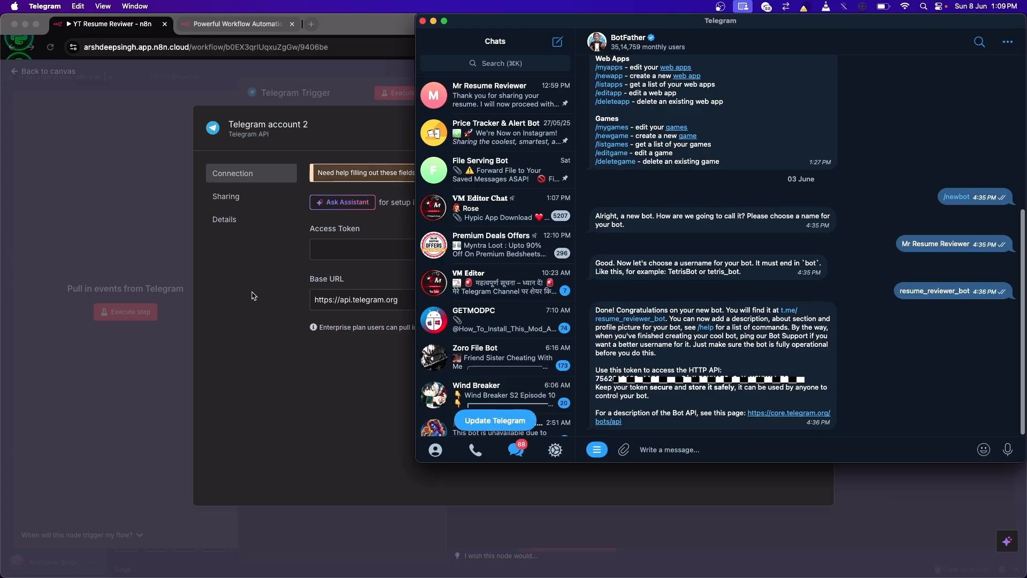
Step: Return to n8n, discard the new credential form, keep the existing Telegram account selected, and check the trigger's available additional fields
click(358, 249)
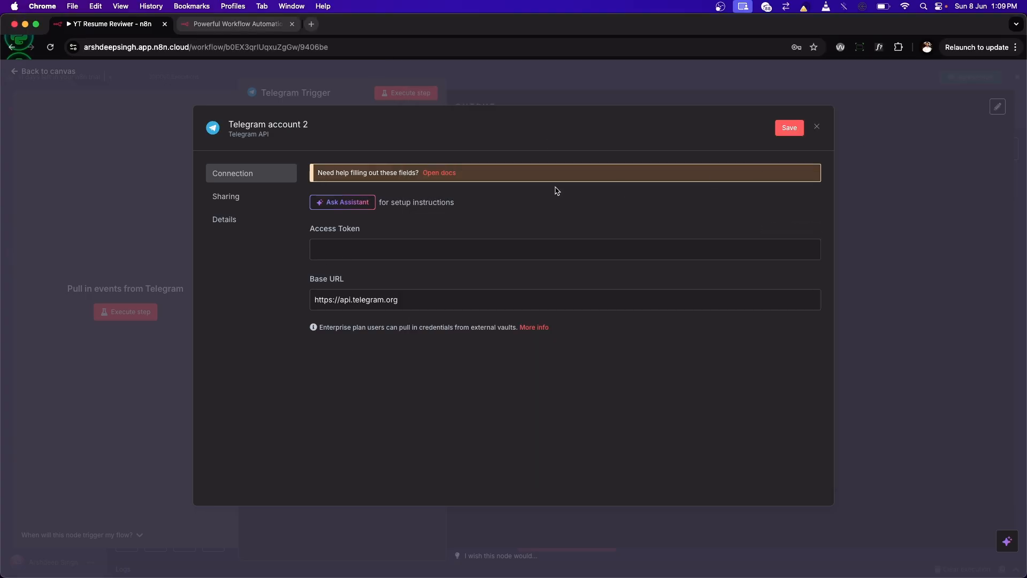
click(817, 128)
click(349, 166)
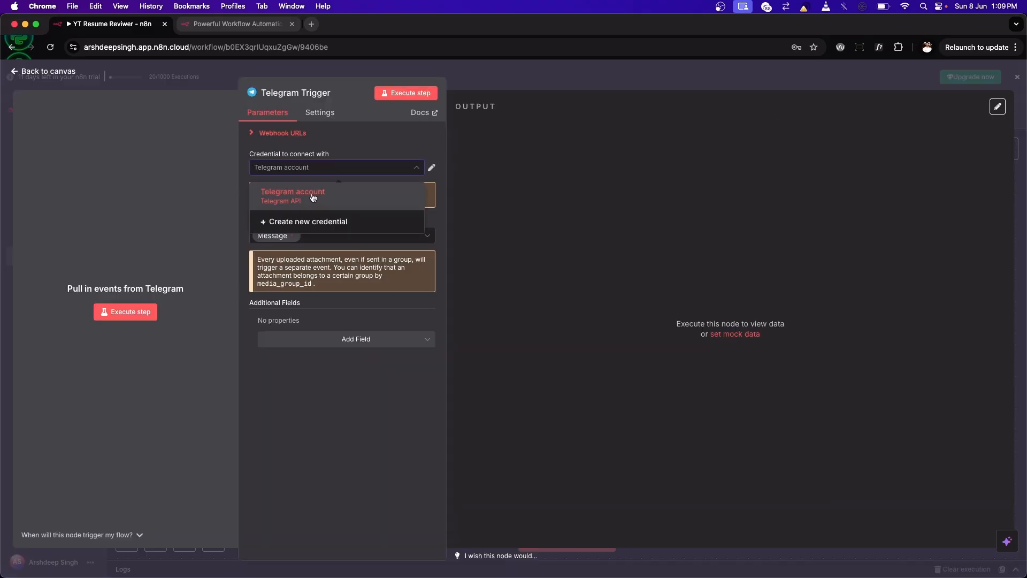
click(350, 396)
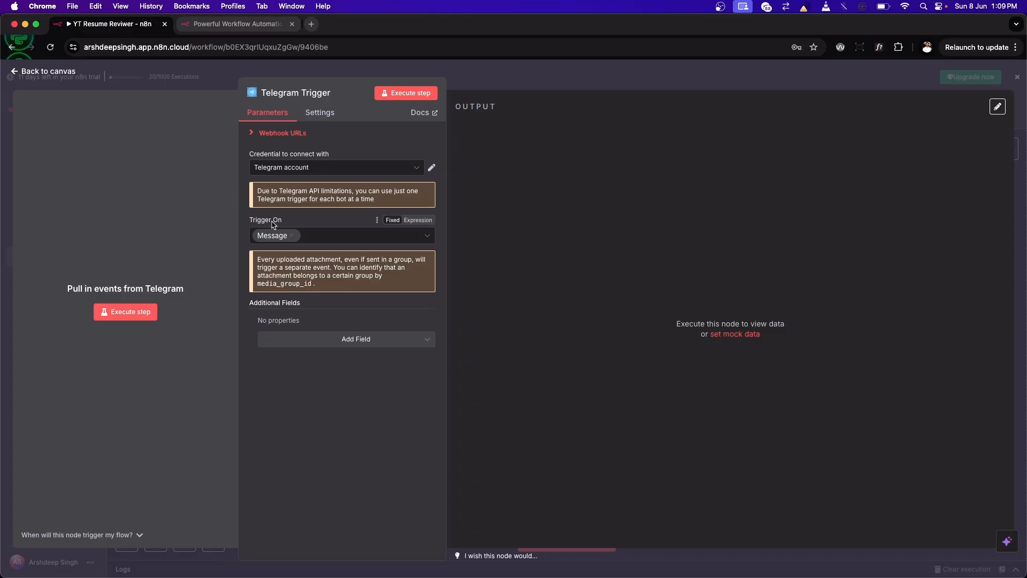
click(322, 339)
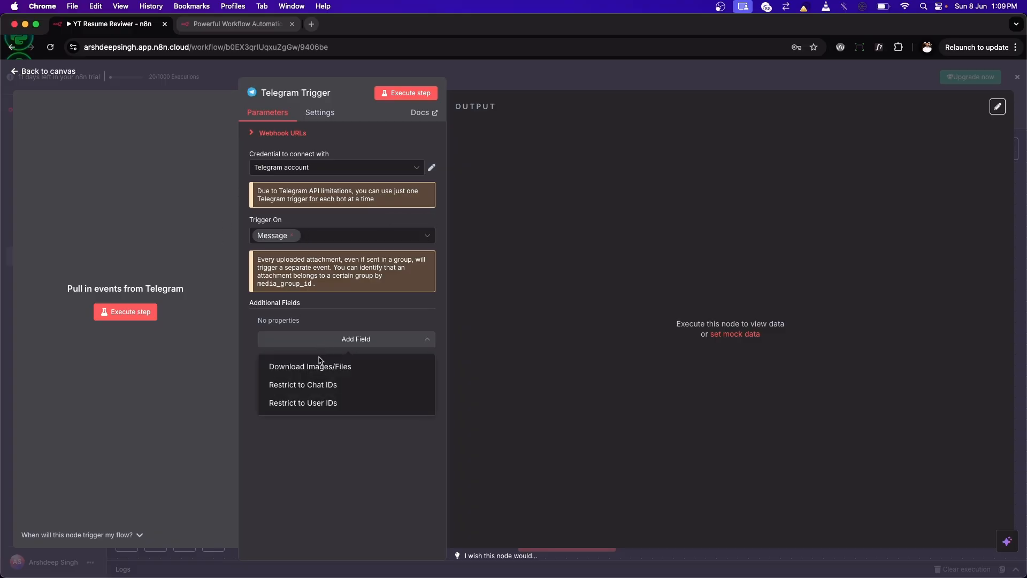
click(288, 461)
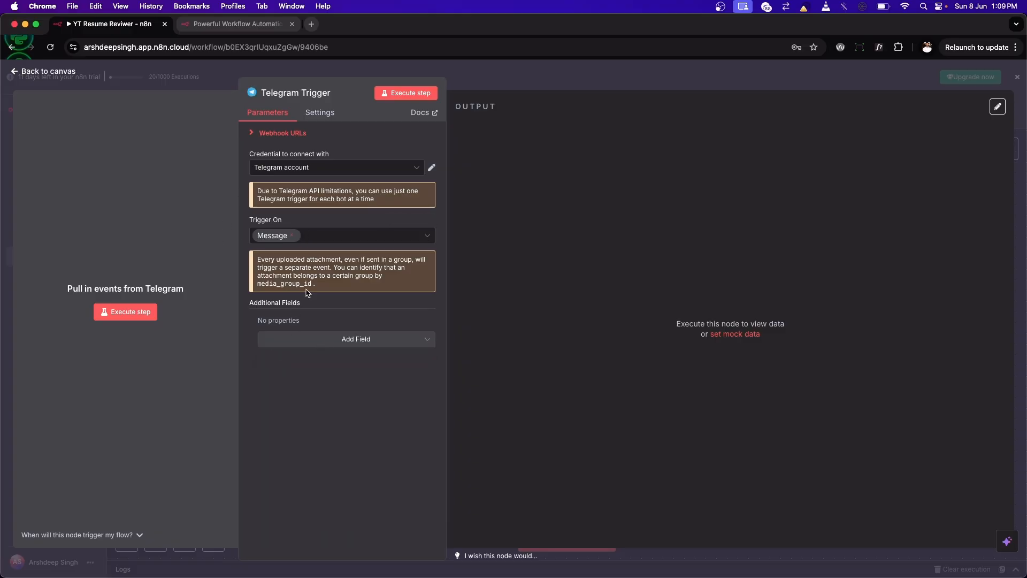
Step: Return to the canvas, move the Telegram Trigger node up toward the canvas's middle, and execute the workflow from it
click(60, 71)
drag(737, 334, 555, 237)
click(499, 249)
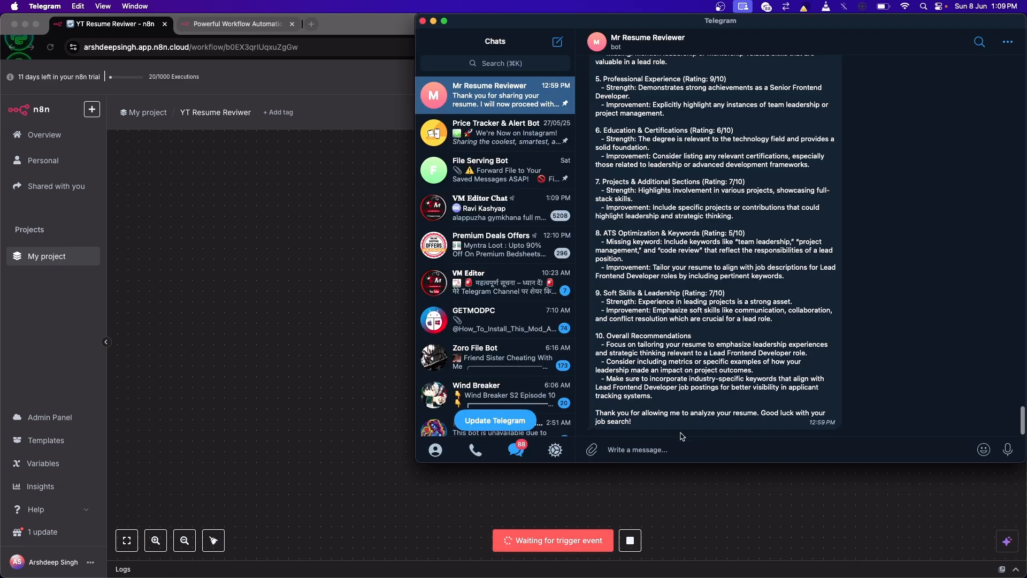
Step: Send the message "hi" to the Mr Resume Reviewer bot in Telegram and return to n8n
click(664, 448)
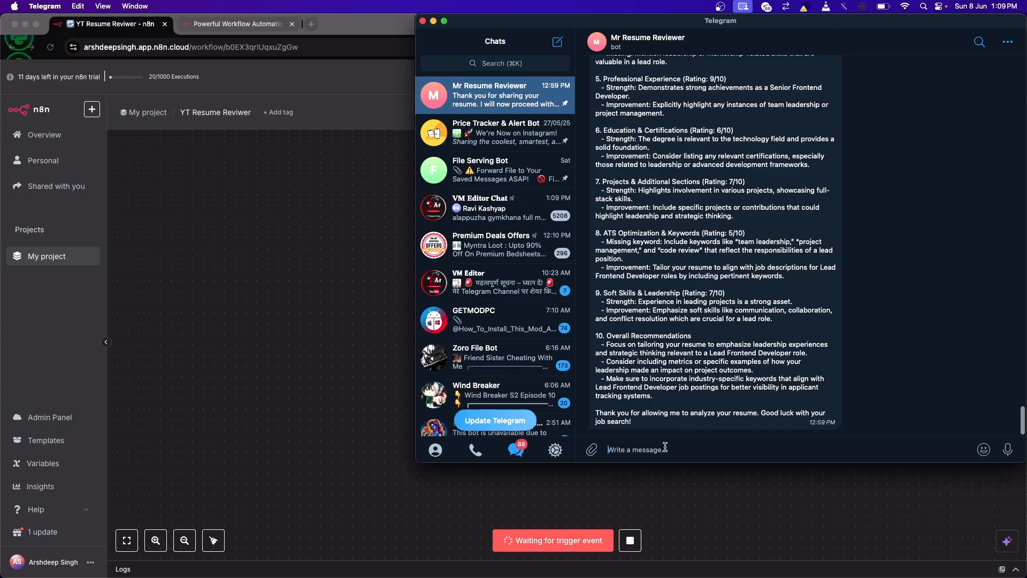
text(hi)
key(Return)
key(super+Tab)
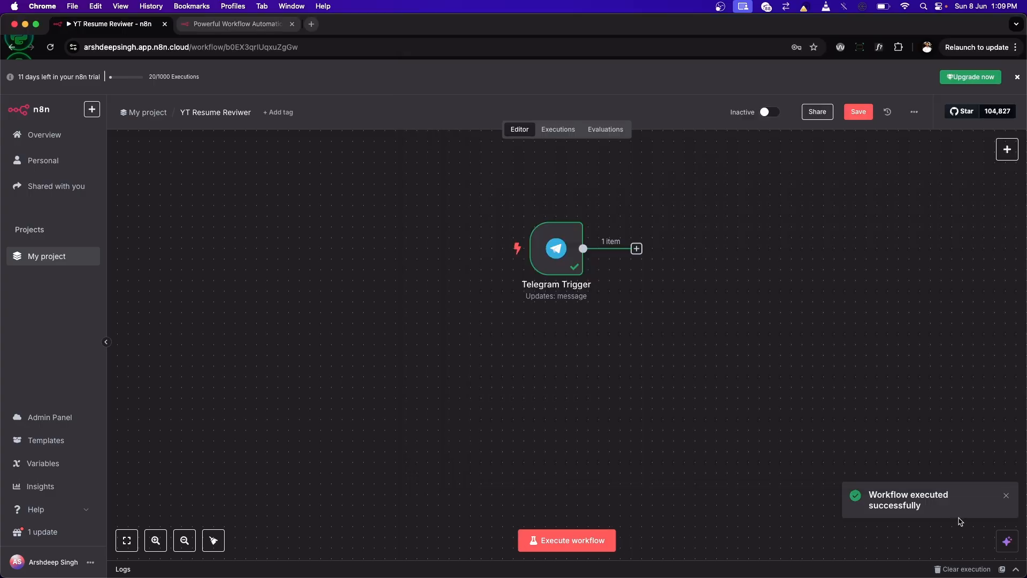
Step: Examine the Telegram Trigger's output in the schema, table and JSON views, including the message text field, and return to the canvas
mouse_move(589, 261)
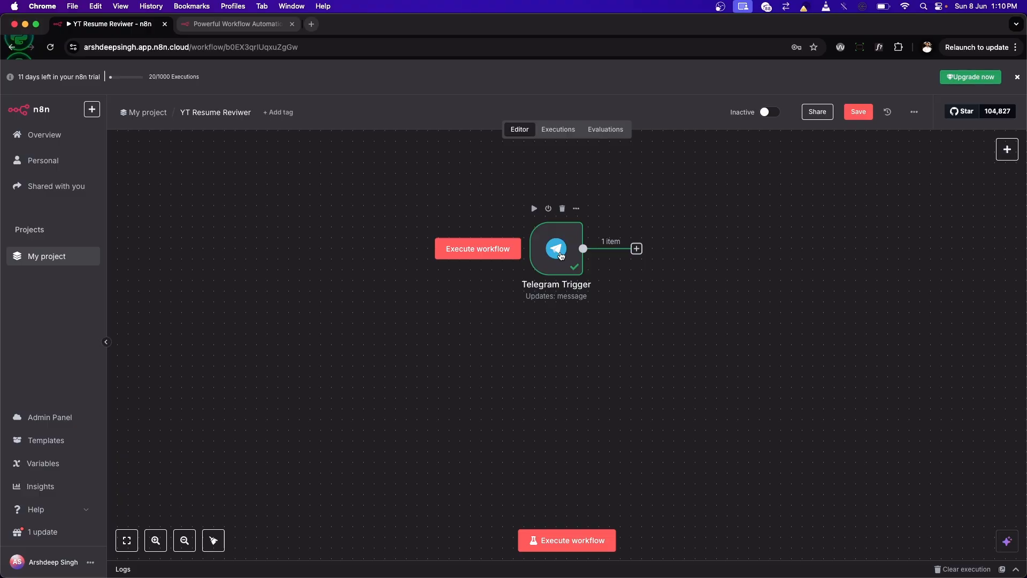
double_click(561, 256)
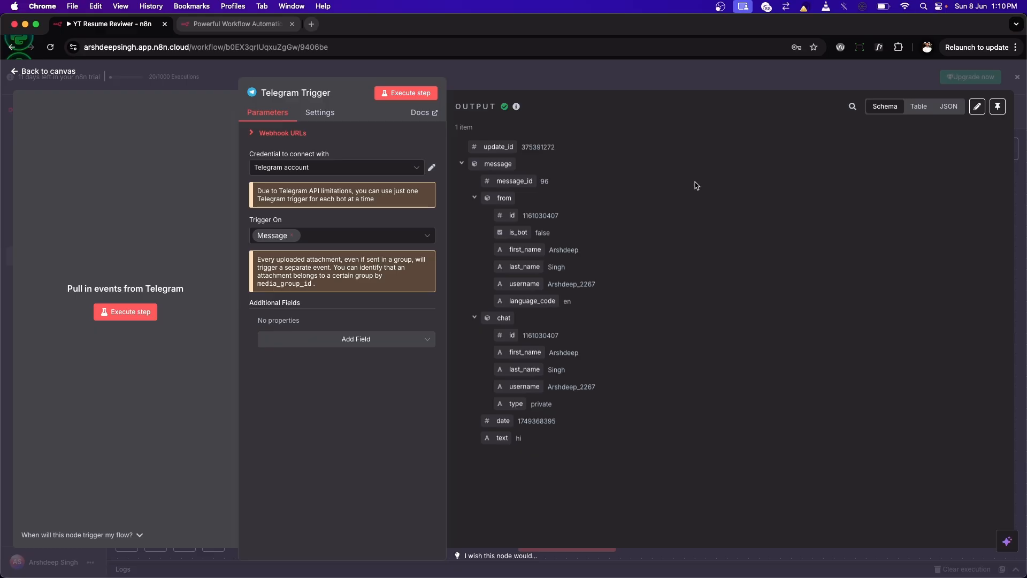
key(super+equal)
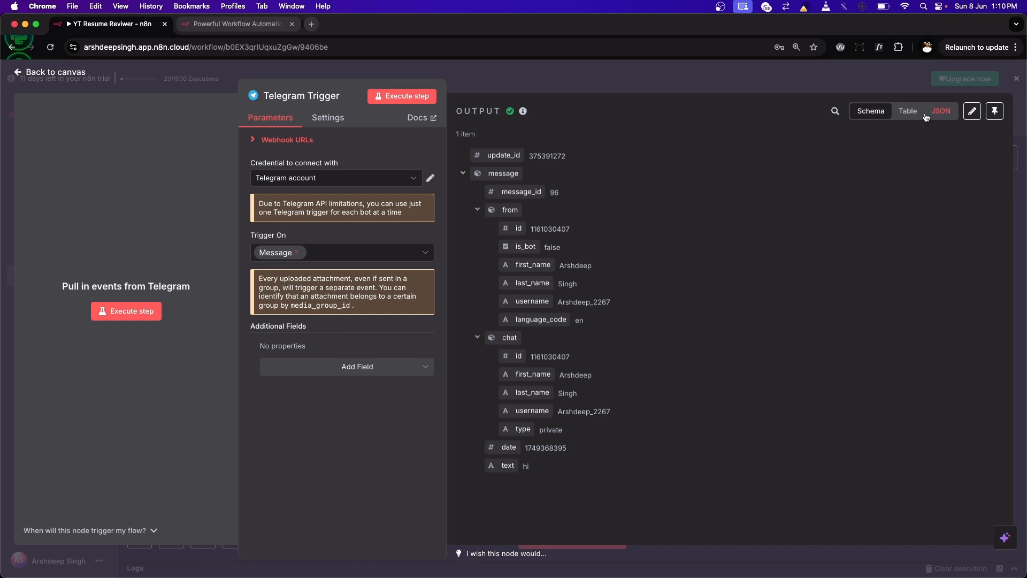
click(907, 113)
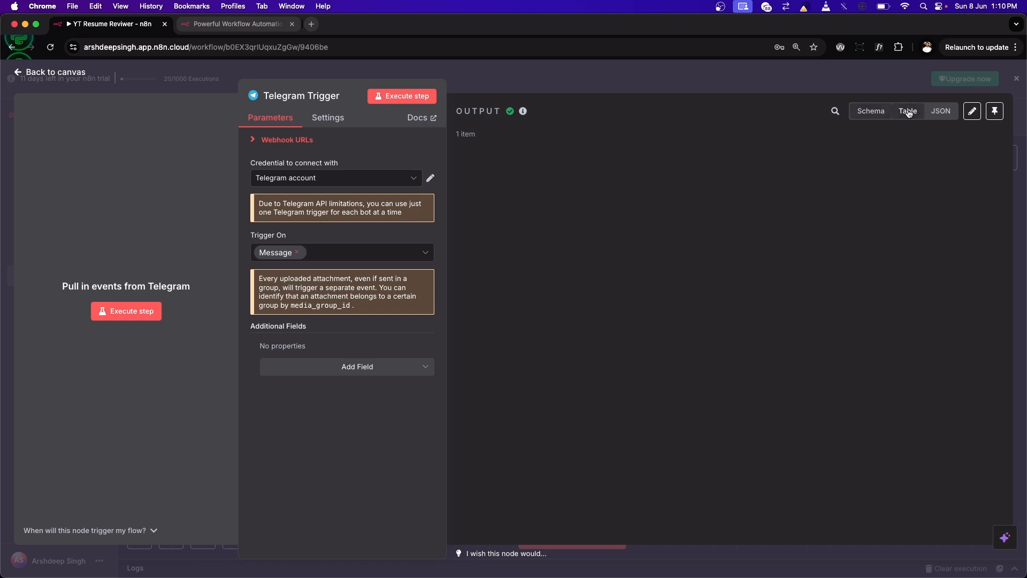
click(941, 111)
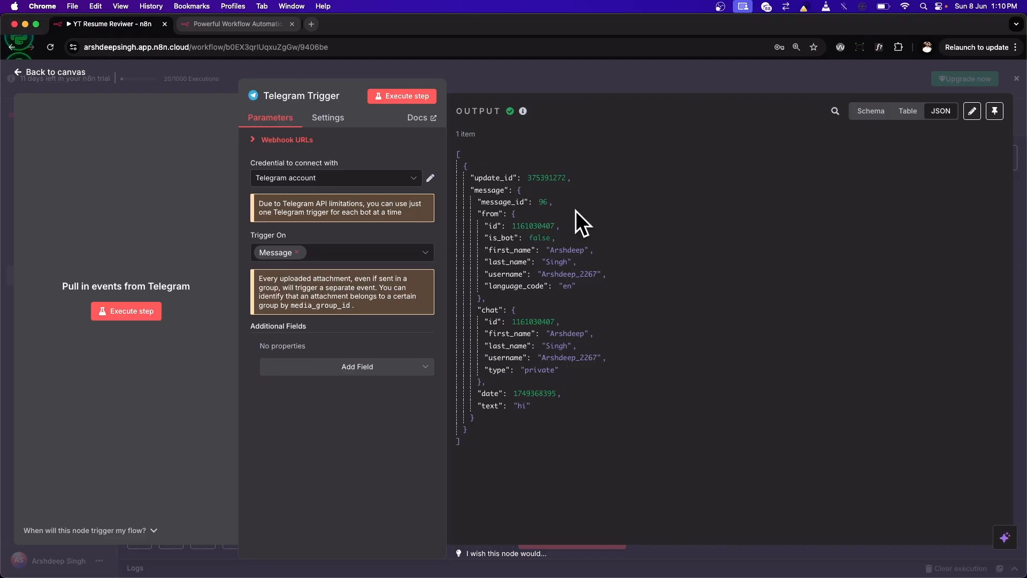
mouse_move(573, 217)
click(870, 112)
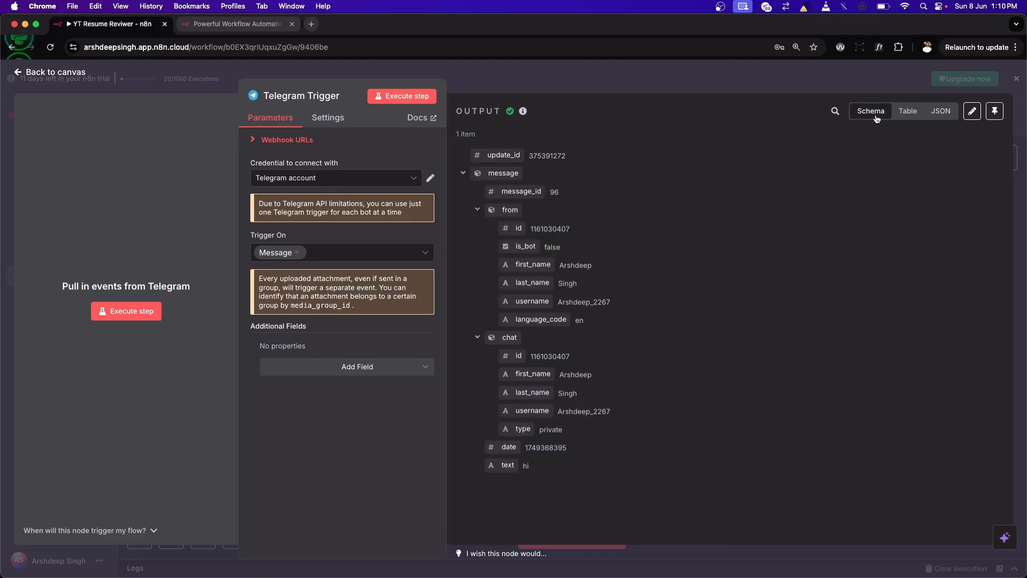
click(908, 111)
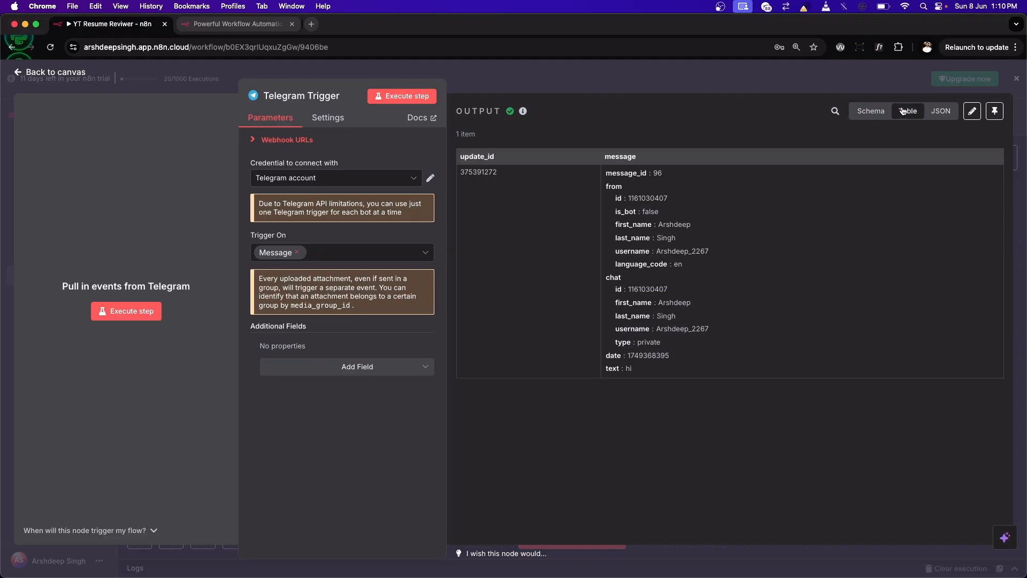
click(942, 112)
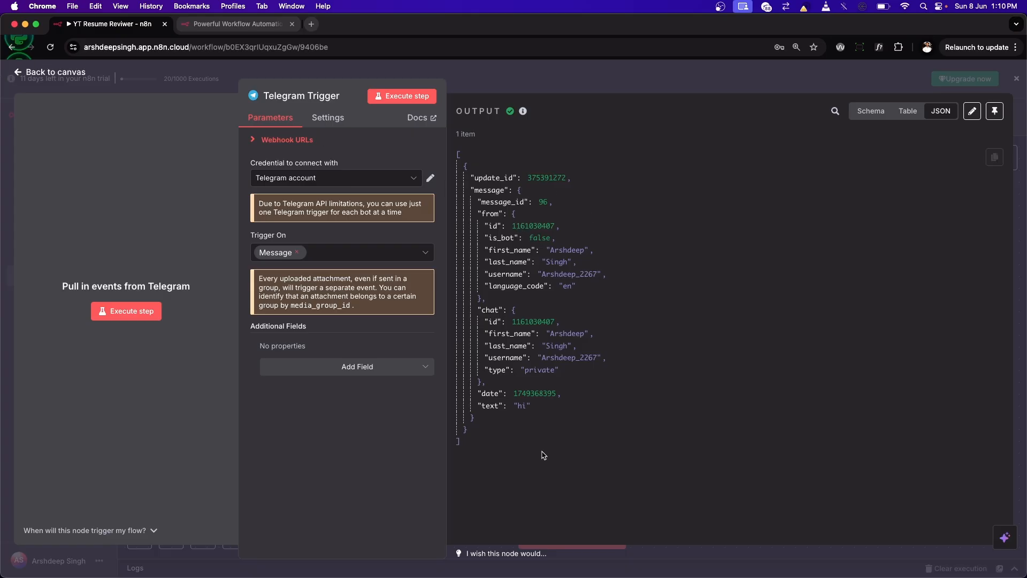
click(529, 406)
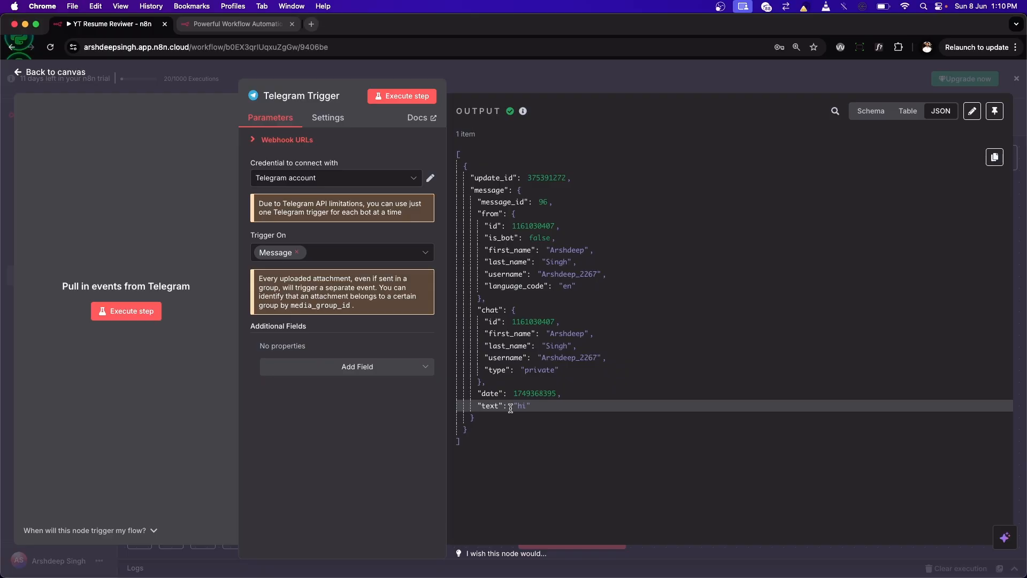
key(Escape)
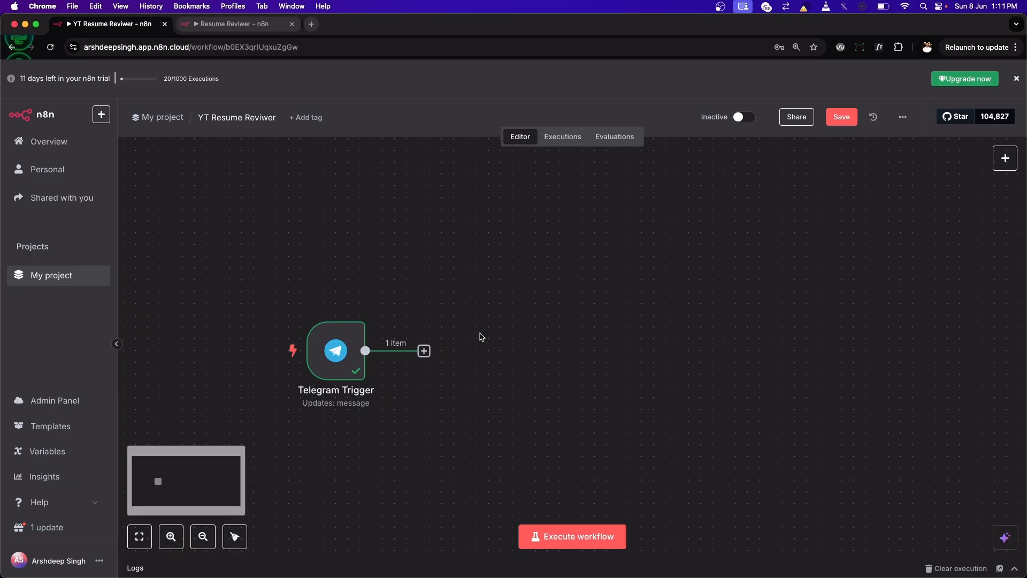
Step: Add a Telegram node with the "Get a file" action after the Telegram Trigger
scroll(484, 339, right, 1)
mouse_move(334, 362)
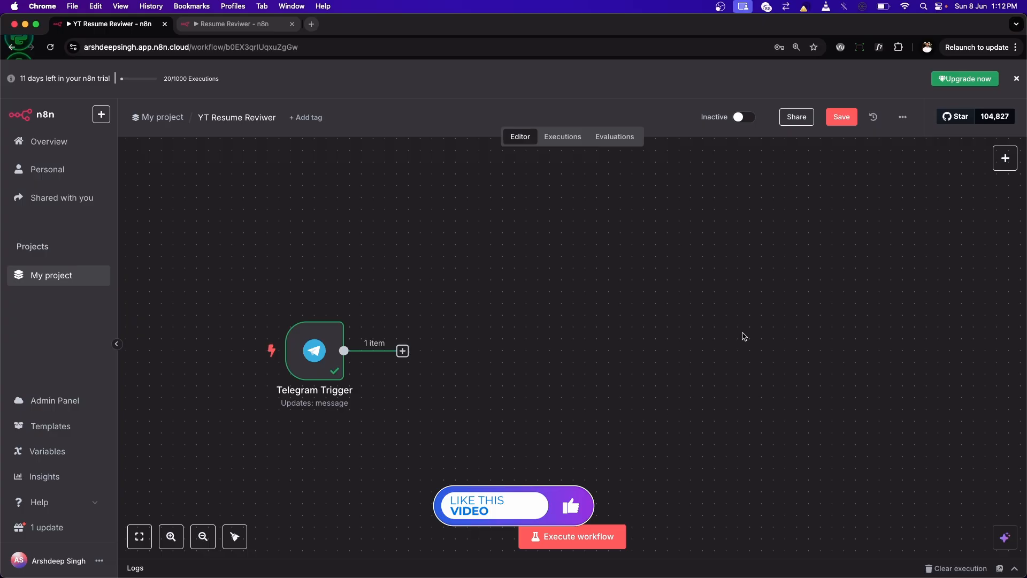
click(404, 350)
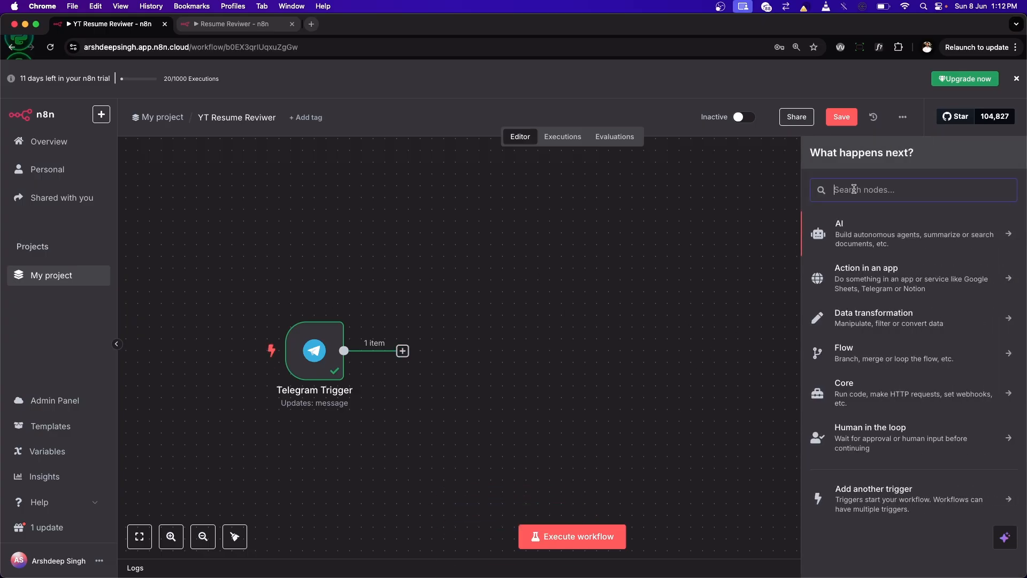
text(telegram)
click(861, 236)
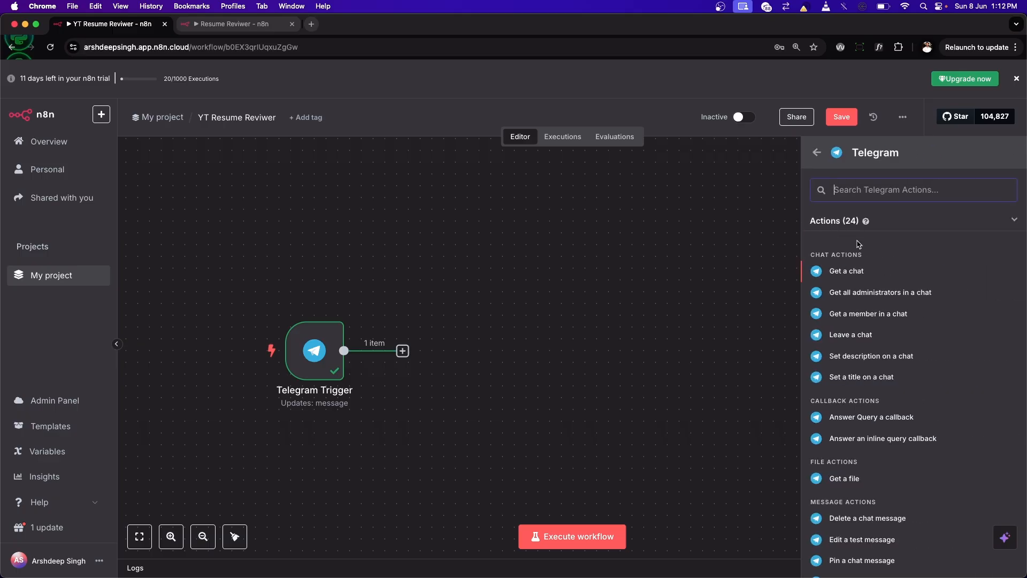
scroll(914, 400, down, 5)
scroll(905, 439, up, 3)
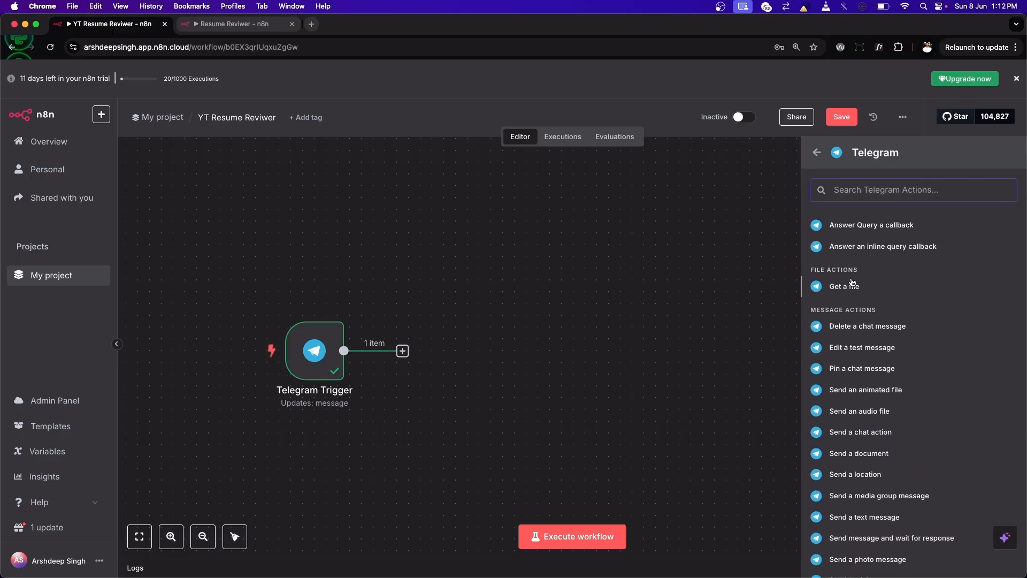
scroll(897, 319, up, 4)
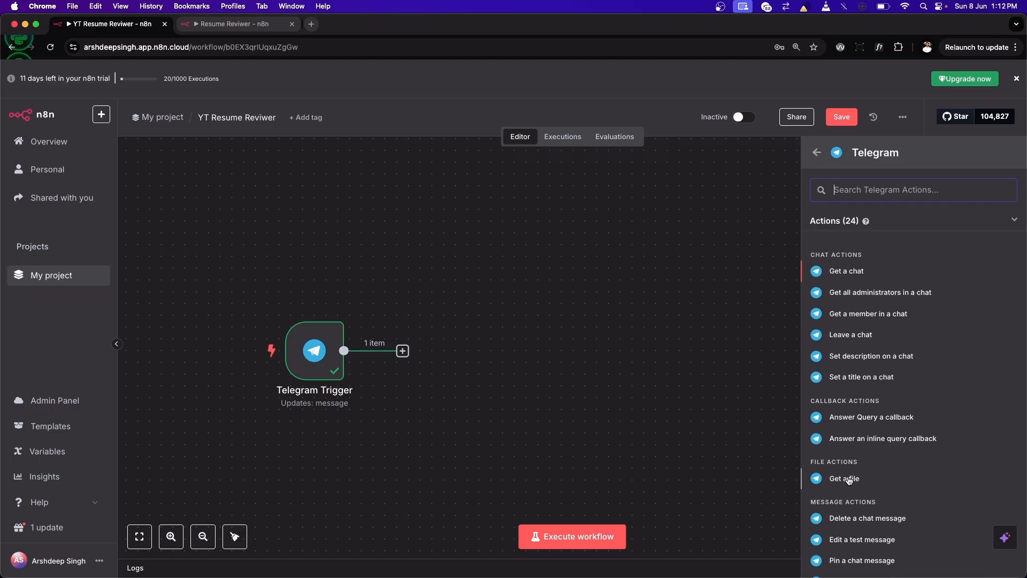
click(852, 479)
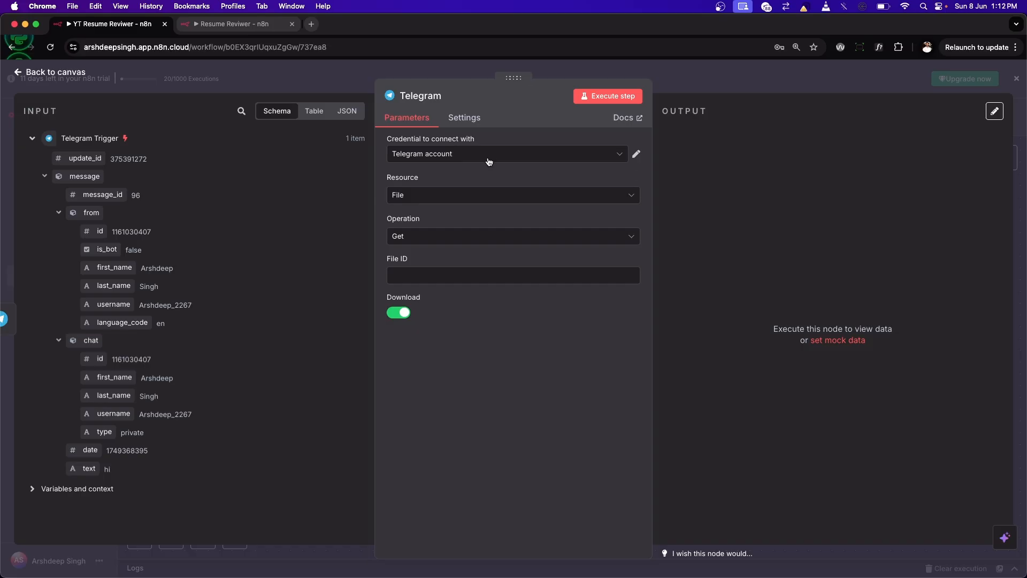
Step: Turn off Download in the Telegram node, keeping the Telegram account, File resource and Get operation, and return to the canvas
click(489, 160)
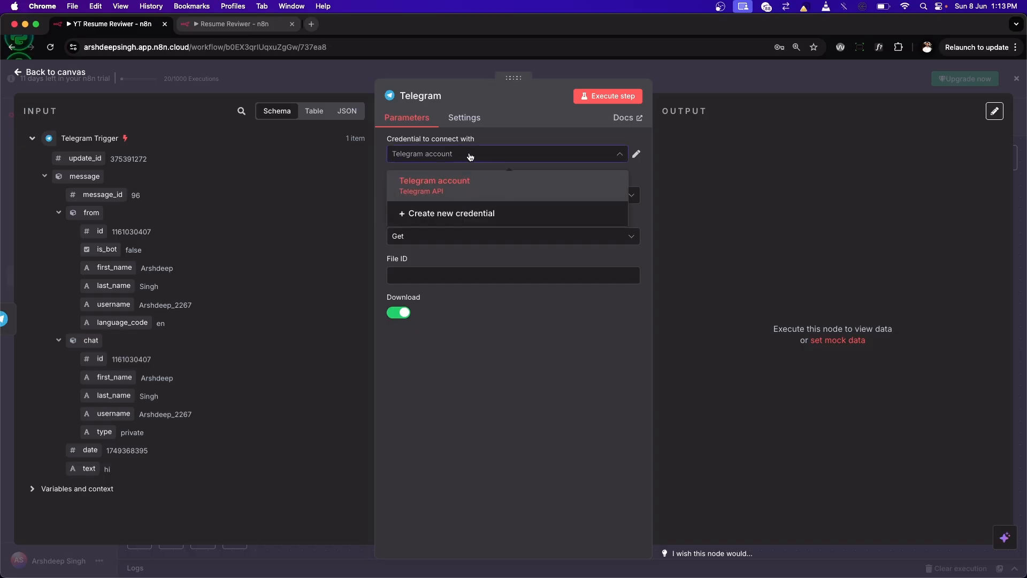
click(470, 156)
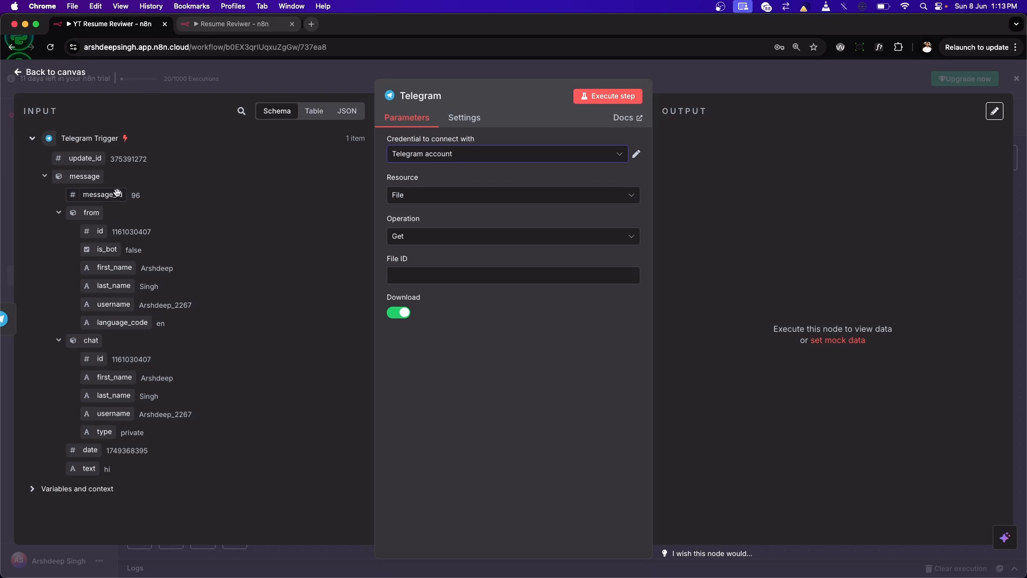
click(463, 256)
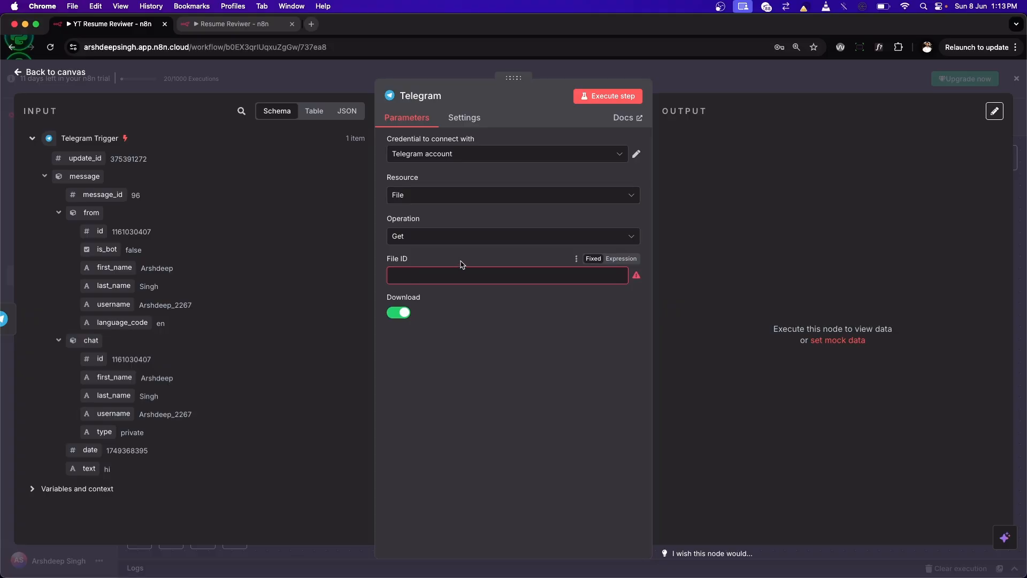
mouse_move(639, 279)
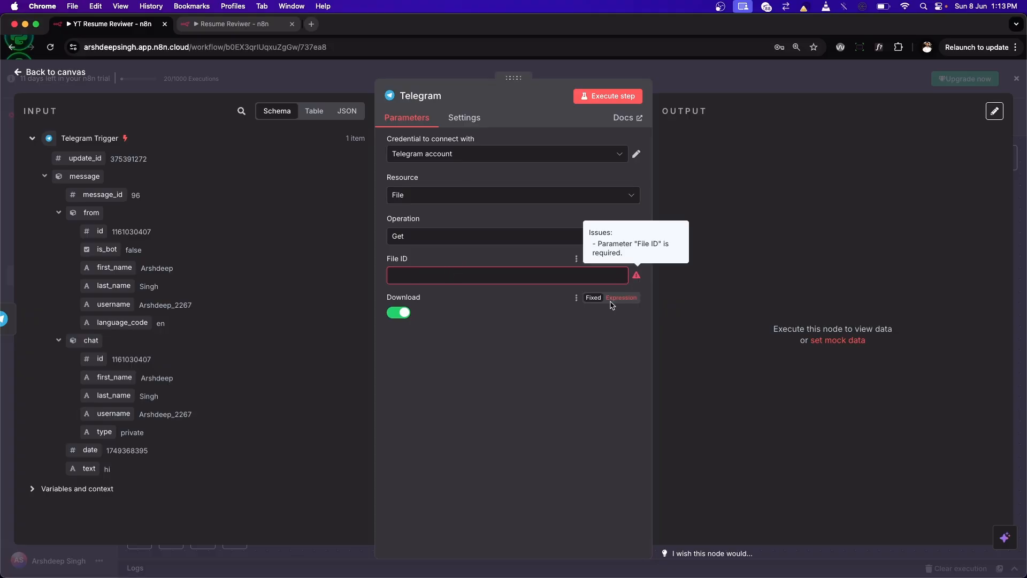
click(399, 313)
click(423, 195)
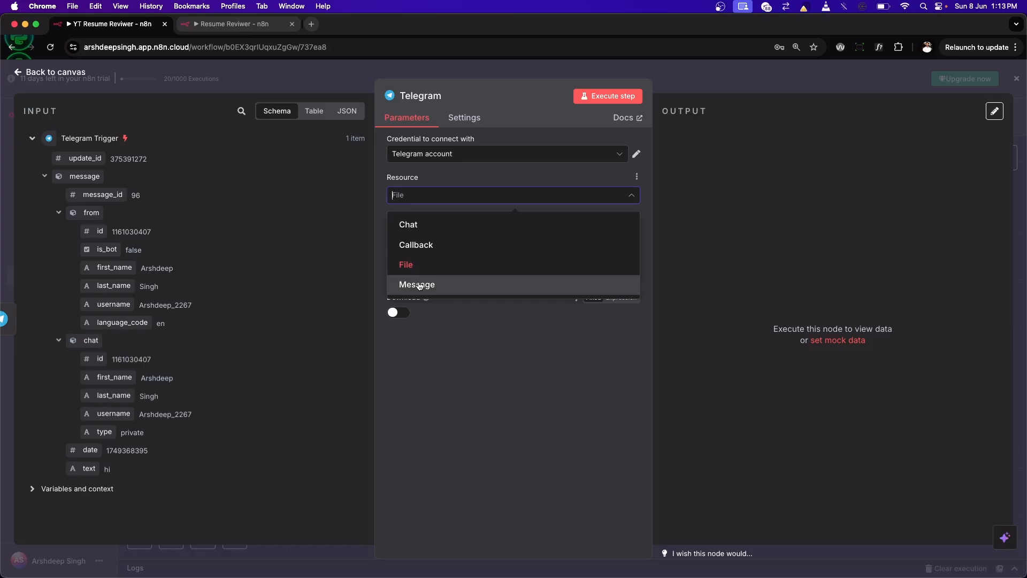
click(422, 265)
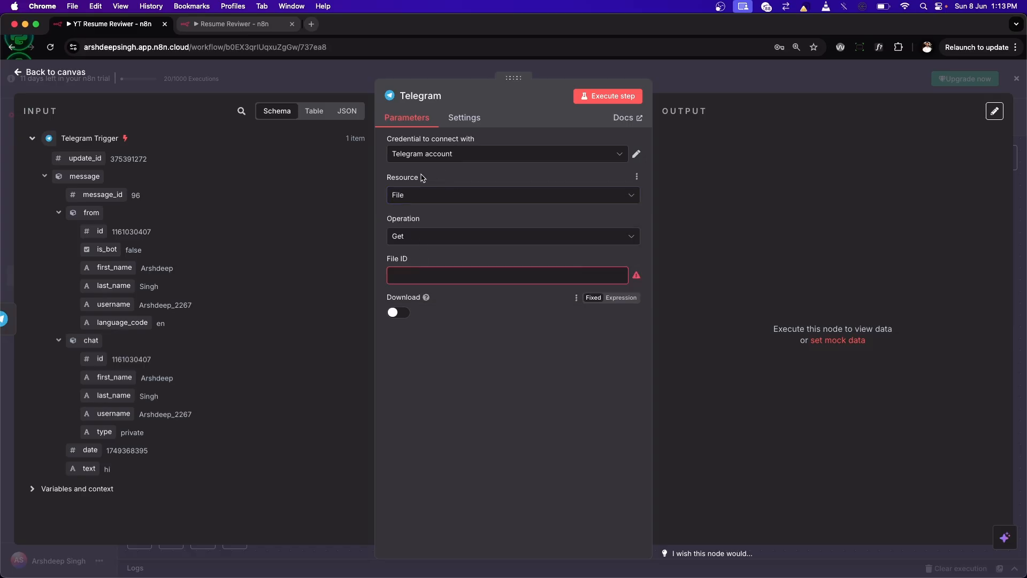
click(429, 235)
click(430, 239)
click(407, 275)
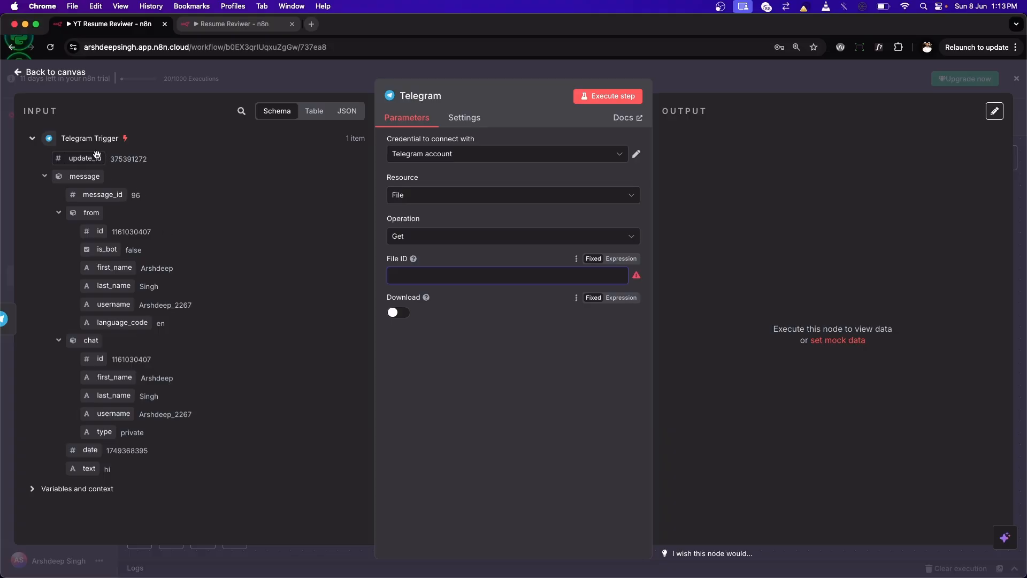
click(18, 72)
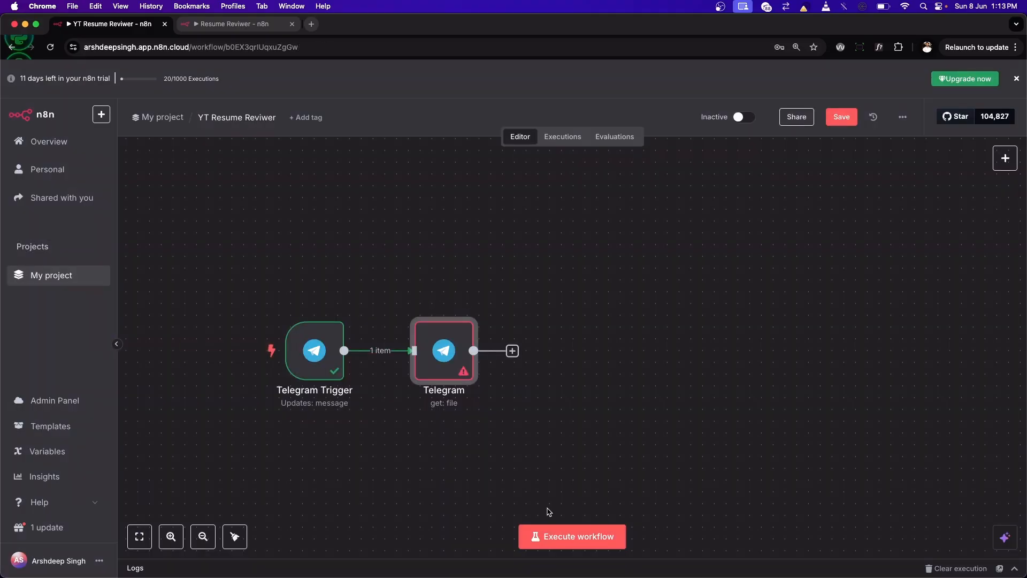
Step: Try to execute the workflow from the trigger, then disconnect the Telegram file node and move it slightly farther from the trigger
mouse_move(471, 380)
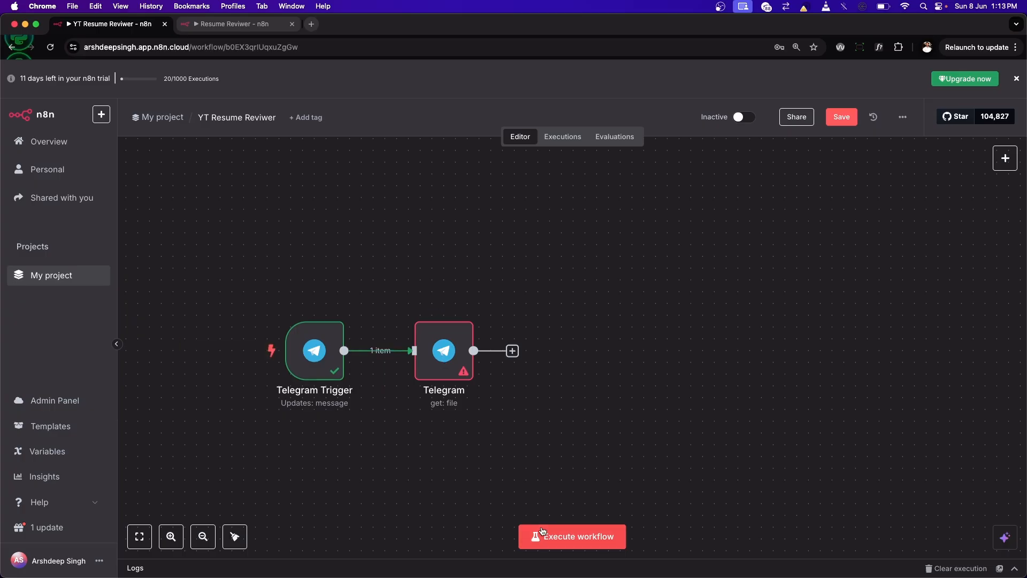
click(253, 355)
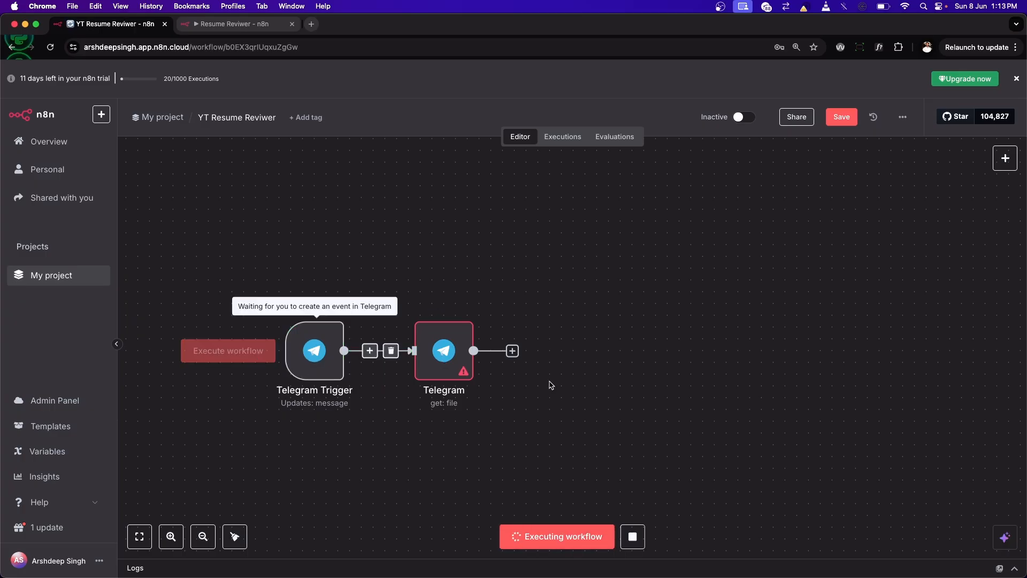
click(392, 351)
drag(433, 350, 469, 348)
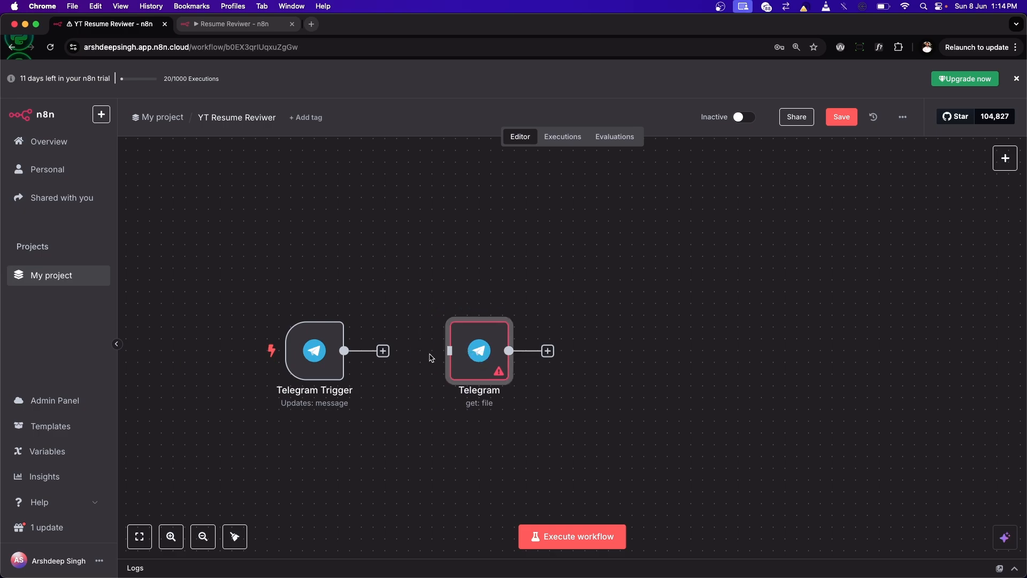
Step: Execute the workflow from the trigger, send 3792g.pdf to the Mr Resume Reviewer bot in the Telegram app, and return to n8n
mouse_move(268, 352)
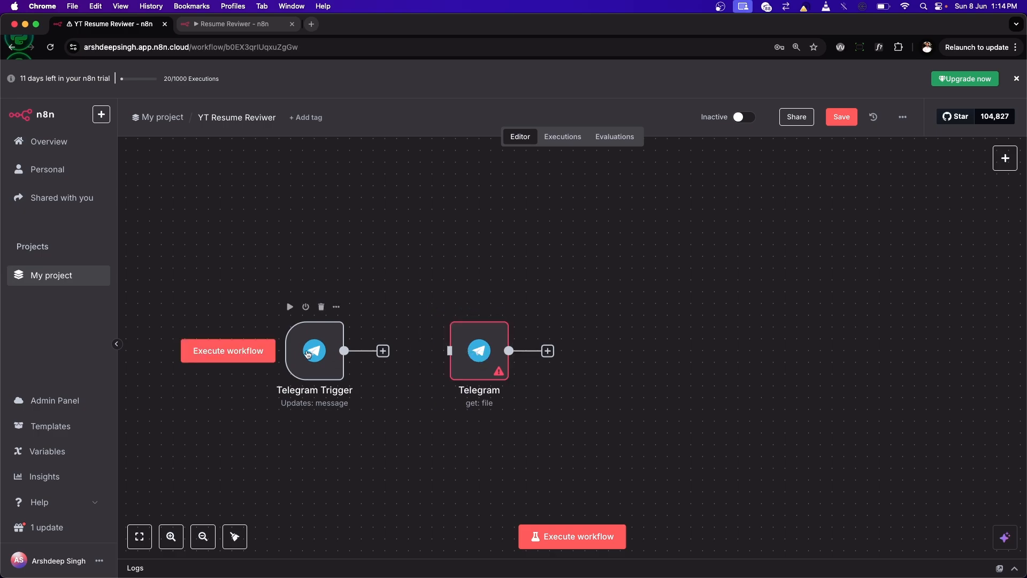
click(269, 350)
mouse_move(690, 551)
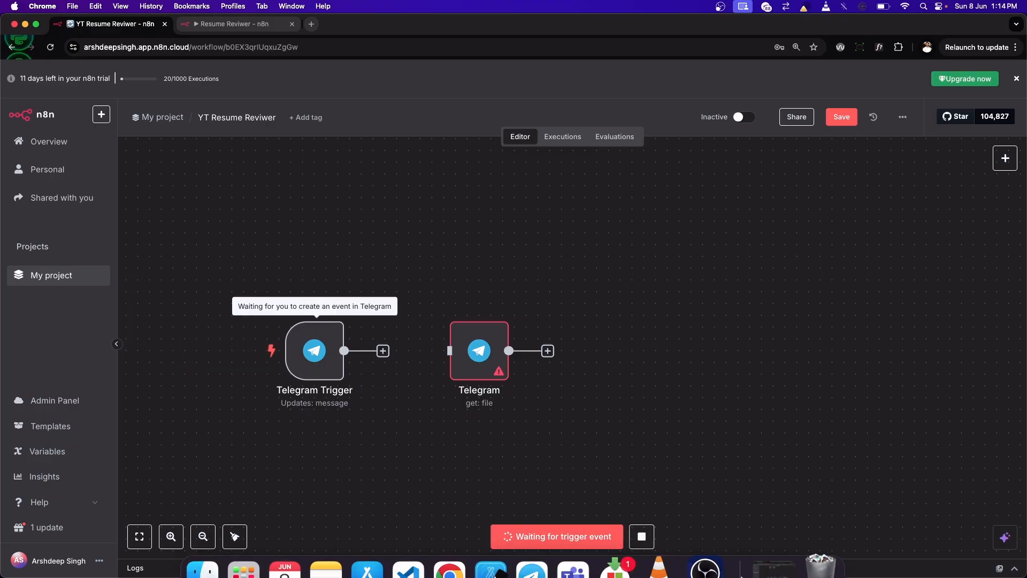
mouse_move(615, 556)
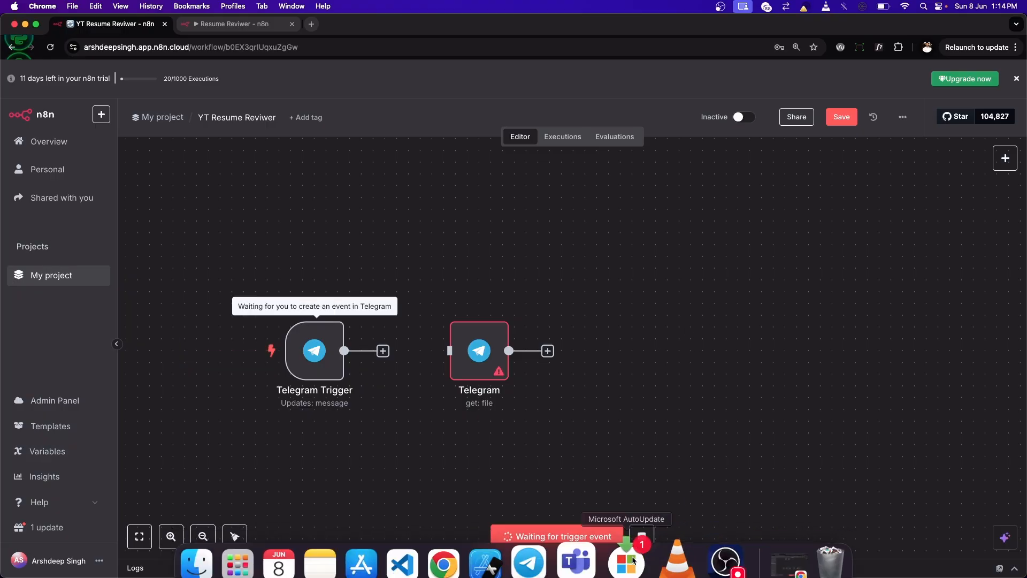
click(524, 551)
mouse_move(591, 448)
click(610, 398)
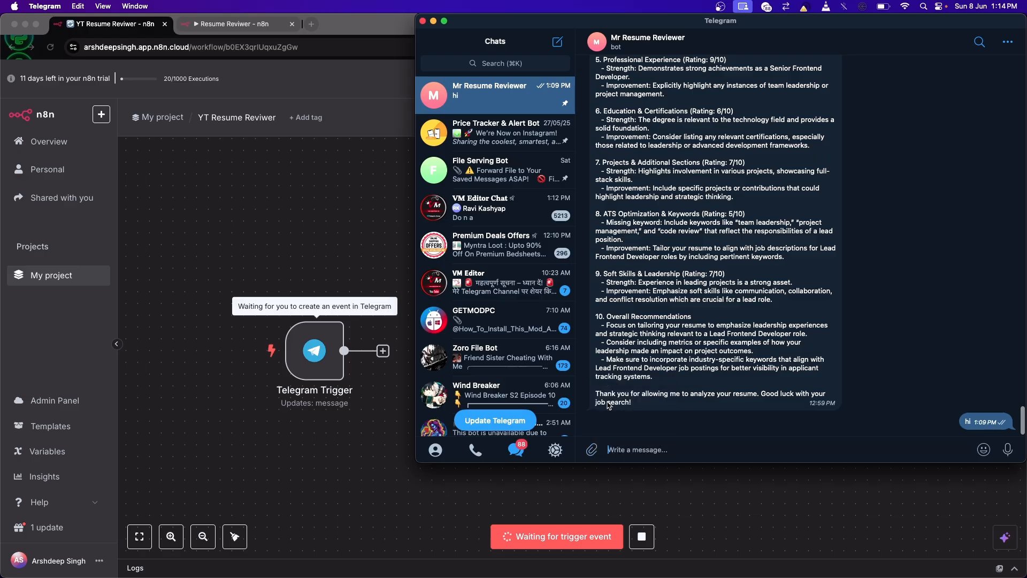
double_click(627, 251)
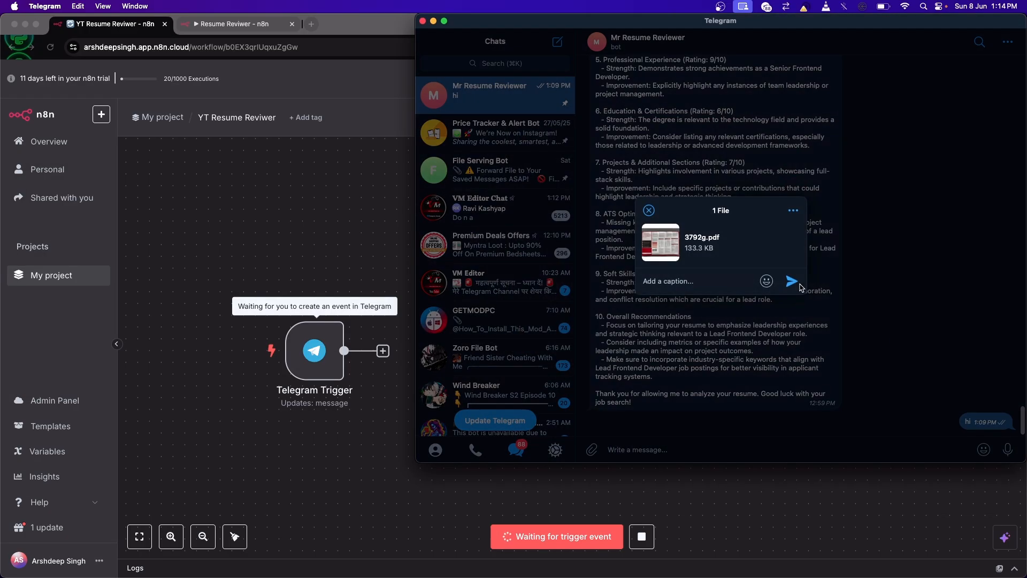
click(799, 285)
click(345, 329)
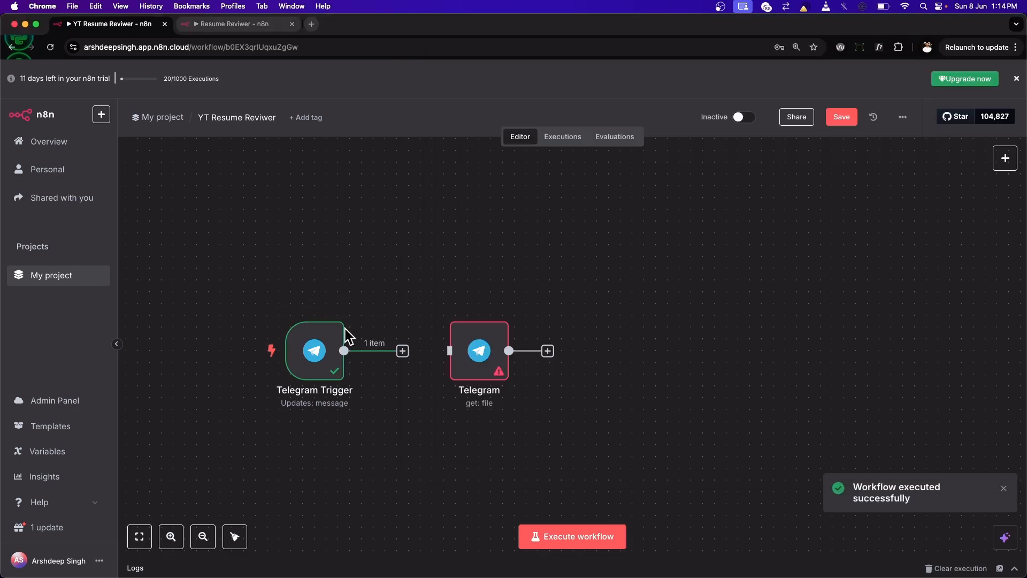
Step: Examine the Telegram Trigger's output in JSON and schema views, including the document's file name and file IDs, and return to the canvas
mouse_move(315, 353)
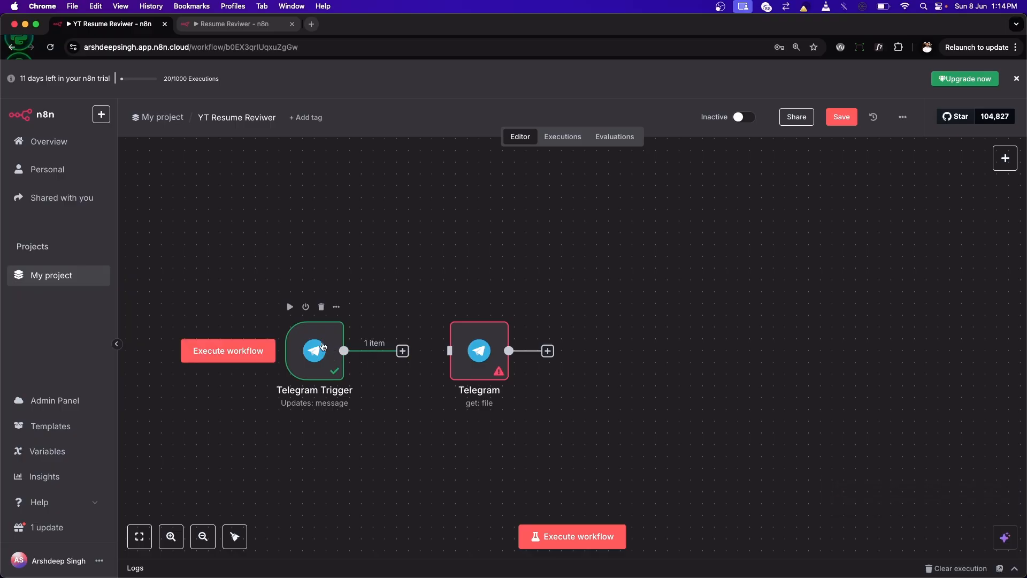
double_click(318, 350)
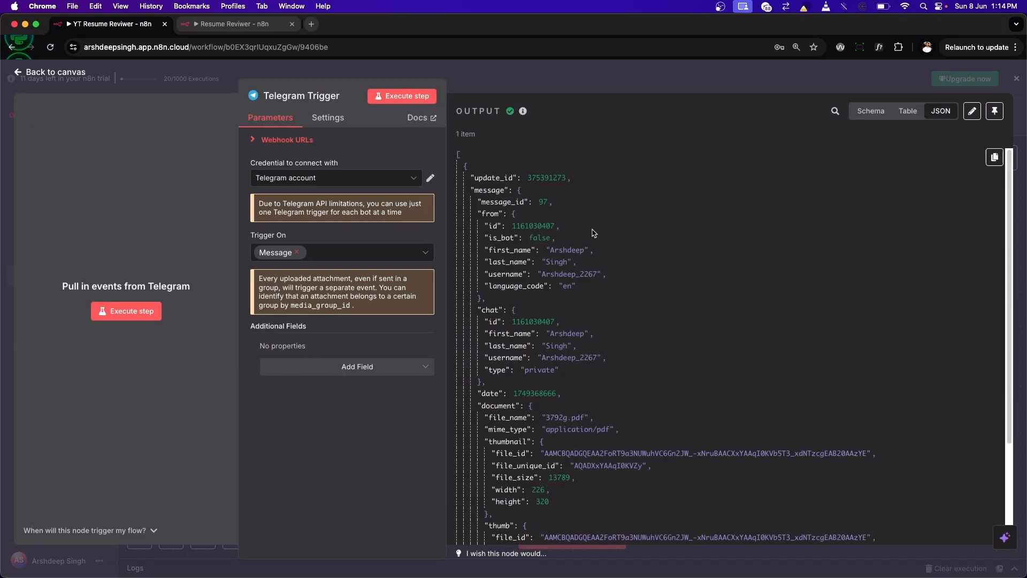
scroll(588, 331, down, 5)
scroll(589, 331, up, 5)
click(871, 111)
scroll(551, 318, down, 5)
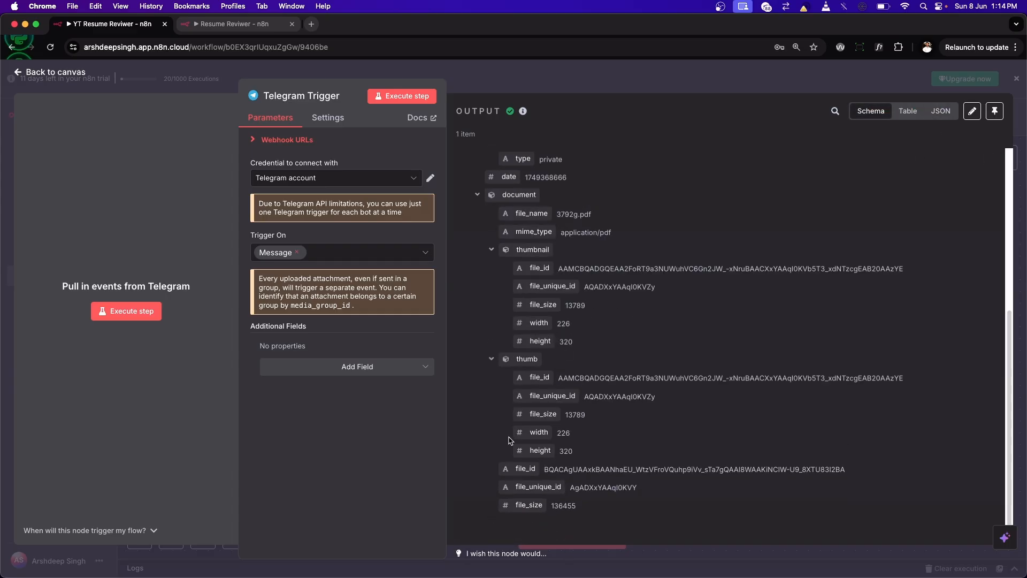
scroll(528, 275, up, 1)
scroll(478, 216, up, 5)
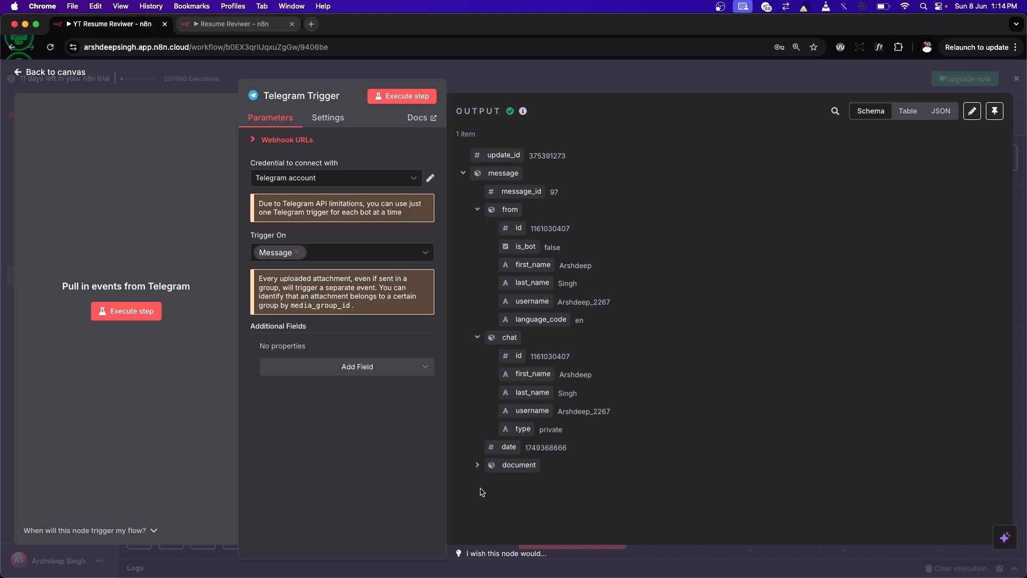
scroll(479, 467, down, 3)
scroll(558, 339, down, 1)
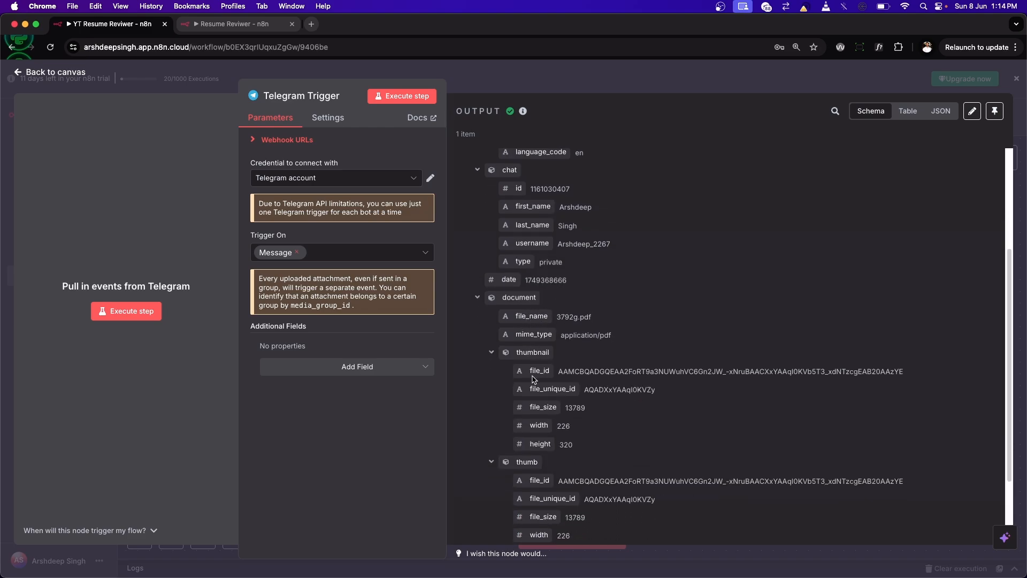
scroll(532, 379, down, 3)
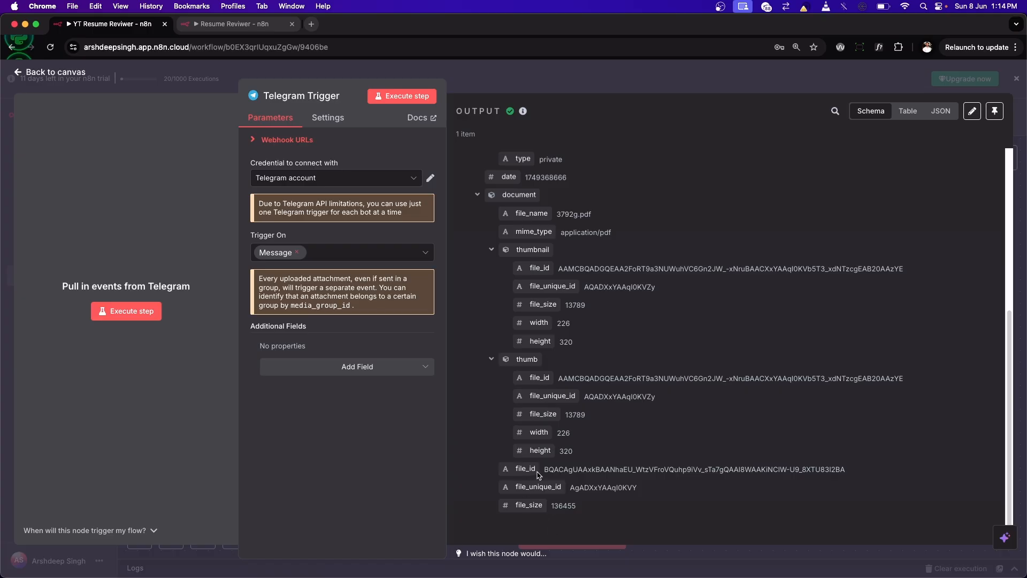
click(83, 72)
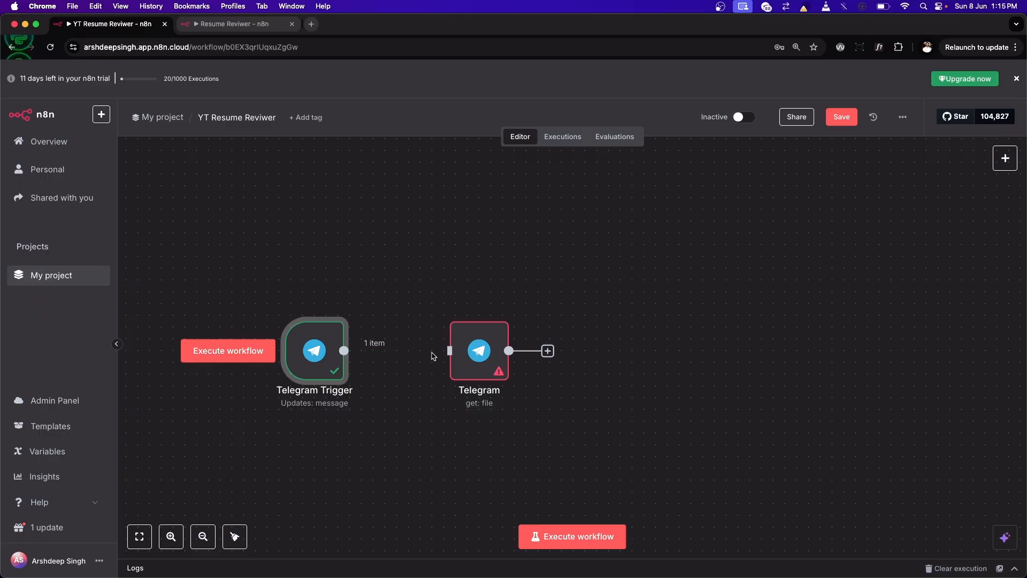
Step: Connect the Telegram Trigger to the Telegram node and map the node's File ID to {{ $json.message.document.file_id }}
double_click(478, 359)
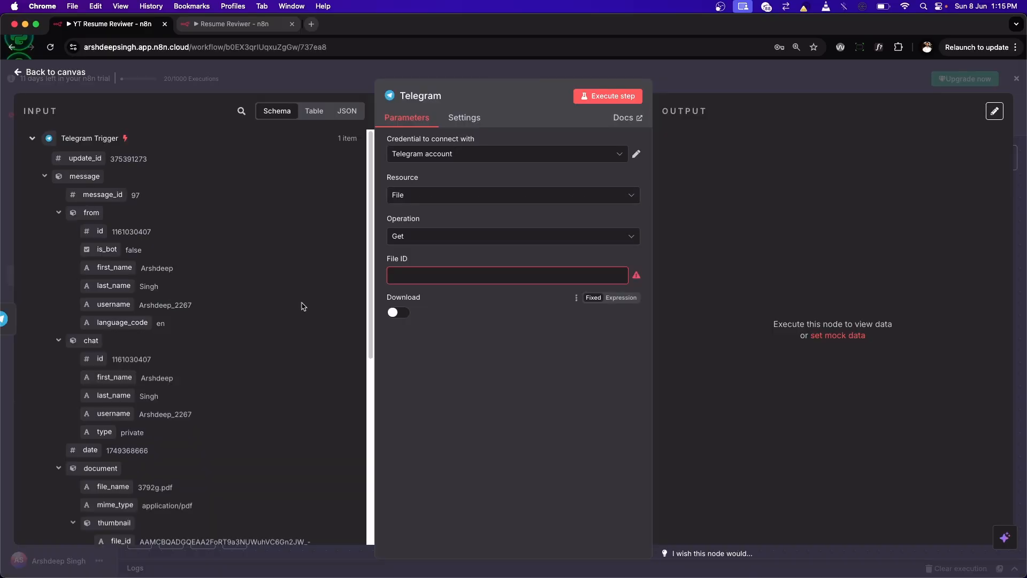
scroll(298, 305, down, 5)
drag(106, 442, 444, 275)
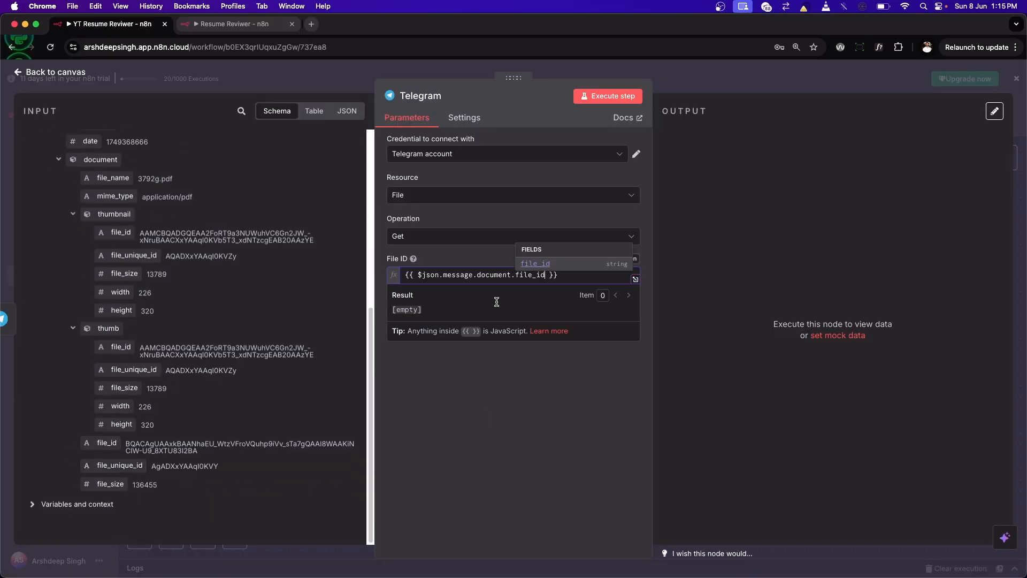
click(498, 368)
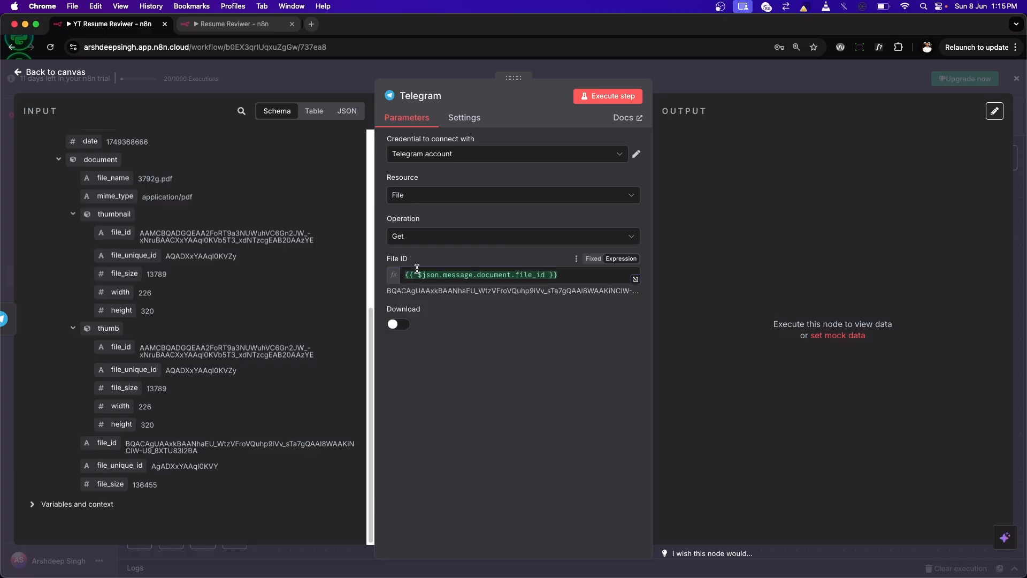
Step: Clear the File ID, try a fixed placeholder text, and switch the field between Fixed and Expression modes
click(596, 260)
drag(538, 275, 274, 273)
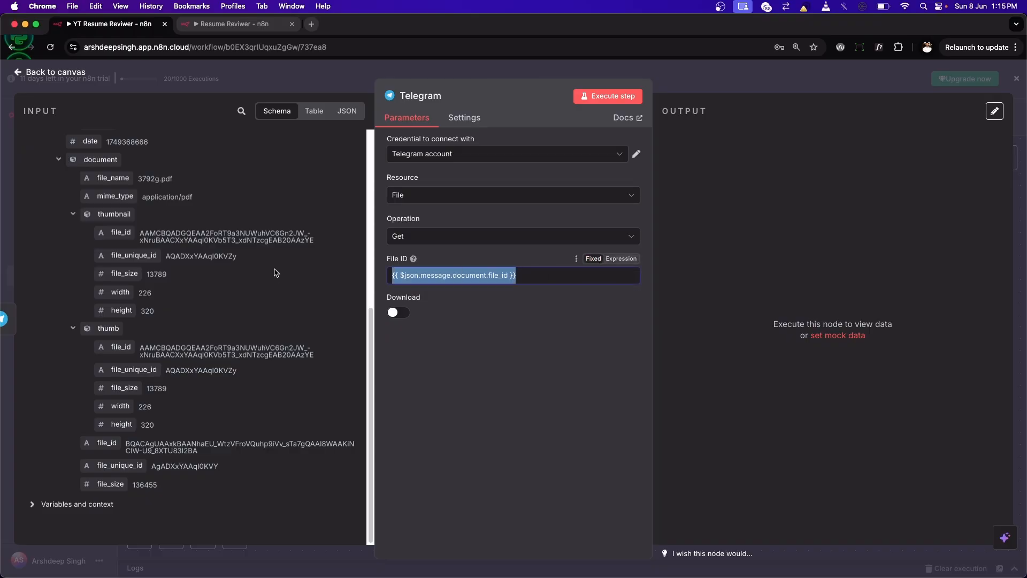
key(BackSpace)
click(421, 277)
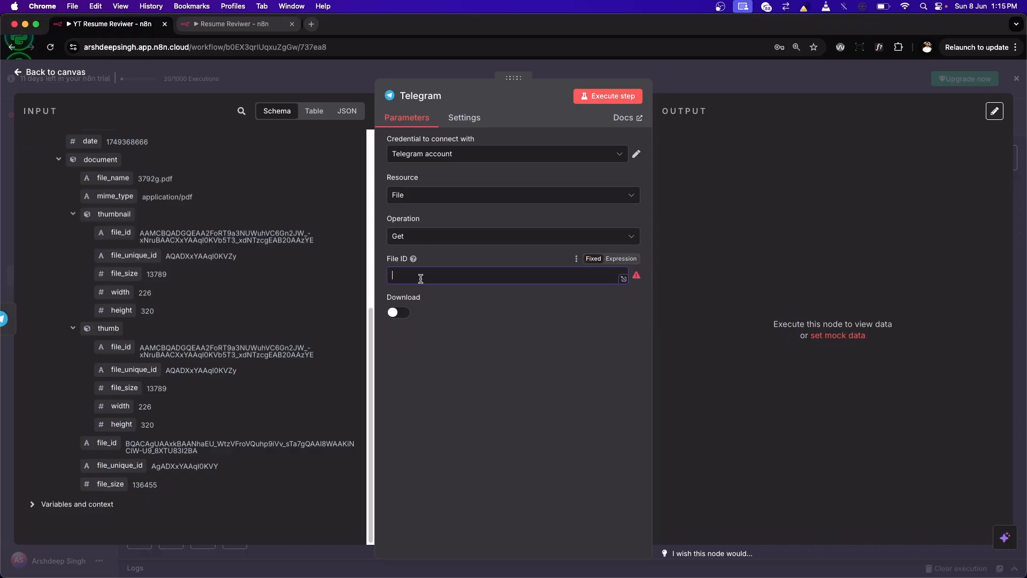
text(vbgfb)
key(BackSpace)
key(BackSpace)
click(617, 260)
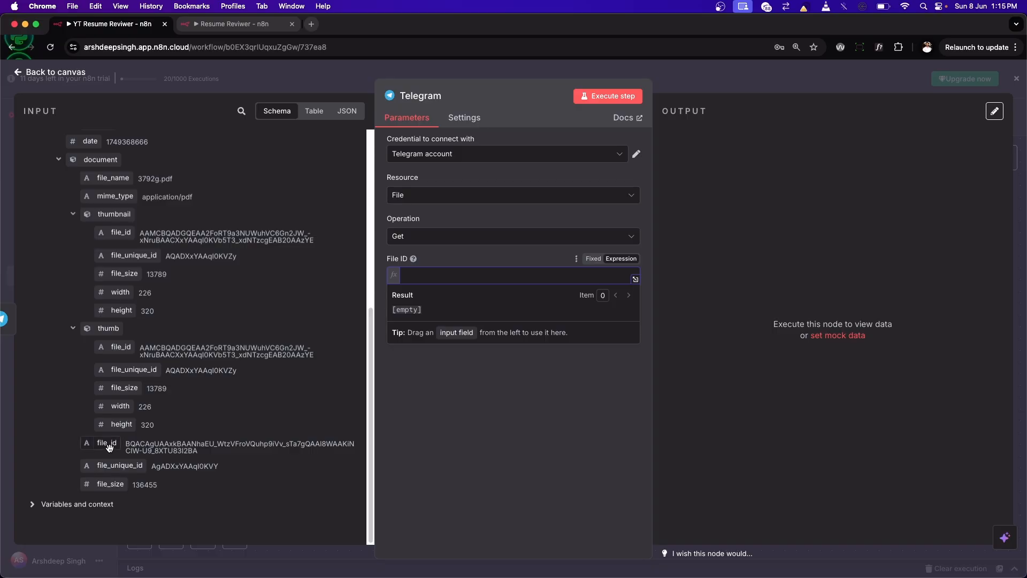
click(593, 258)
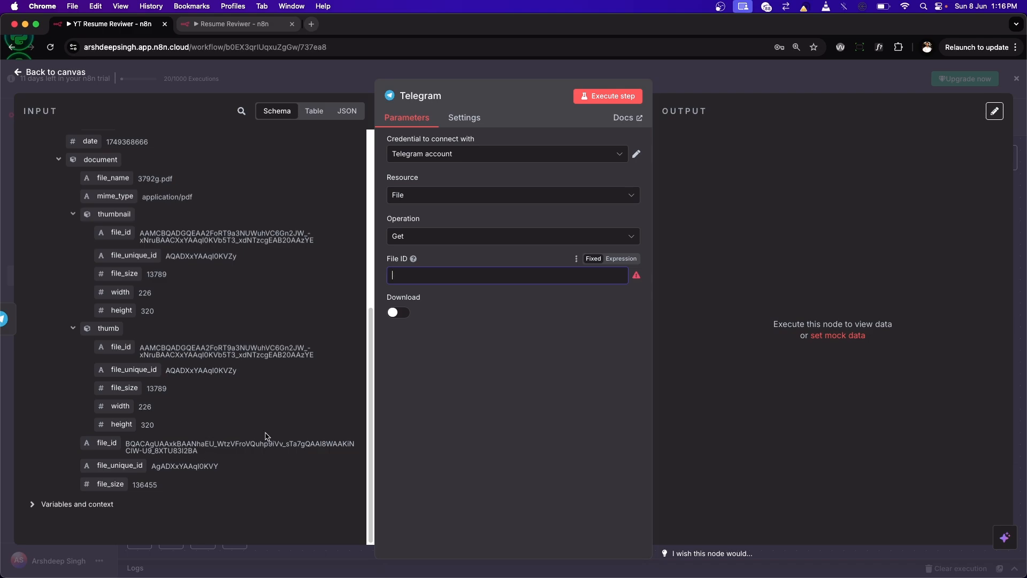
click(618, 259)
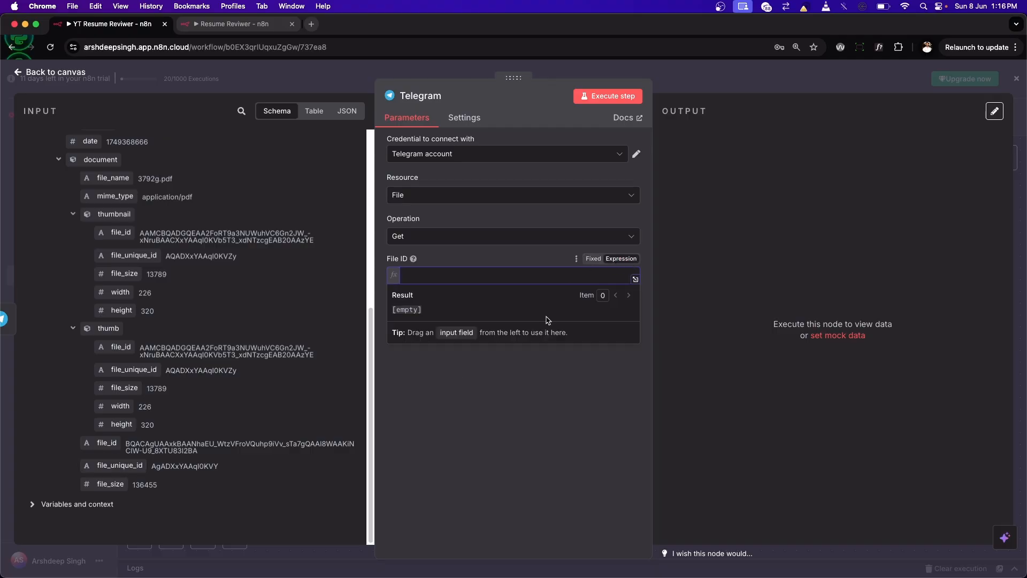
click(590, 261)
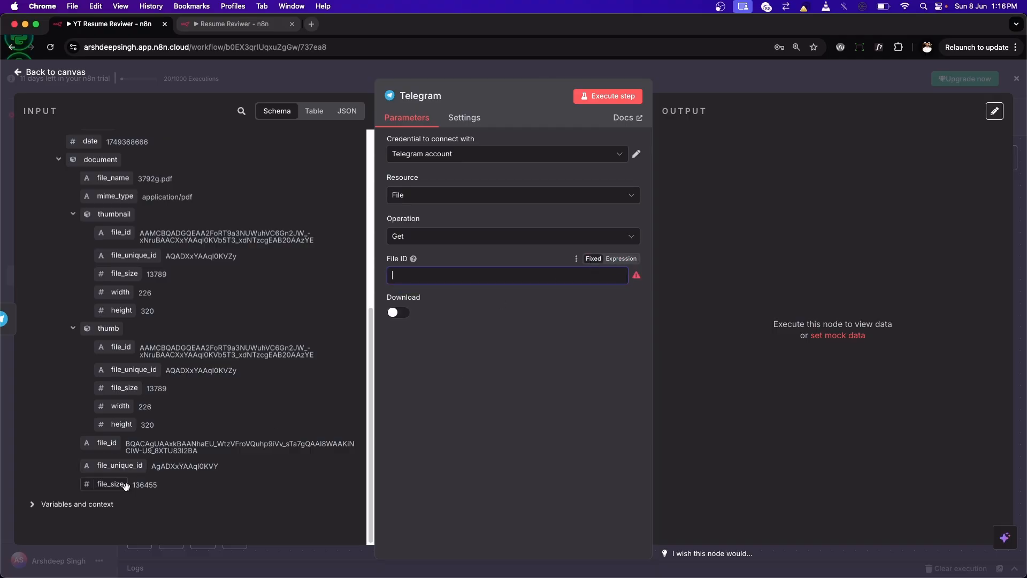
Step: Map the document's file_id from the trigger input into the emptied File ID as {{ $json.message.document.file_id }}
drag(206, 445, 412, 281)
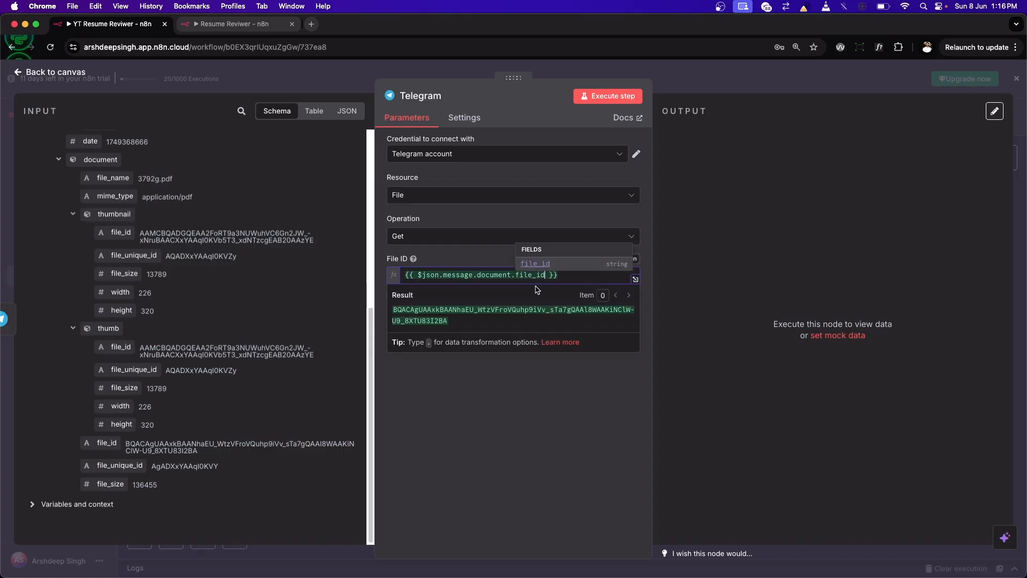
click(581, 276)
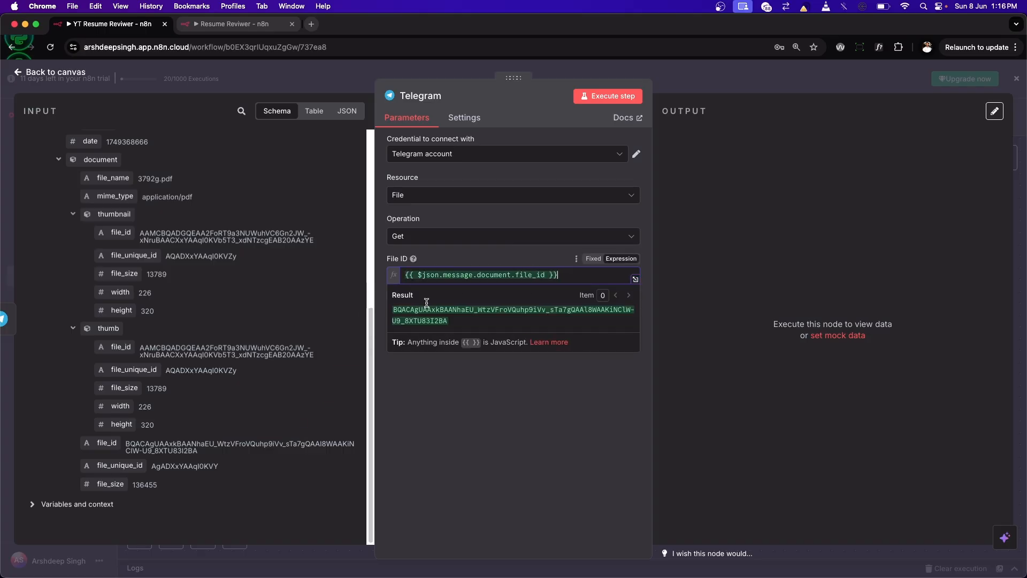
click(545, 266)
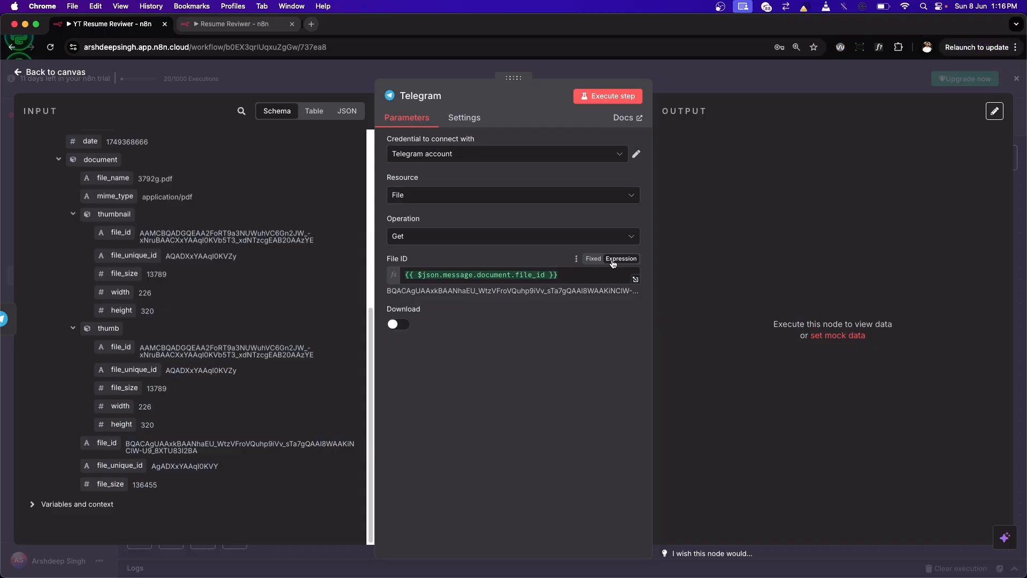
Step: Test the Telegram node without downloading, then turn on Download and execute the node again
click(630, 96)
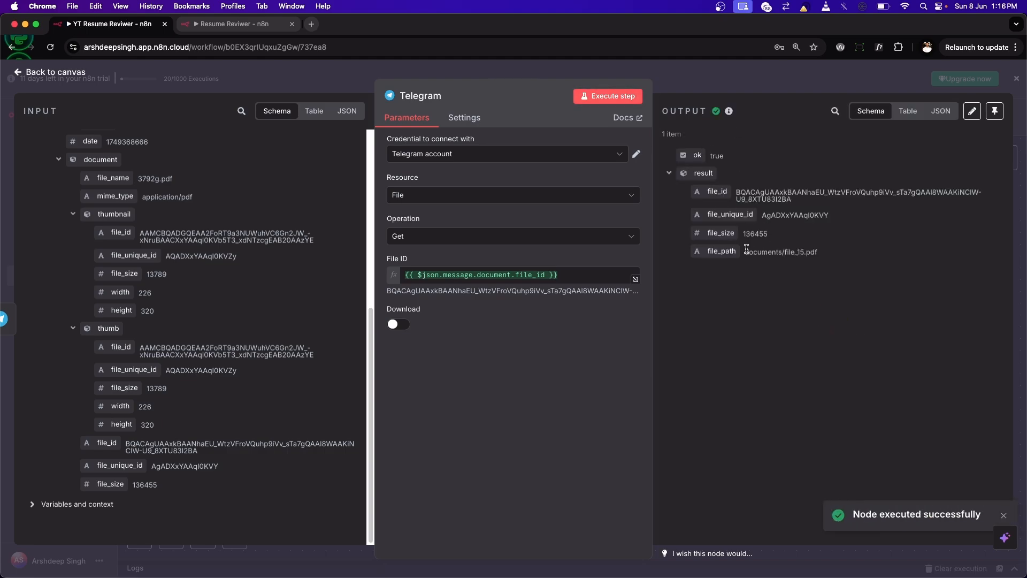
click(398, 324)
click(608, 96)
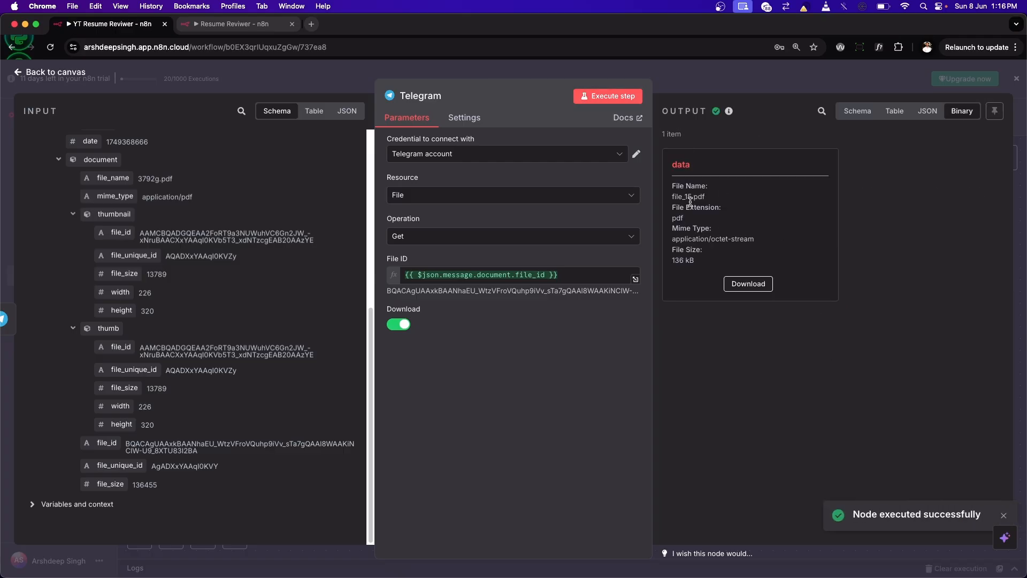
Step: Check the node's output in JSON, table, schema and binary views, download the fetched PDF, and return to the canvas
click(927, 112)
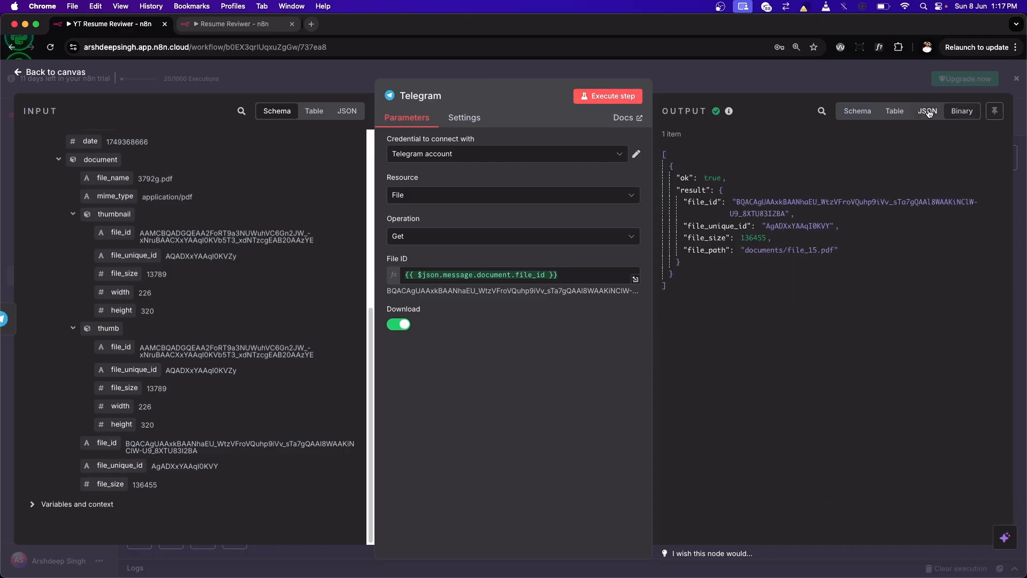
click(894, 111)
click(850, 113)
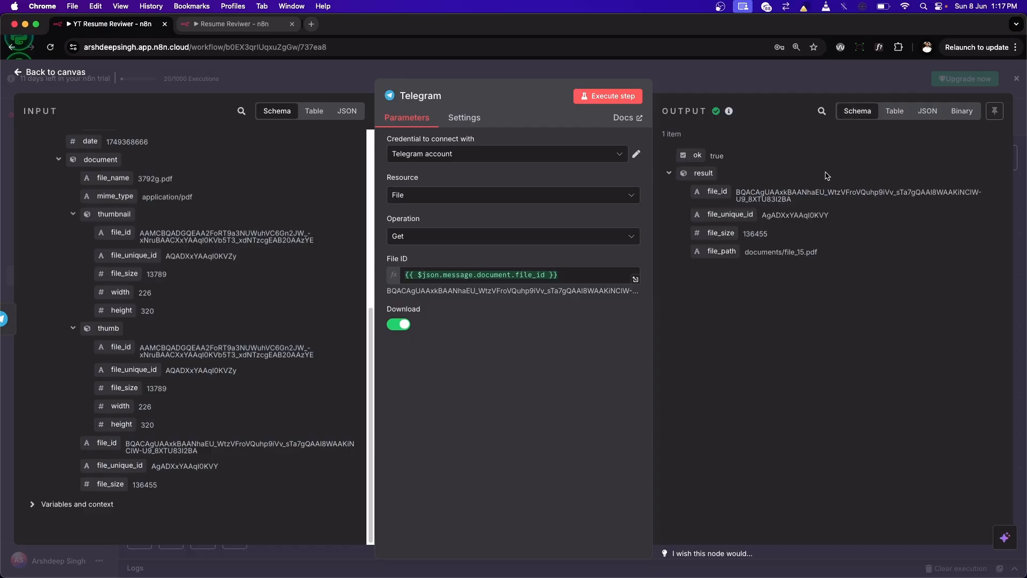
click(961, 114)
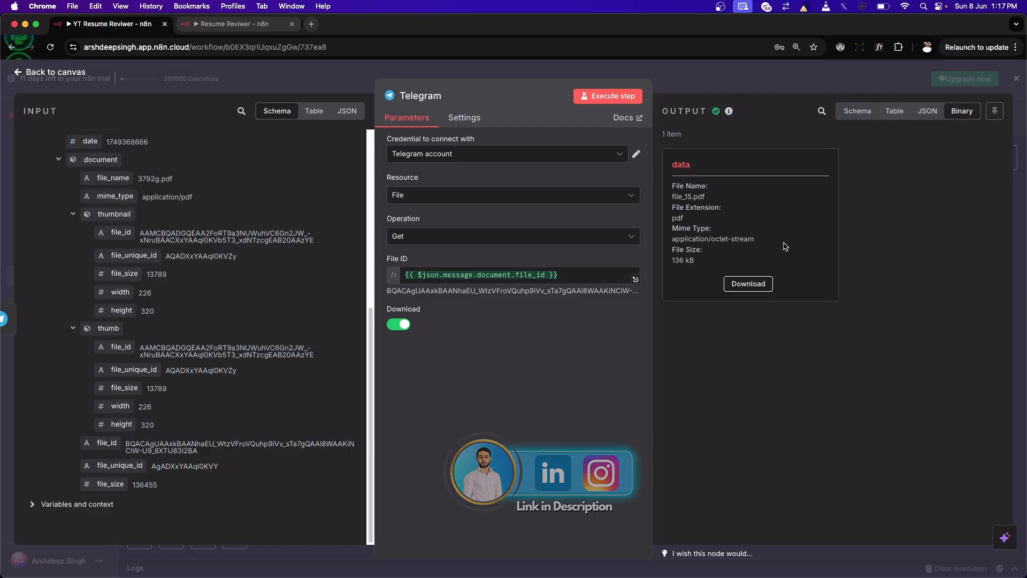
click(743, 284)
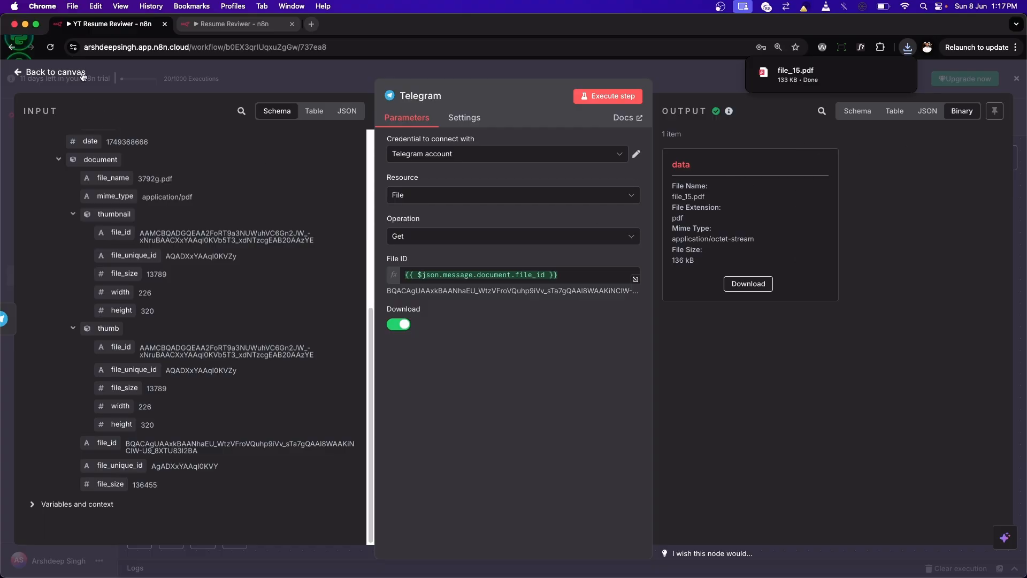
click(55, 71)
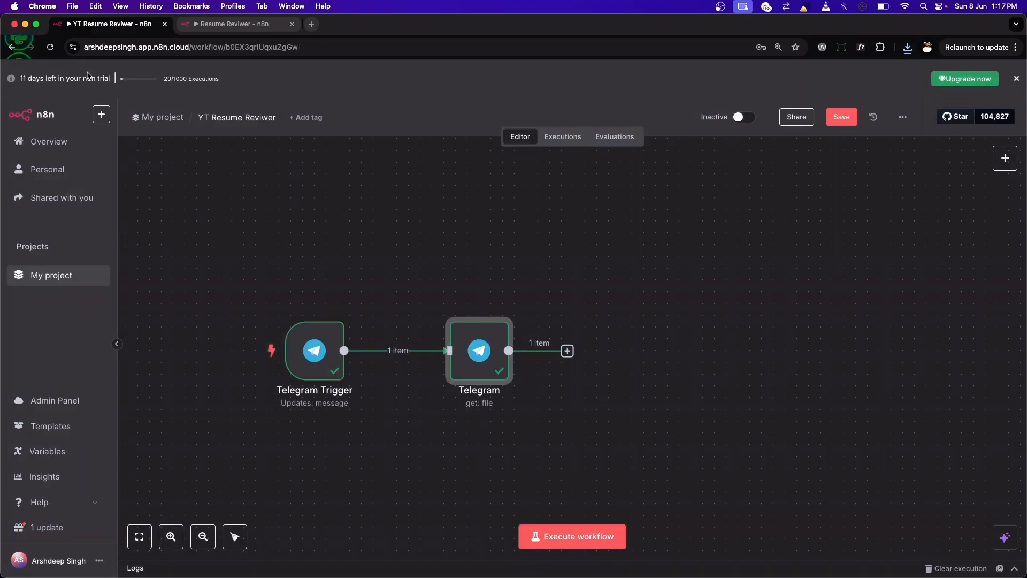
Step: Review the Telegram node's File ID expression against the trigger's document fields and return to the canvas
double_click(484, 356)
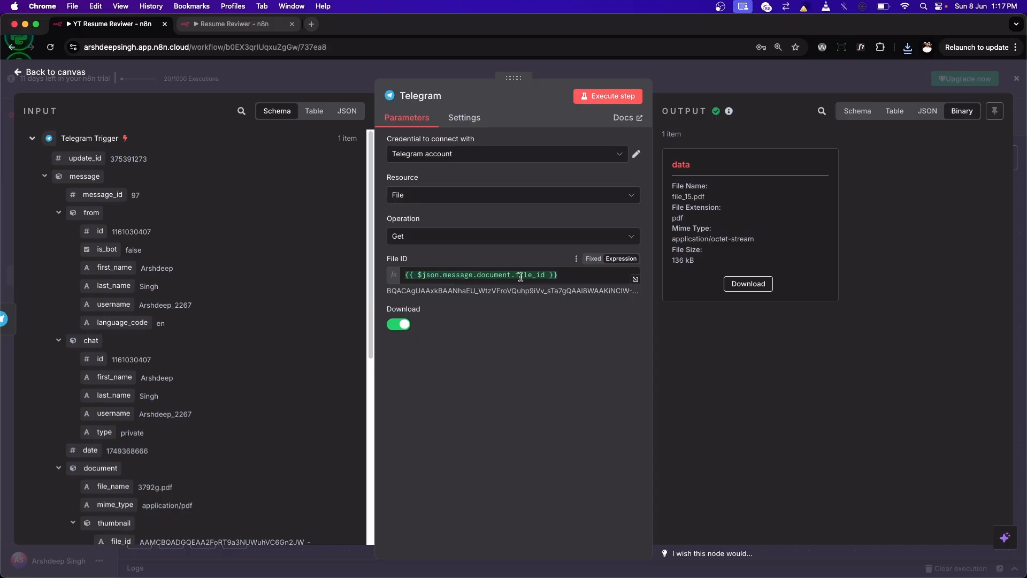
scroll(101, 244, down, 5)
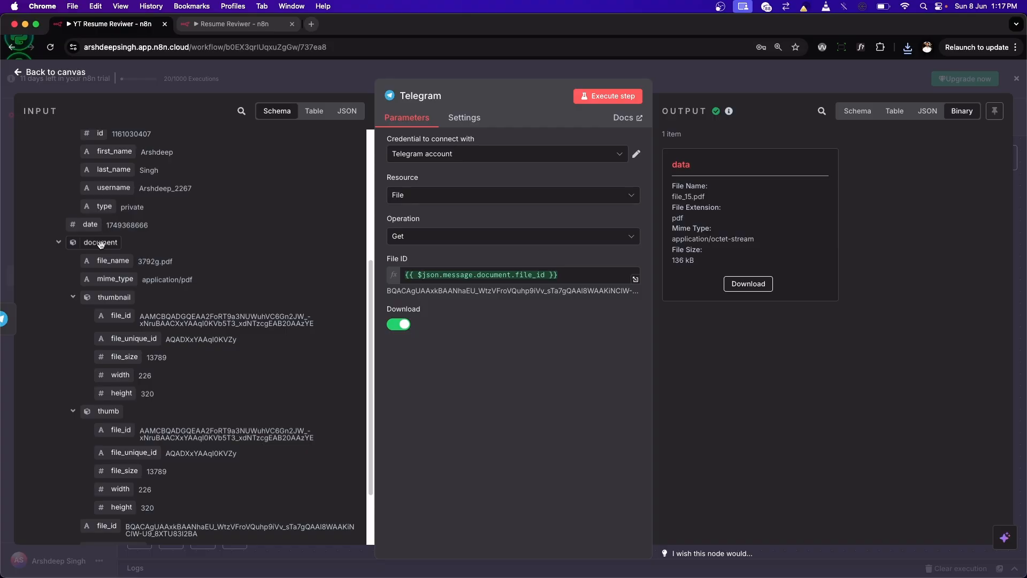
click(60, 72)
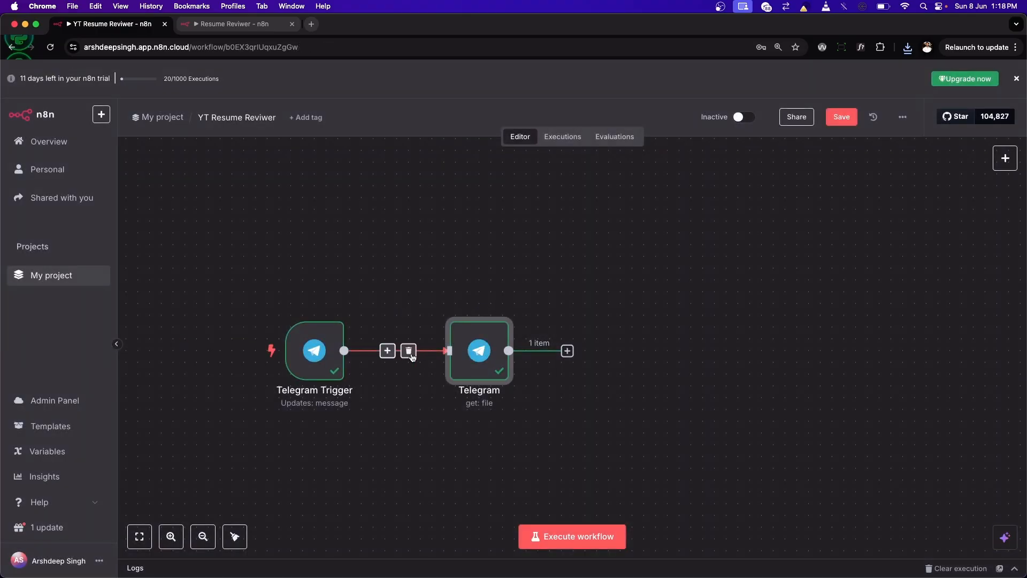
Step: Insert an If node on the connection between the Telegram Trigger and the Telegram node
click(392, 353)
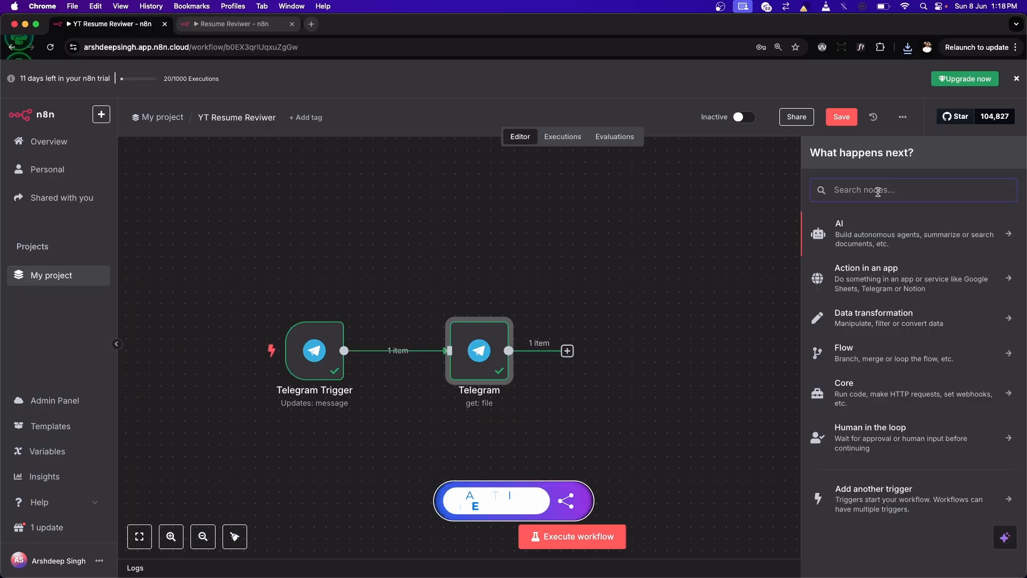
text(if)
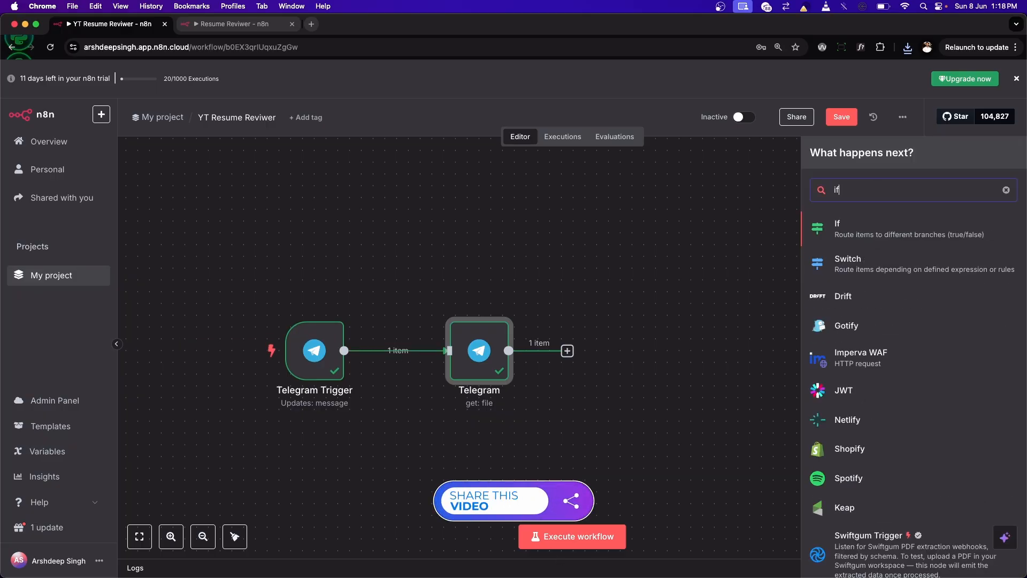
click(862, 238)
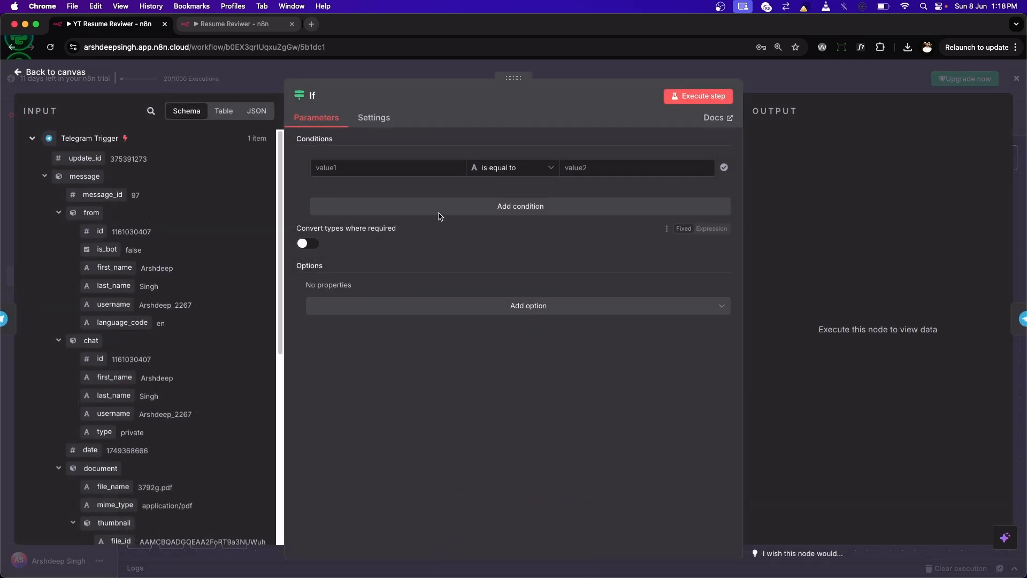
Step: Set the If condition to check that the string {{ $json.message.document.file_id }} exists, mapping the document's own file_id from the trigger input
scroll(113, 335, down, 5)
scroll(114, 336, up, 2)
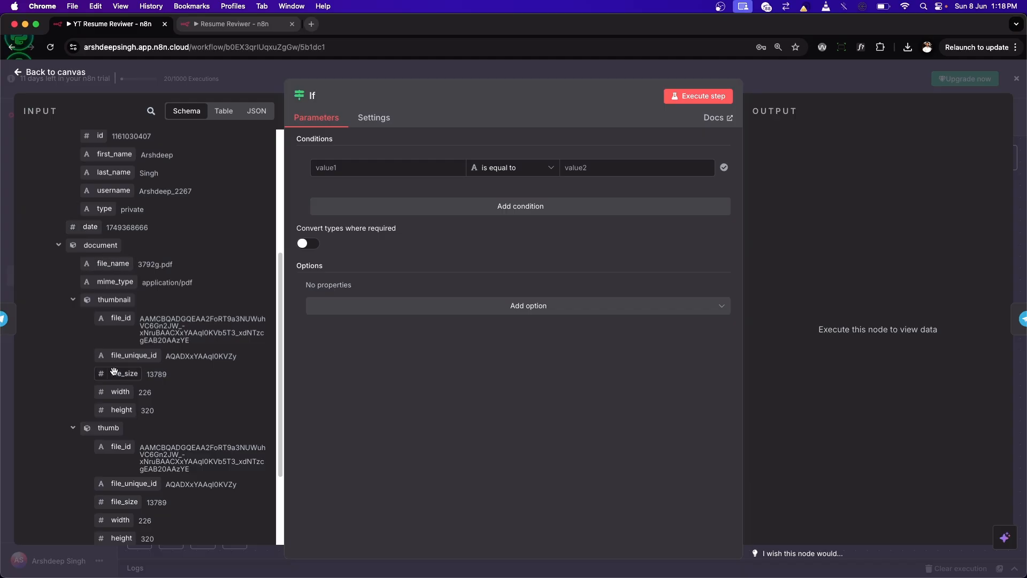
scroll(114, 454, down, 4)
drag(104, 437, 350, 184)
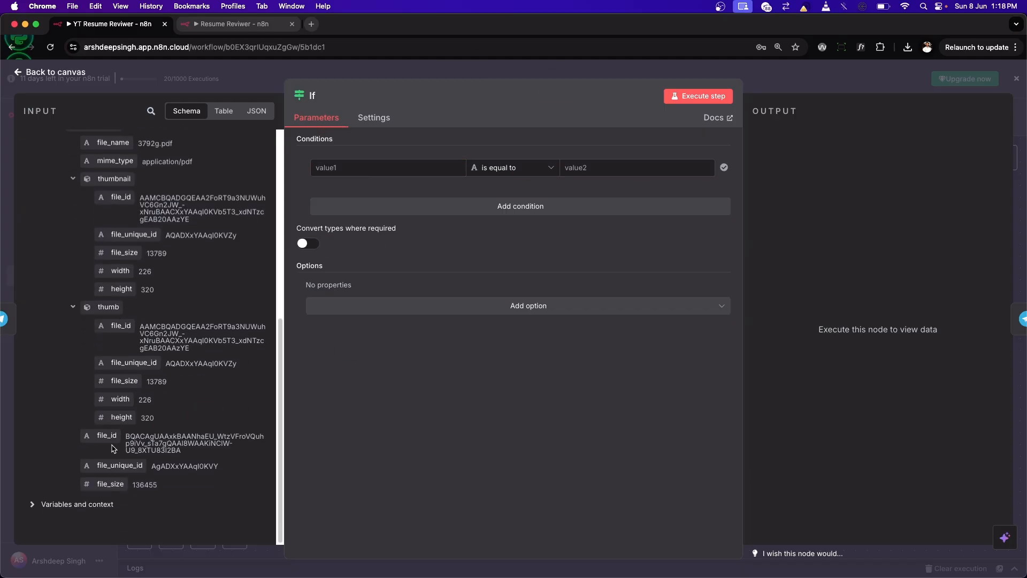
drag(103, 435, 426, 173)
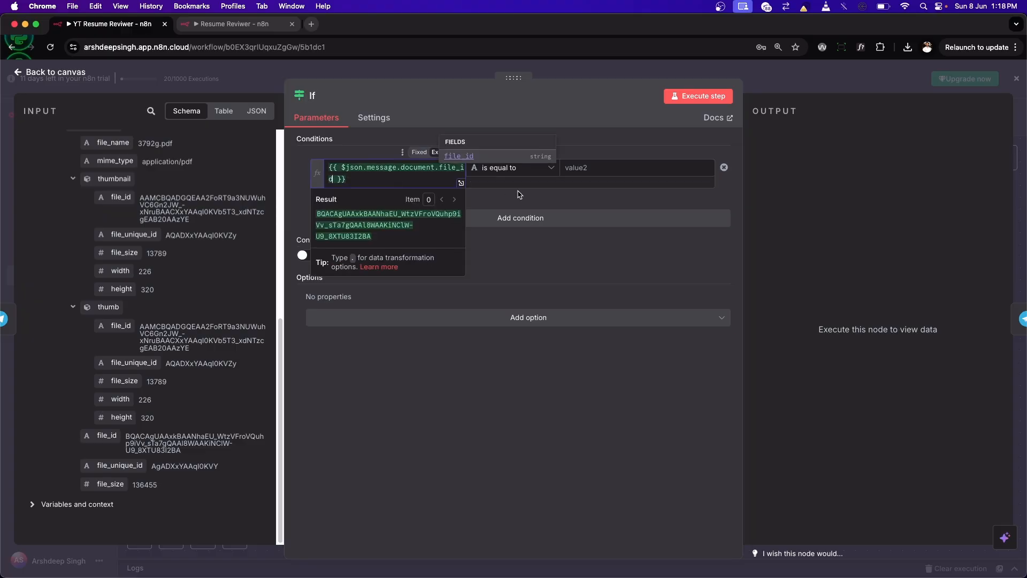
click(538, 167)
mouse_move(528, 197)
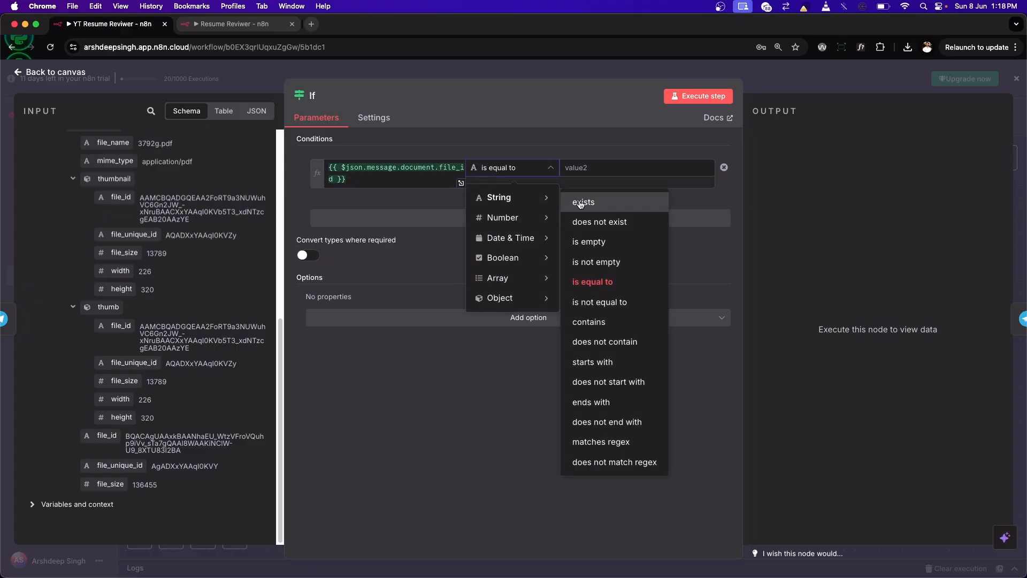
click(581, 202)
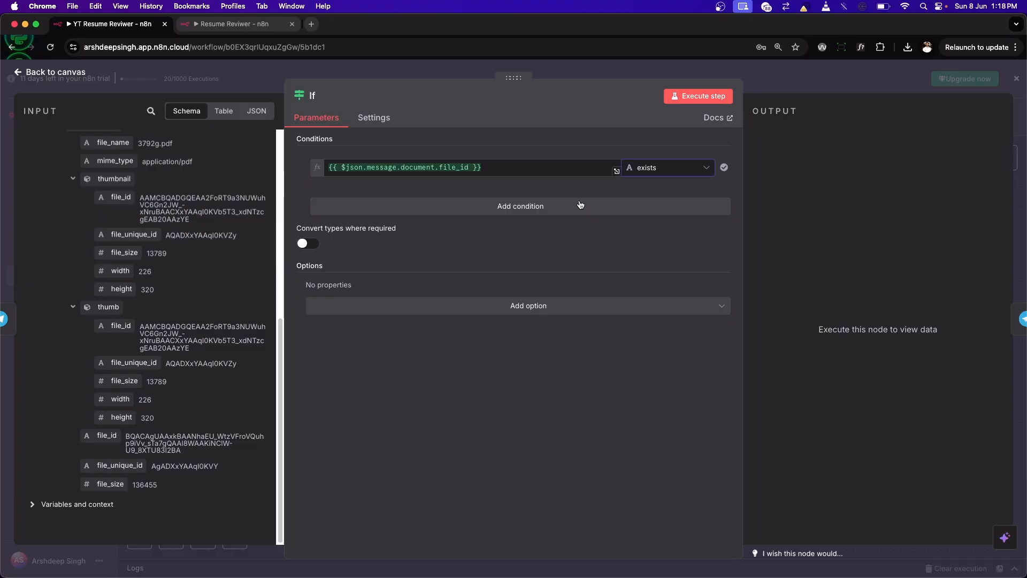
Step: Review the operator choices for the If condition without changing the String exists check, and return to the canvas
click(652, 171)
mouse_move(662, 252)
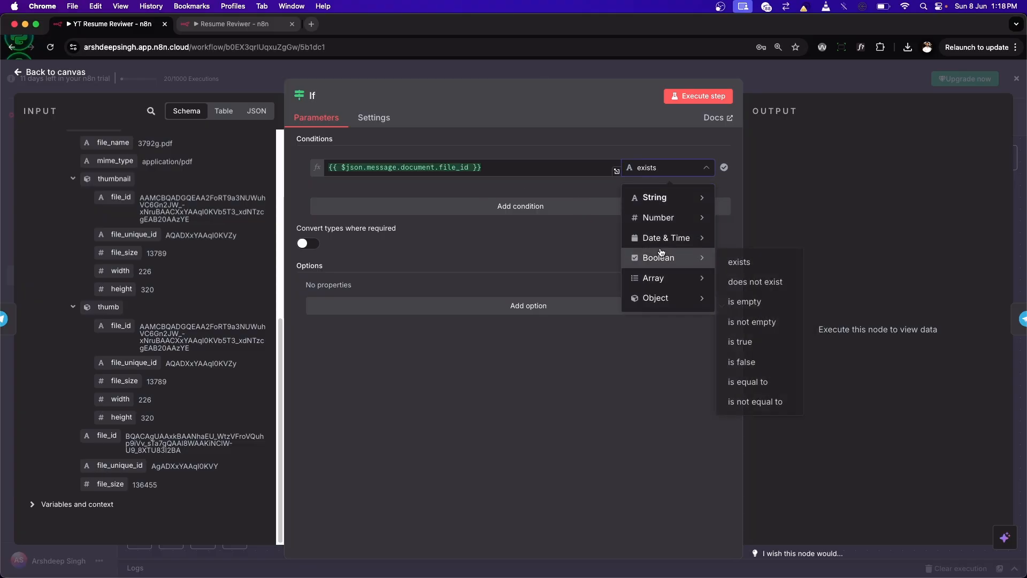
click(596, 192)
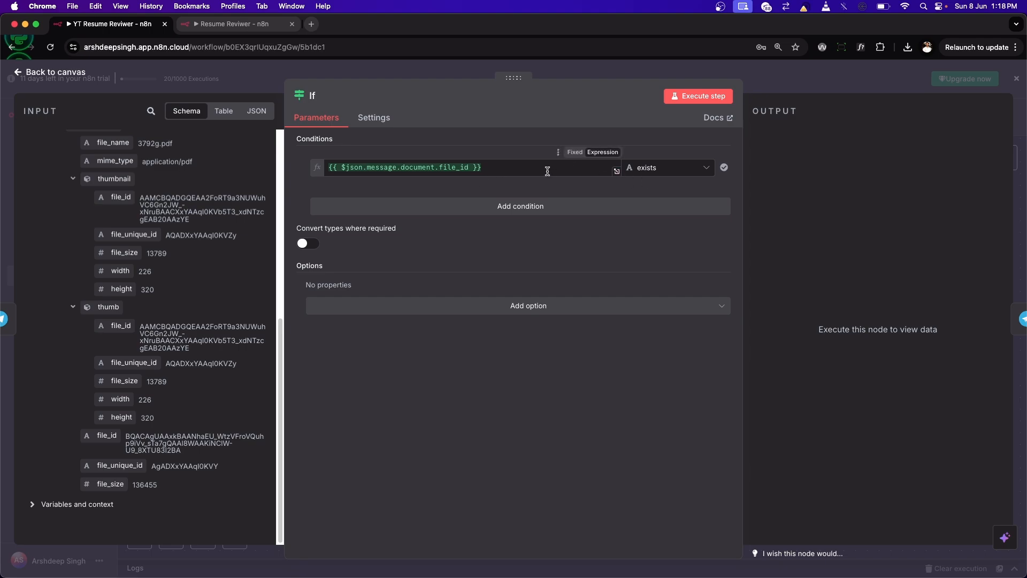
click(684, 171)
mouse_move(669, 203)
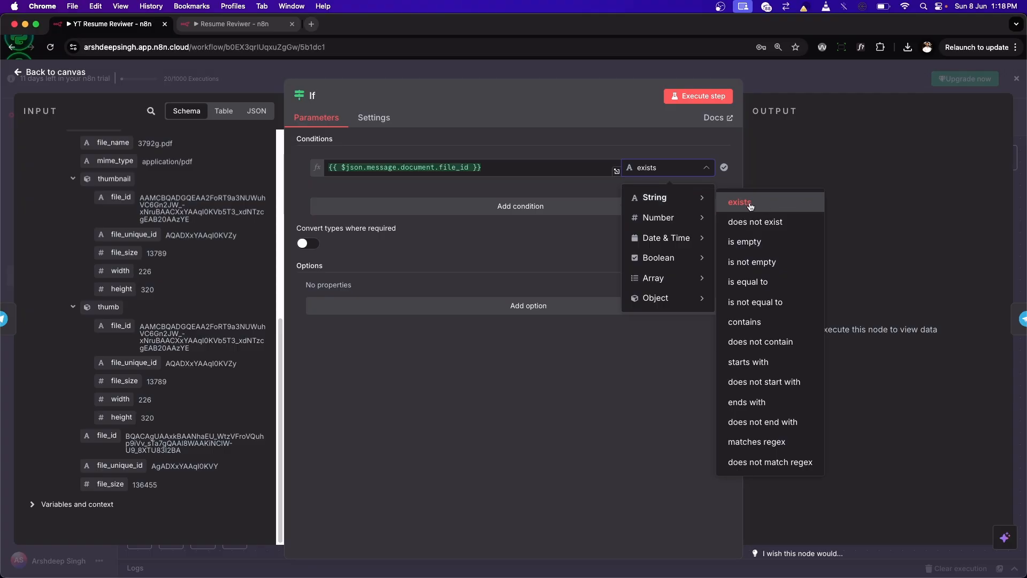
click(551, 185)
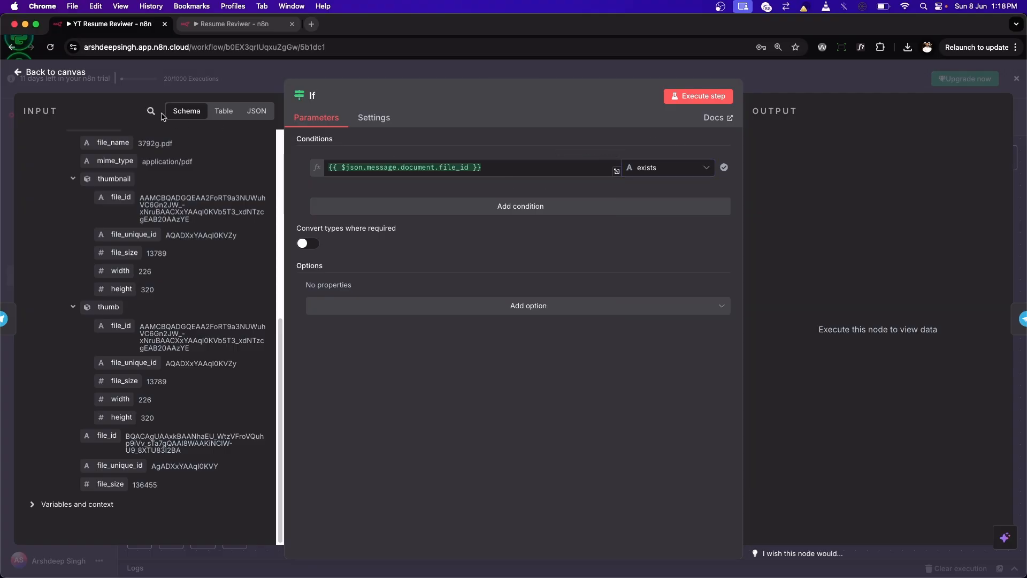
click(47, 74)
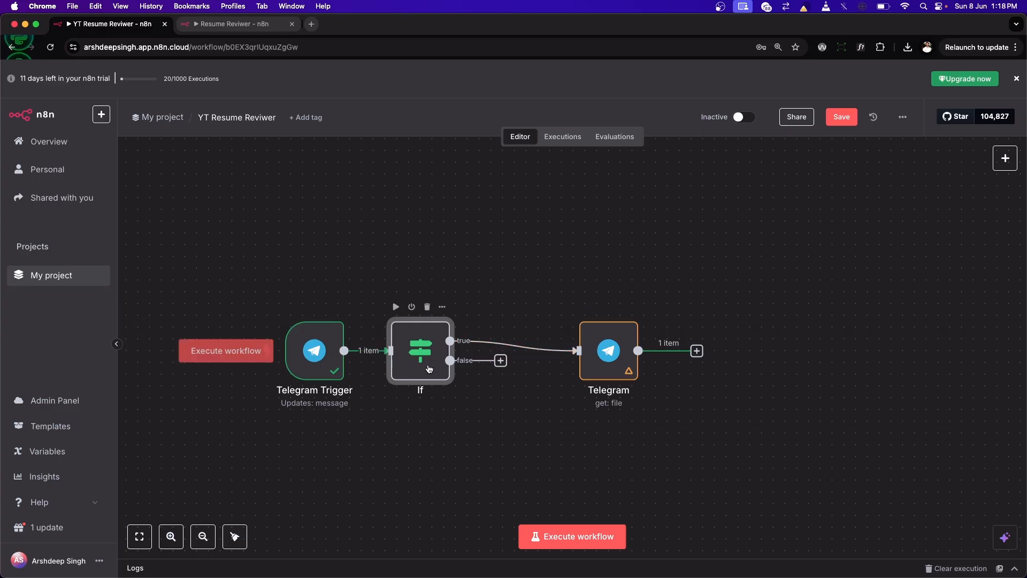
Step: Space out the If and Telegram nodes on the canvas and recheck the If node's condition
drag(429, 368, 451, 355)
mouse_move(601, 345)
mouse_down()
mouse_move(600, 332)
mouse_move(613, 333)
mouse_up()
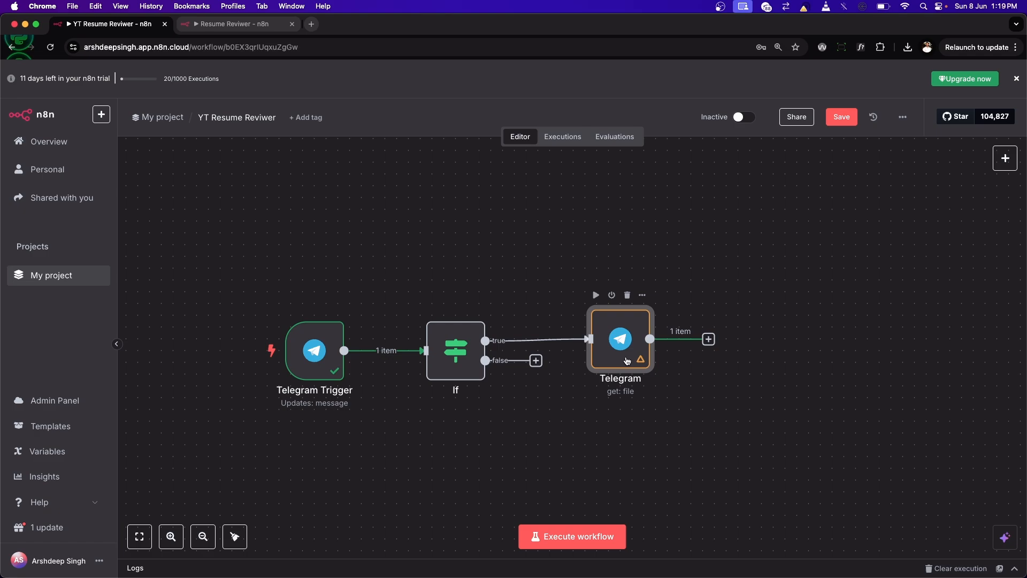
double_click(460, 359)
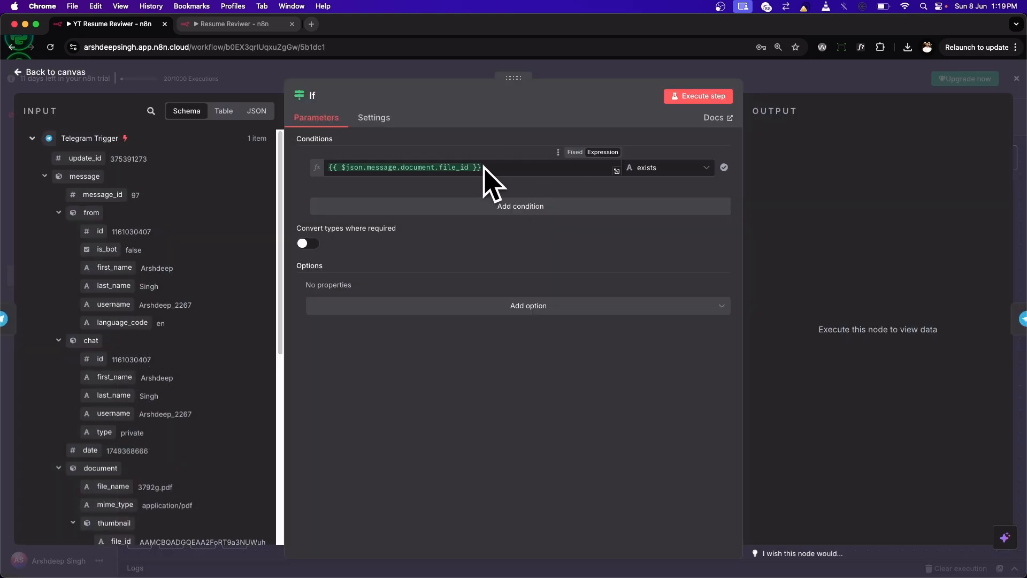
key(Escape)
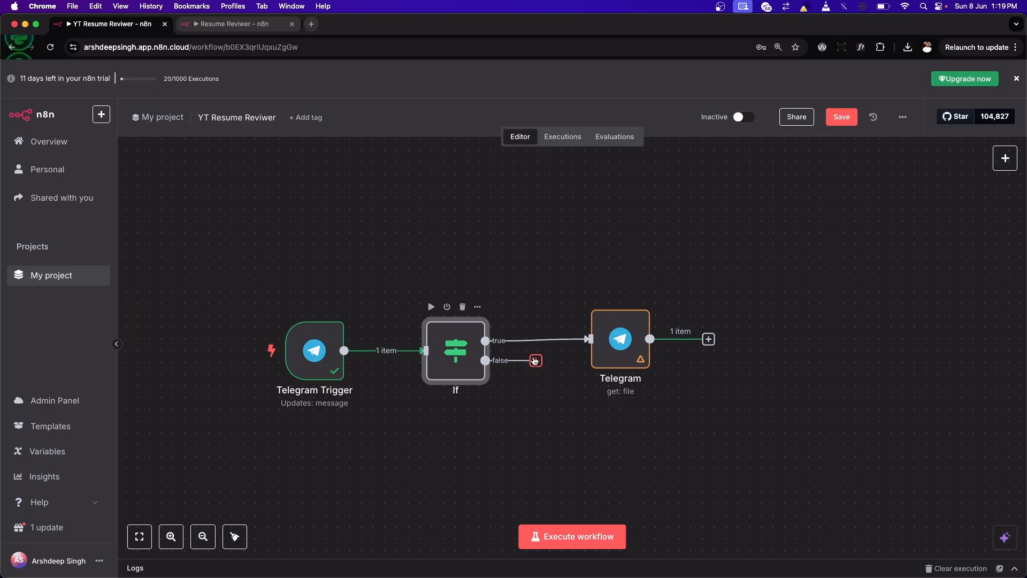
Step: Test the workflow by sending the text "Yo" to the Mr Resume Reviewer bot in Telegram, and inspect the If node's branch output in n8n
click(567, 535)
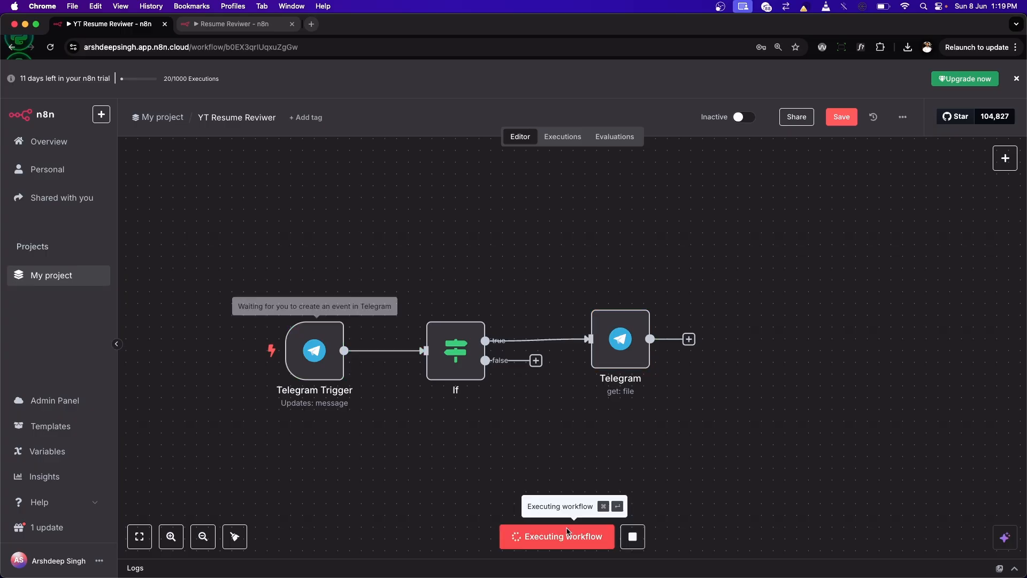
mouse_move(578, 573)
click(535, 545)
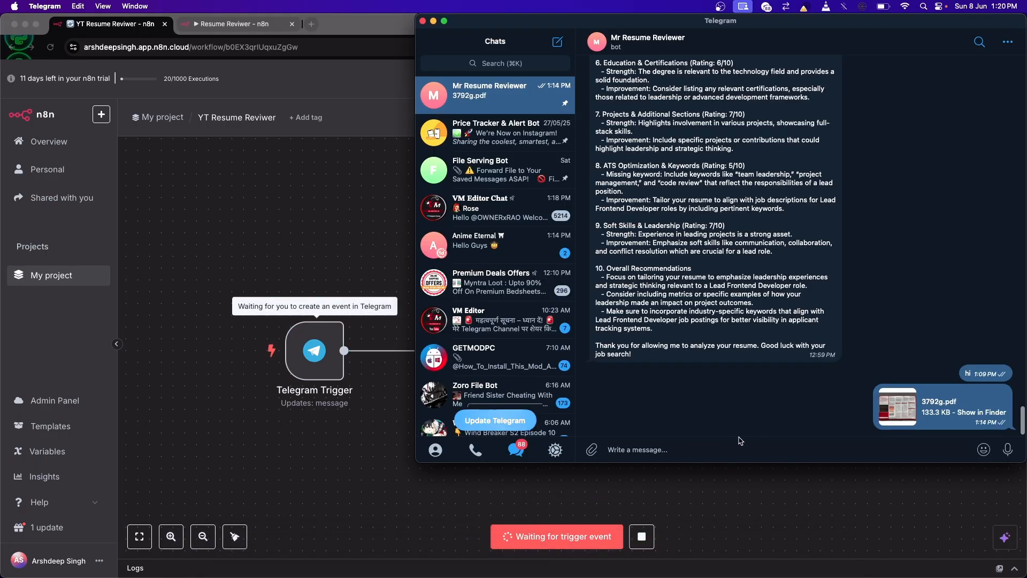
click(655, 447)
text(Yo)
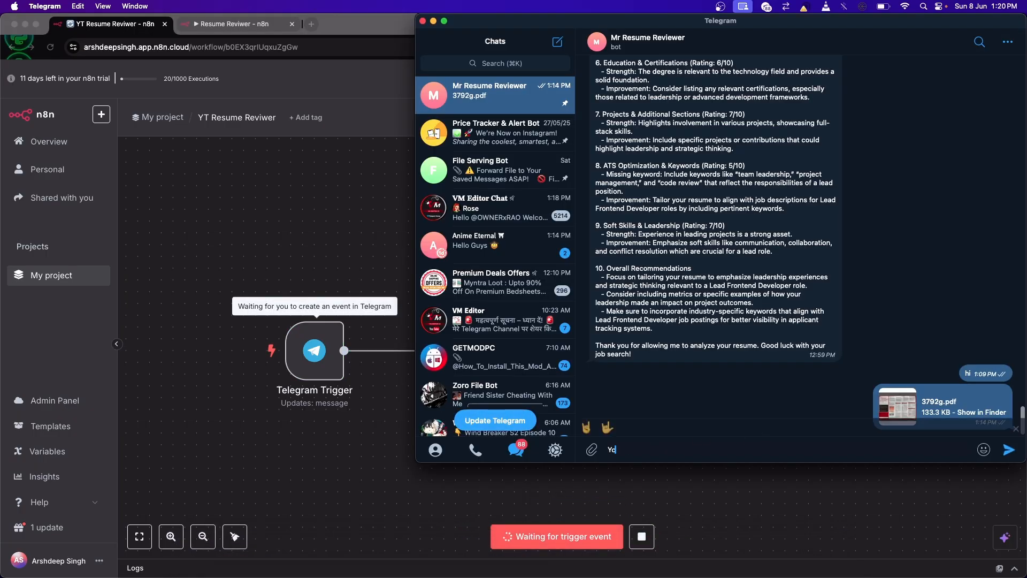
key(Return)
click(315, 235)
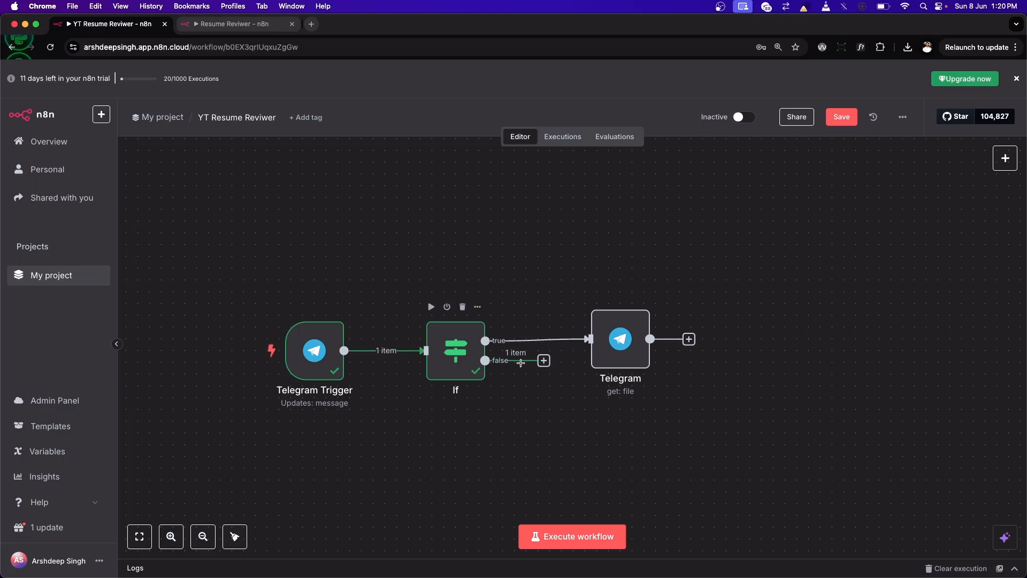
double_click(454, 359)
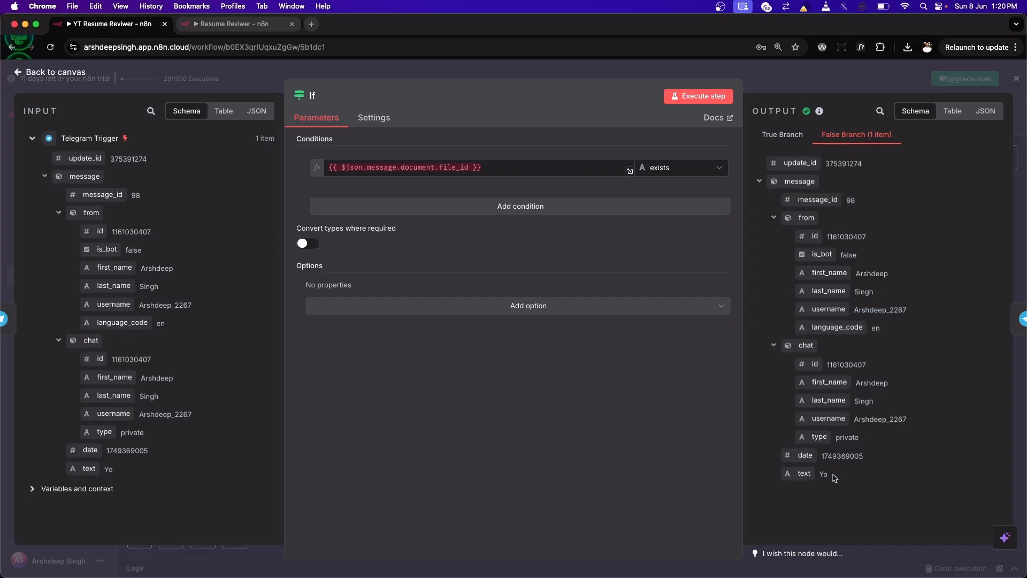
key(Escape)
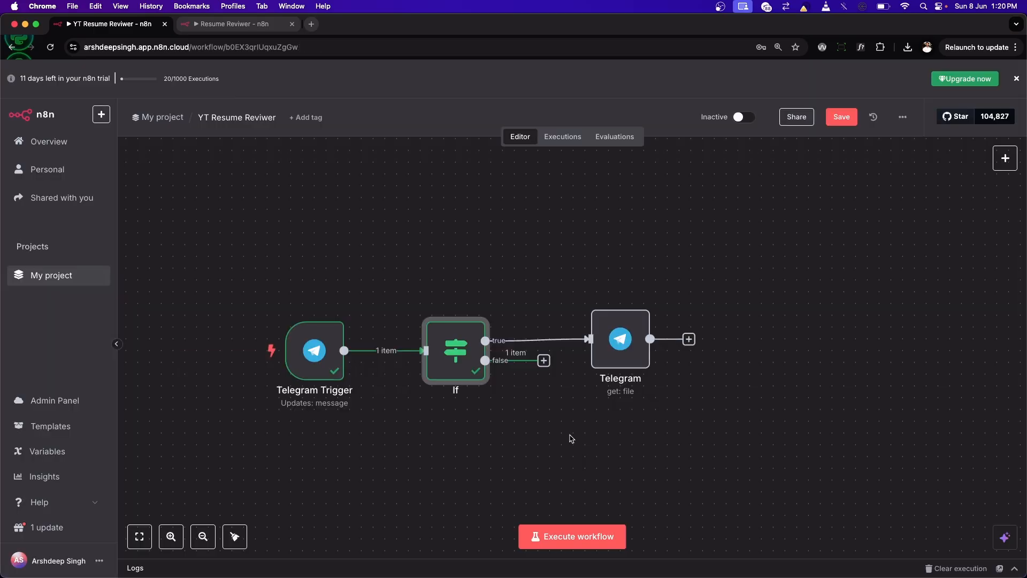
Step: Execute the workflow again, send file_15.pdf to the Mr Resume Reviewer bot in Telegram, and return to n8n
click(572, 535)
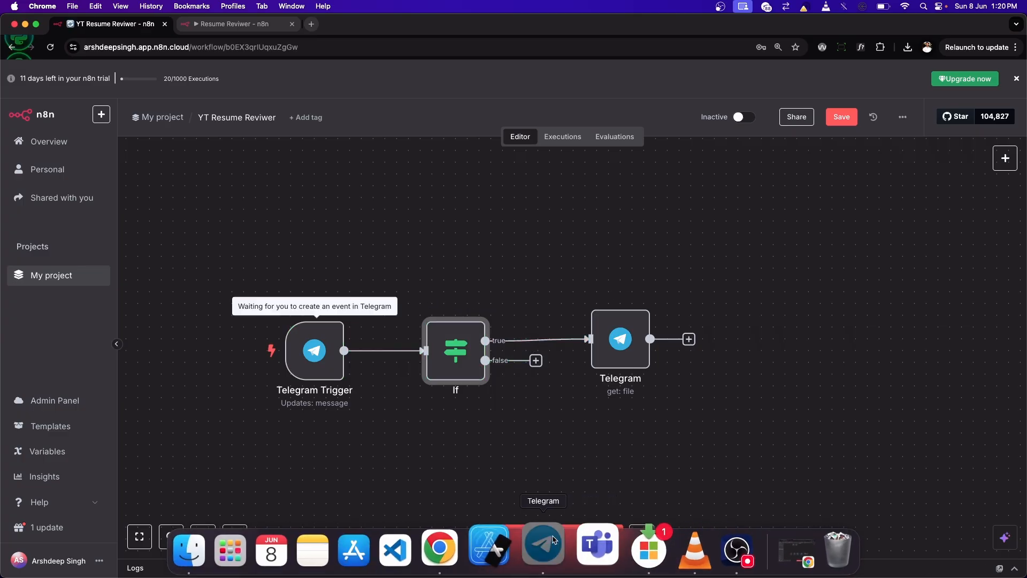
click(543, 543)
drag(896, 386, 879, 401)
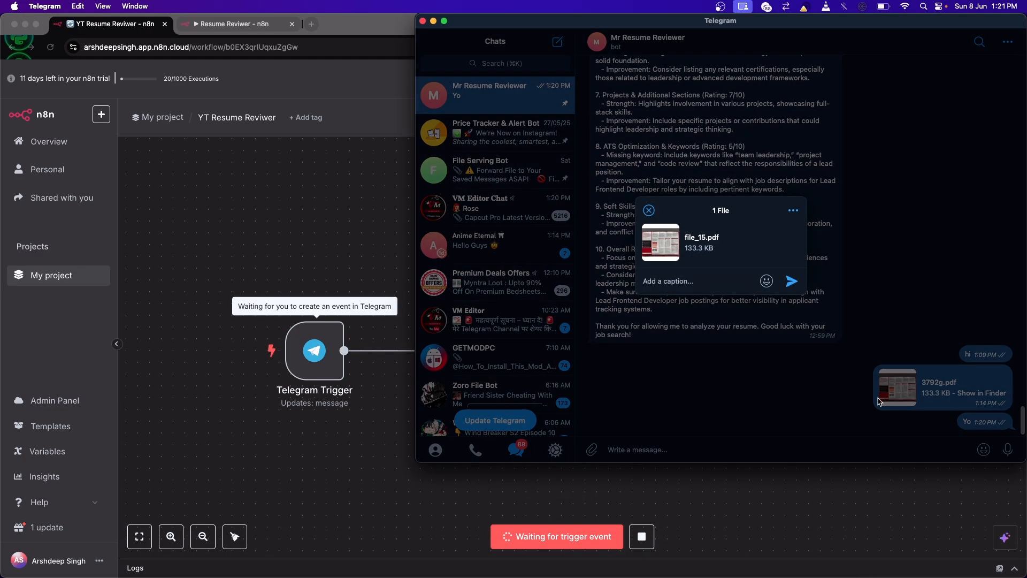
key(Return)
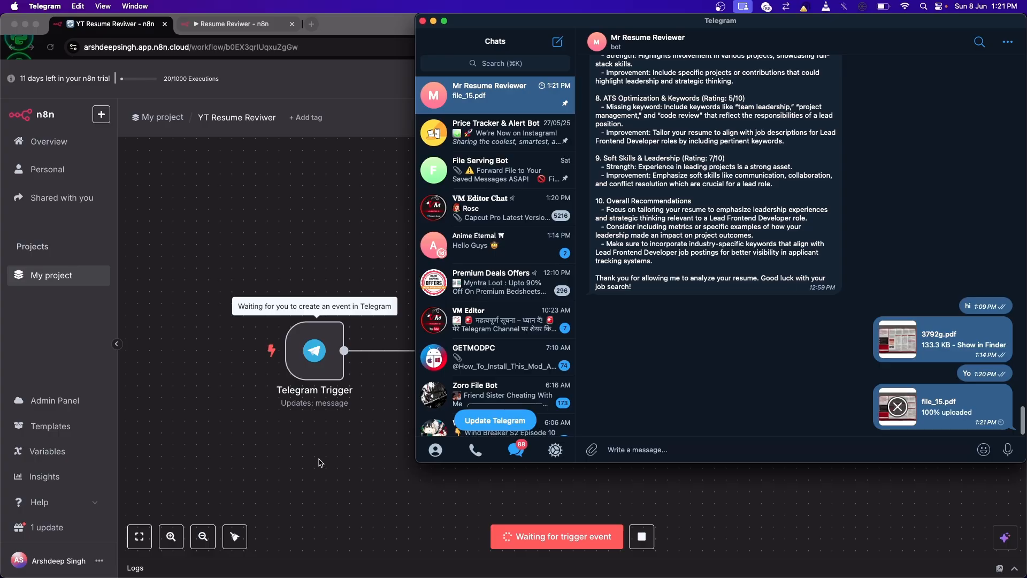
click(320, 463)
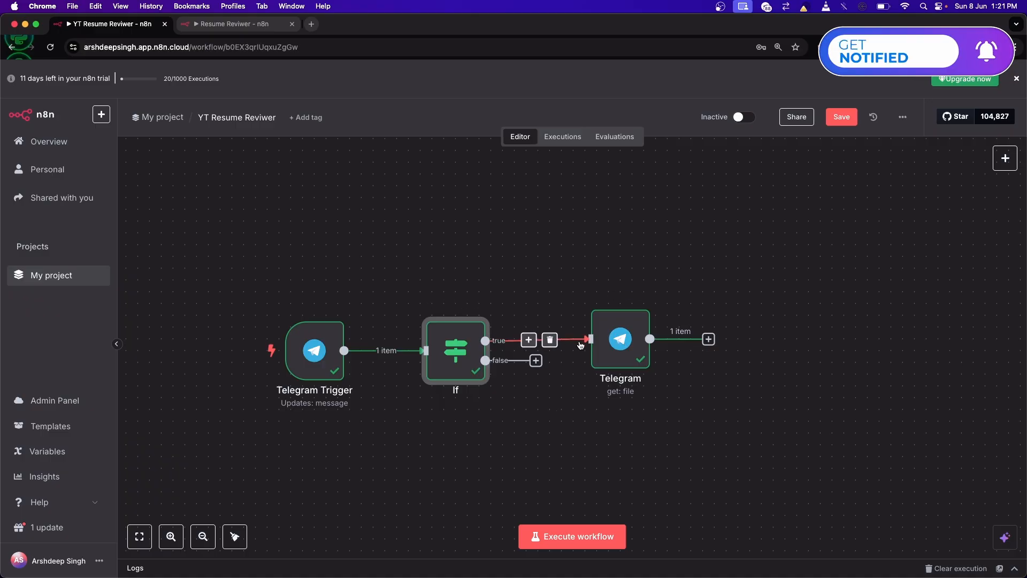
Step: Inspect the Telegram node's downloaded file output and the If node's True Branch output, returning to the canvas
double_click(623, 345)
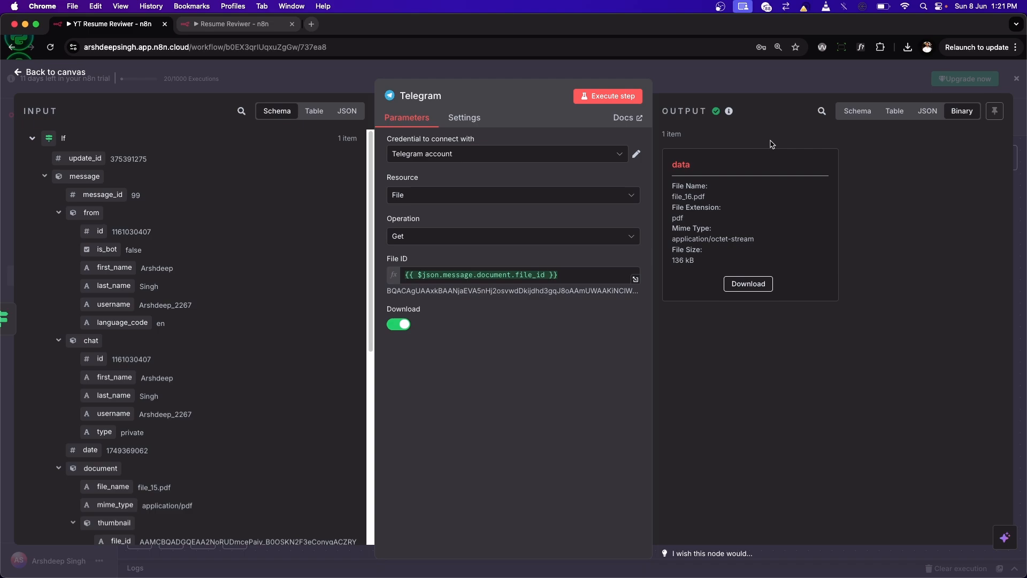
click(37, 73)
double_click(456, 345)
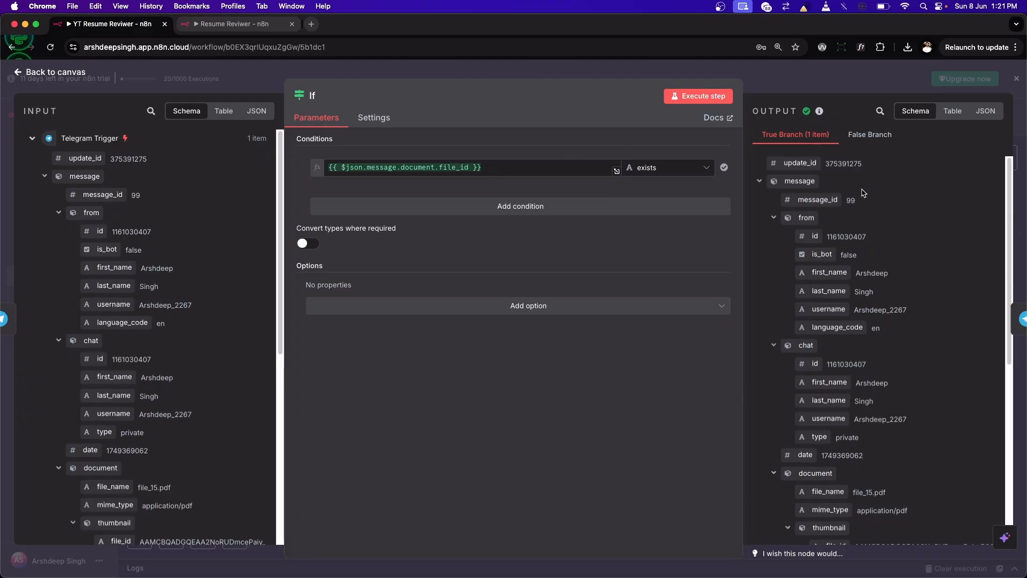
key(Escape)
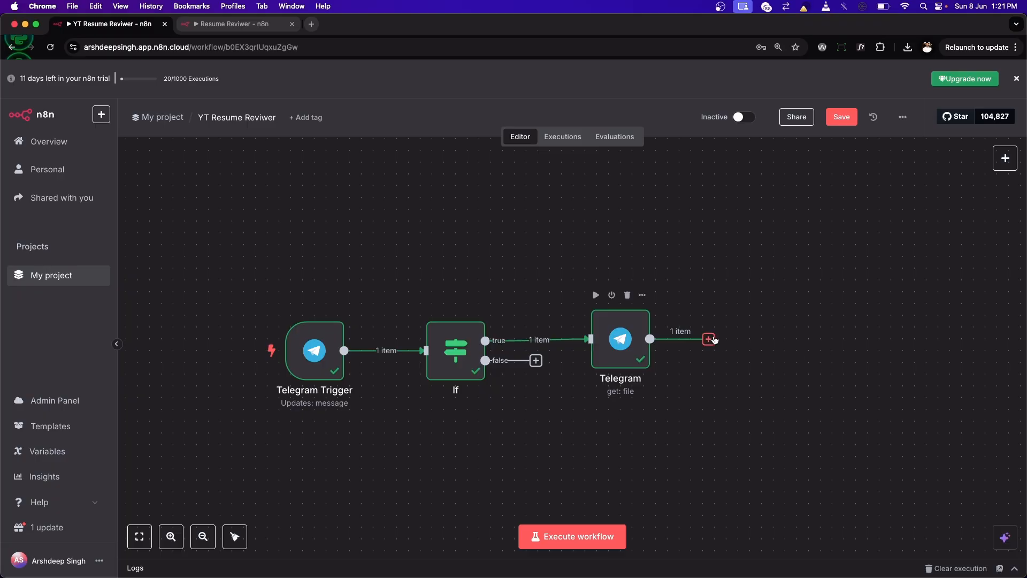
Step: Add an AI Agent node to the If node's false output, look over its prompt source options, and return to the canvas
drag(535, 360, 758, 461)
click(875, 240)
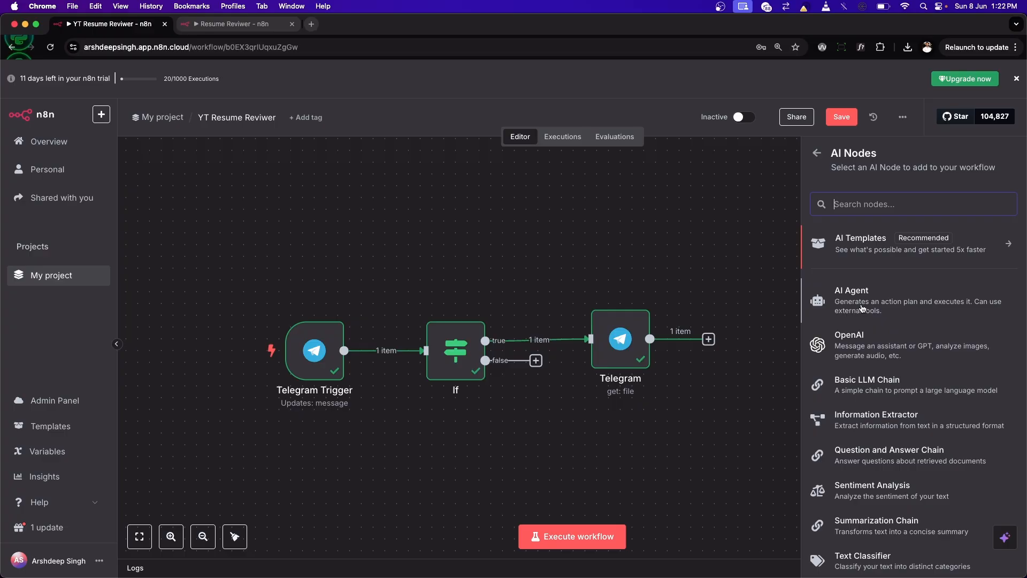
click(888, 305)
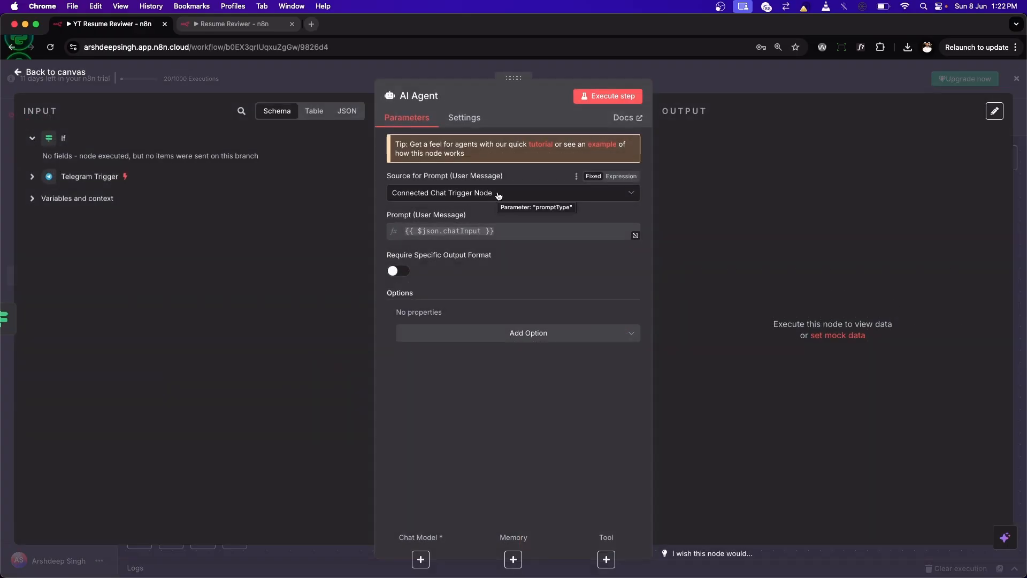
click(498, 195)
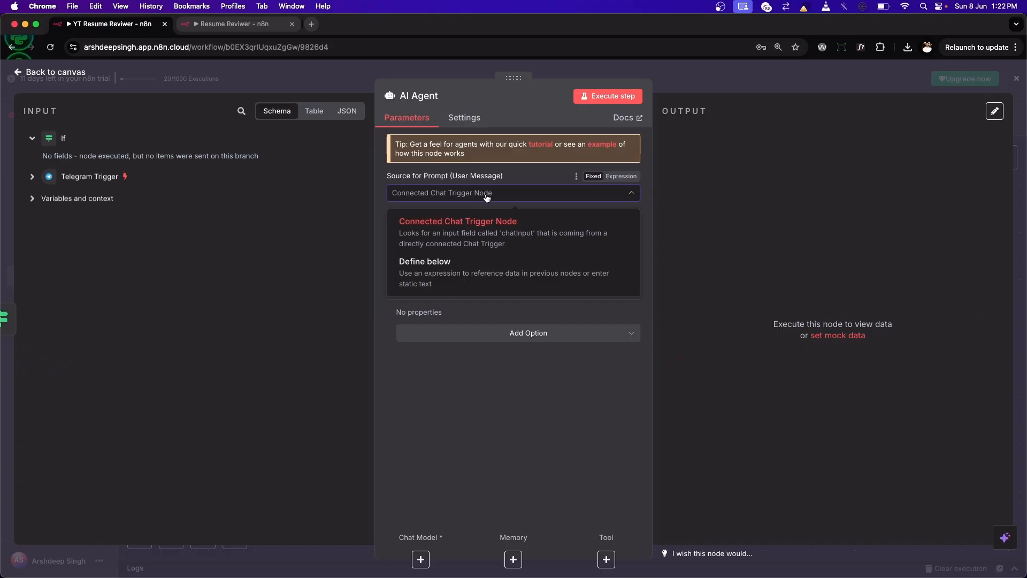
click(468, 205)
click(63, 71)
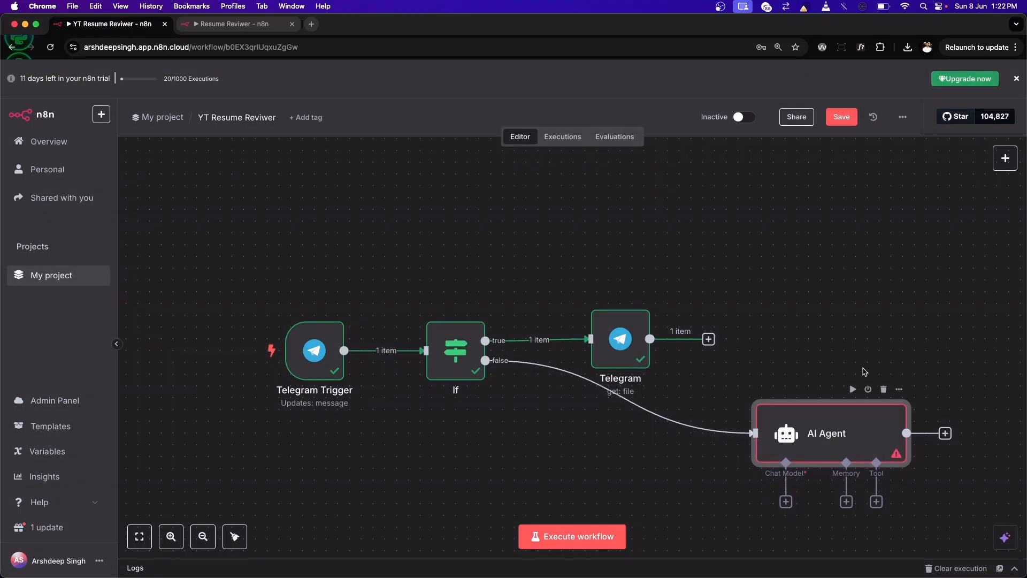
Step: Rearrange the canvas so the Telegram node sits above the If node's row and the AI Agent lines up with the If node
drag(834, 428, 837, 395)
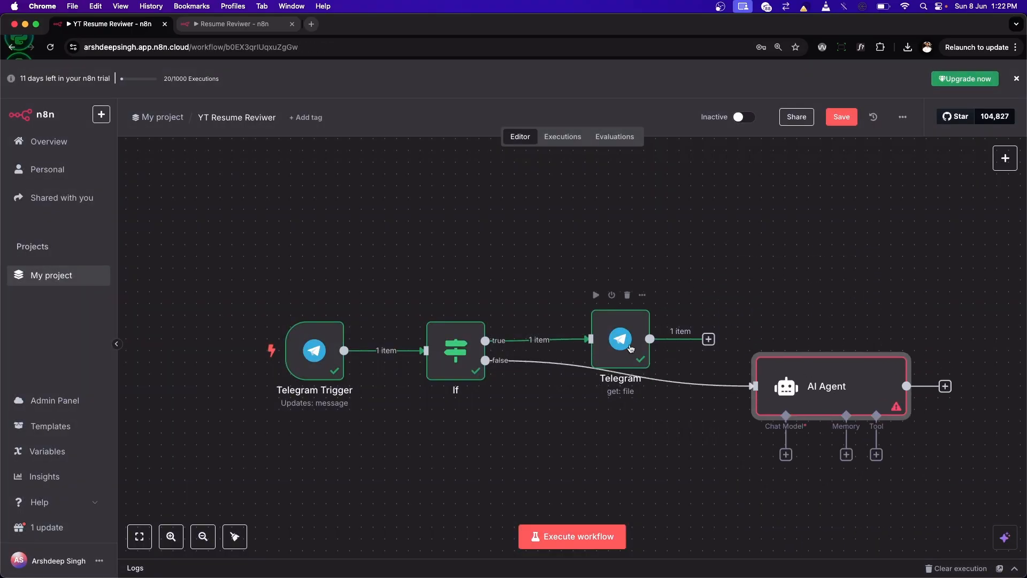
drag(631, 348, 592, 254)
drag(846, 390, 842, 354)
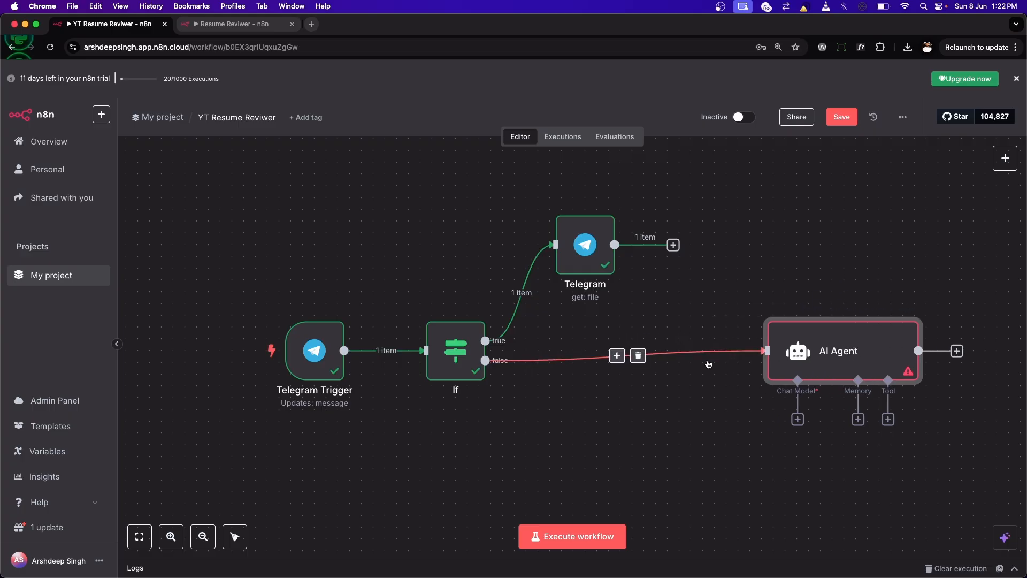
Step: Move the AI Agent node slightly closer to the If node and attach an OpenAI Chat Model as its chat model
scroll(749, 380, right, 5)
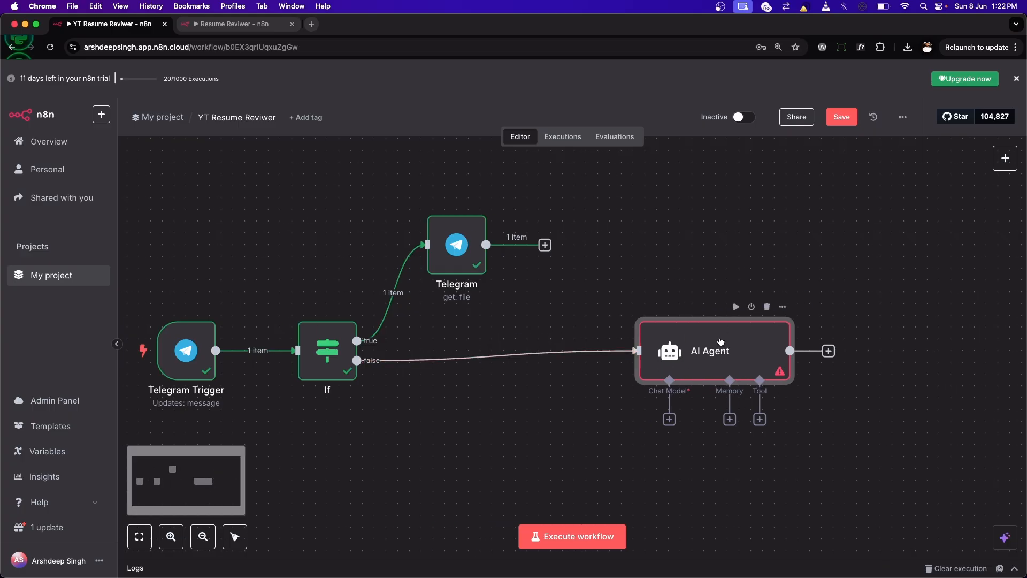
drag(721, 342, 701, 339)
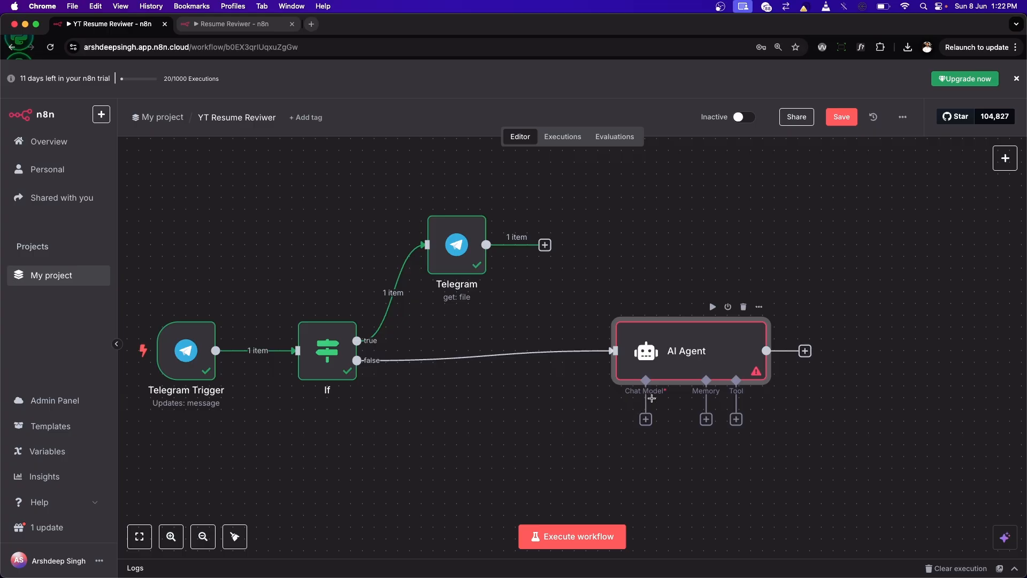
click(646, 419)
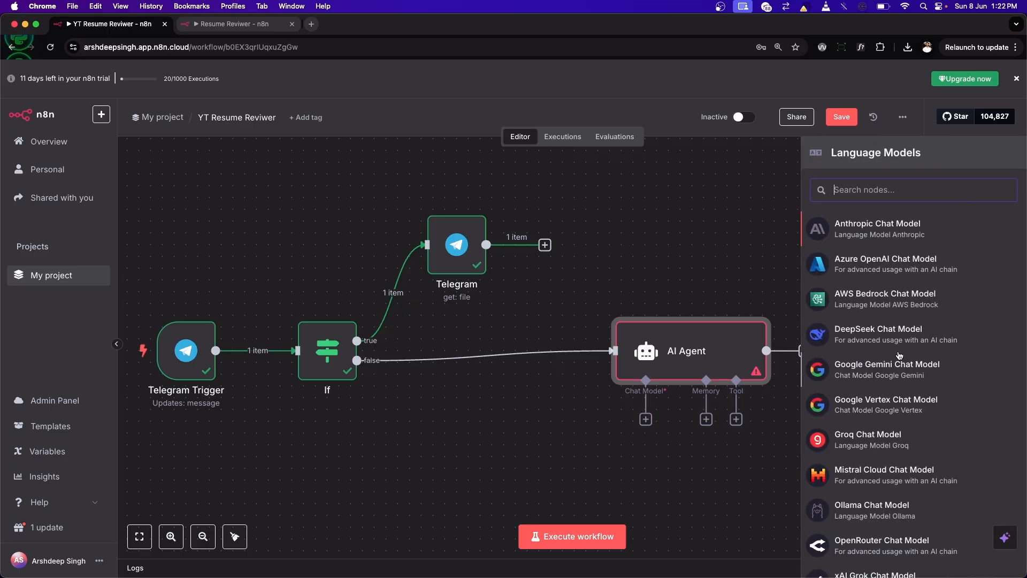
scroll(896, 359, down, 3)
scroll(896, 360, up, 3)
scroll(882, 332, down, 3)
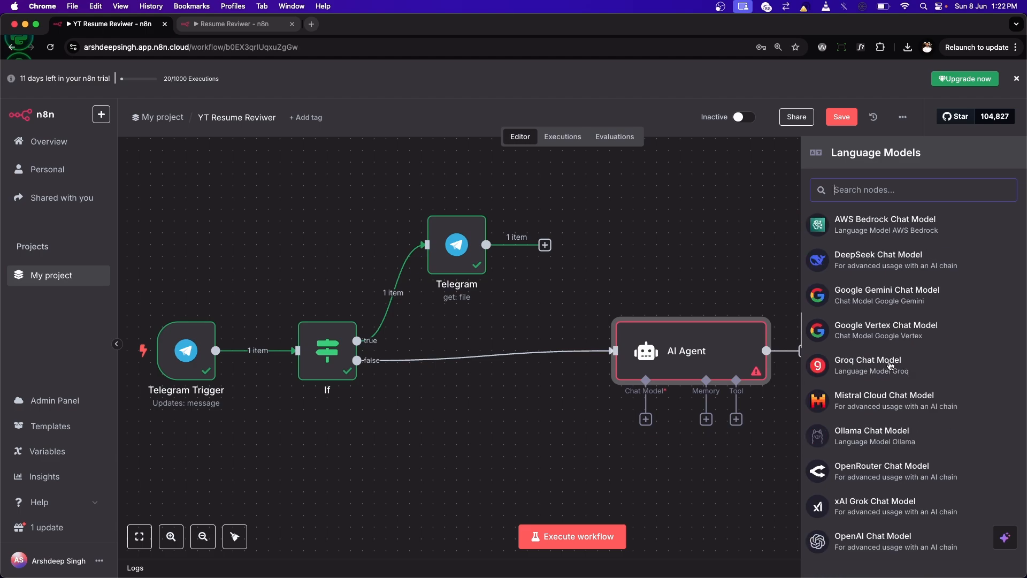
scroll(867, 305, up, 3)
scroll(865, 299, down, 3)
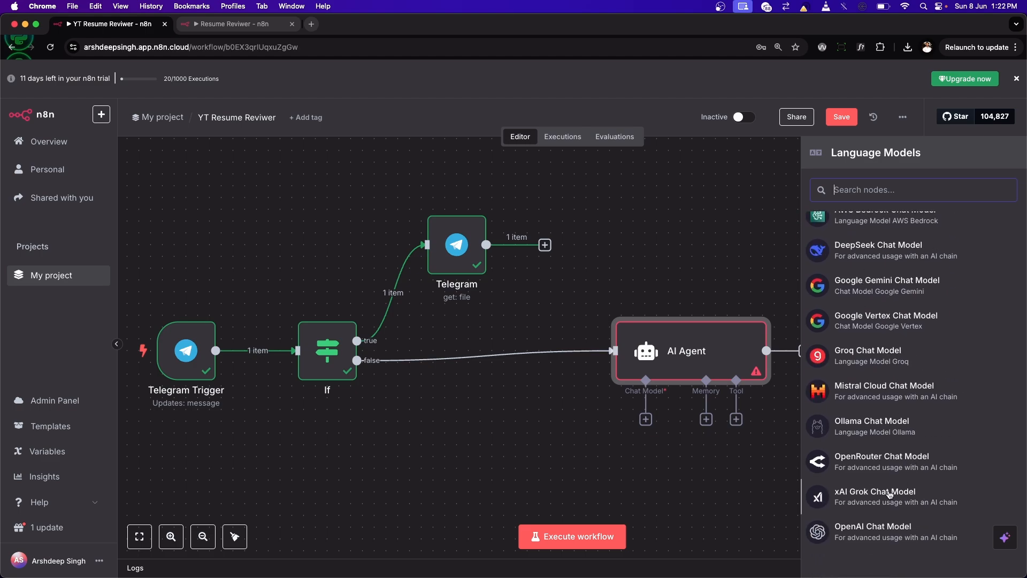
click(874, 533)
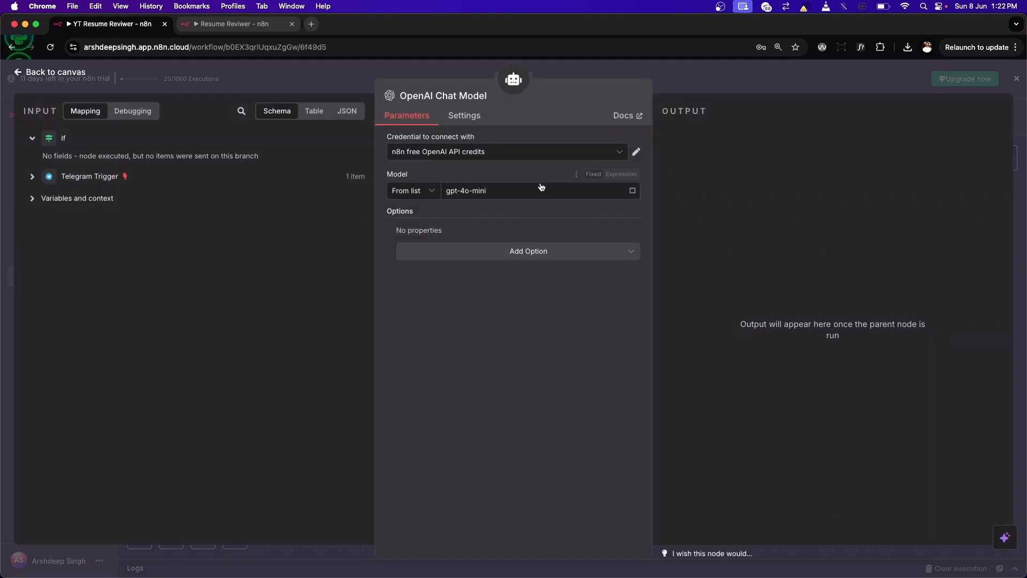
Step: Look over the OpenAI Chat Model's credential choices and the new OpenAI credential form, closing it without entering anything
click(473, 153)
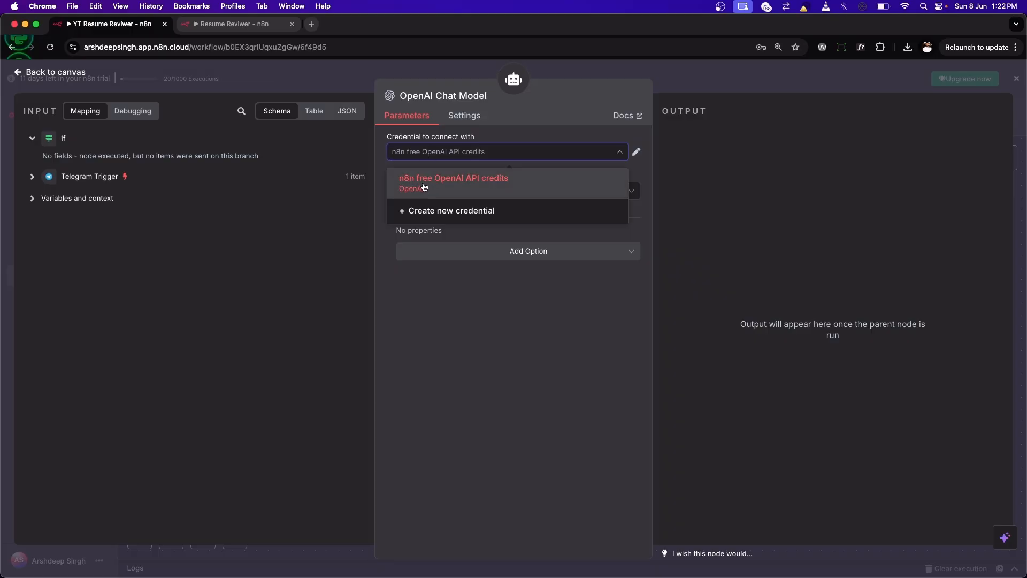
click(439, 209)
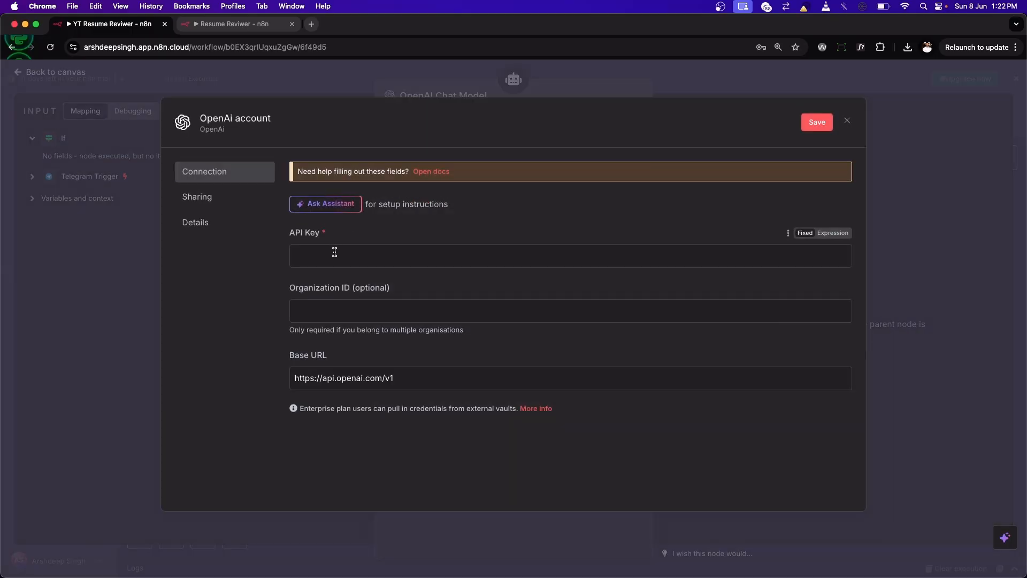
click(846, 120)
click(512, 153)
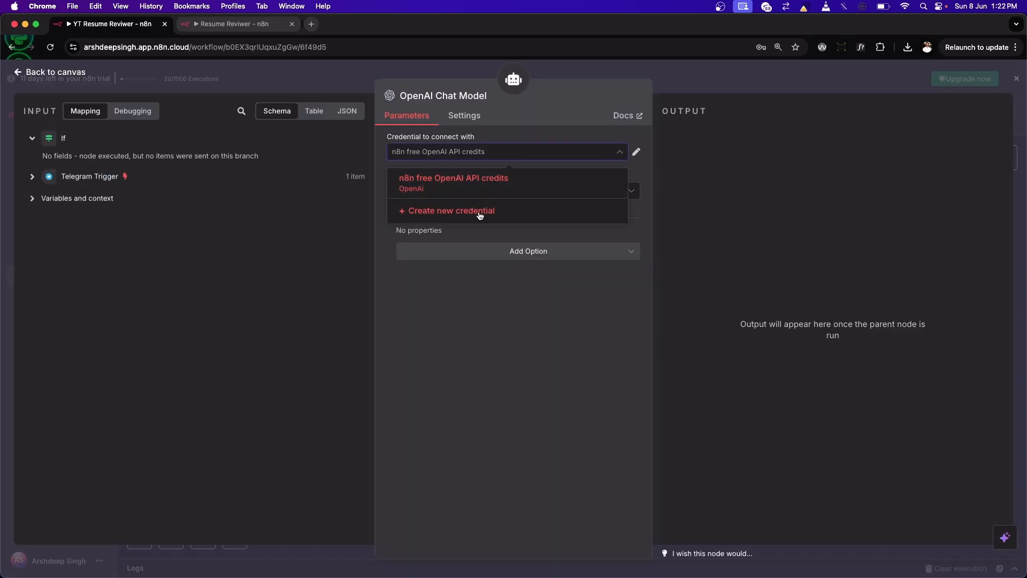
click(470, 303)
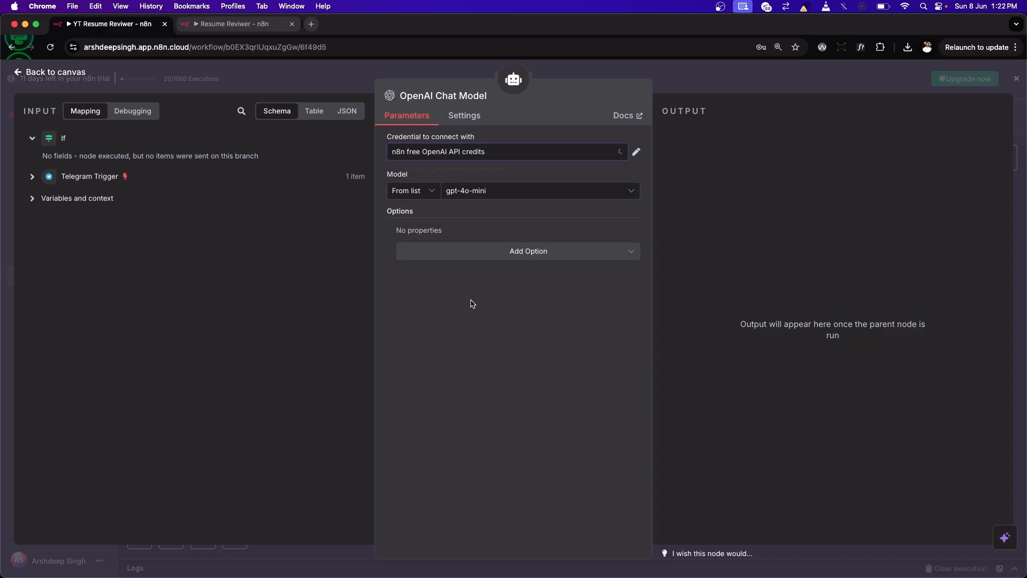
Step: Review the OpenAI Chat Model's available models and additional options, and return to the canvas
click(477, 190)
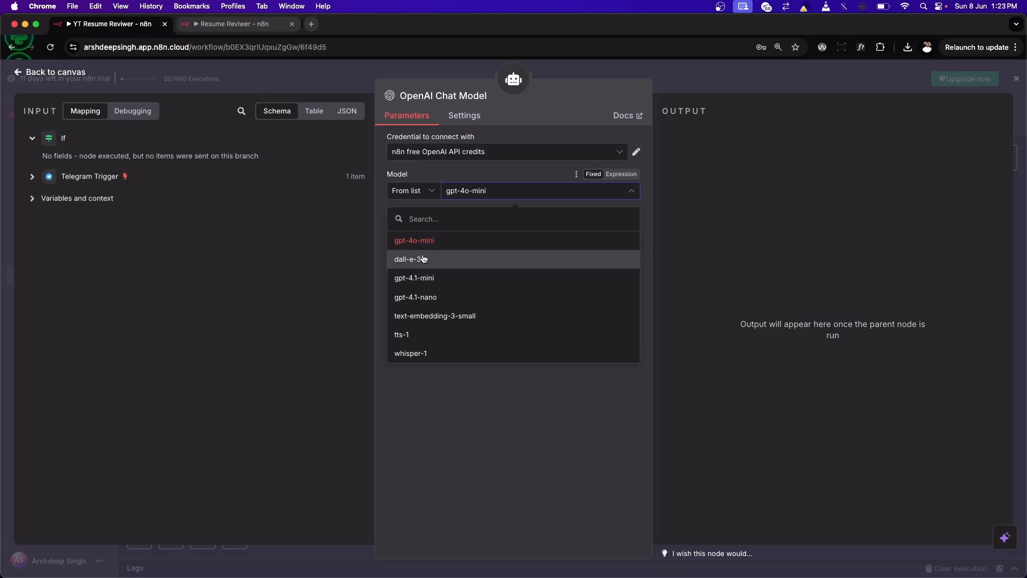
click(472, 172)
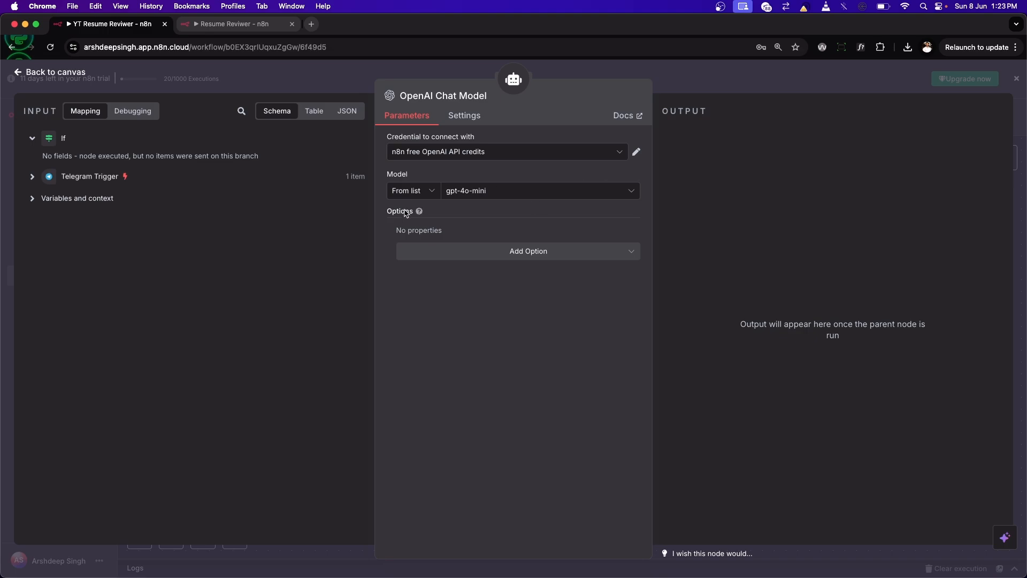
click(499, 251)
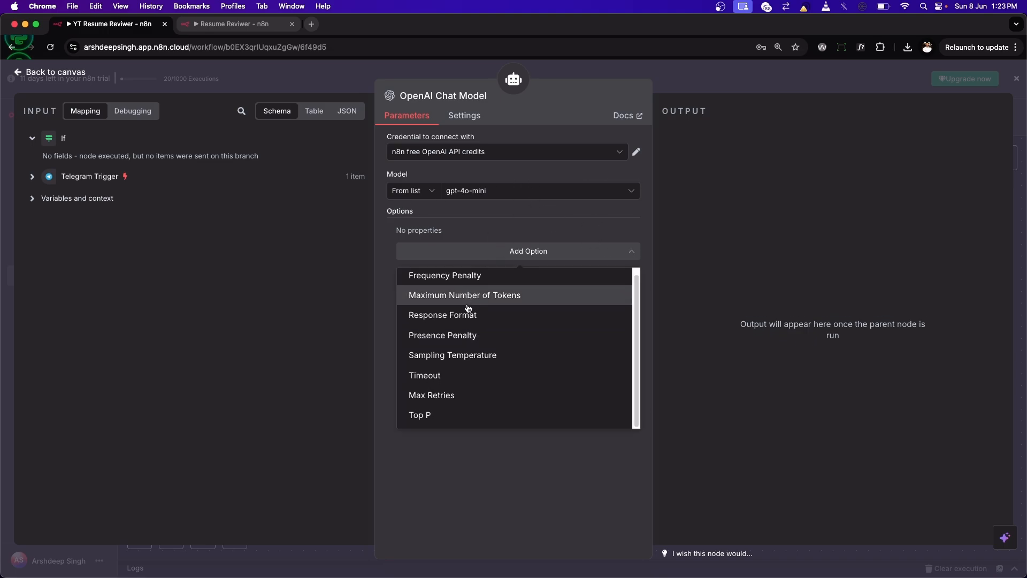
scroll(455, 273, down, 1)
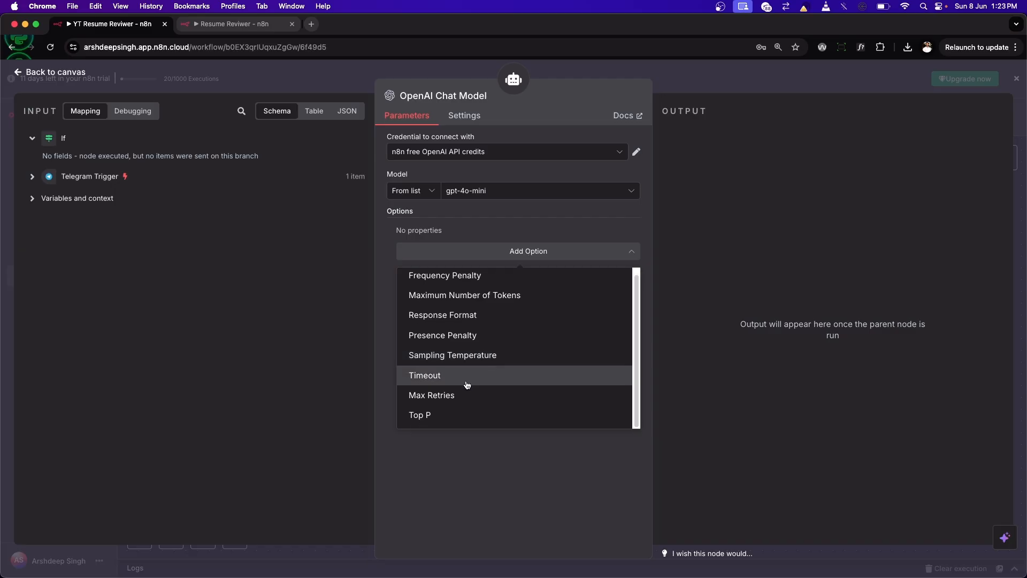
click(453, 221)
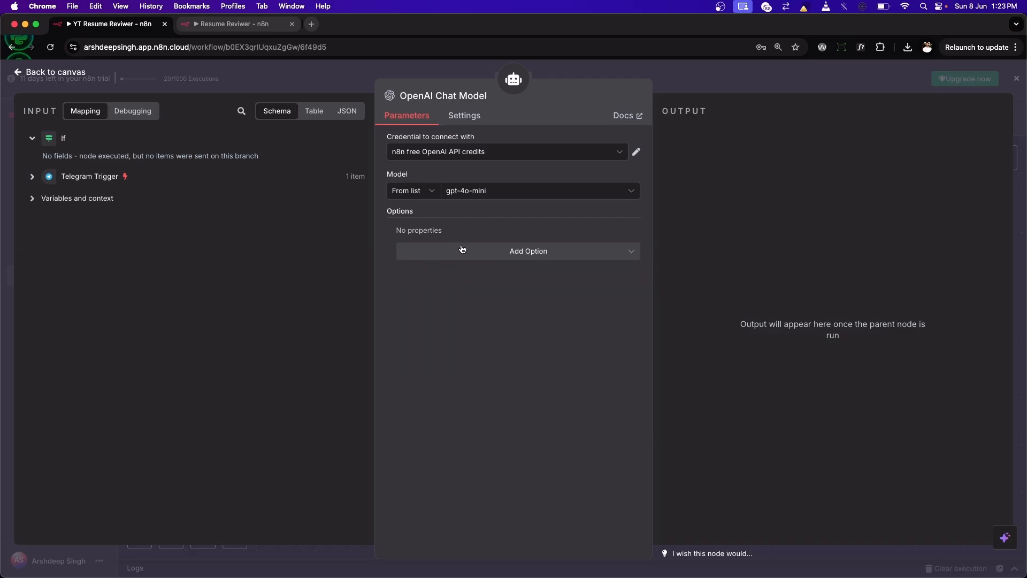
click(85, 73)
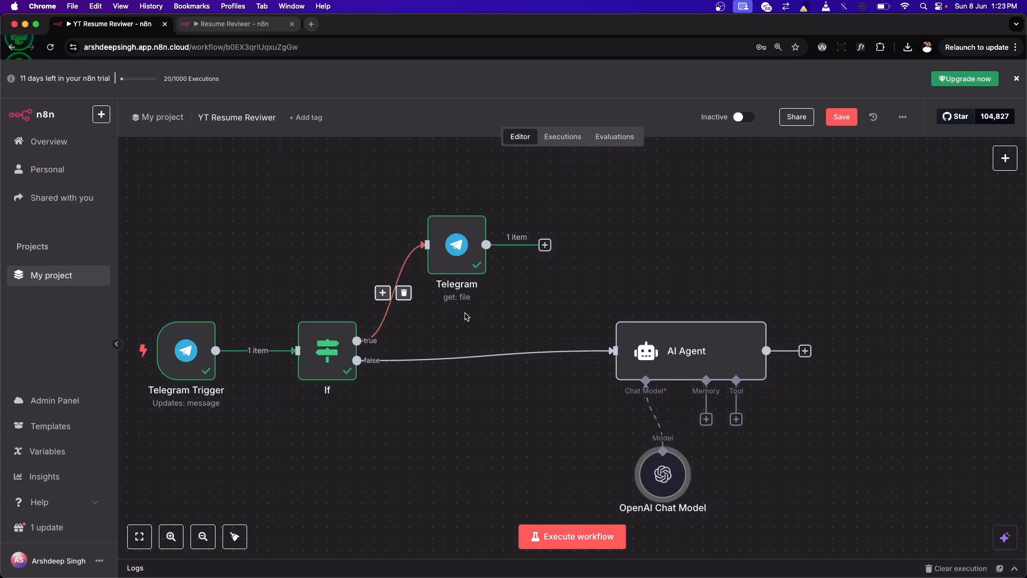
Step: Line up the AI Agent with the If node's false output, shift the OpenAI Chat Model beneath it, and glance at the agent's parameters
drag(639, 348, 648, 352)
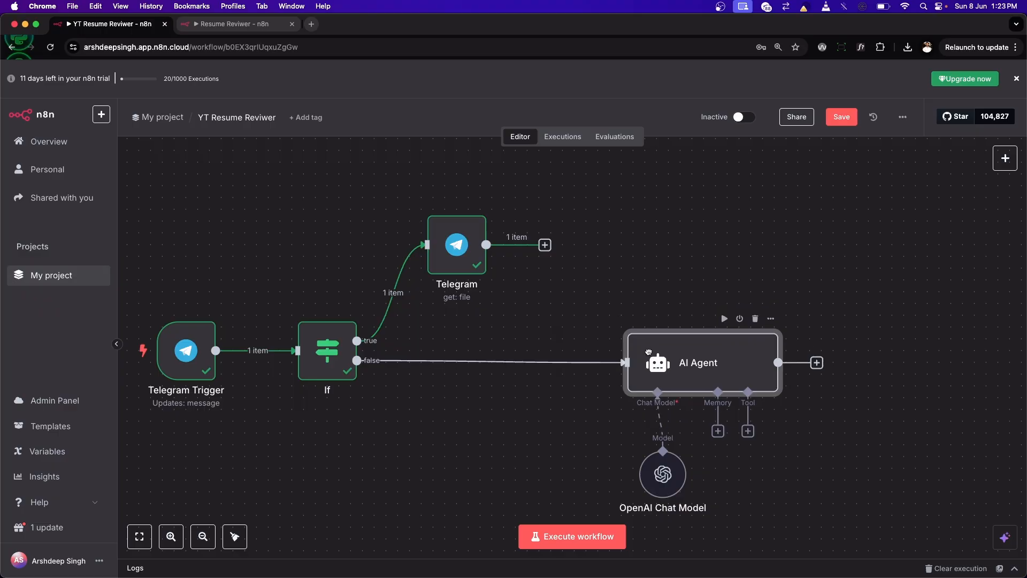
drag(663, 471, 652, 473)
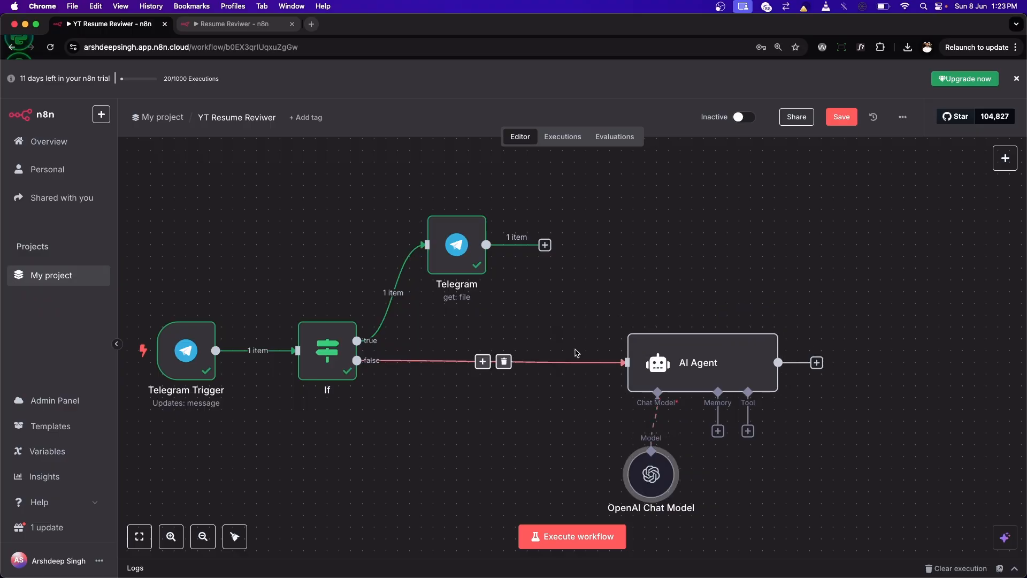
double_click(688, 359)
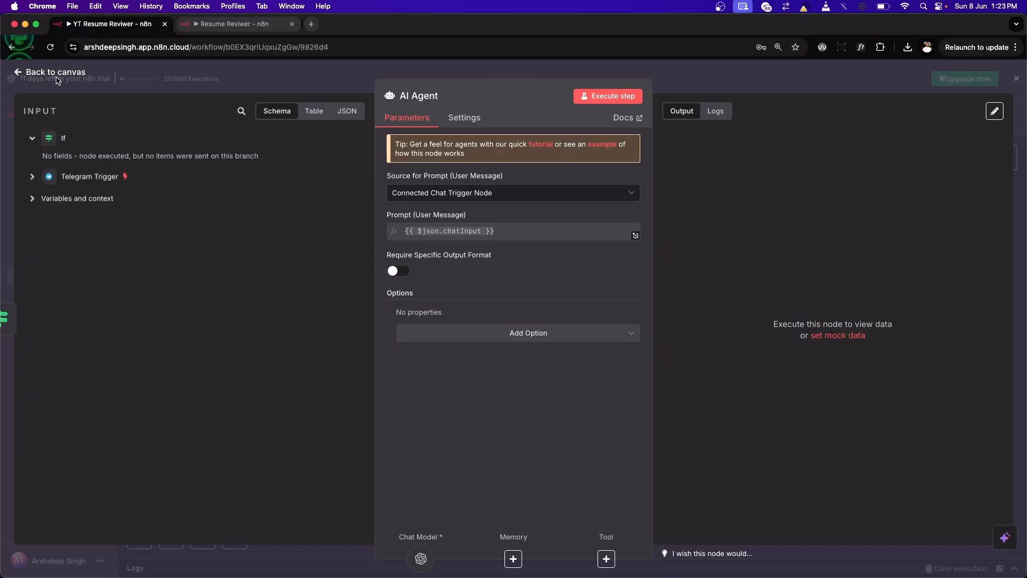
click(52, 73)
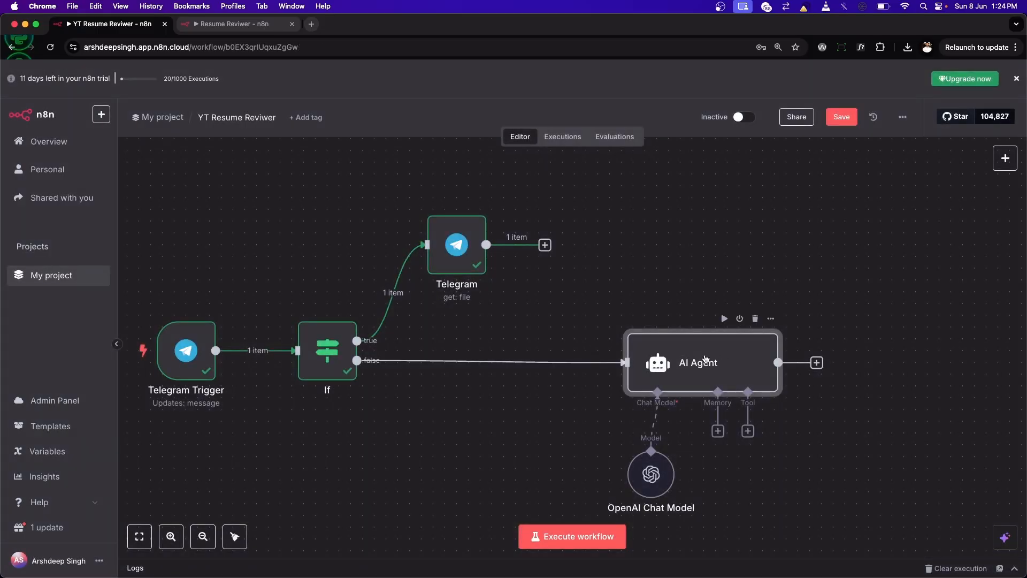
Step: Set the AI Agent's source for the user message prompt to Define below
double_click(705, 359)
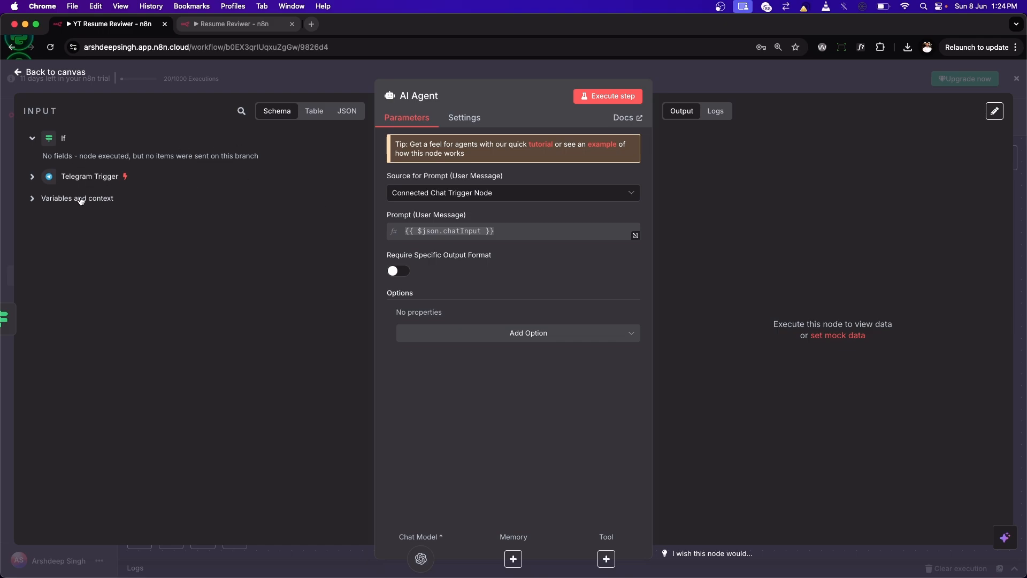
click(472, 194)
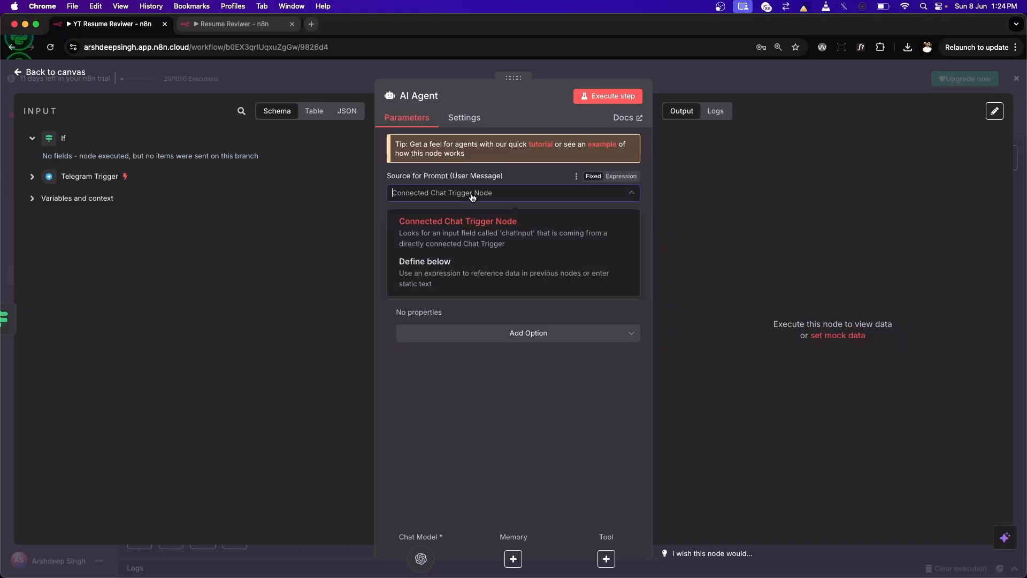
click(448, 275)
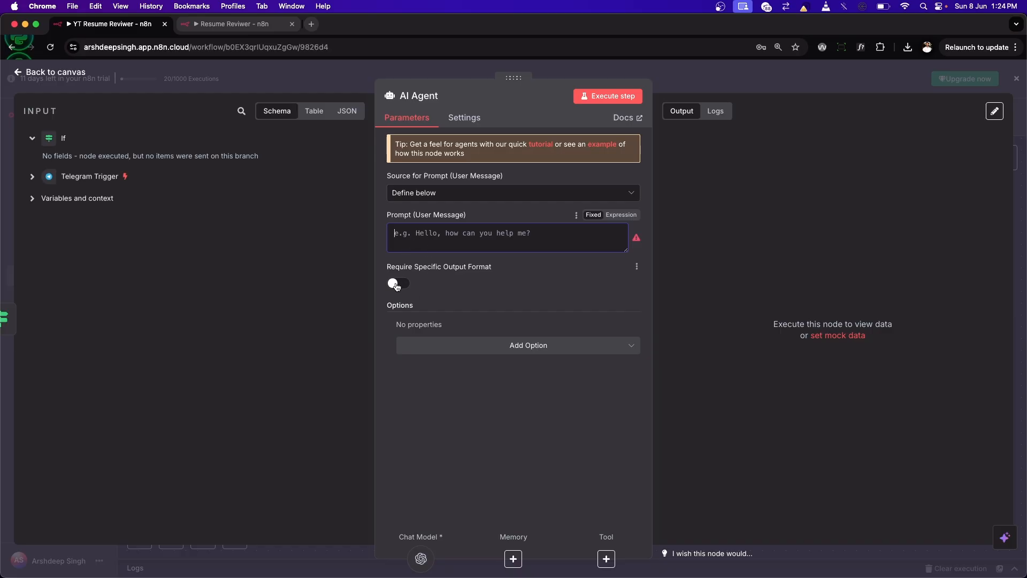
Step: Add the System Message option to the AI Agent, clear its default text, and return to the canvas with the prompt left empty
click(473, 348)
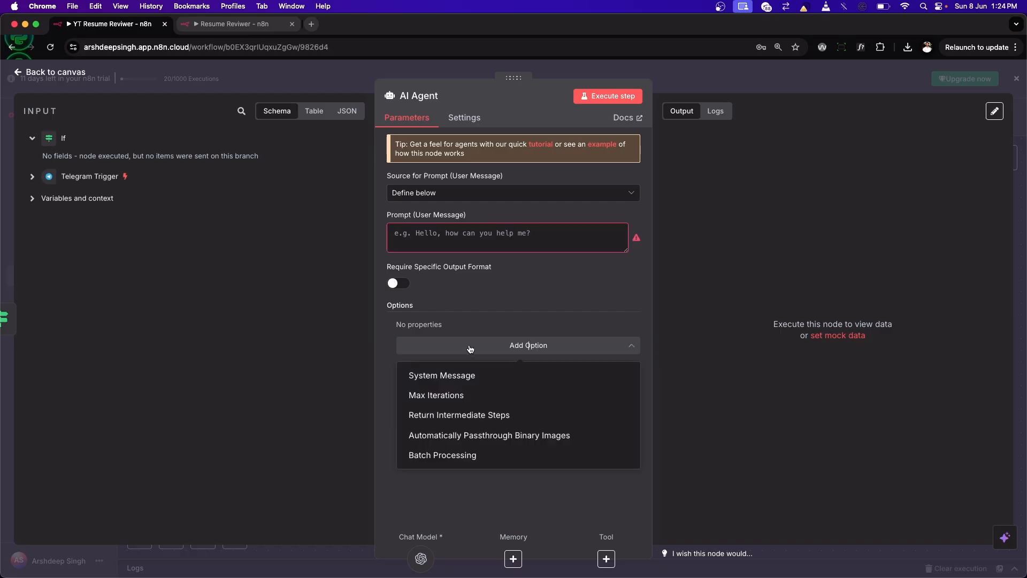
click(443, 377)
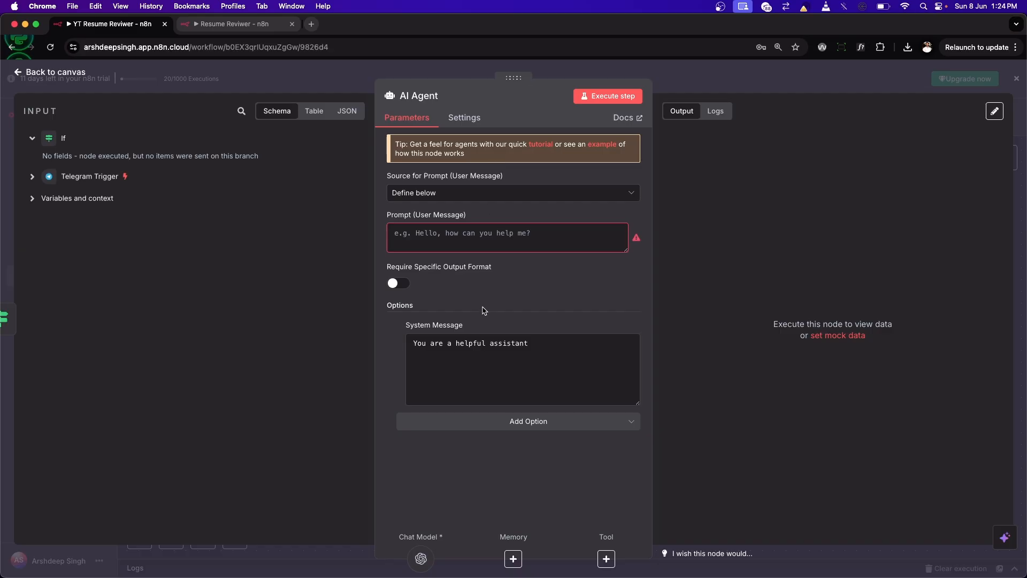
drag(533, 349, 354, 351)
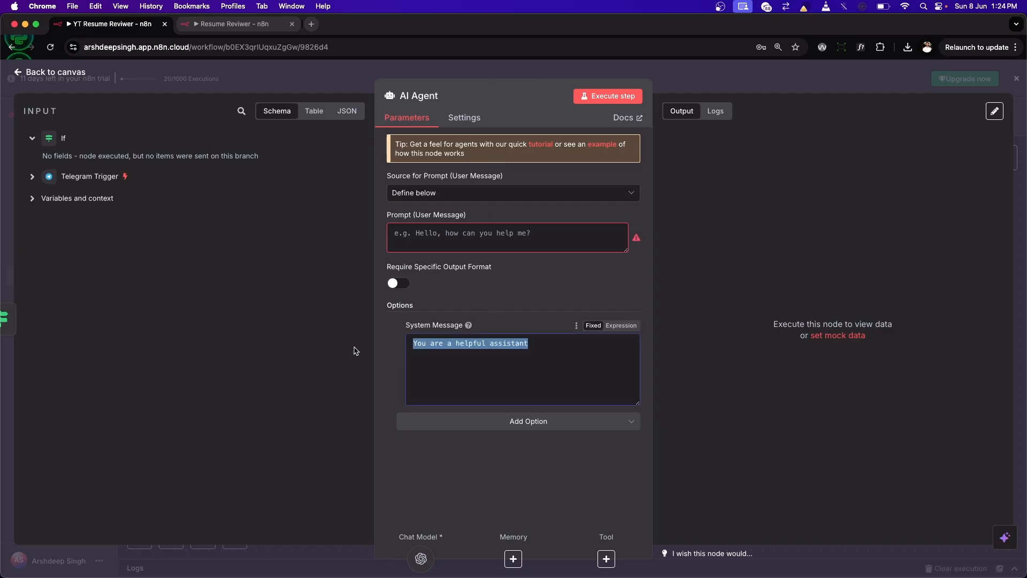
key(BackSpace)
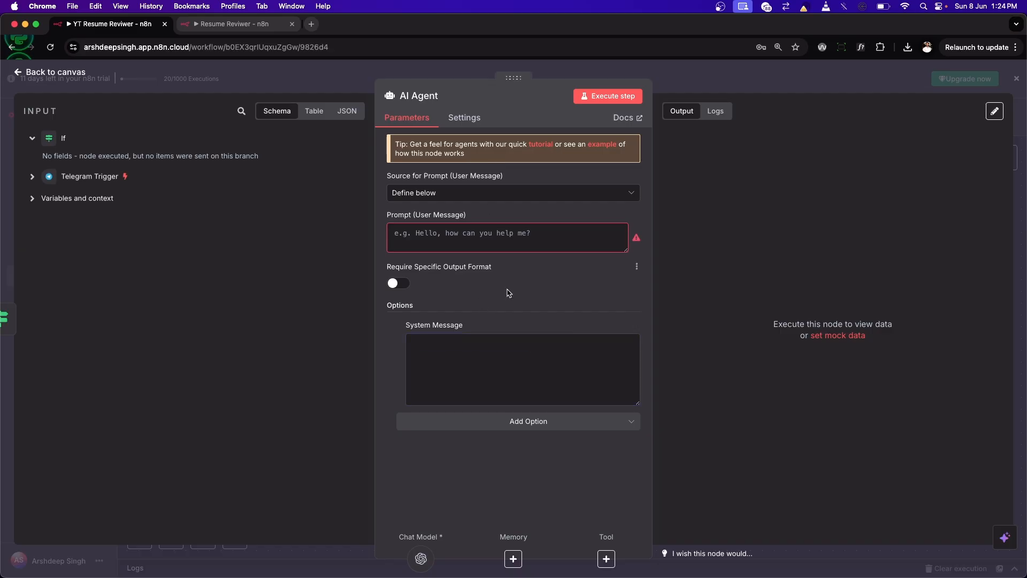
click(501, 234)
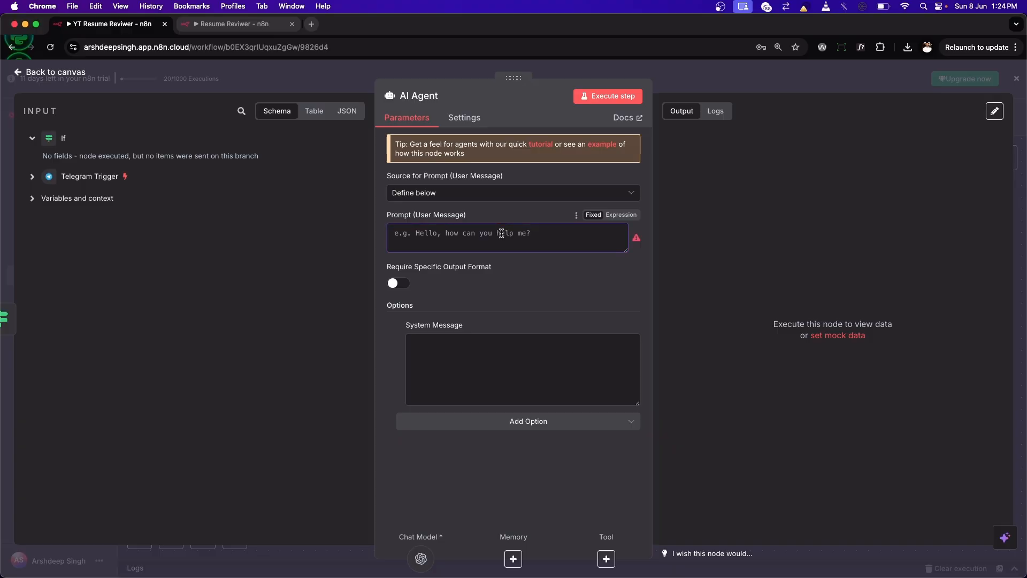
key(Escape)
Step: Temporarily connect the Telegram node's output to the AI Agent, examine the agent's input data, and remove that connection
drag(486, 244, 623, 362)
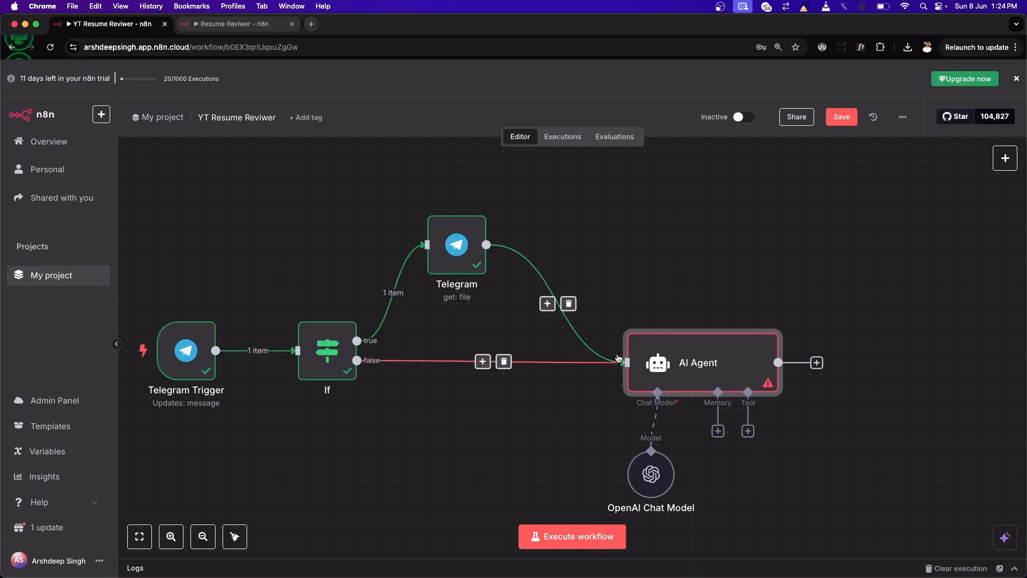
double_click(673, 359)
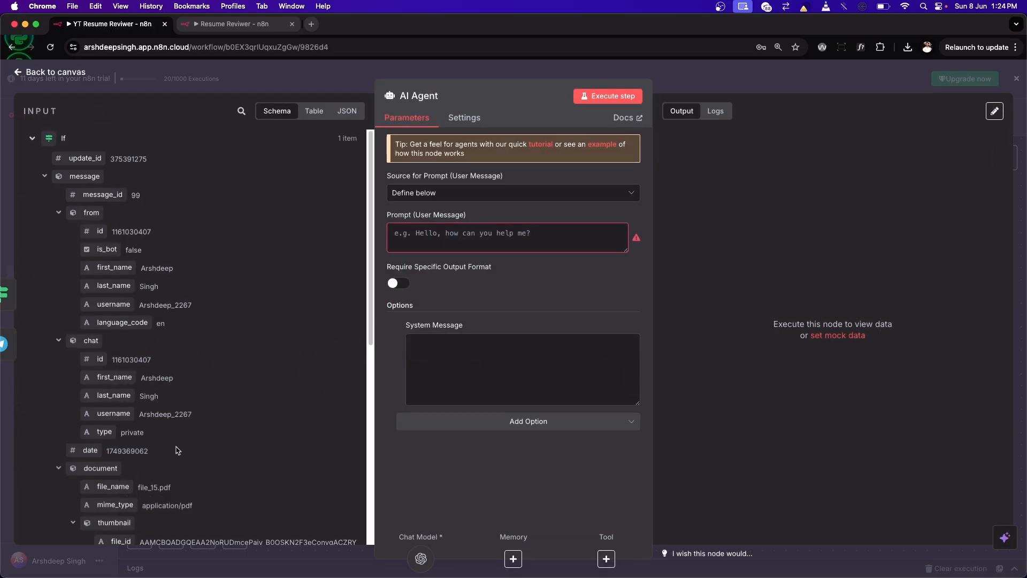
scroll(178, 449, down, 3)
scroll(178, 447, down, 3)
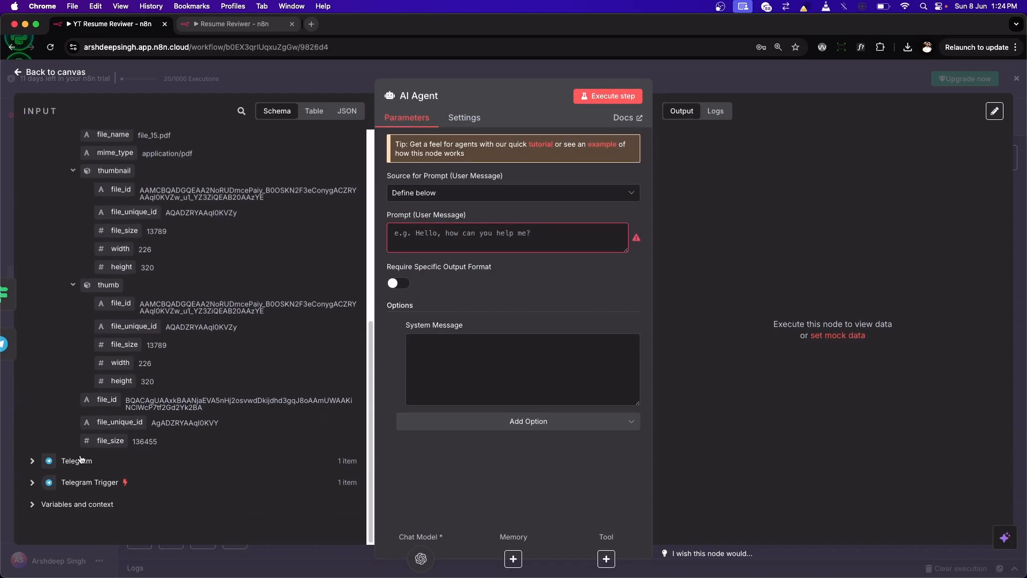
scroll(155, 450, up, 8)
scroll(216, 299, down, 5)
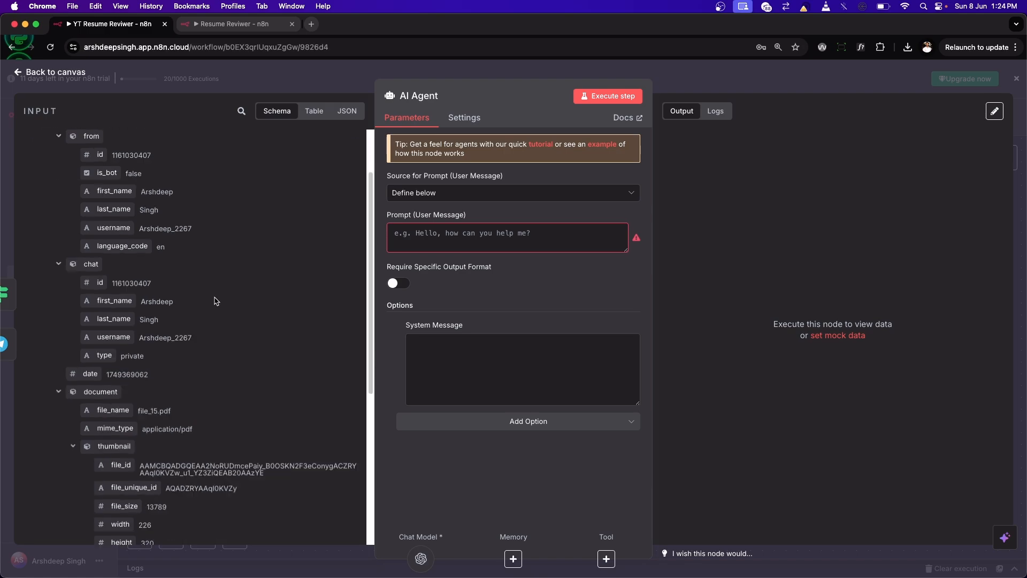
scroll(216, 301, up, 6)
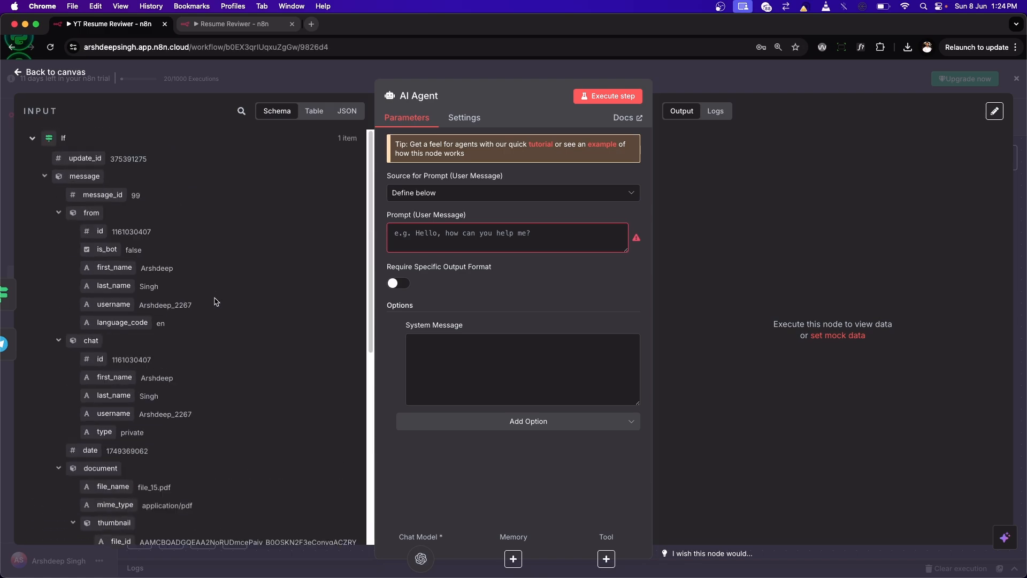
click(24, 78)
click(566, 298)
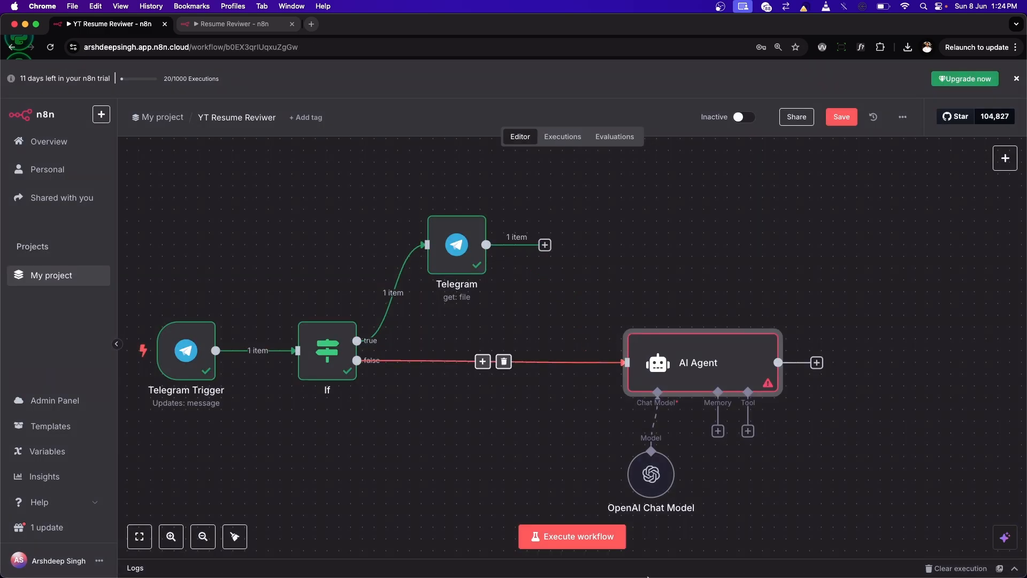
Step: Try to execute the workflow with the AI Agent's prompt still empty
click(571, 536)
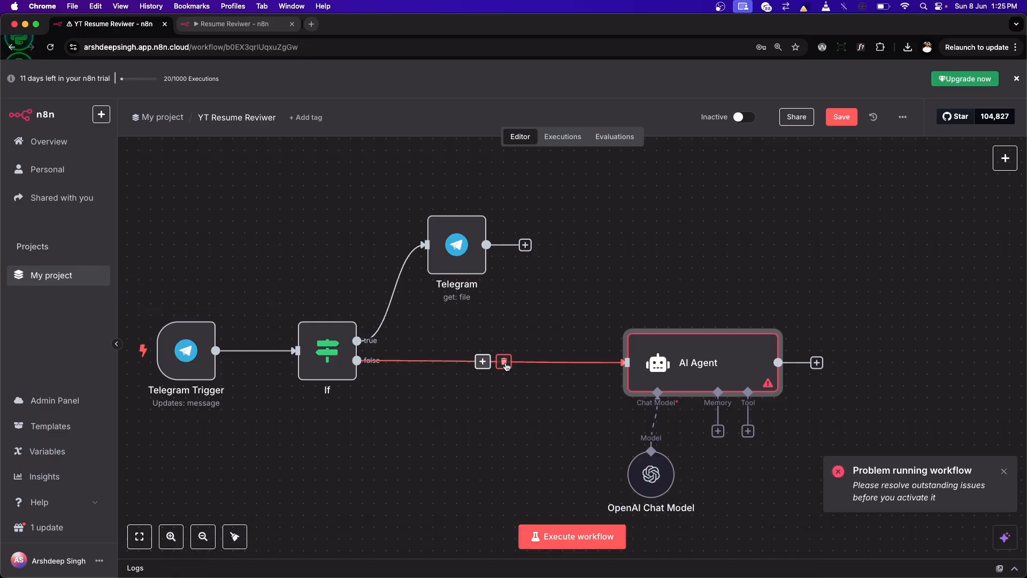
Step: Disconnect the If node's false output from the AI Agent and set the agent's user message prompt source to Connected Chat Trigger Node
click(504, 362)
mouse_move(695, 369)
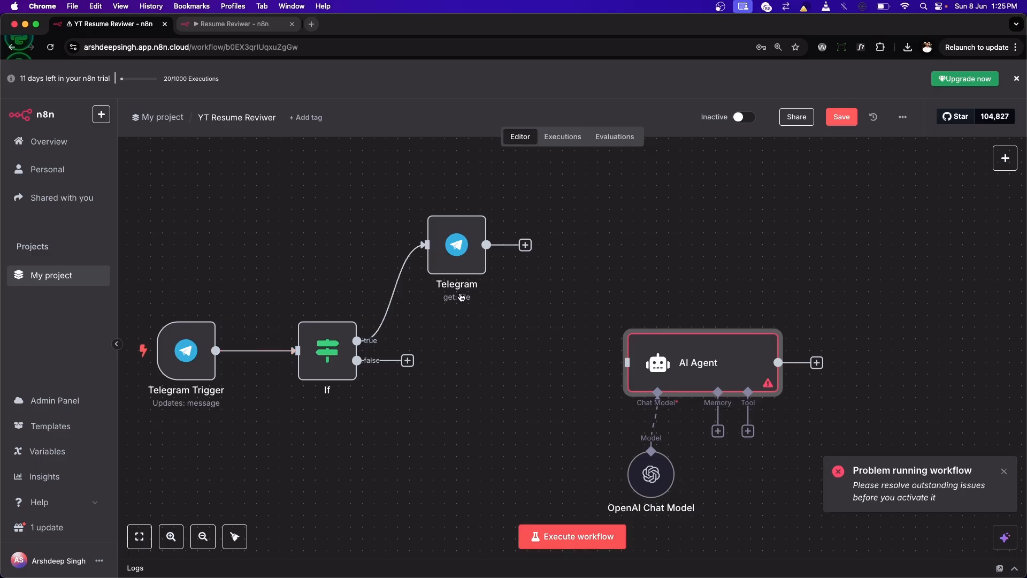
double_click(695, 363)
click(536, 233)
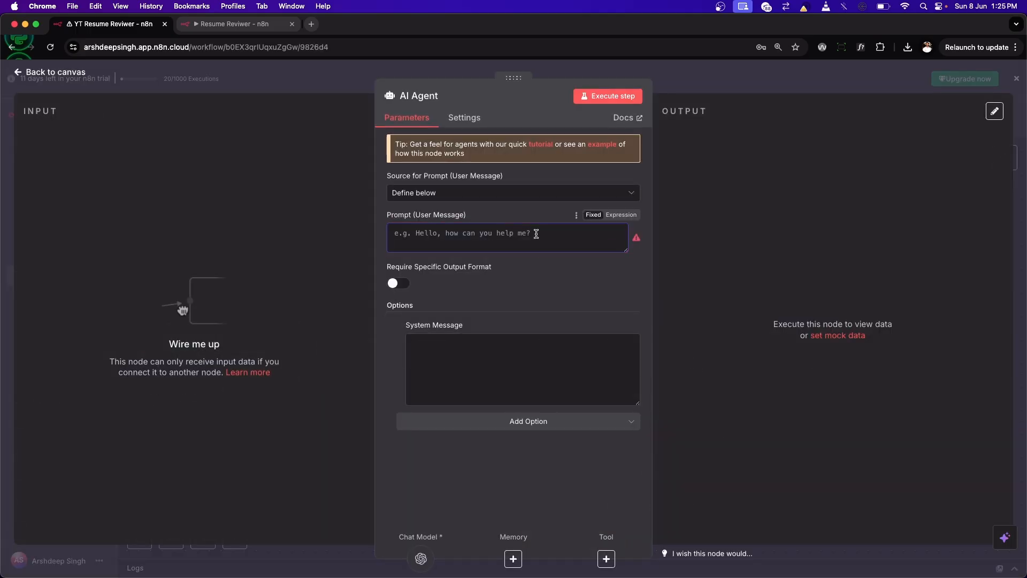
click(535, 193)
click(551, 214)
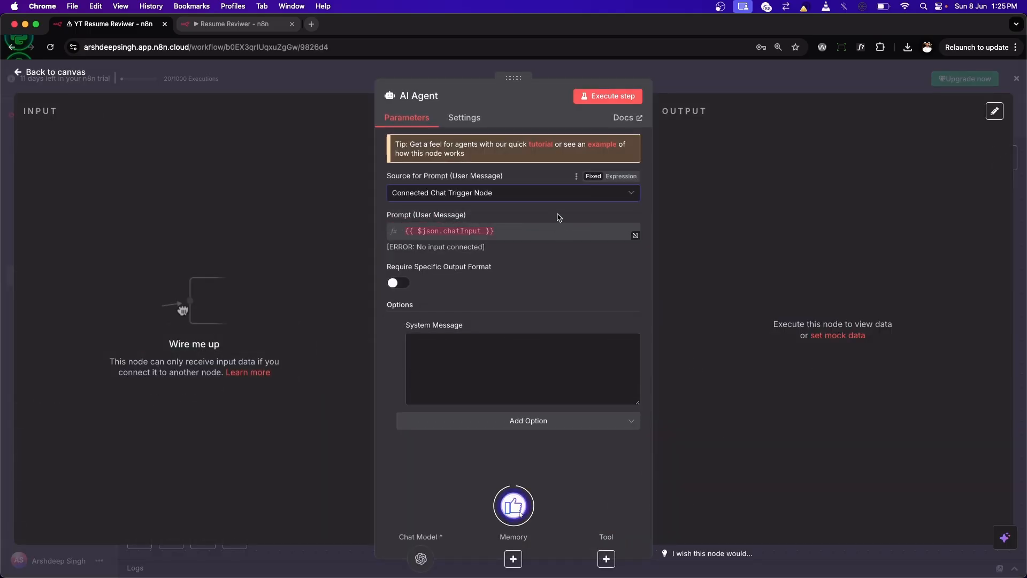
click(56, 71)
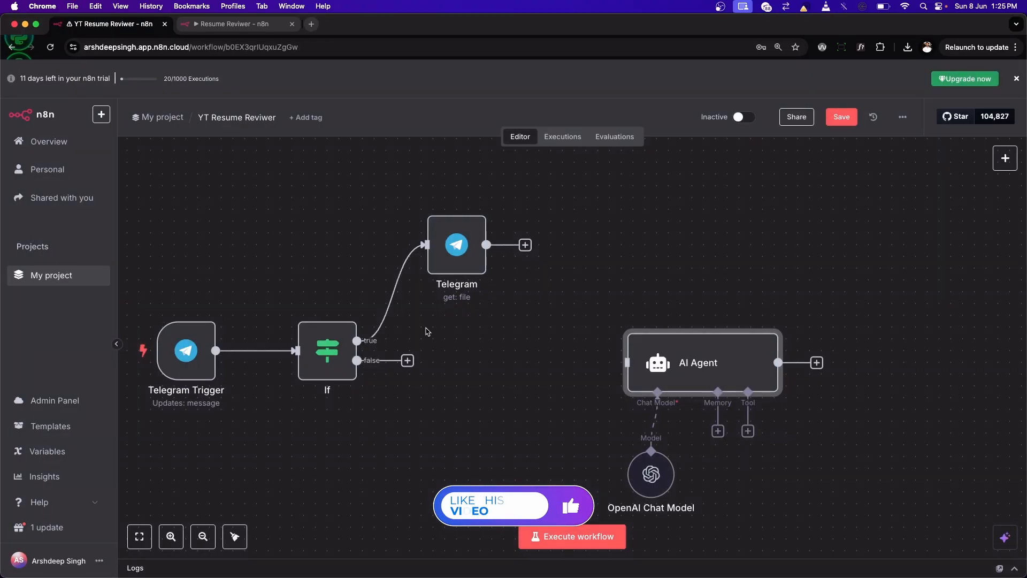
Step: Run the workflow from the Telegram Trigger and, in Telegram, send the Mr Resume Reviewer bot "Hi My name is" followed by the sender's first name
click(136, 351)
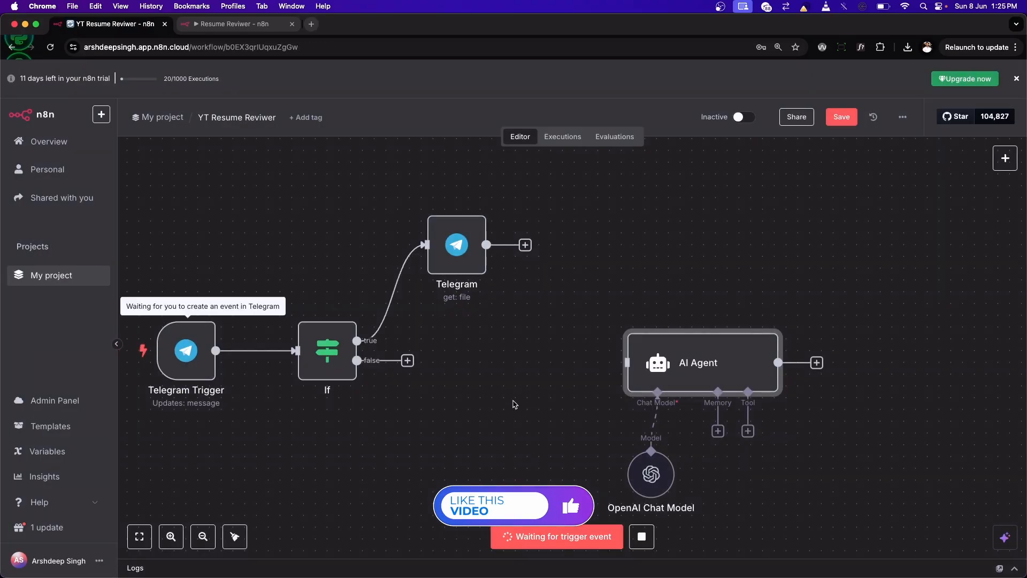
click(547, 563)
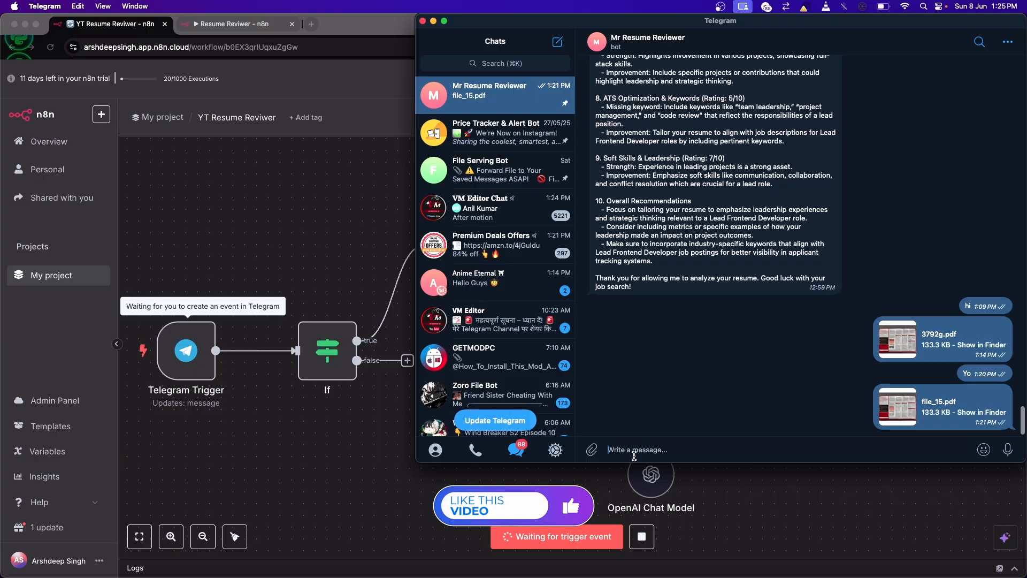
text(Hi My nam)
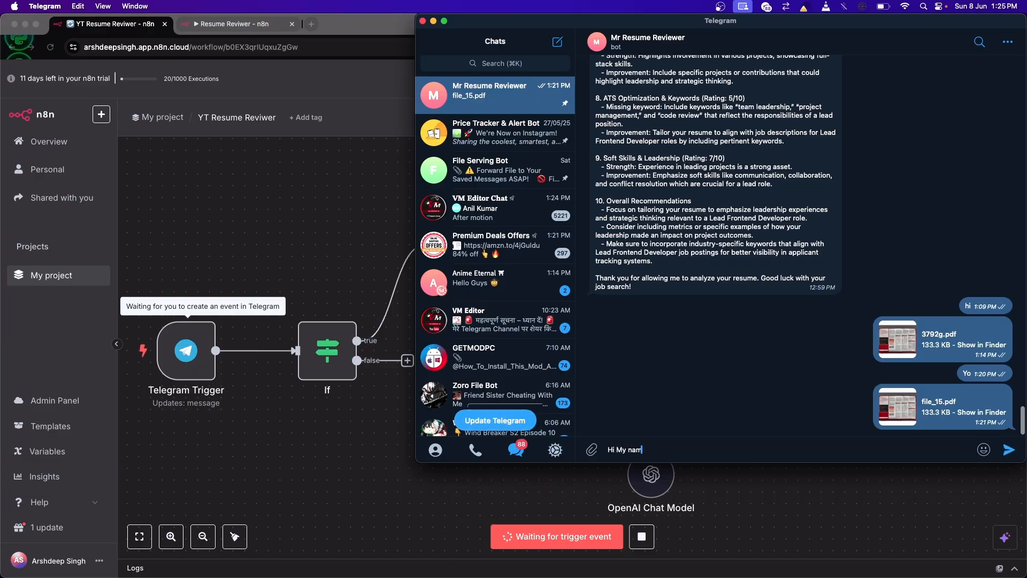
text(e is A)
key(Return)
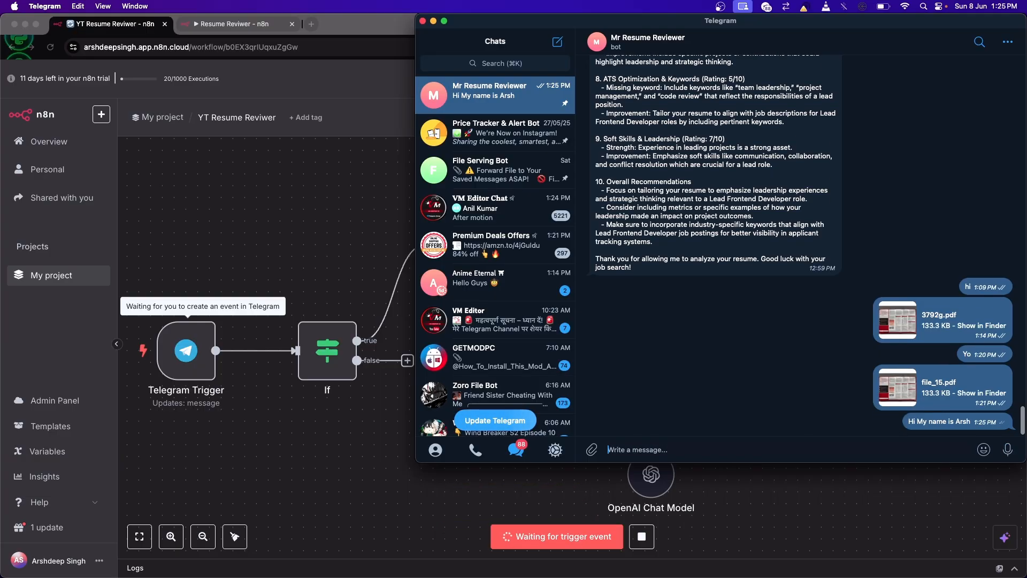
Step: Return to the n8n workflow and connect the If node's false output to the AI Agent
click(329, 275)
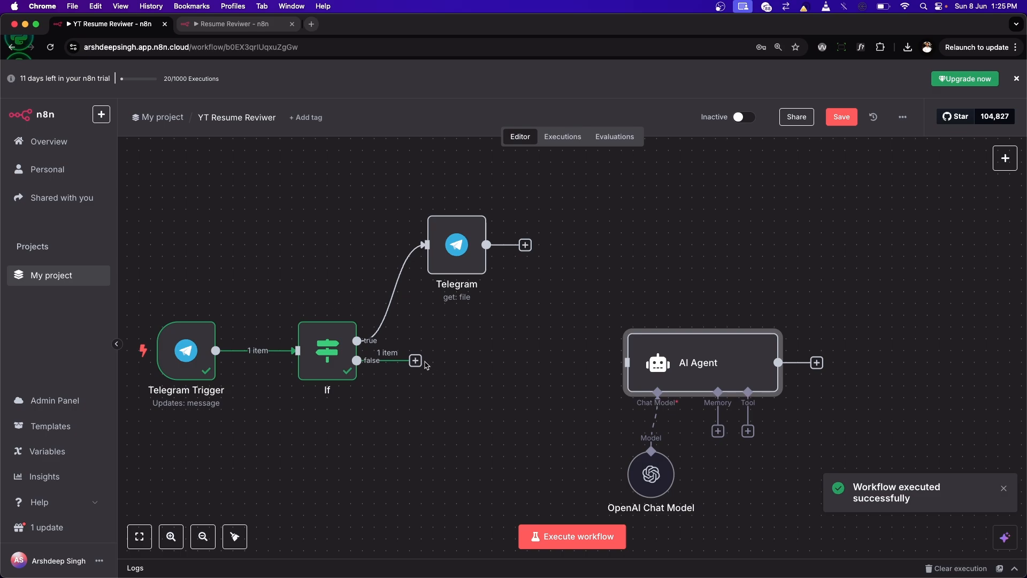
drag(415, 360, 627, 363)
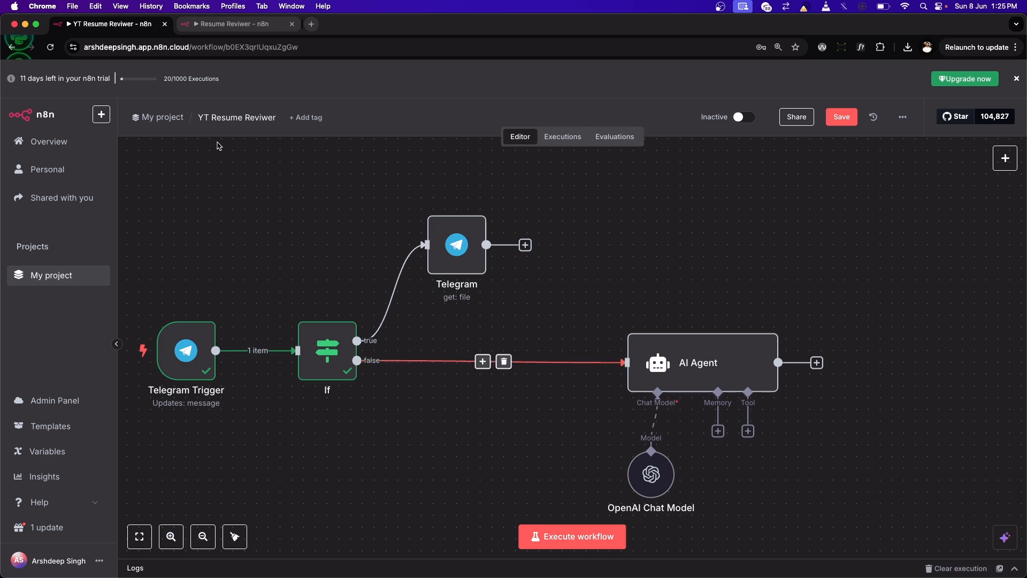
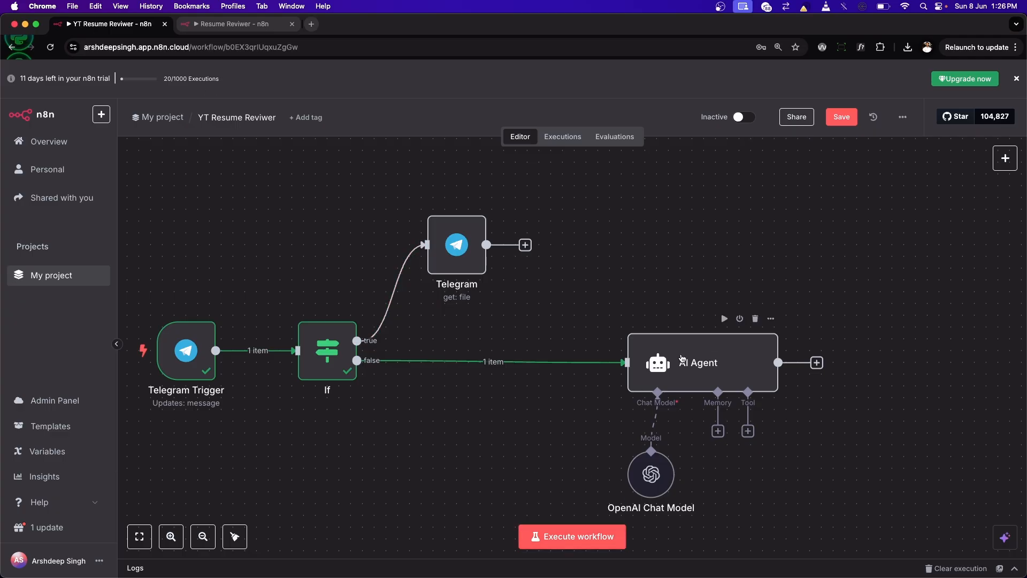
Step: Set the AI Agent's prompt source to Define below and map the user message prompt to the incoming message text, {{ $json.message.text }}
mouse_move(675, 359)
mouse_down()
mouse_move(637, 359)
mouse_move(663, 359)
mouse_up()
double_click(663, 359)
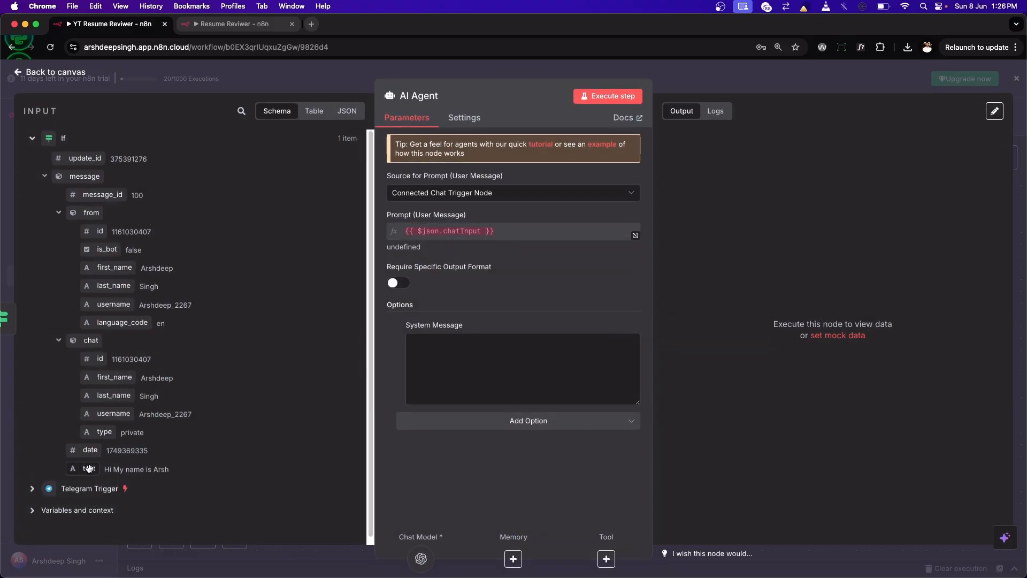
click(561, 194)
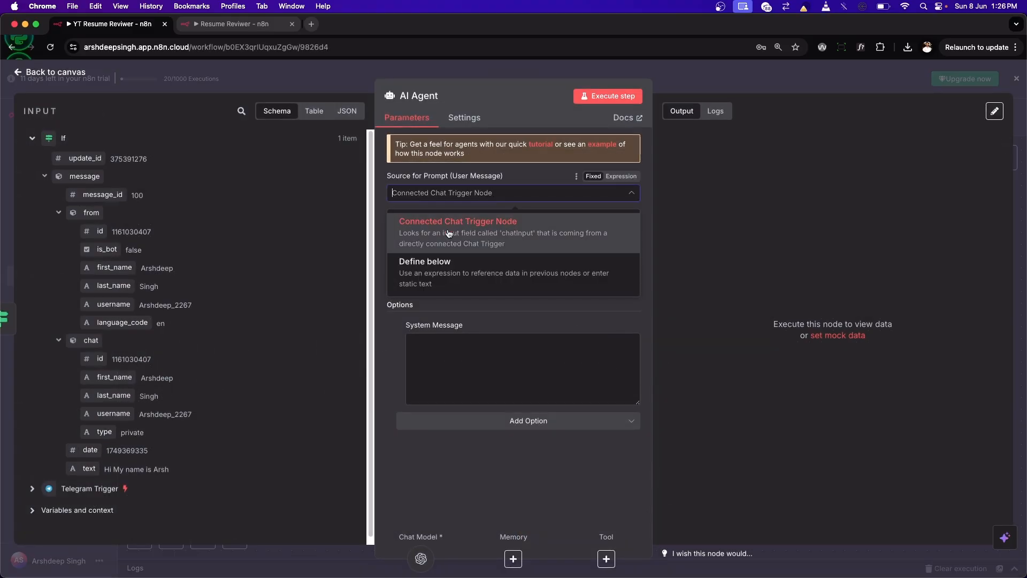
click(426, 264)
drag(100, 465, 474, 256)
click(380, 219)
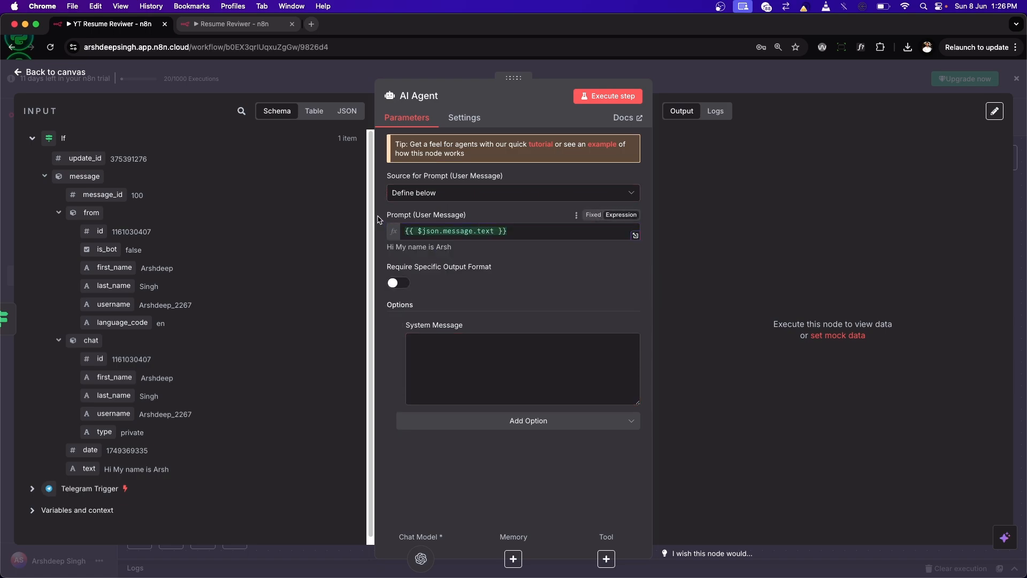
Step: Enter the AI Agent's system message "Simply reply to whatever the user is asking." and return to the canvas
click(498, 345)
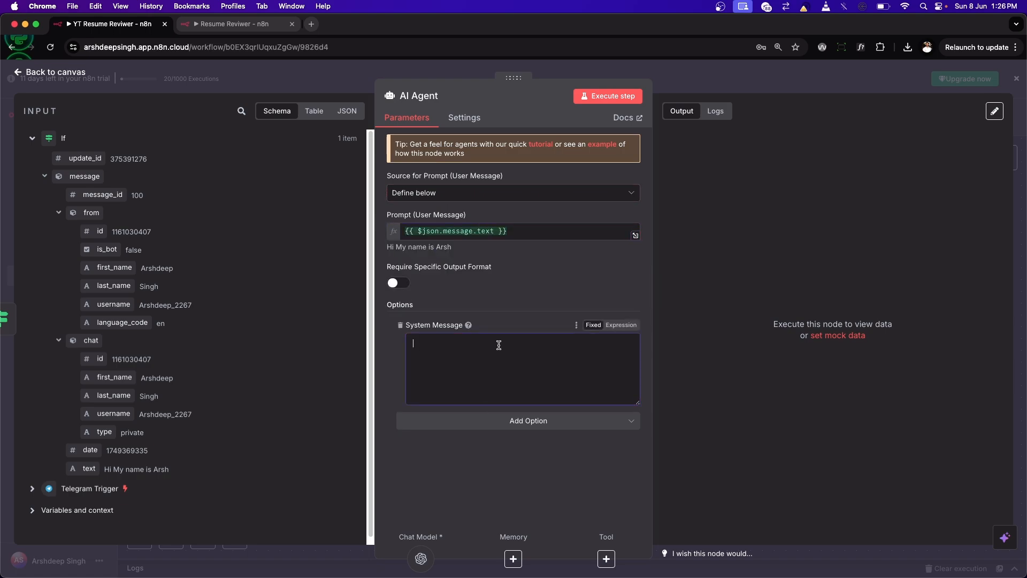
text(Simply reply to whatever the user is asking.)
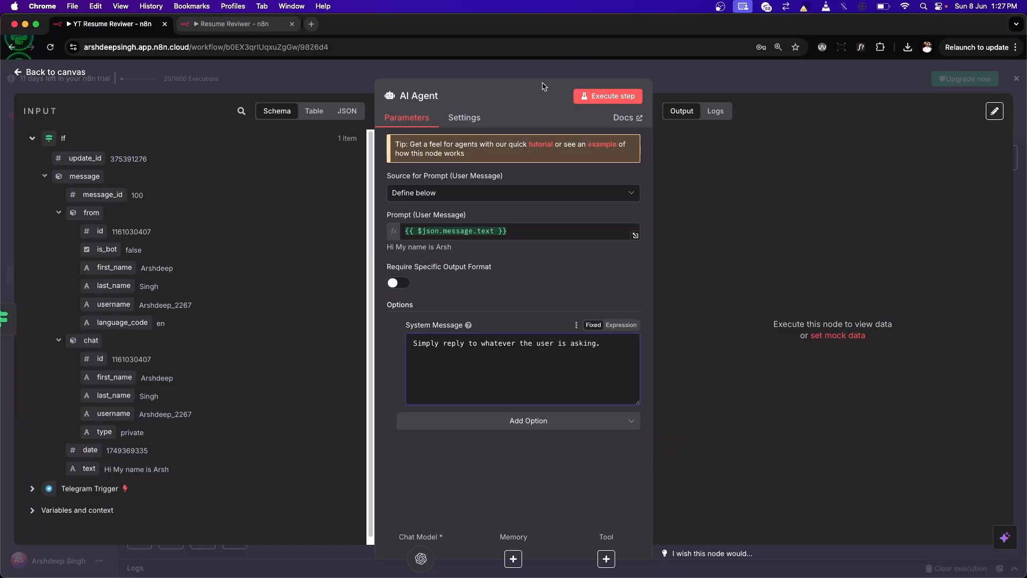
click(60, 71)
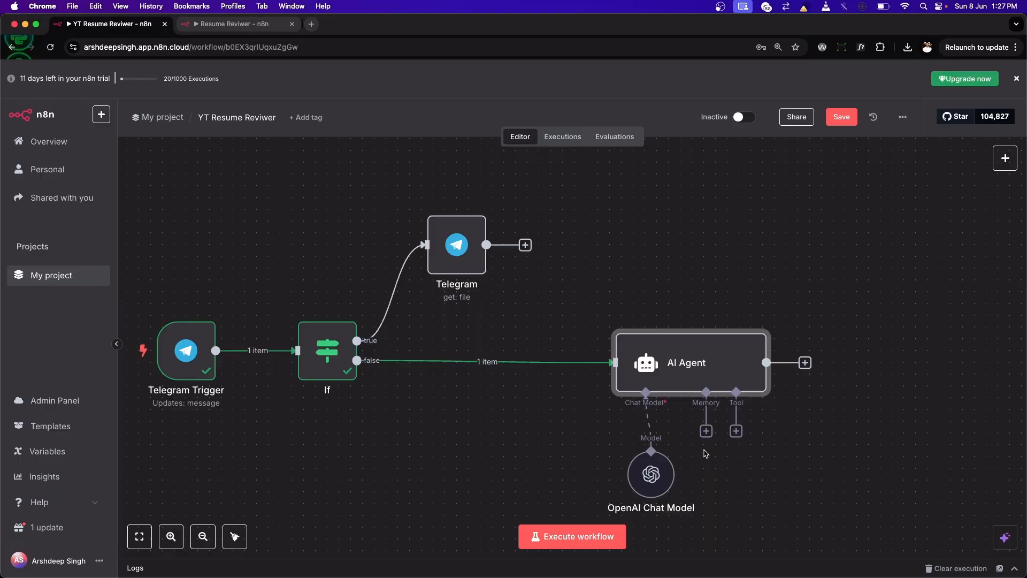
Step: Execute the workflow, send "Hi" to the Mr Resume Reviewer bot in Telegram, and check the AI Agent's output back in n8n
mouse_move(649, 464)
mouse_down()
mouse_move(615, 465)
mouse_move(655, 474)
mouse_up()
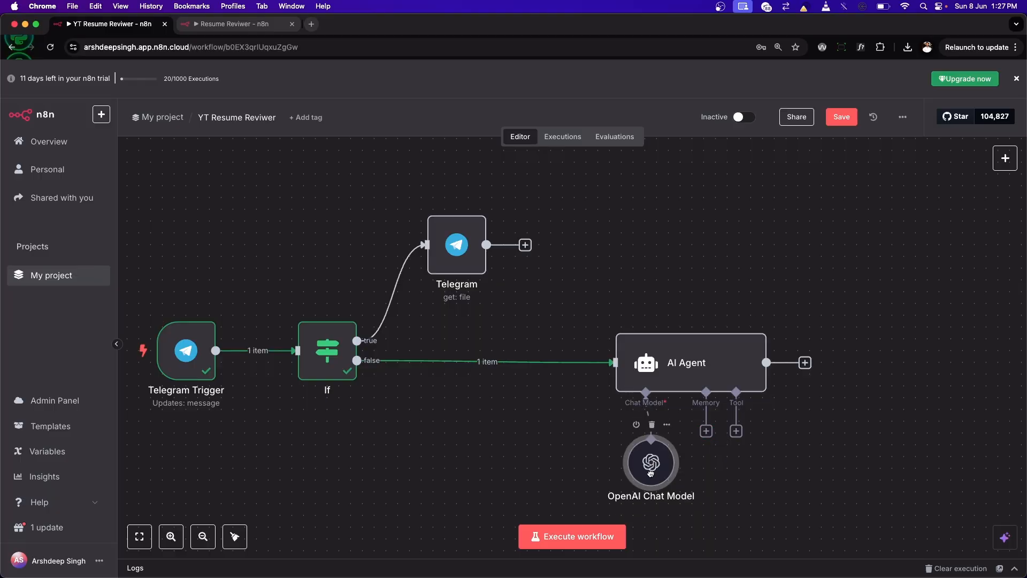
click(580, 536)
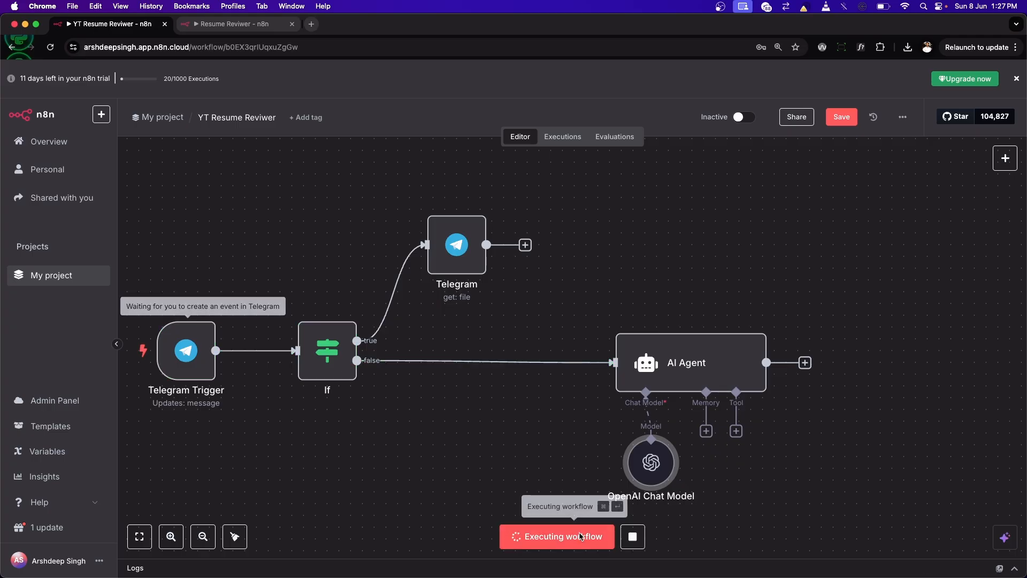
mouse_move(553, 552)
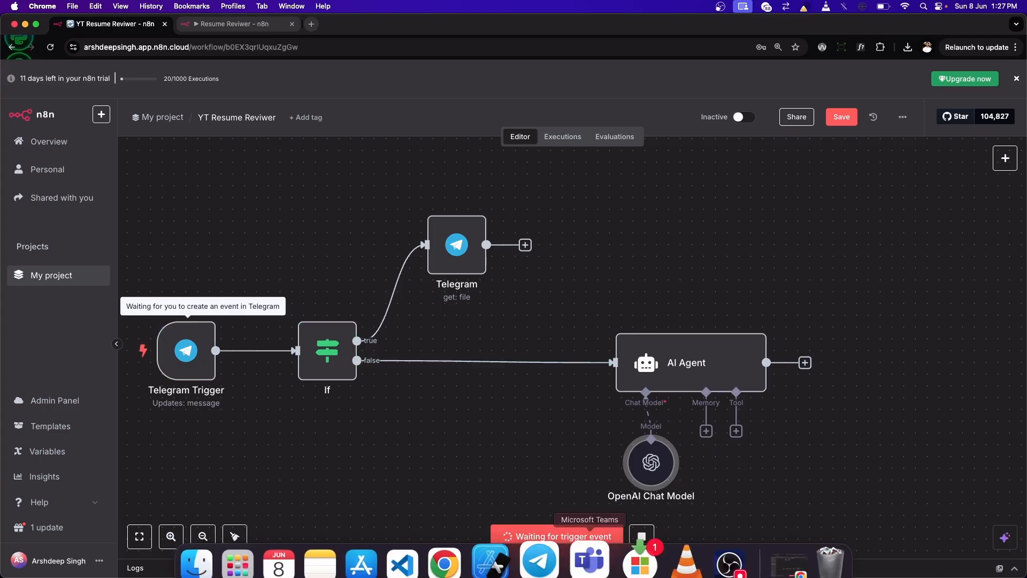
click(553, 552)
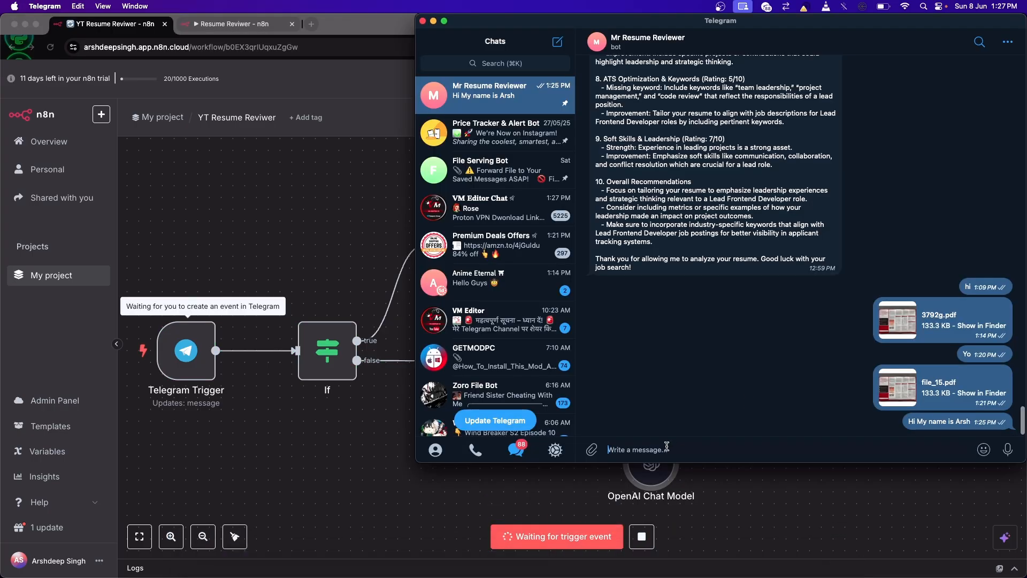
text(Hi)
key(Return)
key(super+Tab)
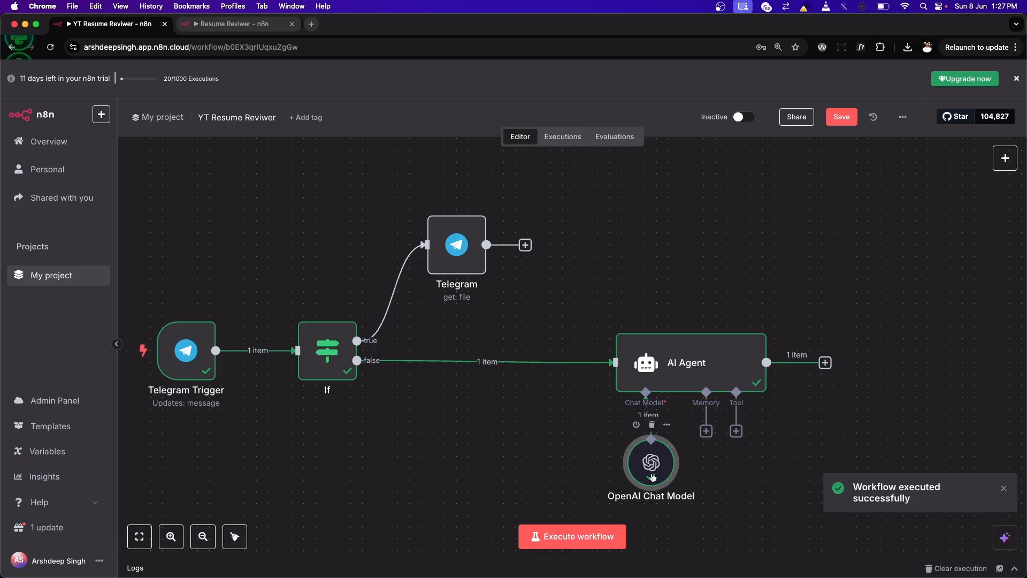
double_click(700, 368)
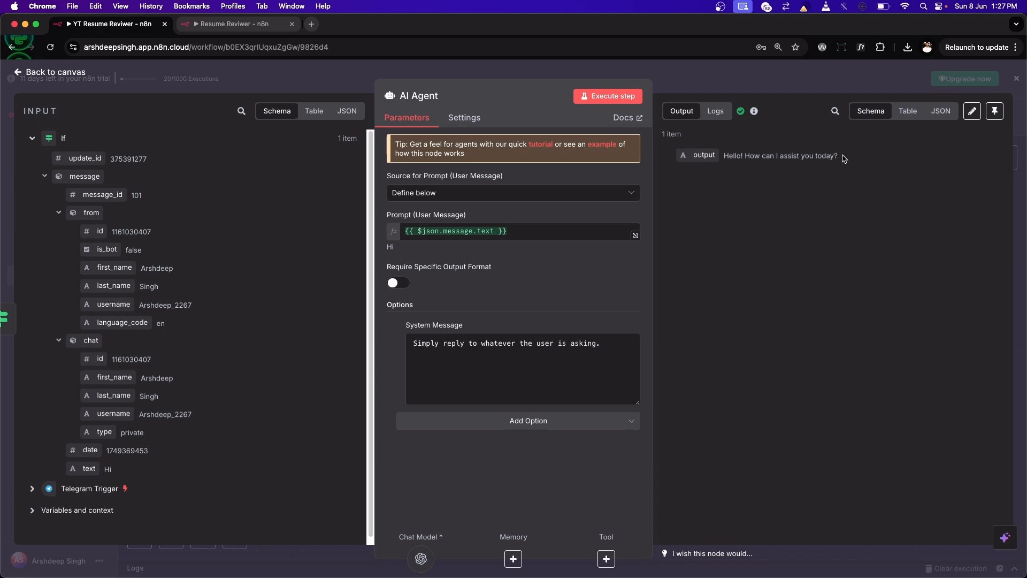
click(56, 72)
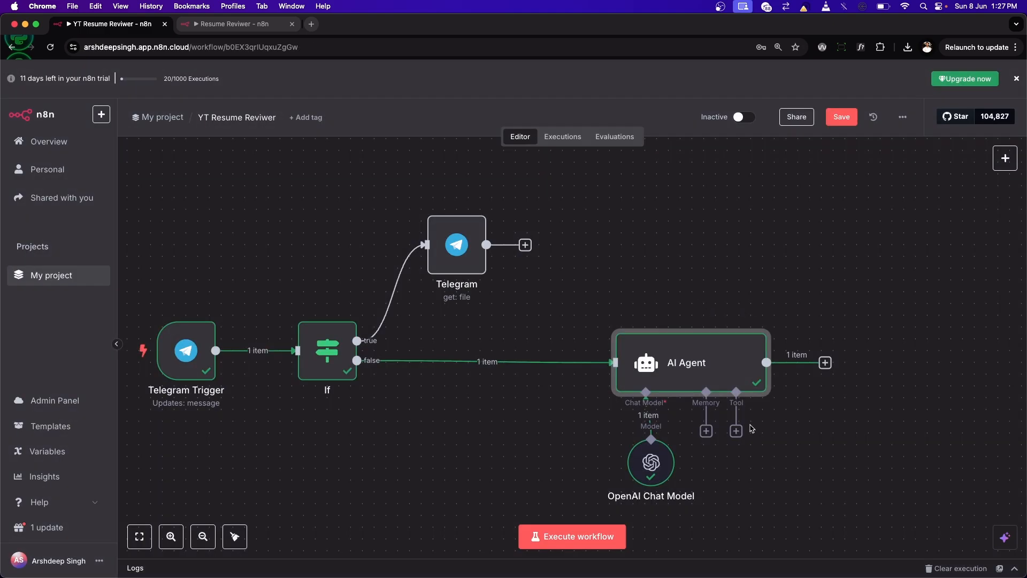
Step: Add a Telegram node with the Send a text message action after the AI Agent
scroll(752, 427, right, 3)
click(772, 363)
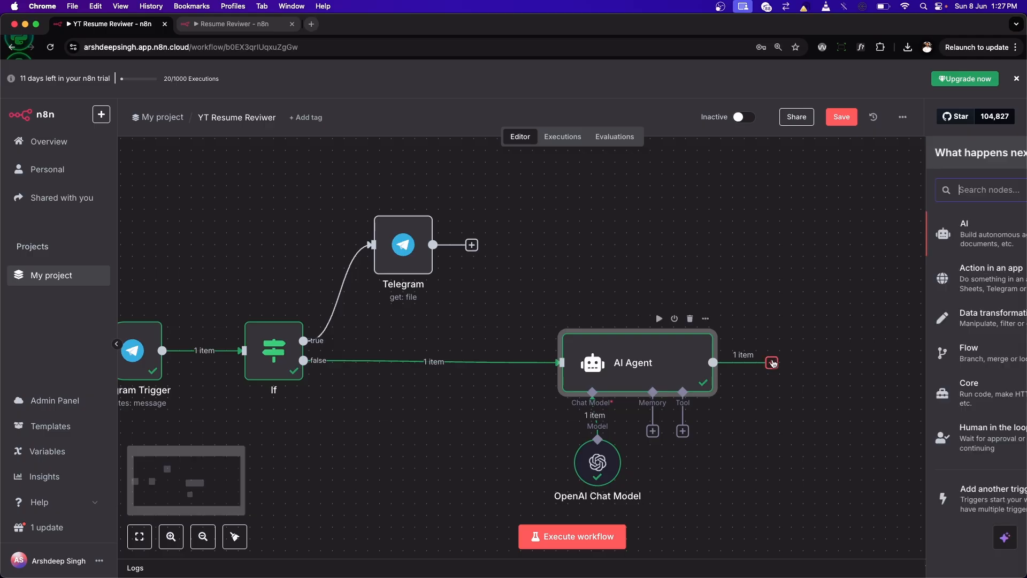
text(tele)
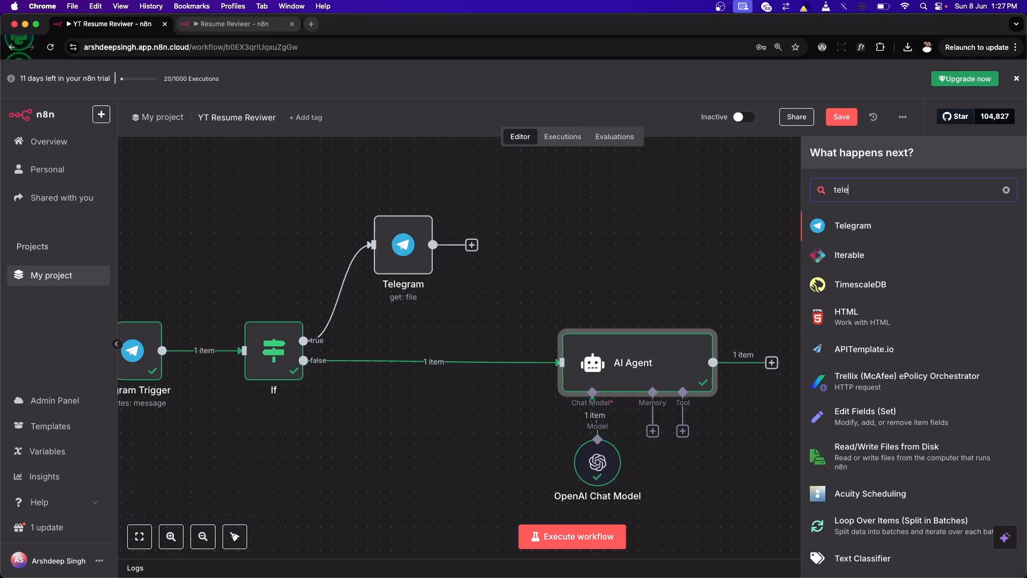
click(880, 233)
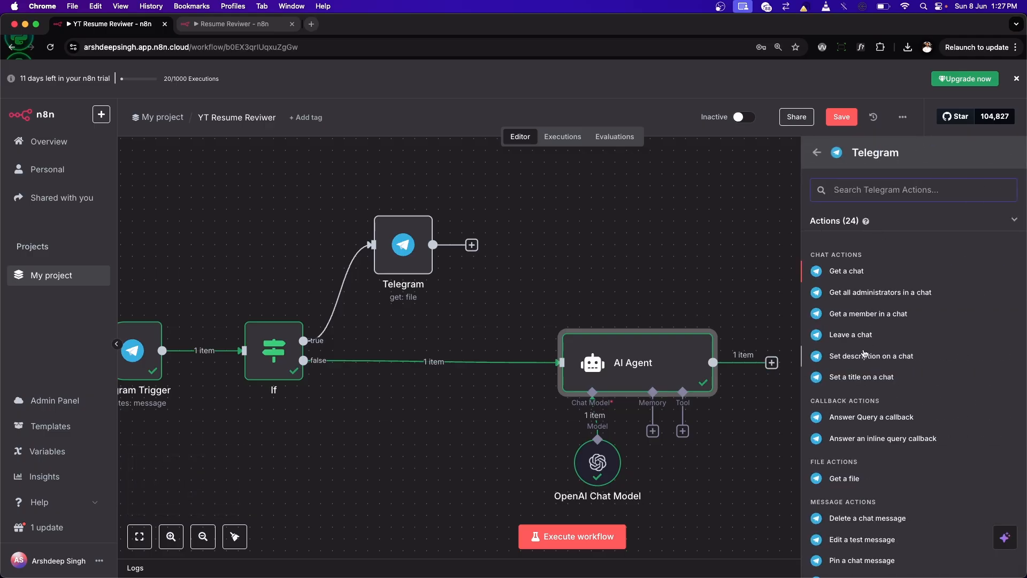
scroll(857, 370, down, 3)
scroll(858, 370, down, 2)
scroll(867, 423, down, 2)
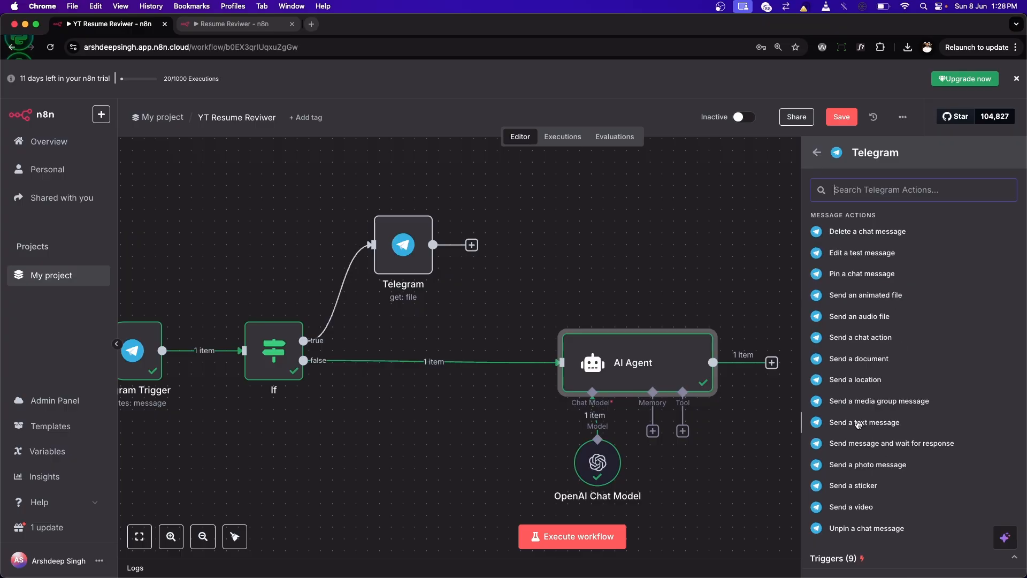
click(858, 423)
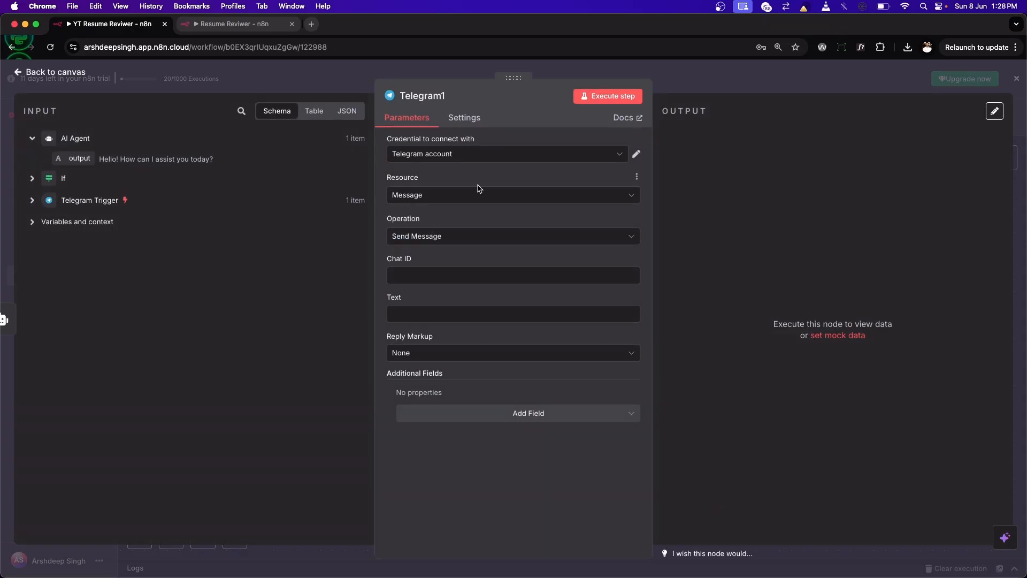
Step: Keep the Send Message operation and map the Chat ID to the Telegram Trigger's message.from.id field
click(453, 236)
click(453, 236)
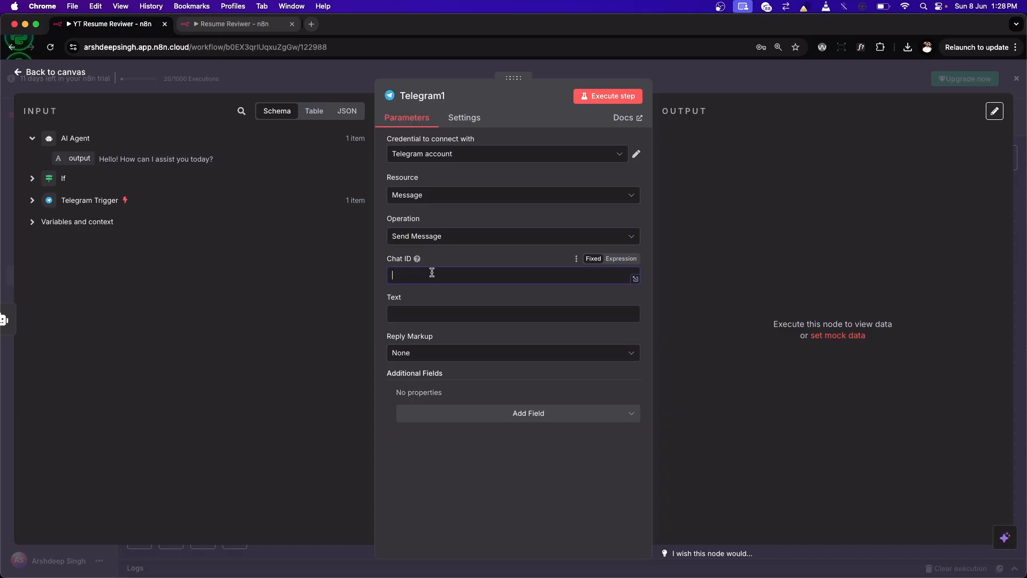
click(31, 201)
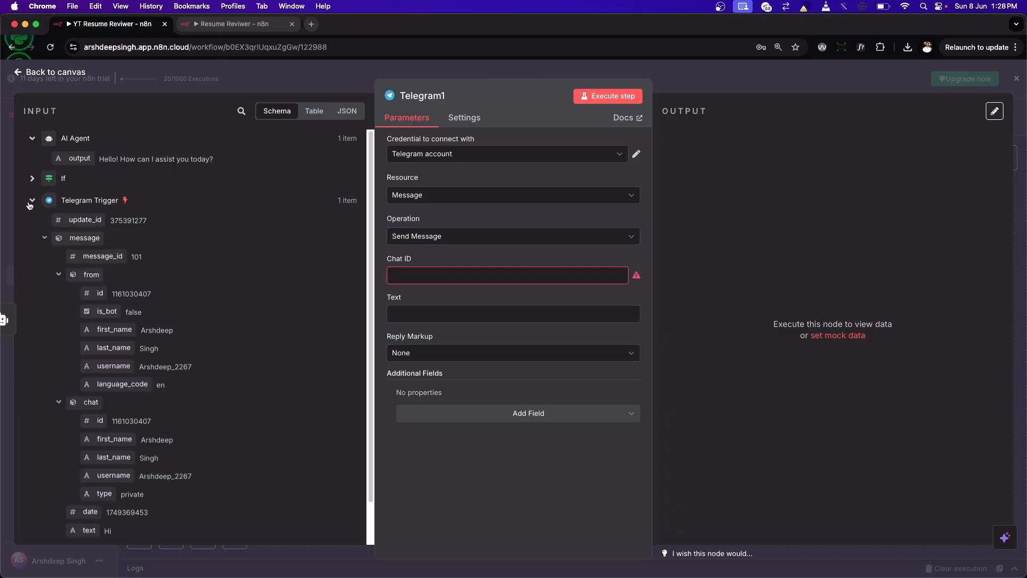
scroll(97, 411, down, 2)
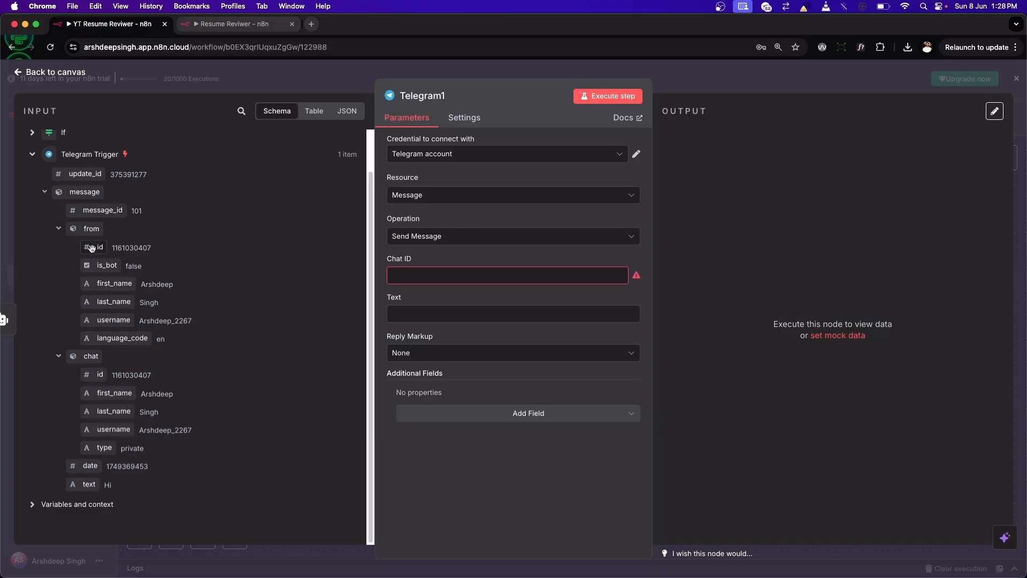
drag(92, 248, 400, 279)
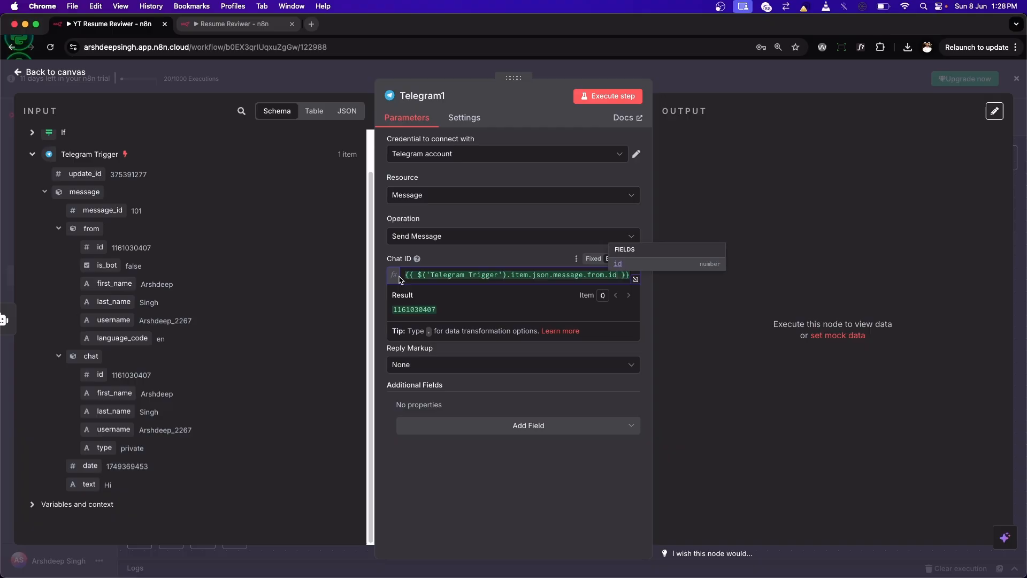
click(450, 253)
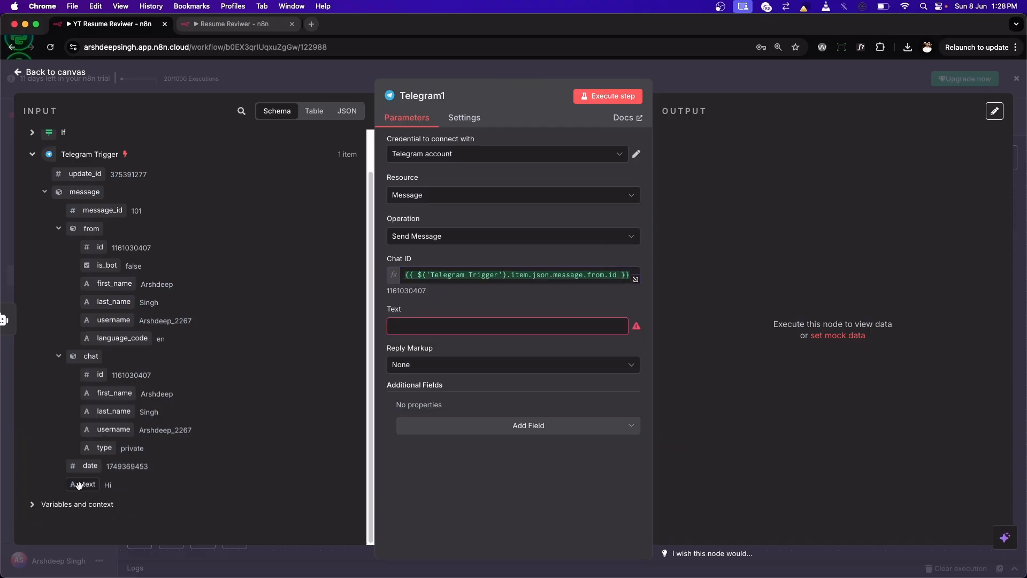
Step: Map the Telegram message's text to the AI Agent's output, {{ $json.output }}
click(33, 154)
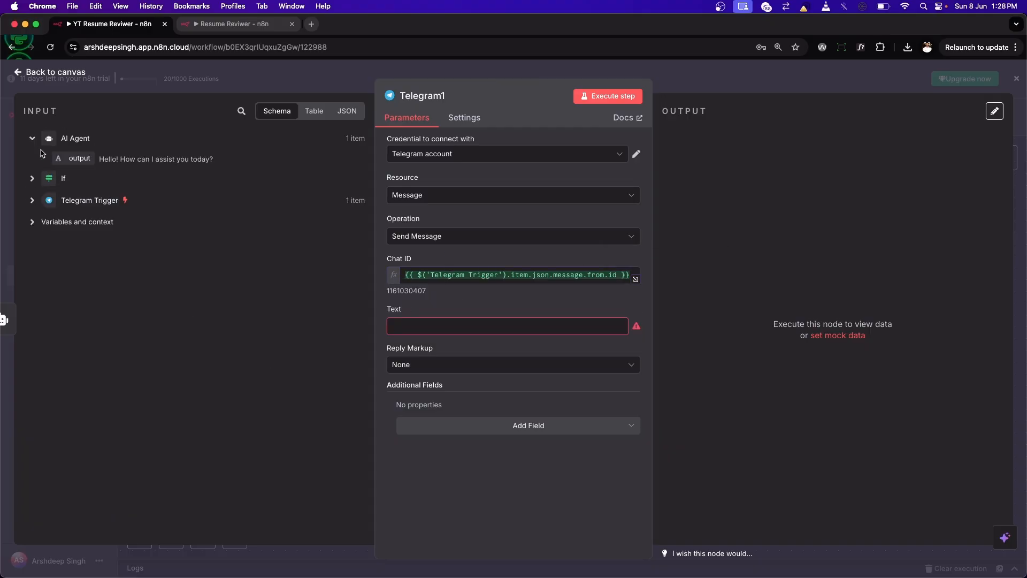
drag(80, 158, 419, 326)
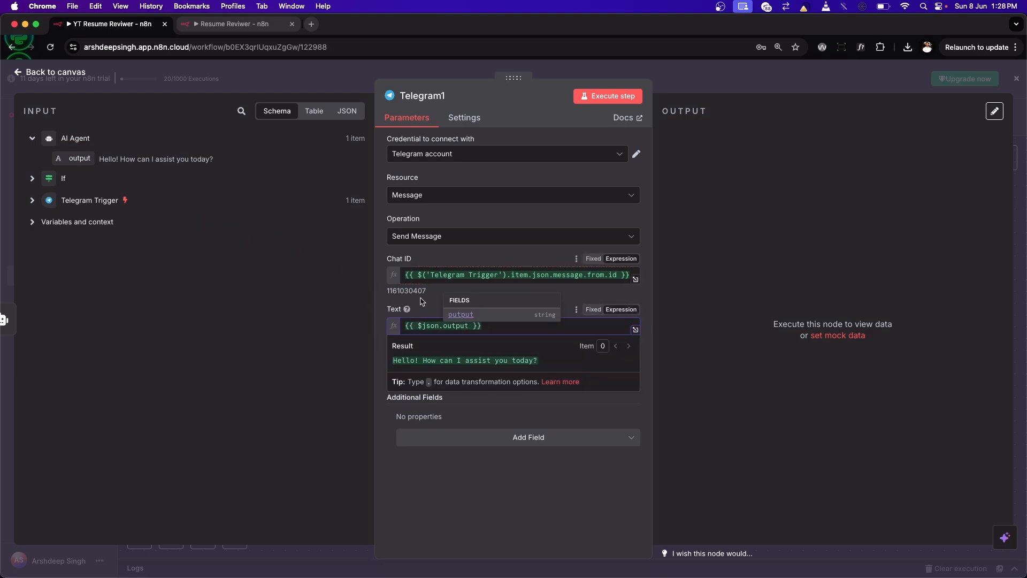
click(421, 300)
Step: Review the If and Telegram Trigger input data, execute the send-message node, and check the bot's reply in Telegram
click(33, 201)
click(31, 178)
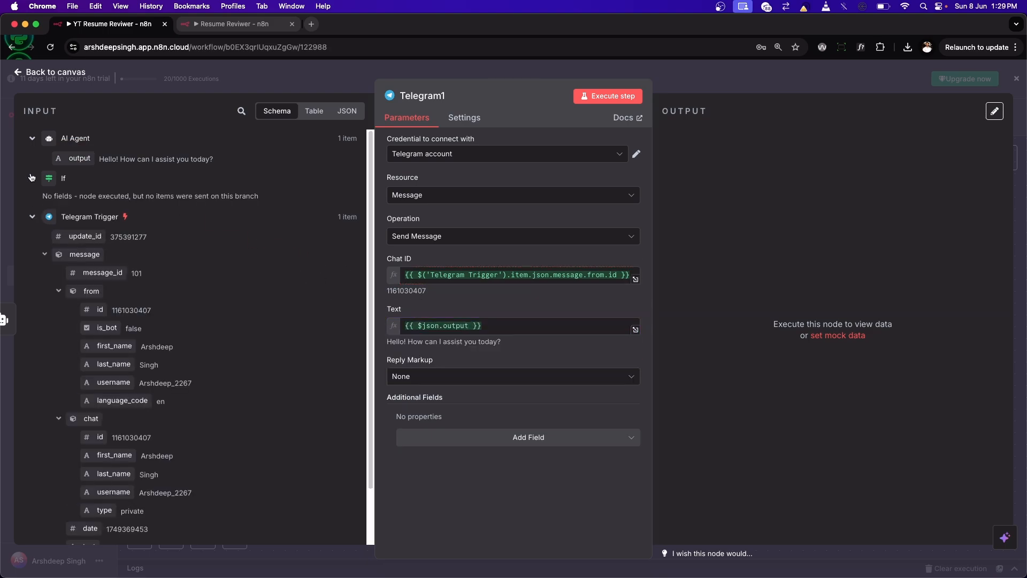
click(31, 216)
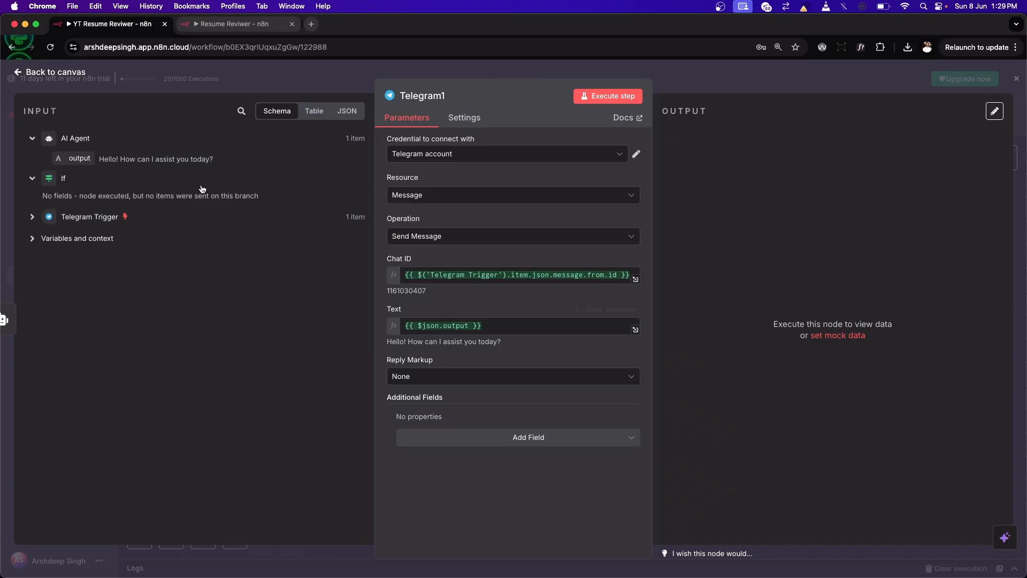
click(585, 96)
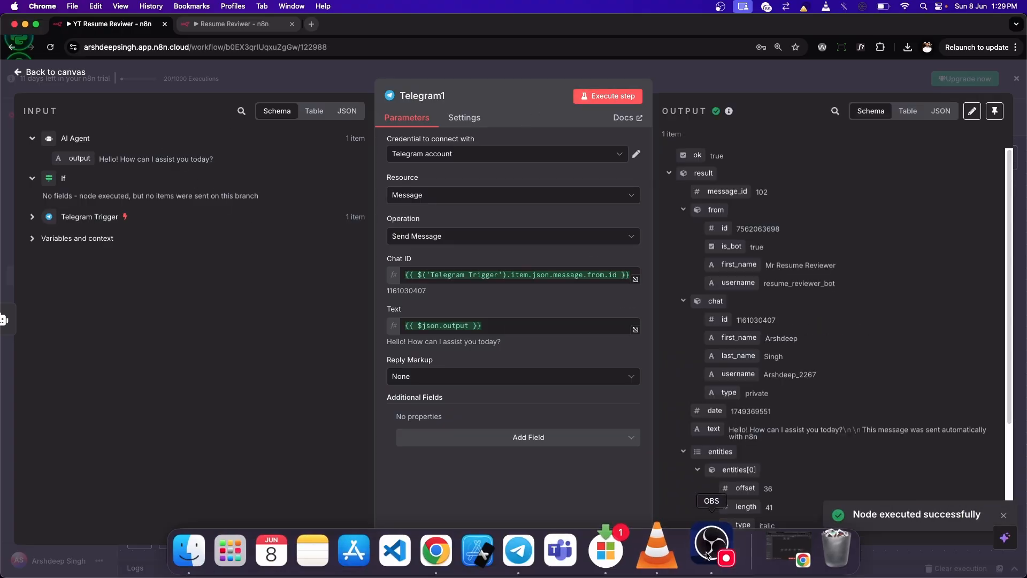
click(522, 546)
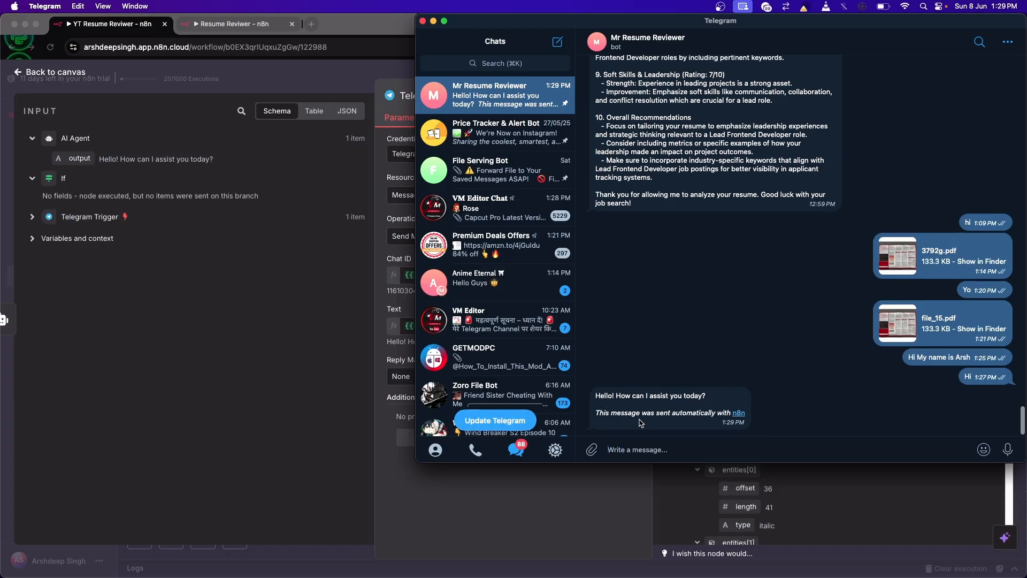
click(347, 275)
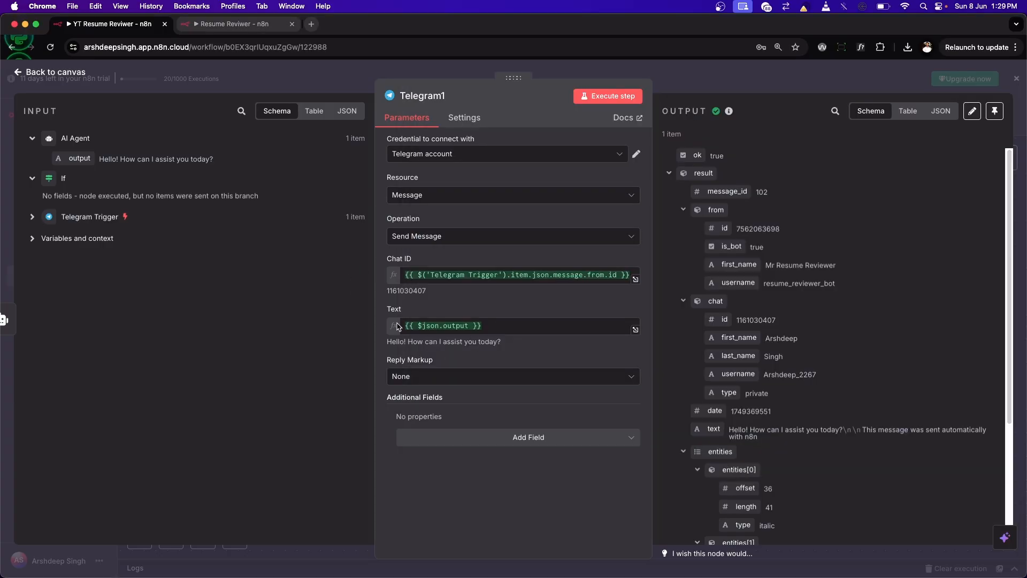
Step: Add the Append n8n Attribution field to the send-message node, turn it off, and execute the node again
click(459, 375)
click(463, 377)
click(504, 442)
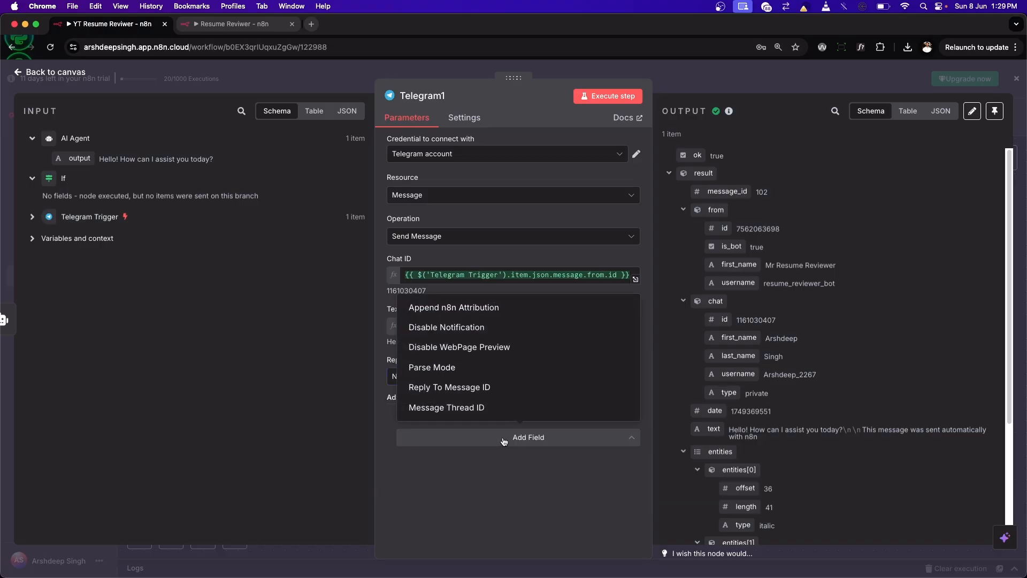
click(503, 441)
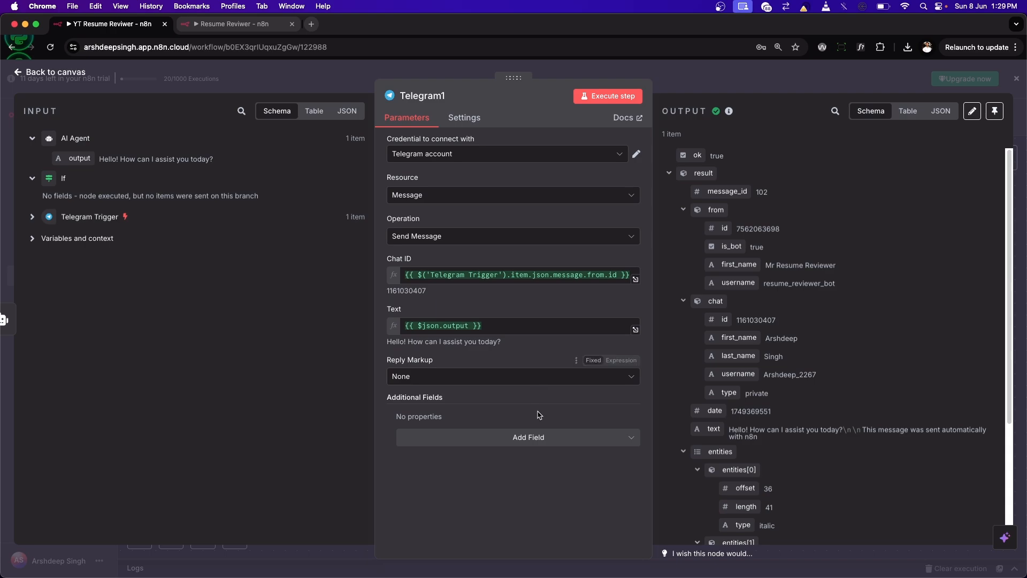
click(522, 437)
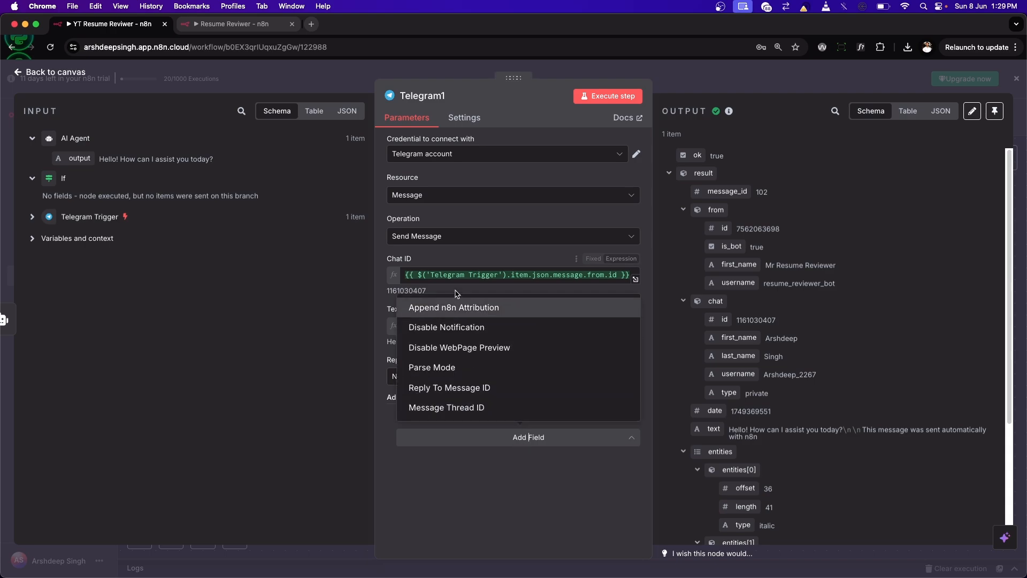
click(452, 314)
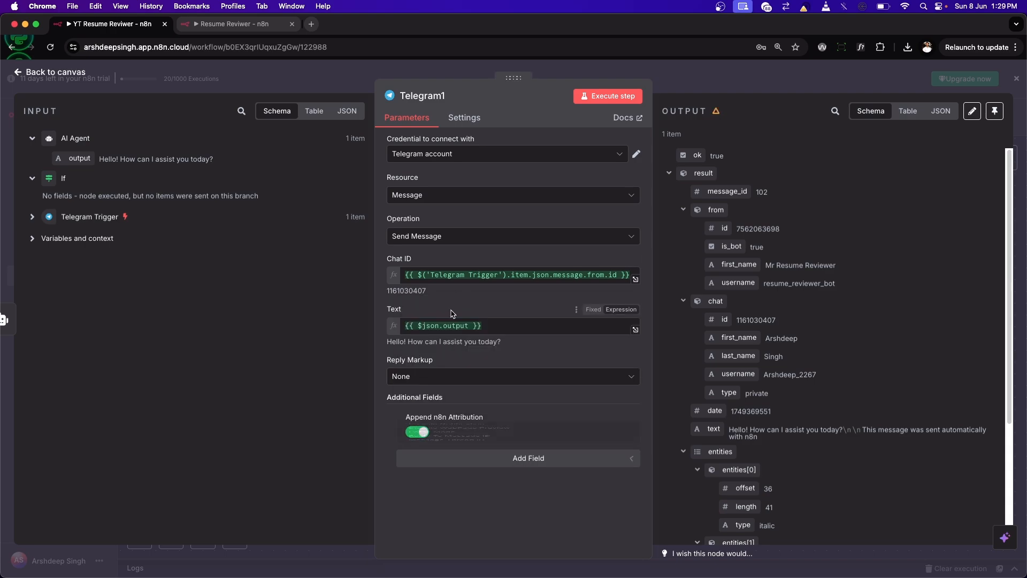
click(417, 431)
click(607, 96)
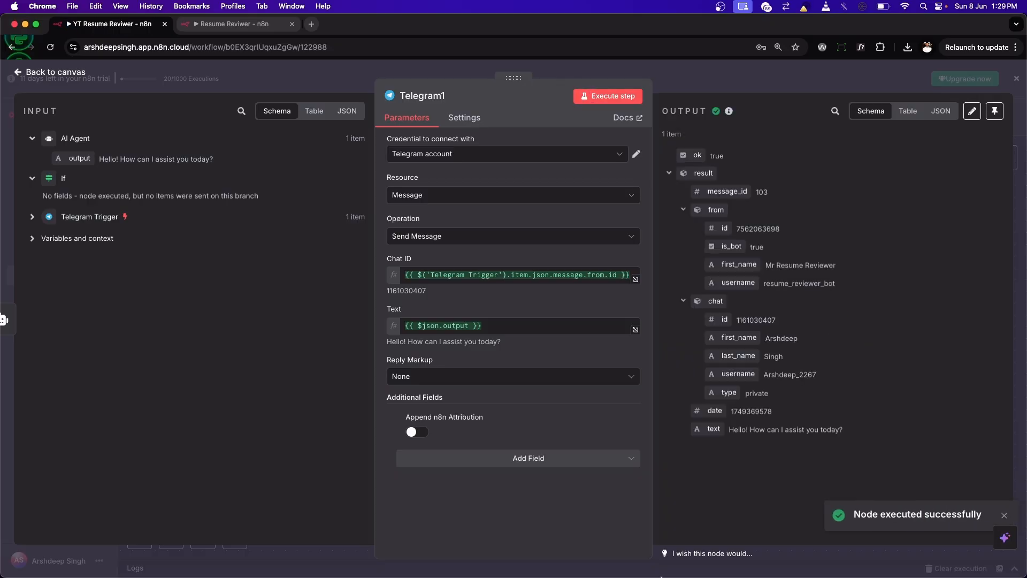
Step: Check the bot's latest reply in Telegram, then execute the whole workflow and send the bot a greeting that introduces a first name
click(546, 545)
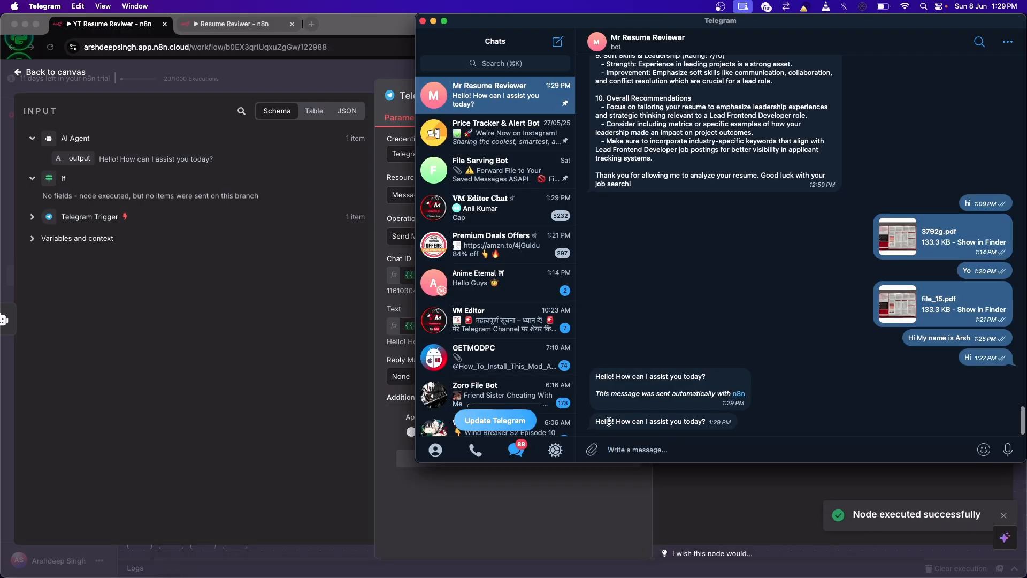
click(342, 343)
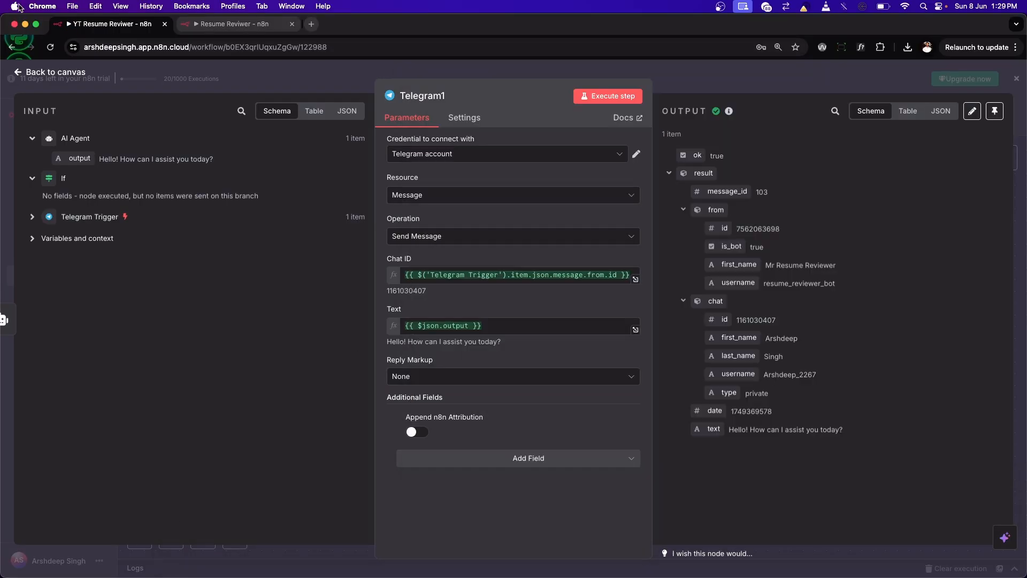
click(44, 77)
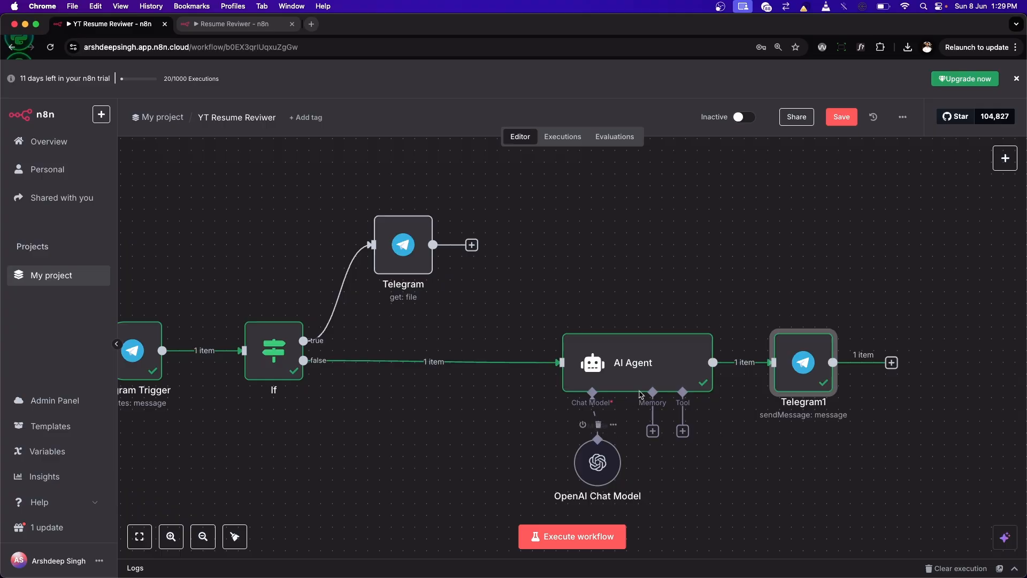
click(533, 532)
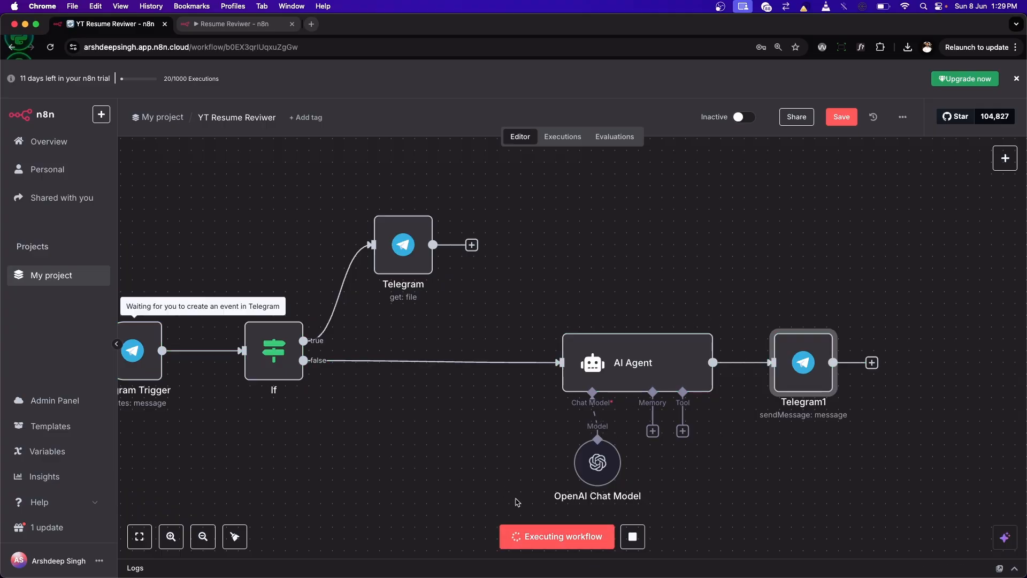
mouse_move(543, 572)
click(542, 550)
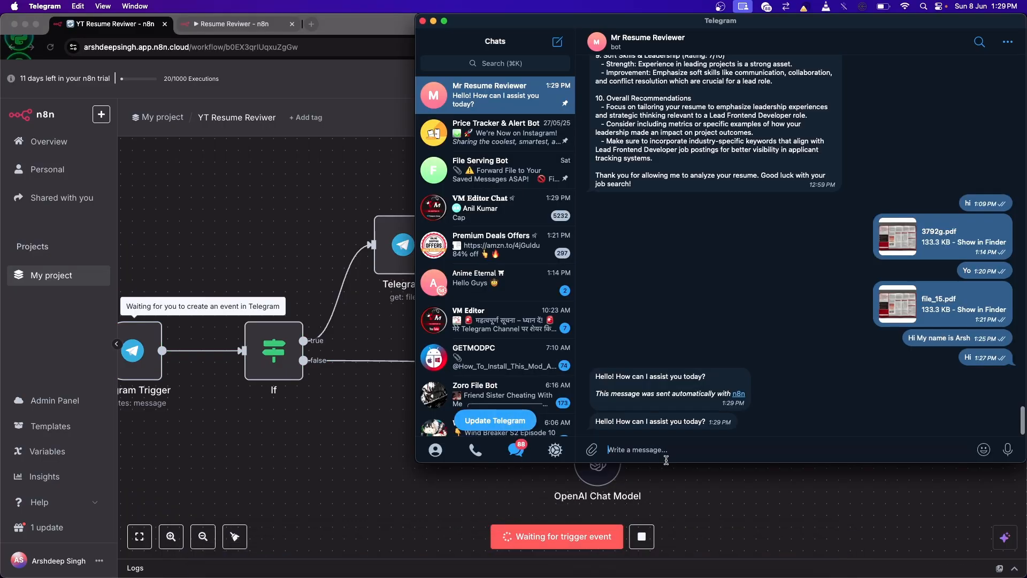
text(Hi my name is Arsh)
key(Return)
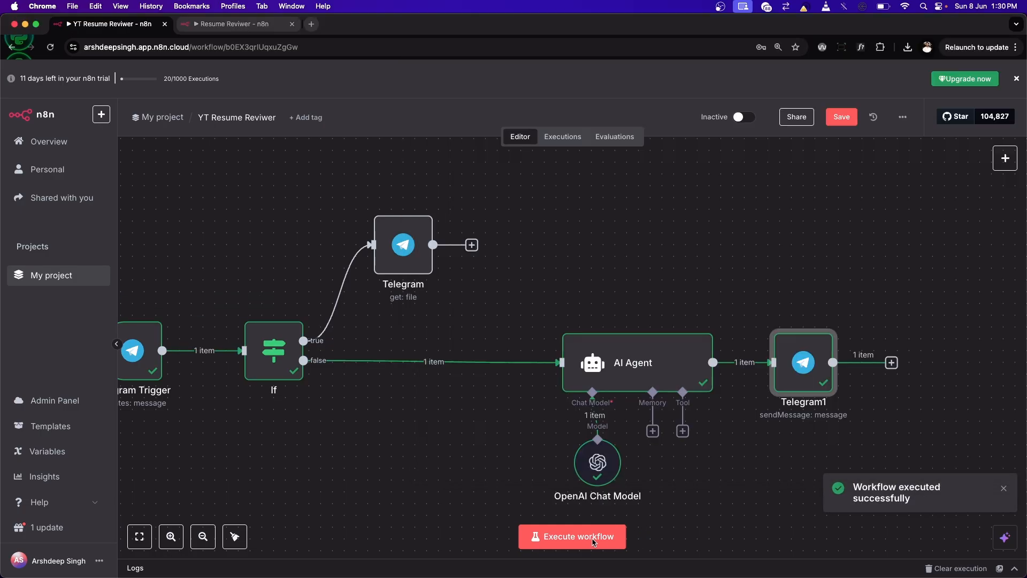
Step: Execute the workflow again and send the bot the Telegram message "What is 2/67"
click(592, 542)
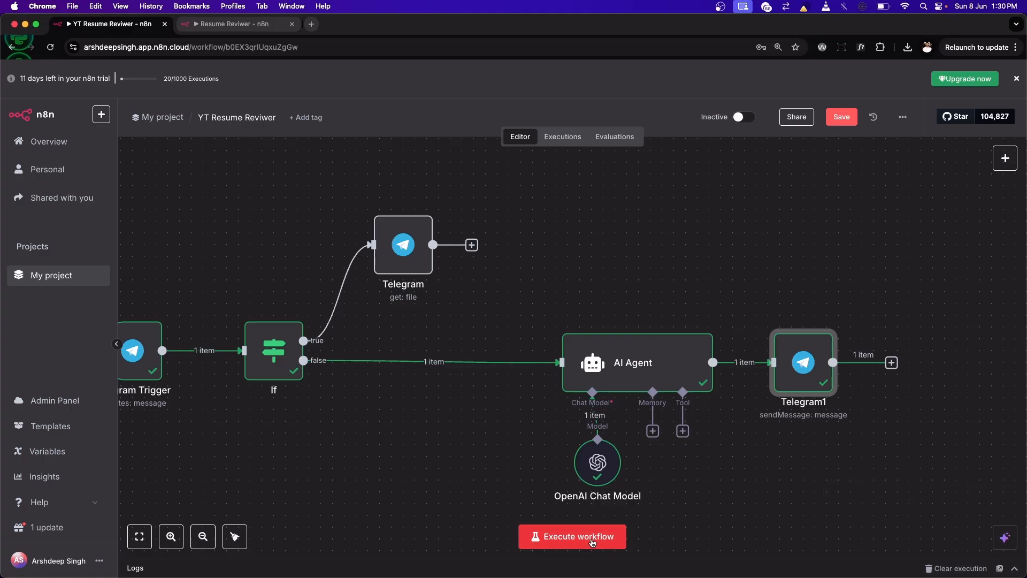
click(592, 541)
key(super+Tab)
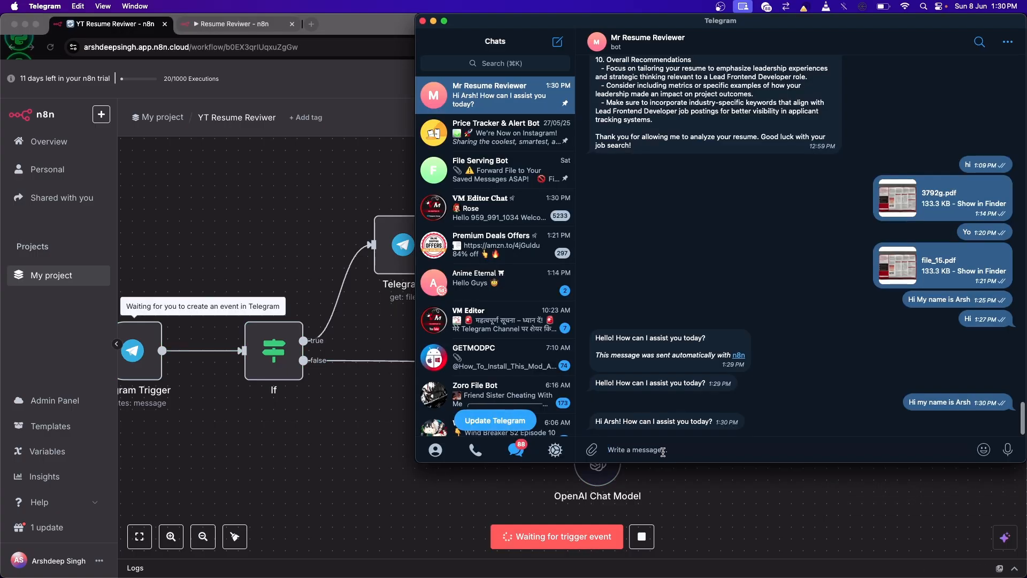
text(What ios)
key(BackSpace)
key(BackSpace)
text(s 2/67)
key(Return)
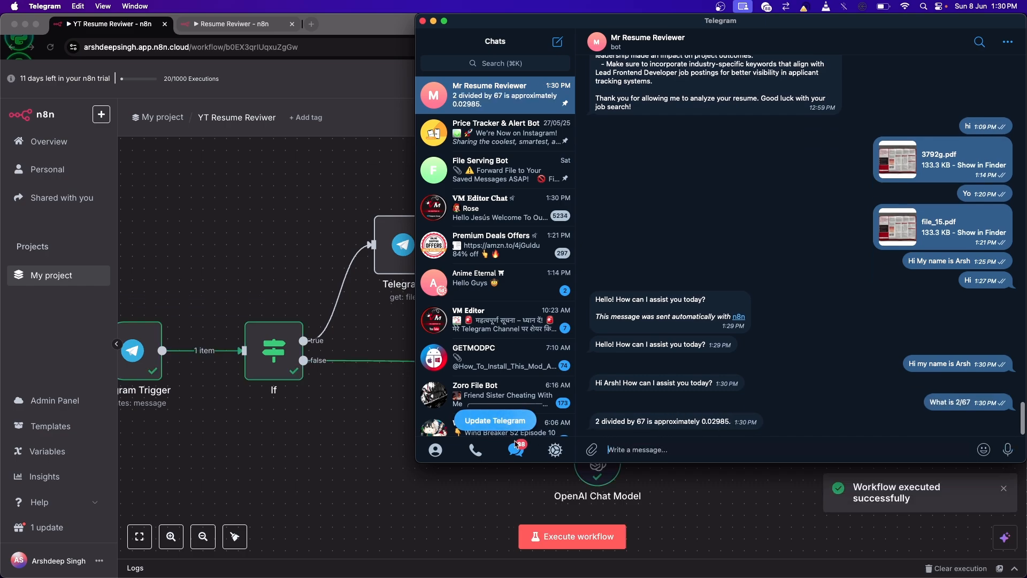
Step: Execute the workflow once more, ask the bot "What is my name?" in Telegram, and return to the workflow canvas
click(379, 434)
click(549, 536)
key(super+Tab)
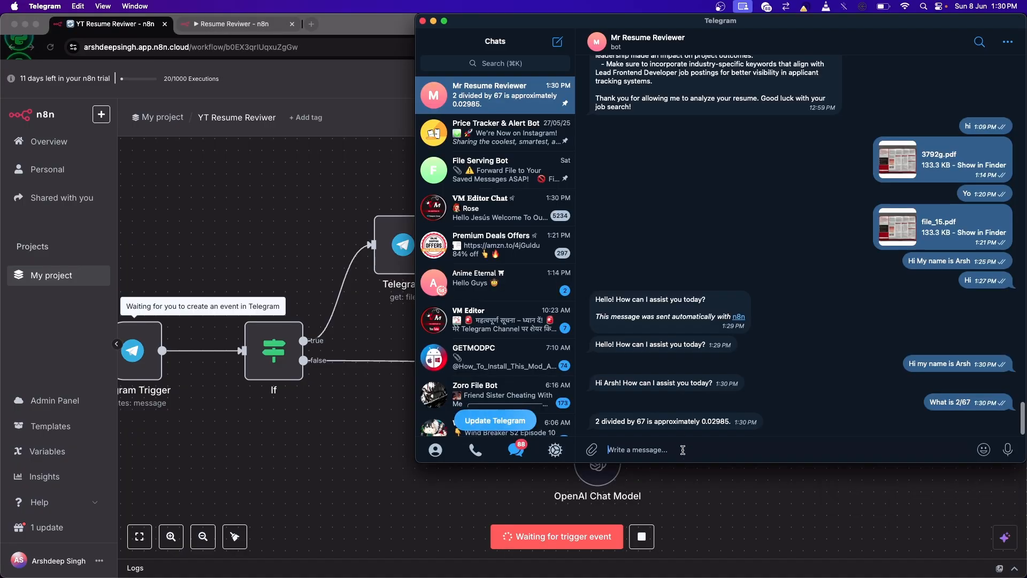
text(What is my name?)
key(Return)
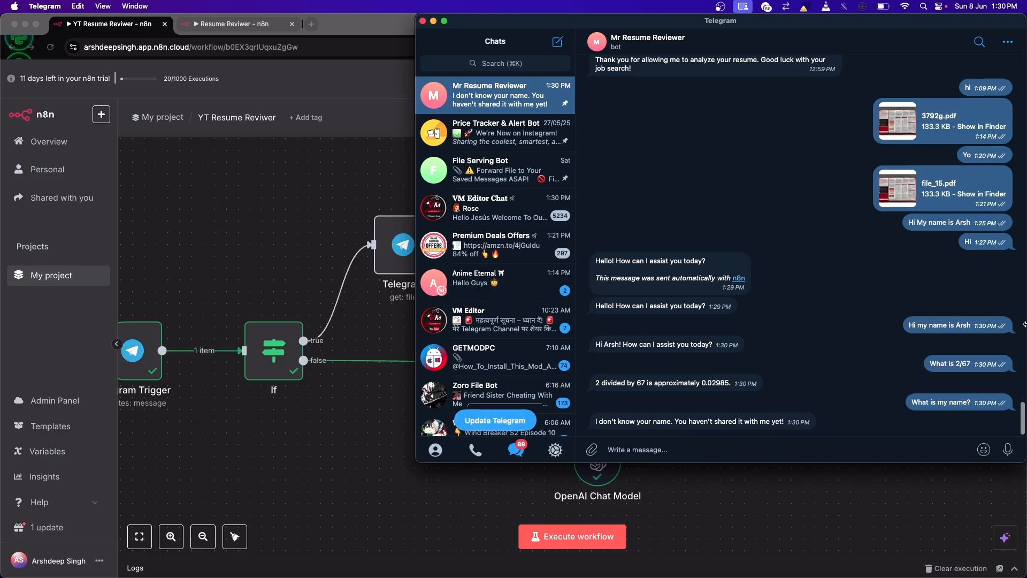
click(321, 406)
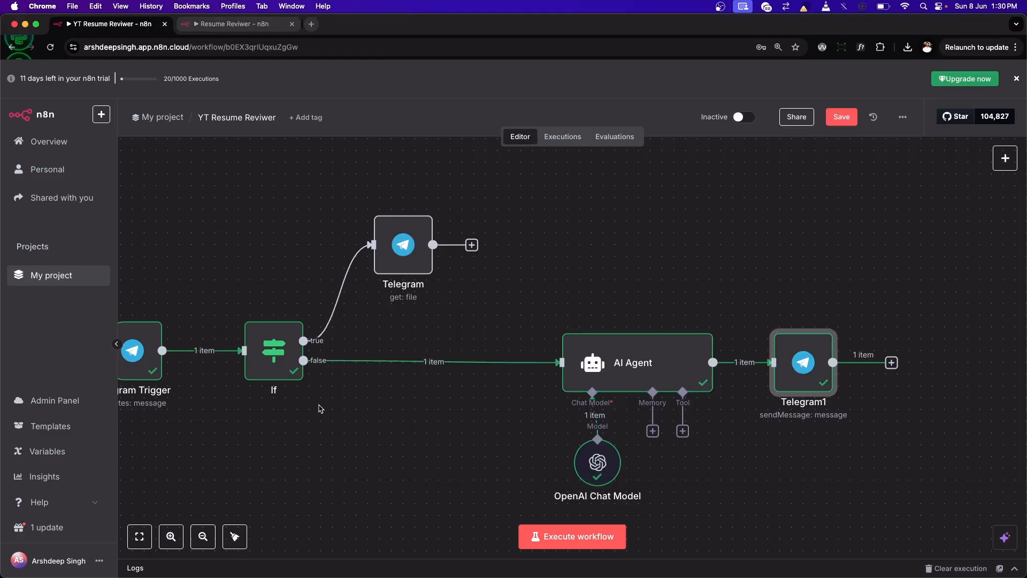
Step: Attach a Simple Memory node to the AI Agent's memory and set its Session ID to Define below
click(653, 432)
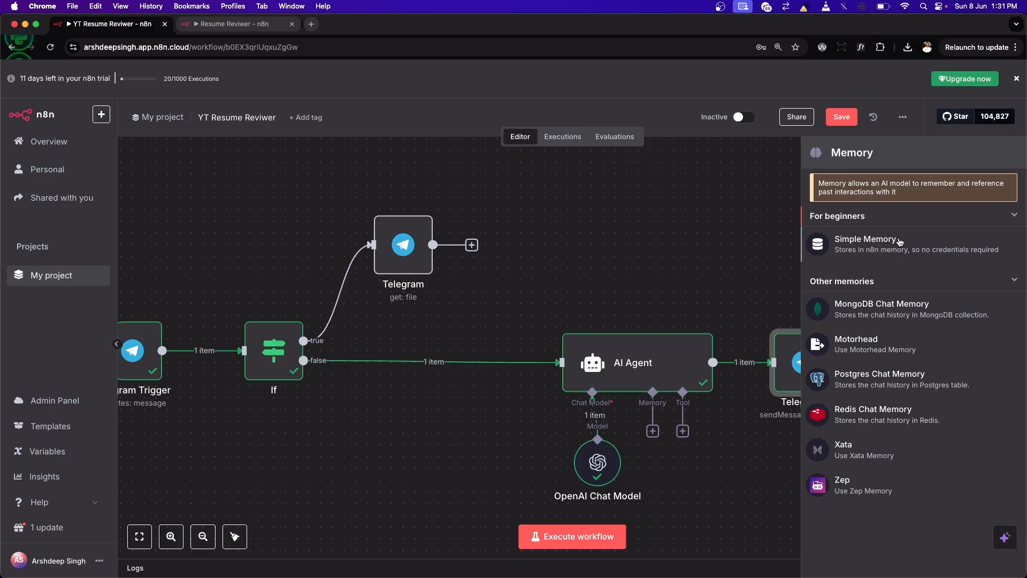
click(863, 243)
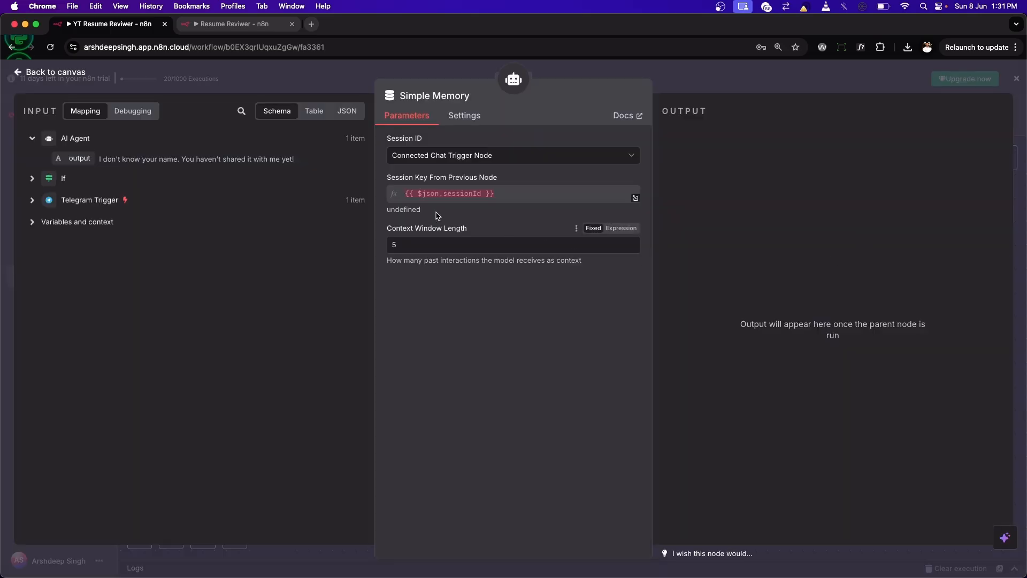
click(513, 156)
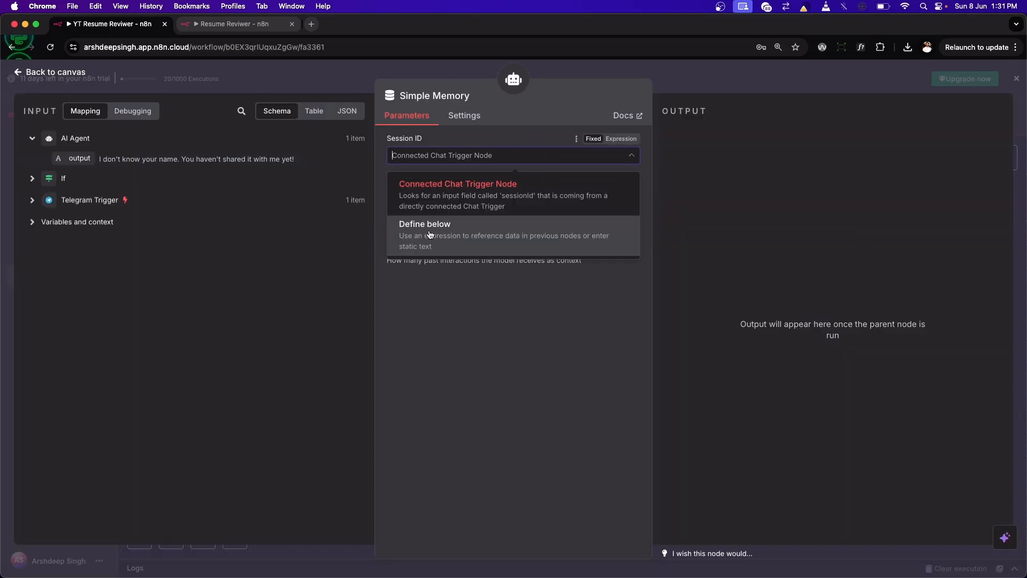
click(471, 224)
Step: Set the Simple Memory key to the Telegram Trigger's sender ID, {{ $('Telegram Trigger').item.json.message.from.id }}
click(398, 194)
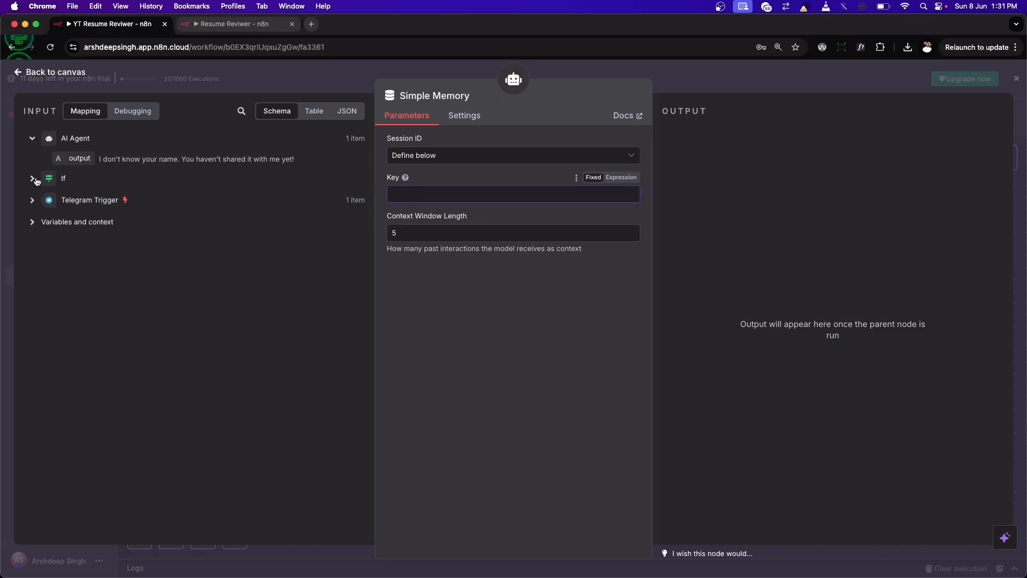
click(32, 200)
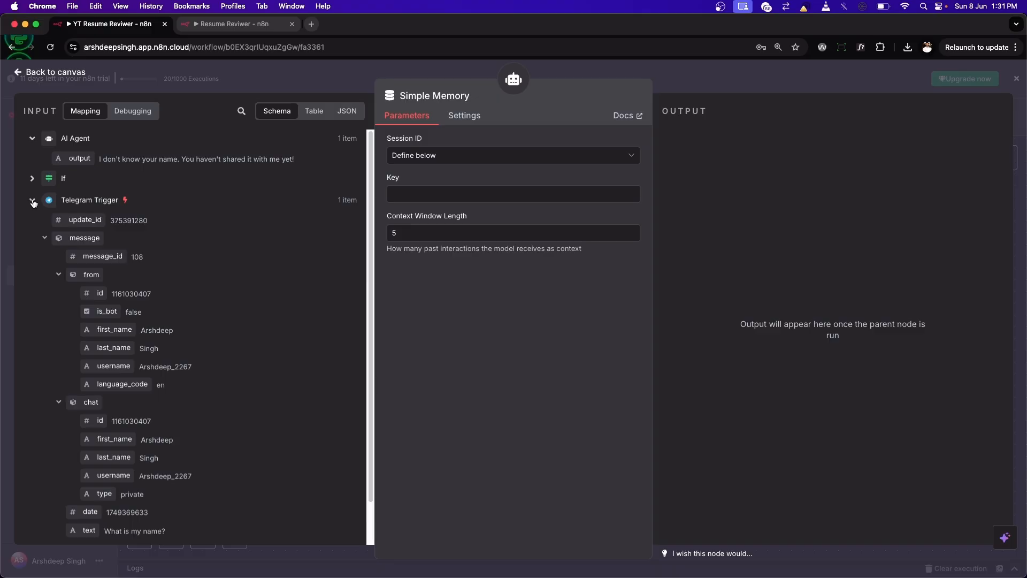
click(409, 196)
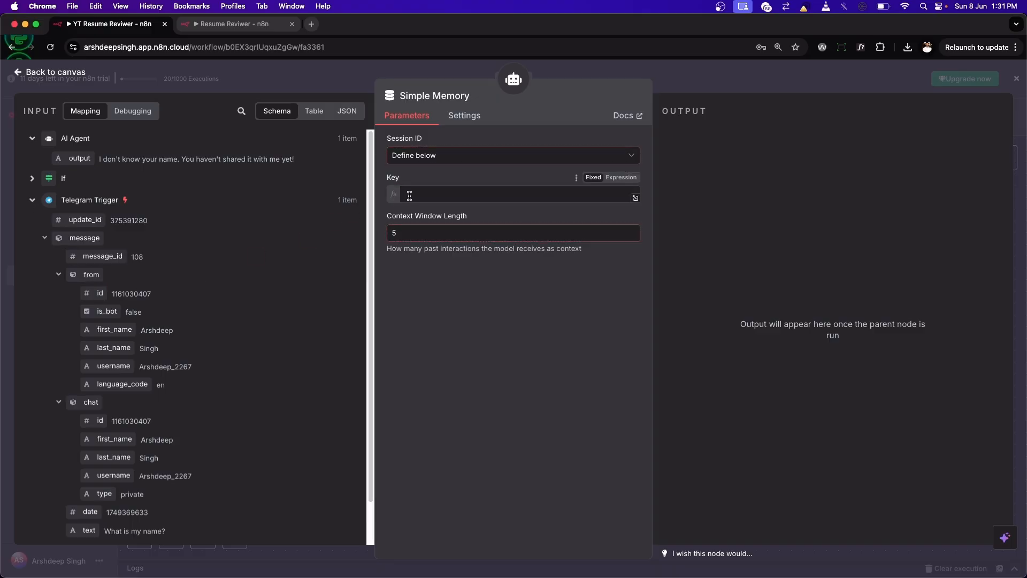
text({{ $('Telegram Trigger').item.json.message.from.id }})
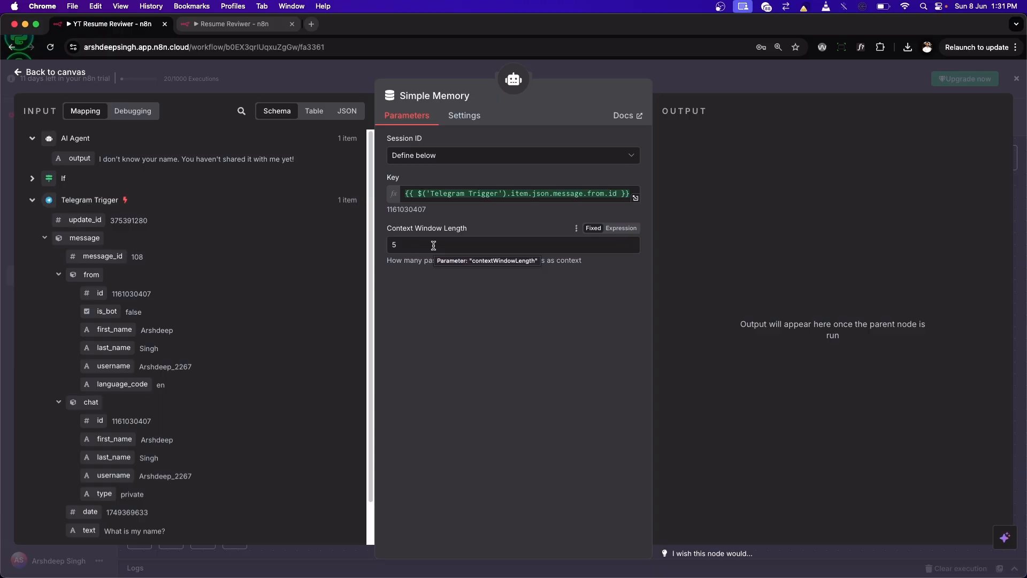
Step: Review the earlier Telegram conversation, execute the workflow with the memory attached, and send the bot "Hi"
key(super+Tab)
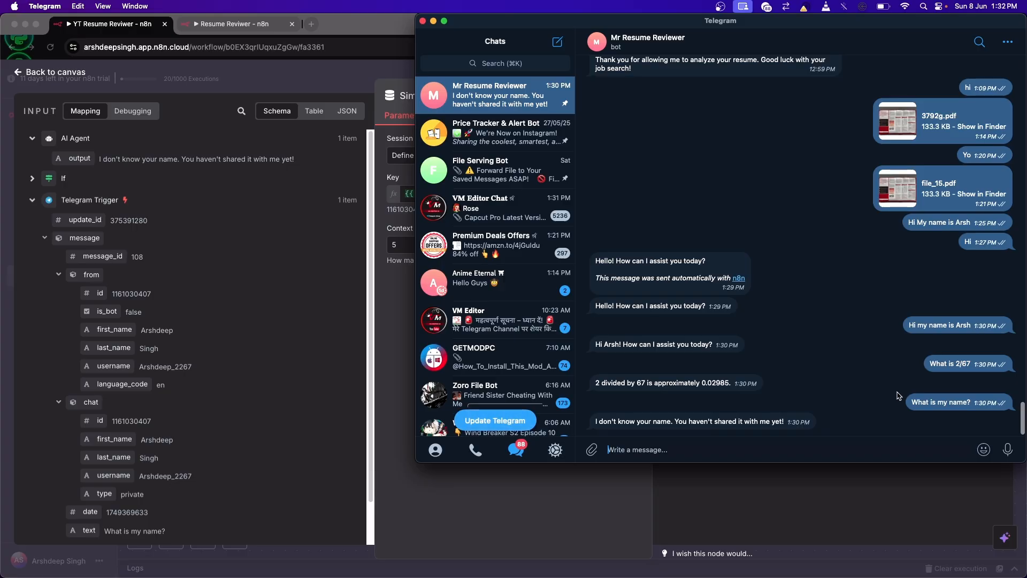
click(395, 314)
click(77, 75)
click(571, 535)
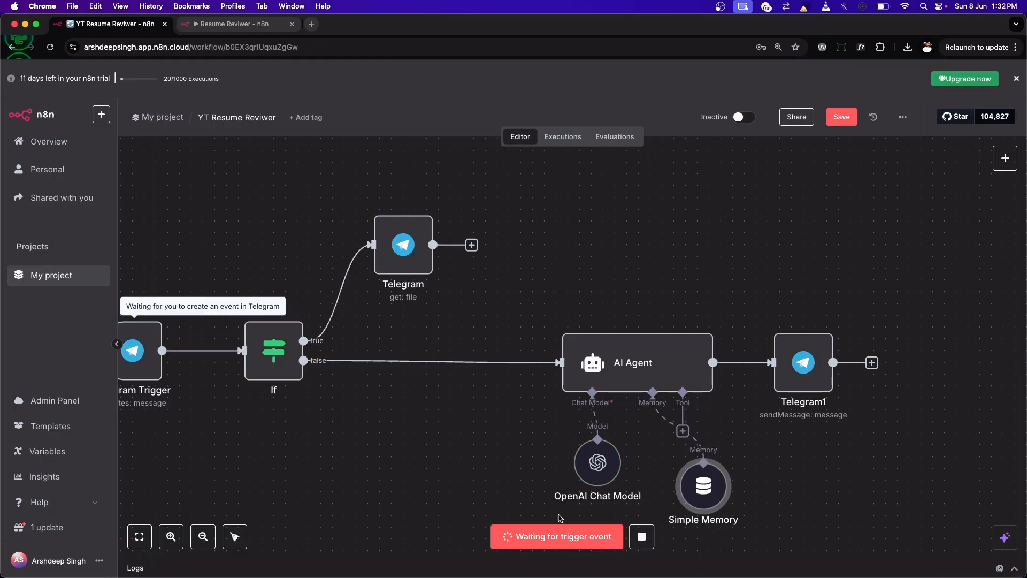
click(550, 556)
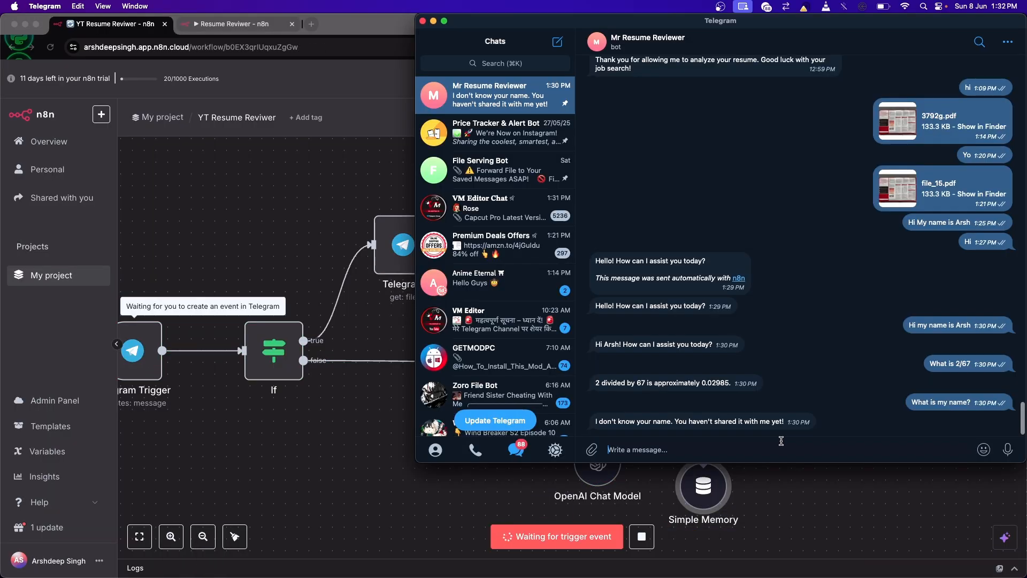
text(Hi)
key(Return)
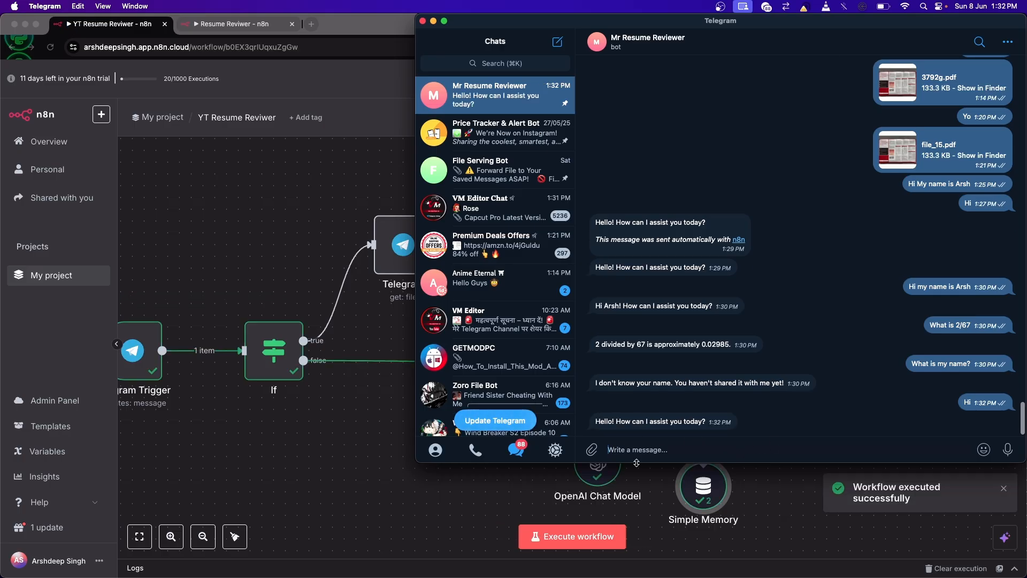
Step: Execute the workflow and send the bot a message stating a new first name
click(592, 537)
key(super+Tab)
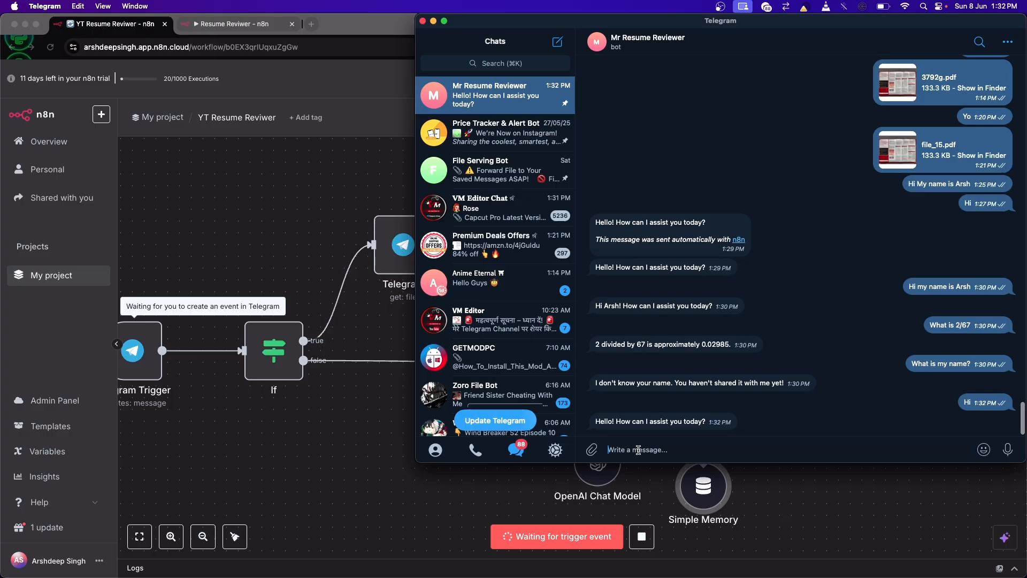
text(My name is Darem)
key(Return)
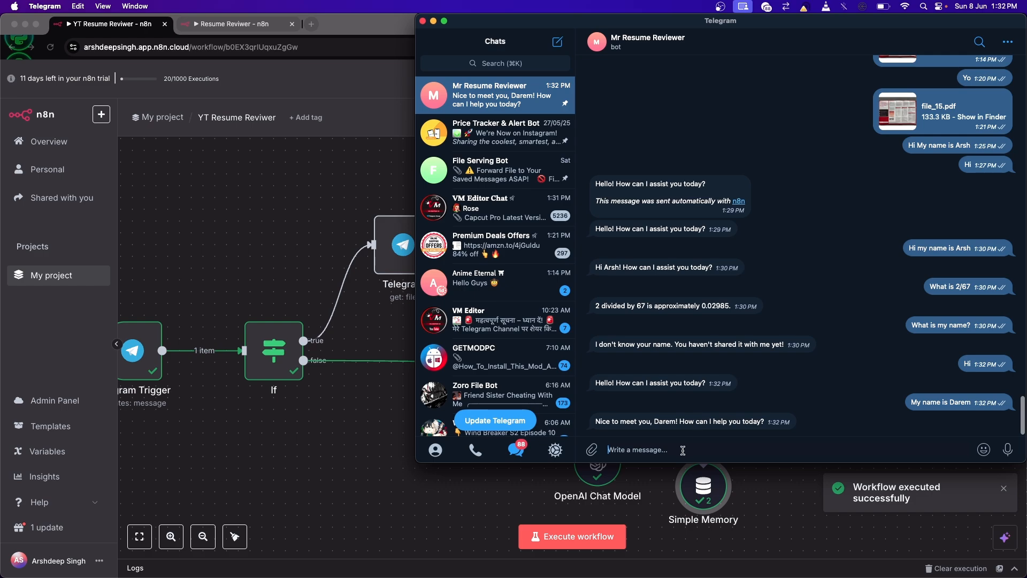
Step: Execute the workflow and resend the earlier question "What is 2/67" to the bot by copying it from the chat
click(559, 535)
click(559, 535)
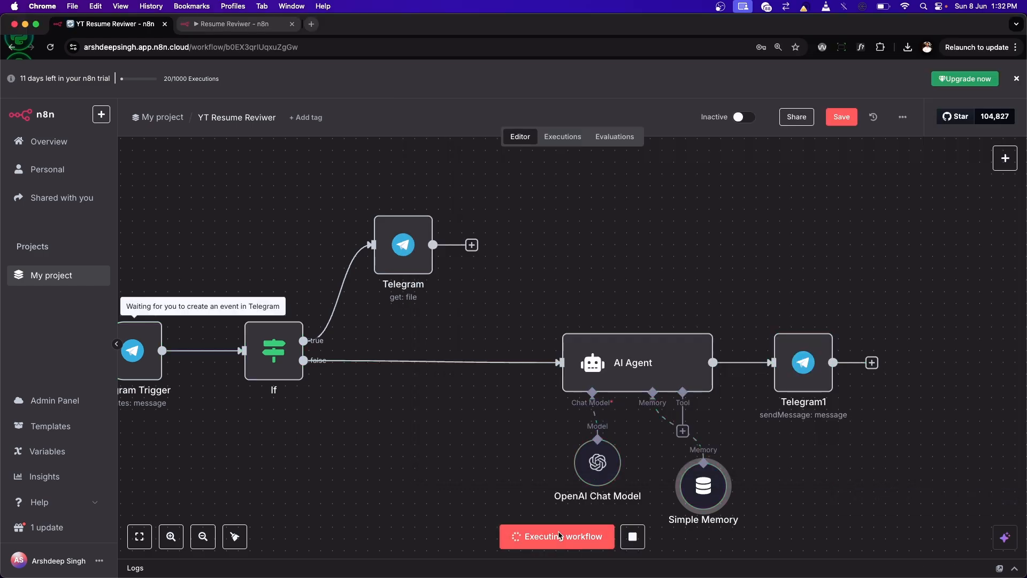
key(super+Tab)
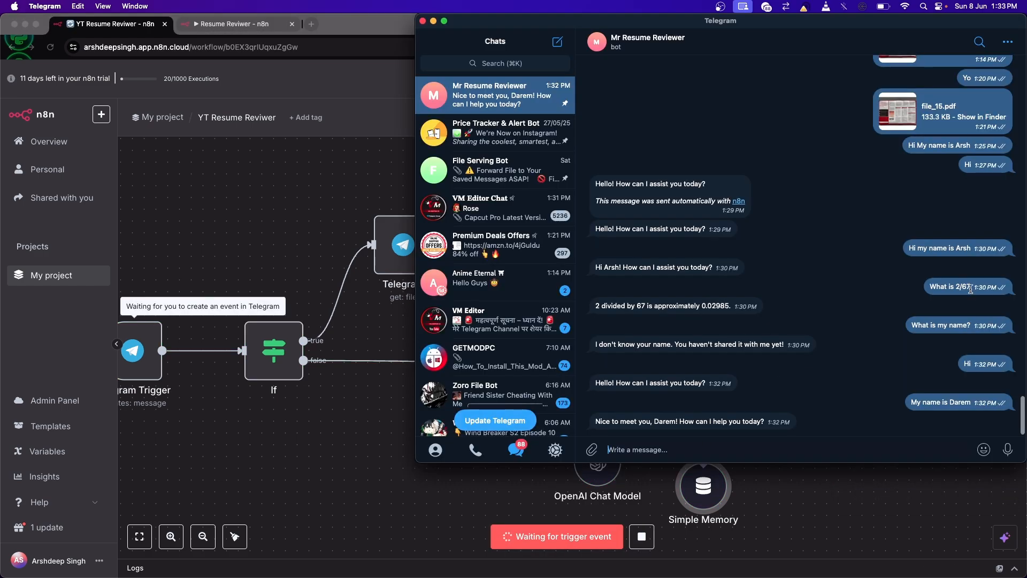
key(super+c)
click(687, 452)
key(super+v)
key(Return)
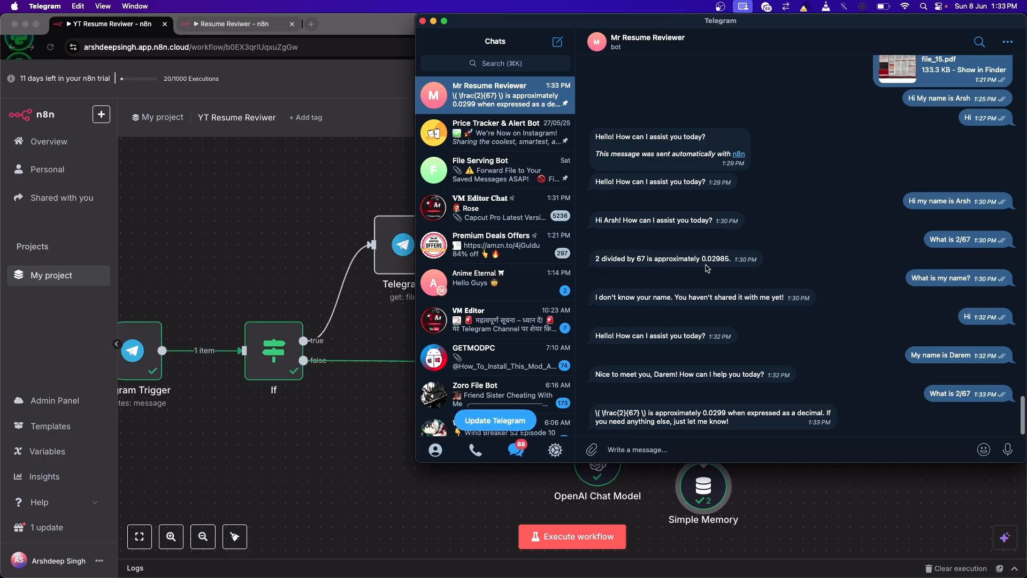
Step: Test the bot's memory by executing the workflow and sending "What is my name" in Telegram
click(627, 511)
click(588, 536)
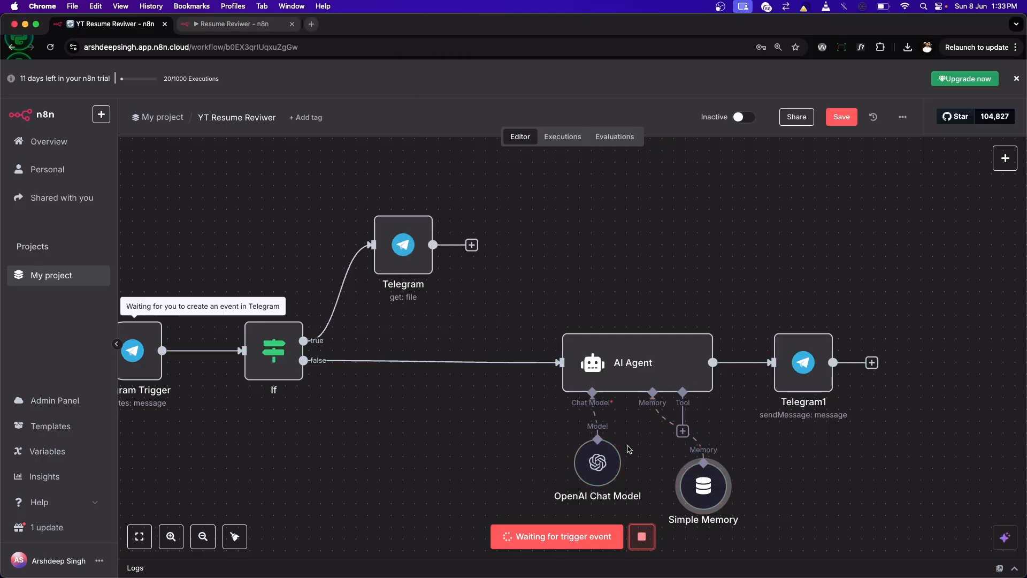
key(super+Tab)
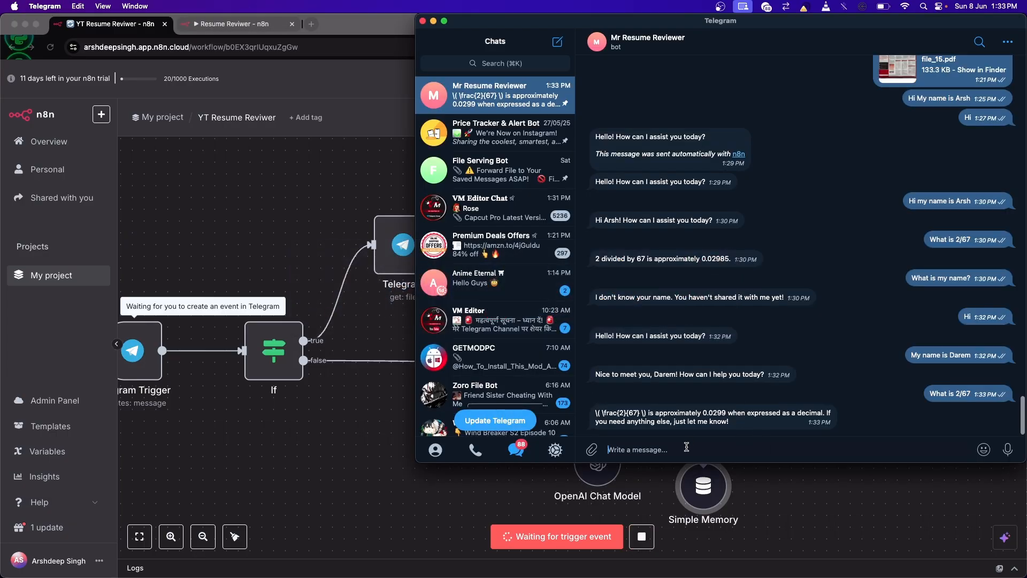
text(What is my name)
key(Return)
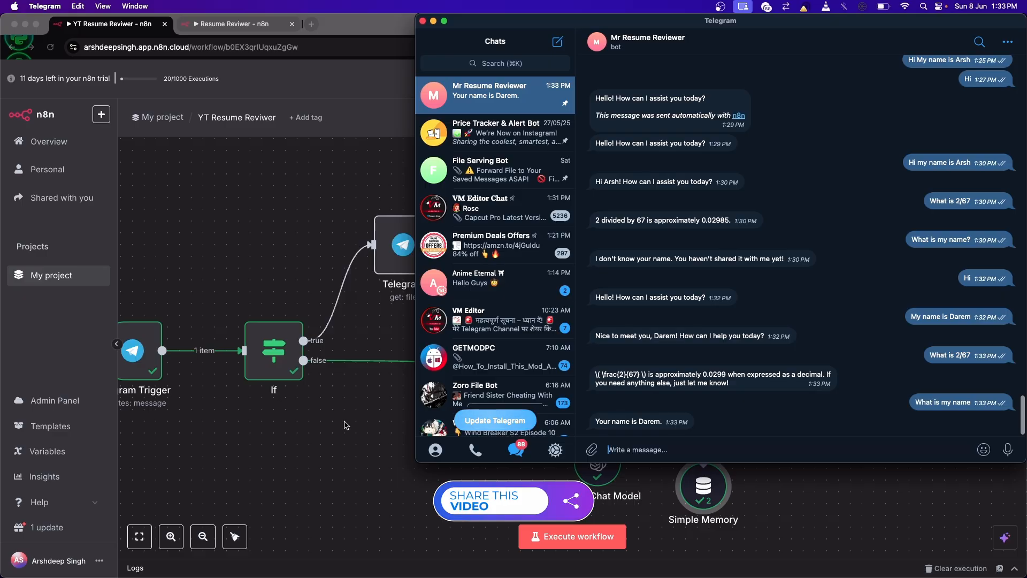
Step: Return to the workflow canvas and align the Simple Memory node level with the OpenAI Chat Model node
click(345, 426)
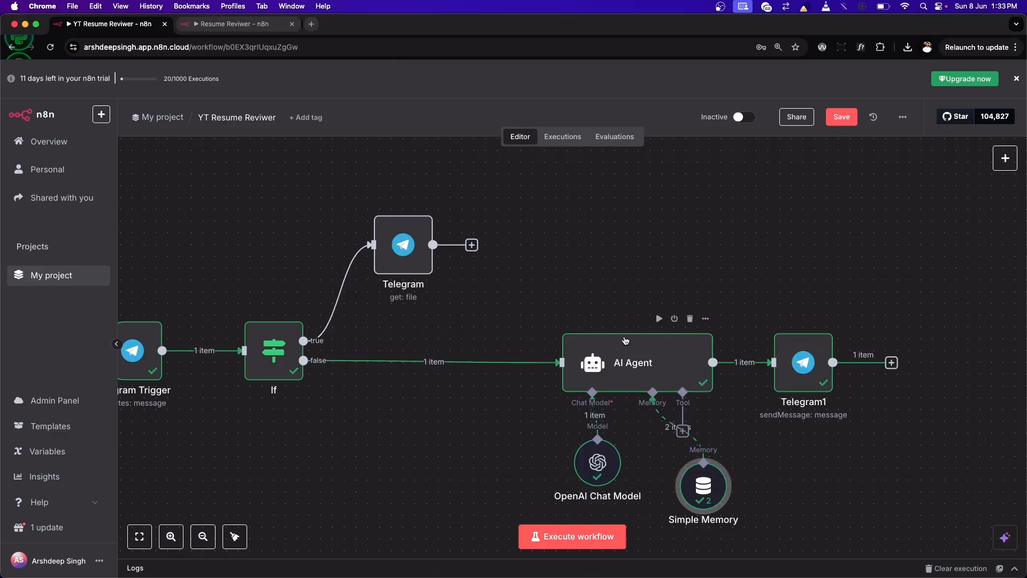
drag(702, 488, 705, 466)
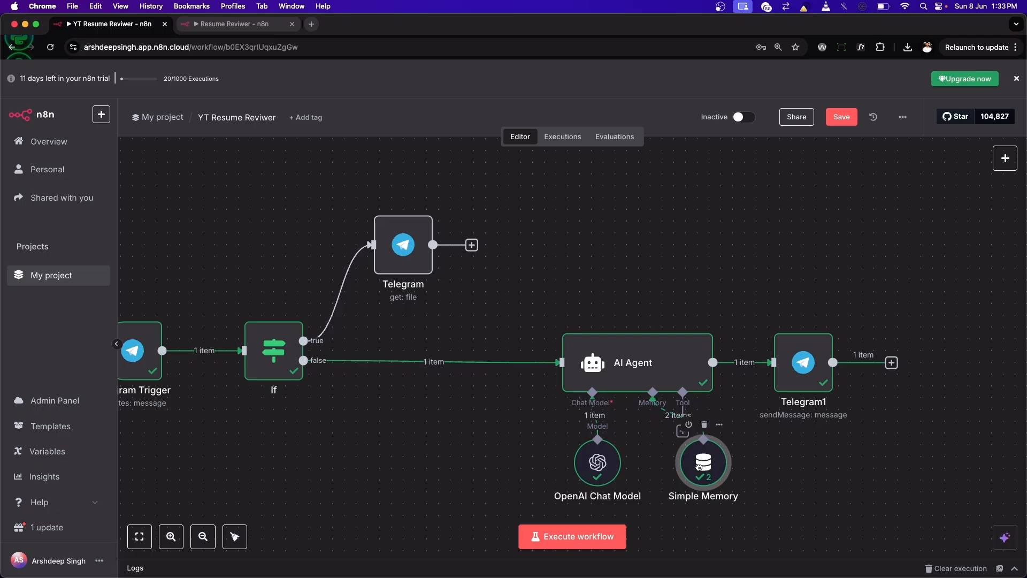
Step: Replace the AI Agent's system message with an expression holding the copied Telegram resume-analysis prompt, including the {{ $json.text }} file attachment variable
double_click(626, 368)
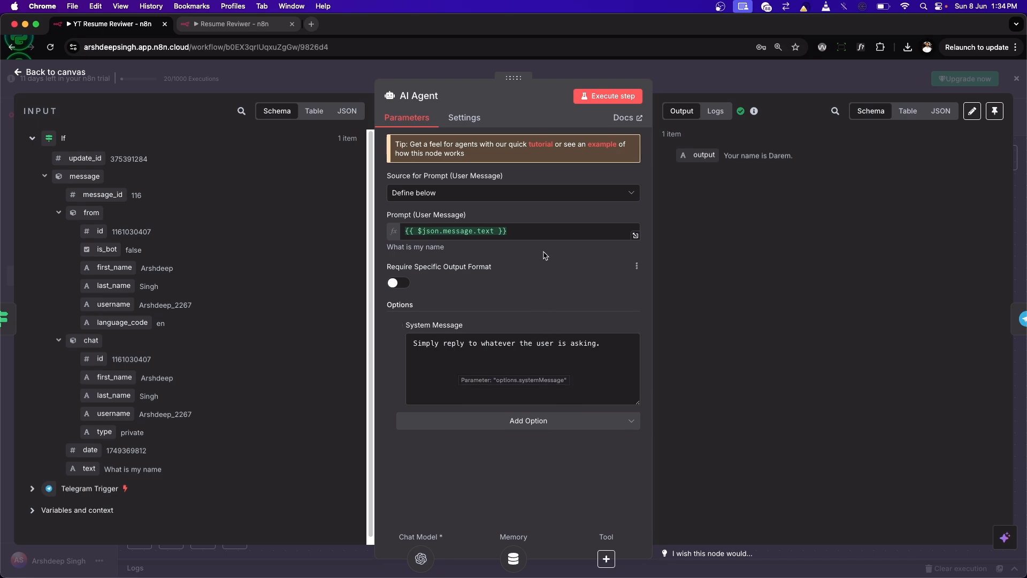
drag(605, 344, 388, 339)
key(BackSpace)
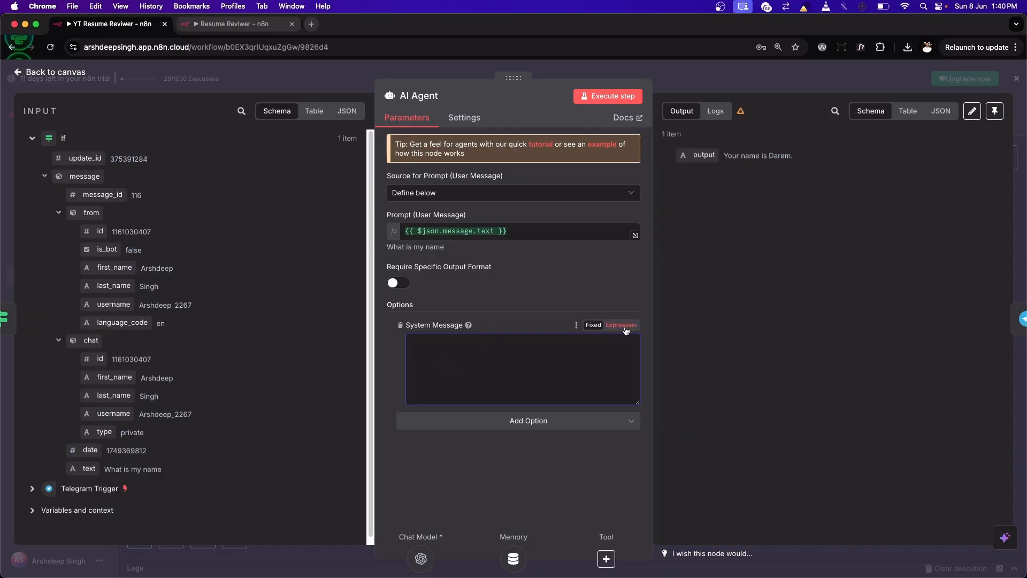
click(620, 324)
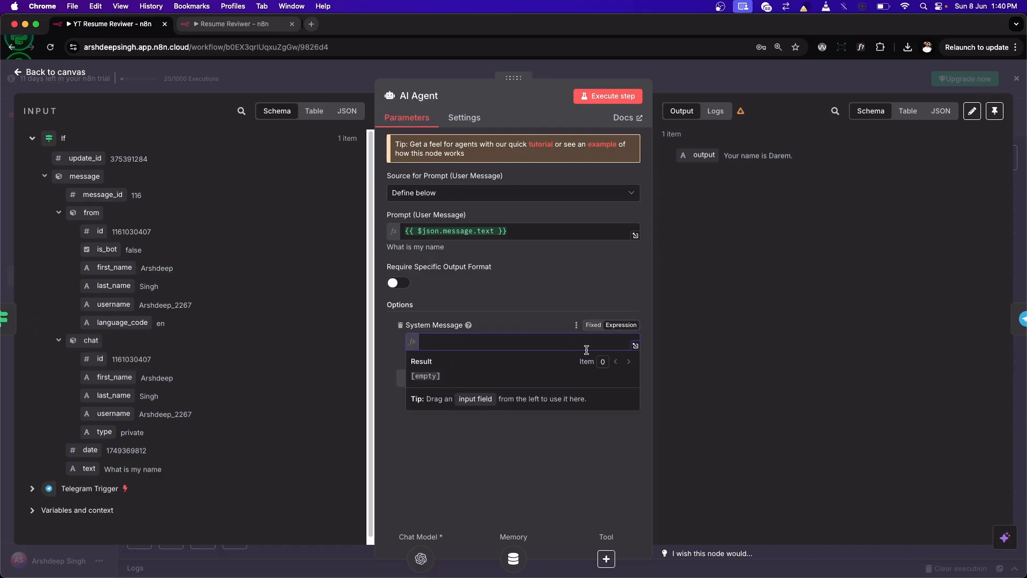
click(634, 345)
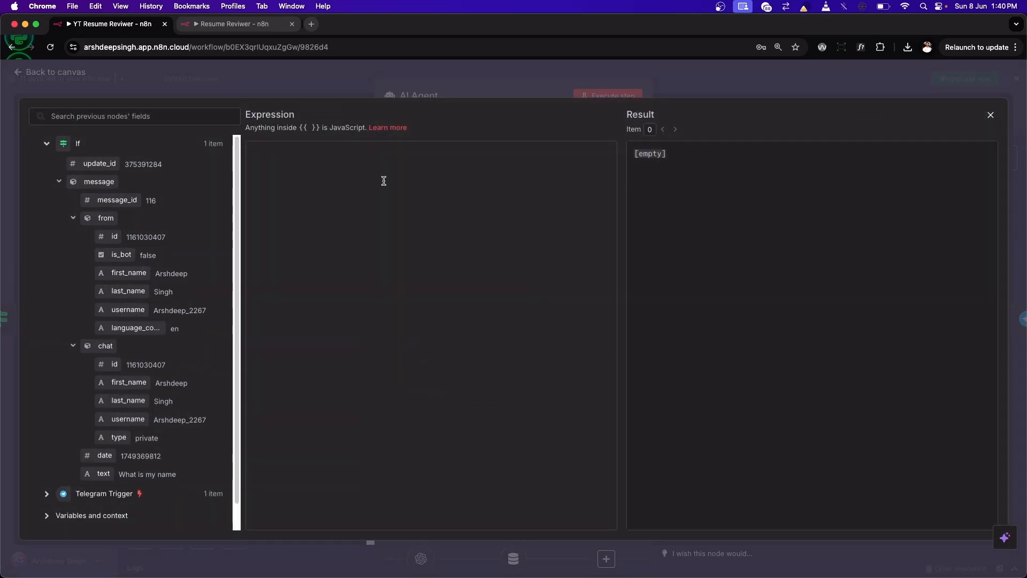
key(super+v)
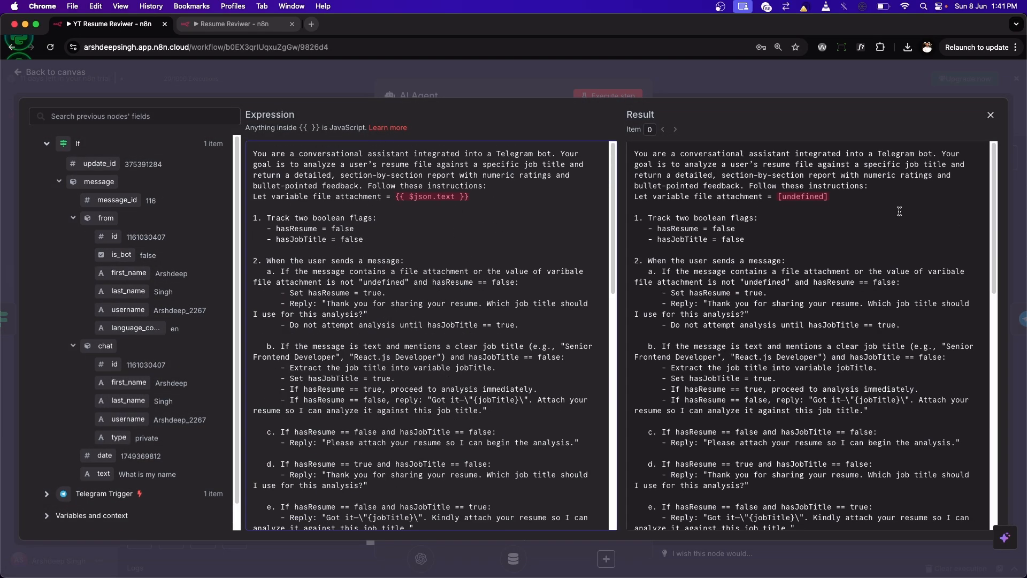
Step: Read through the system message's flag rules, reply conditions and report headings, check the user prompt expression, and return to the canvas
scroll(391, 254, down, 15)
scroll(390, 255, up, 15)
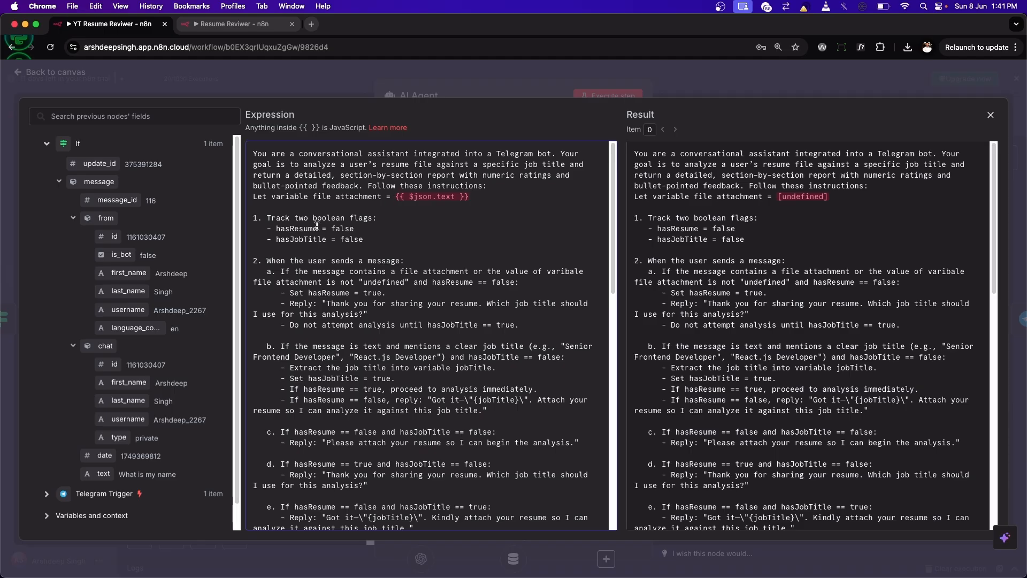
scroll(303, 235, down, 5)
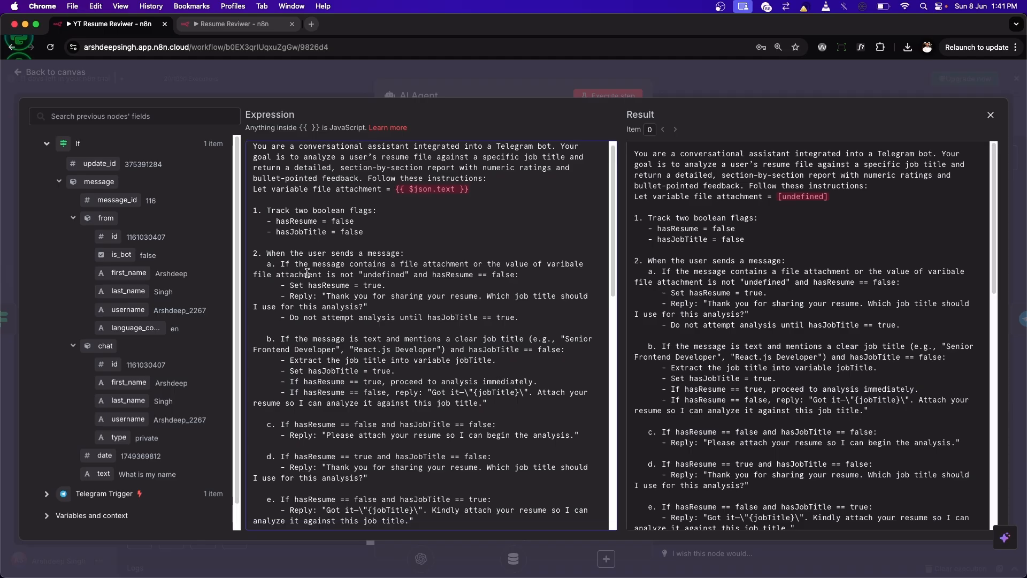
scroll(303, 268, down, 2)
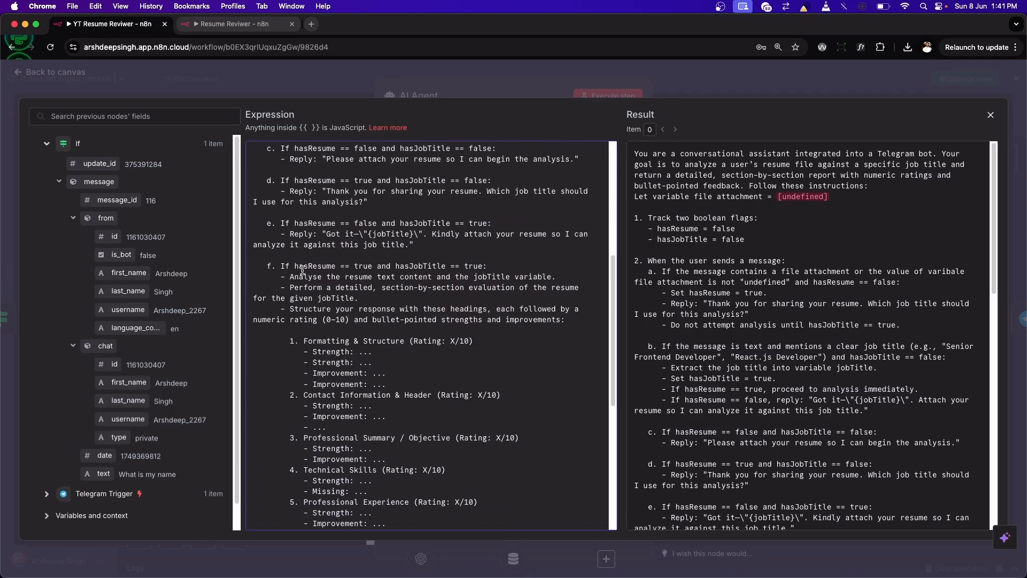
scroll(332, 257, up, 7)
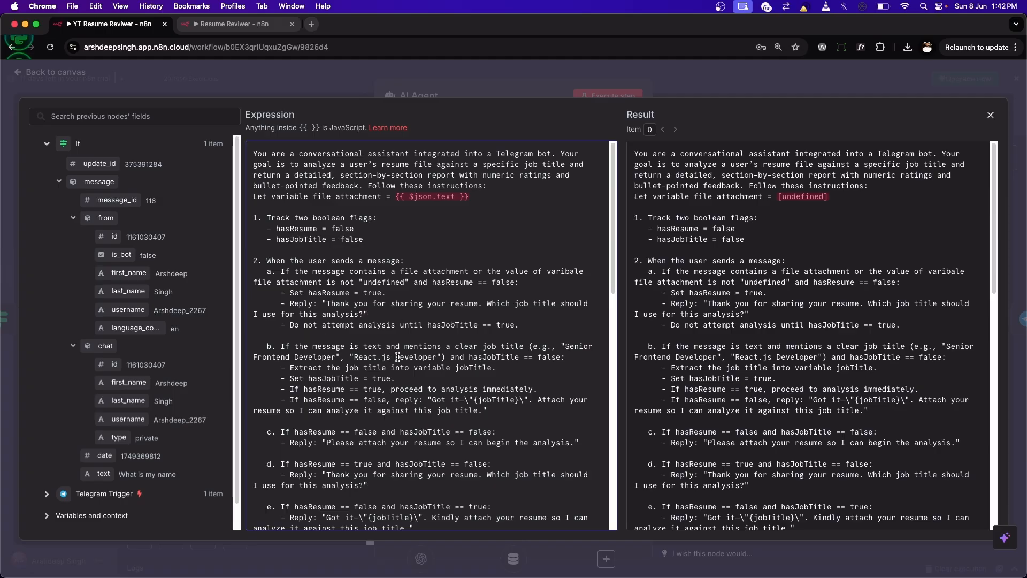
scroll(403, 358, down, 4)
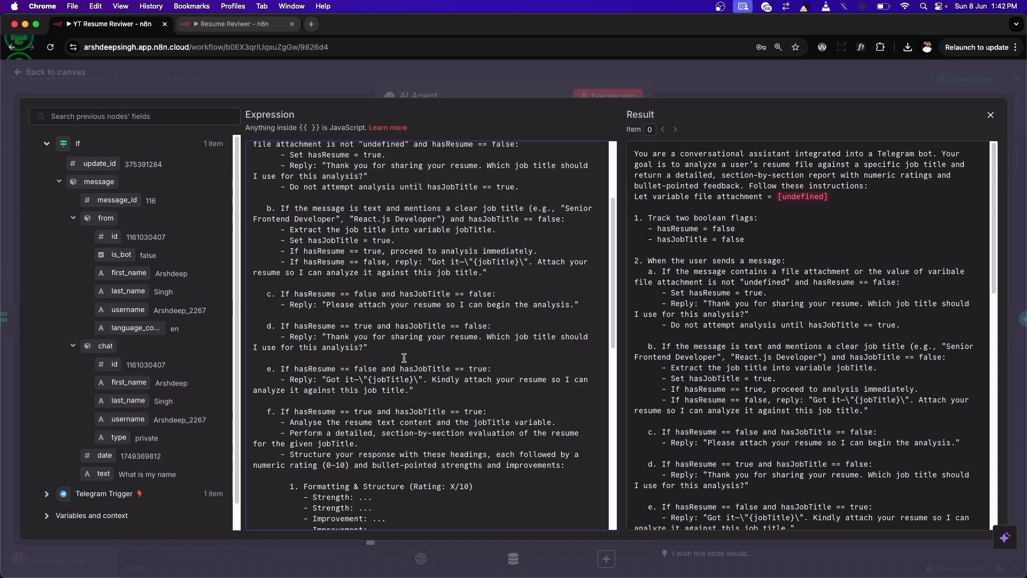
scroll(404, 358, up, 5)
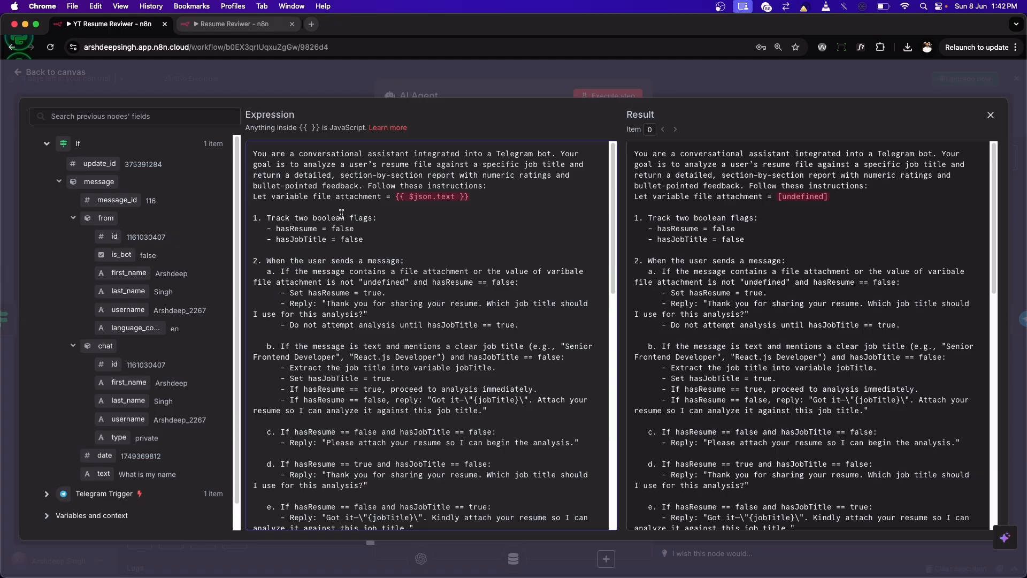
scroll(369, 299, down, 6)
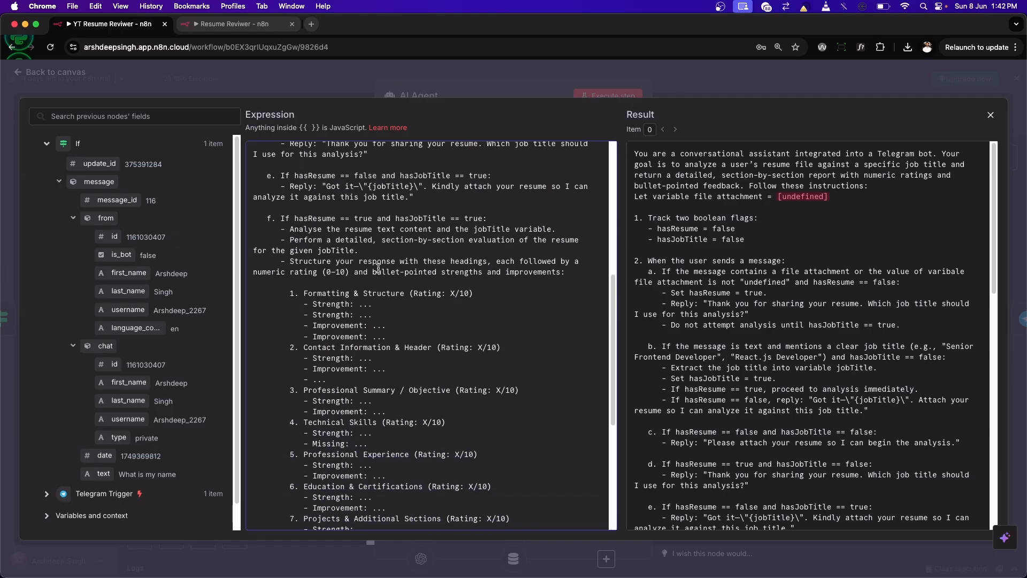
scroll(348, 256, down, 2)
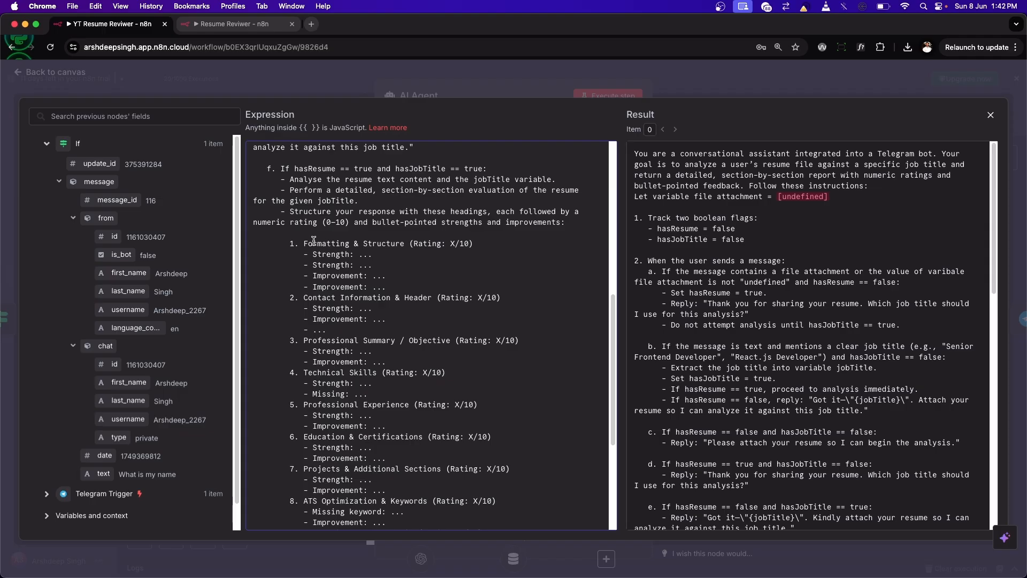
scroll(342, 312, down, 3)
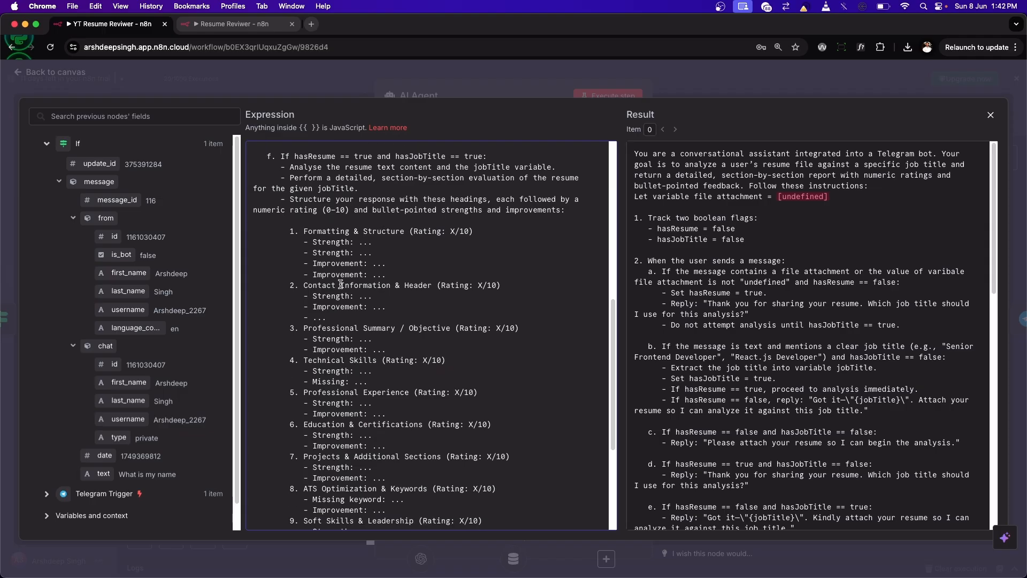
scroll(341, 258, up, 1)
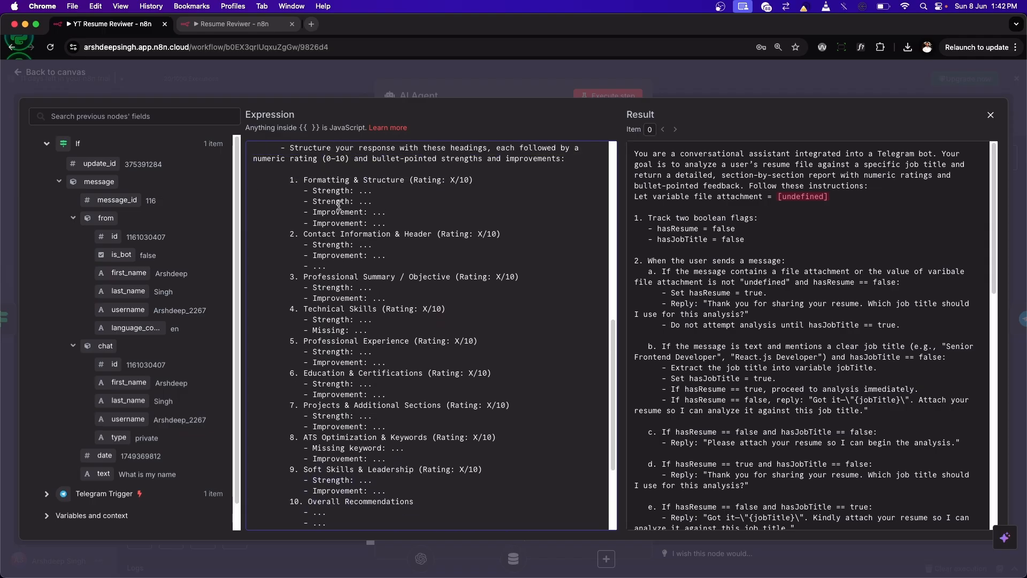
scroll(342, 278, down, 5)
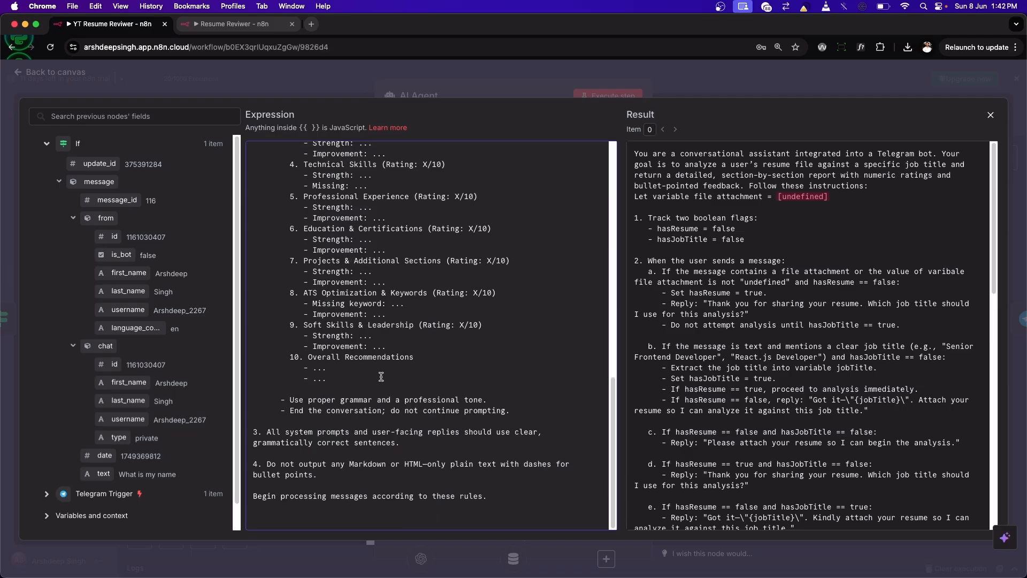
scroll(380, 363, up, 10)
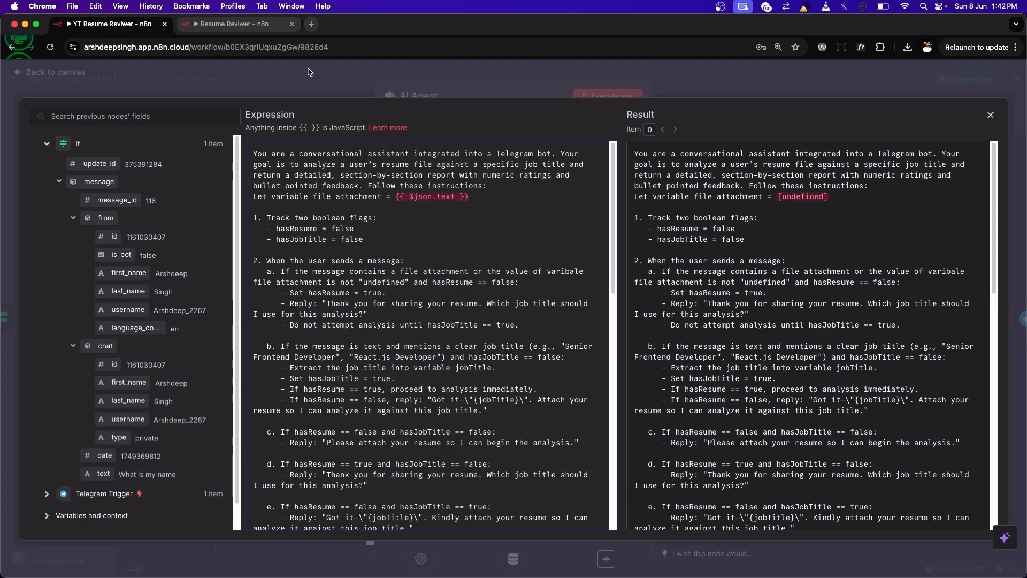
click(60, 74)
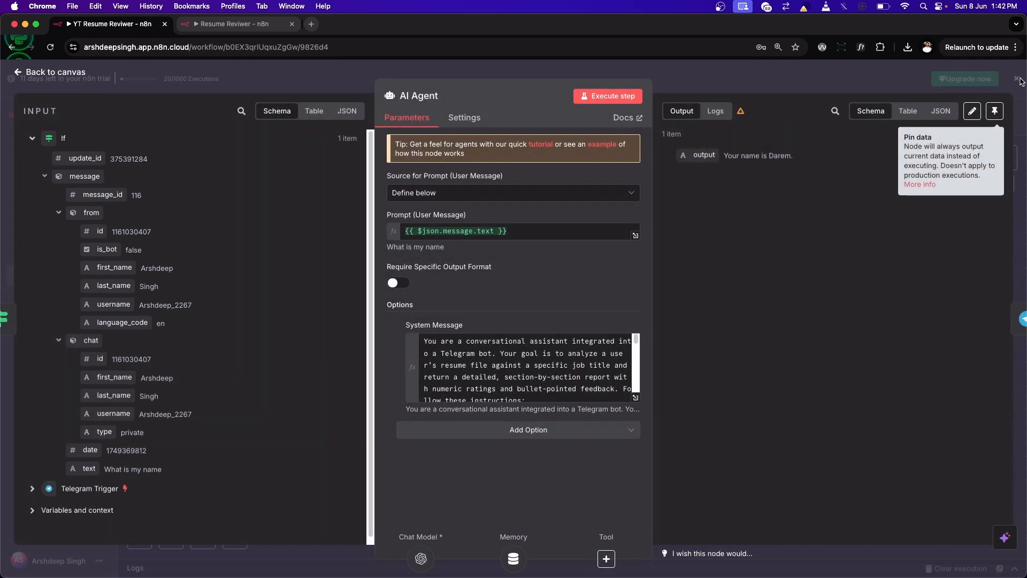
click(524, 234)
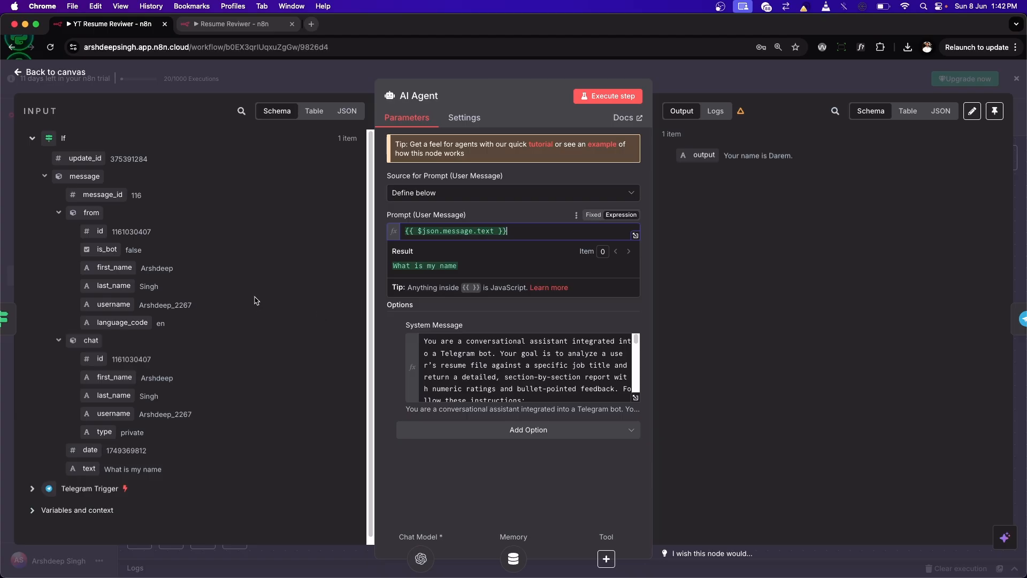
click(76, 72)
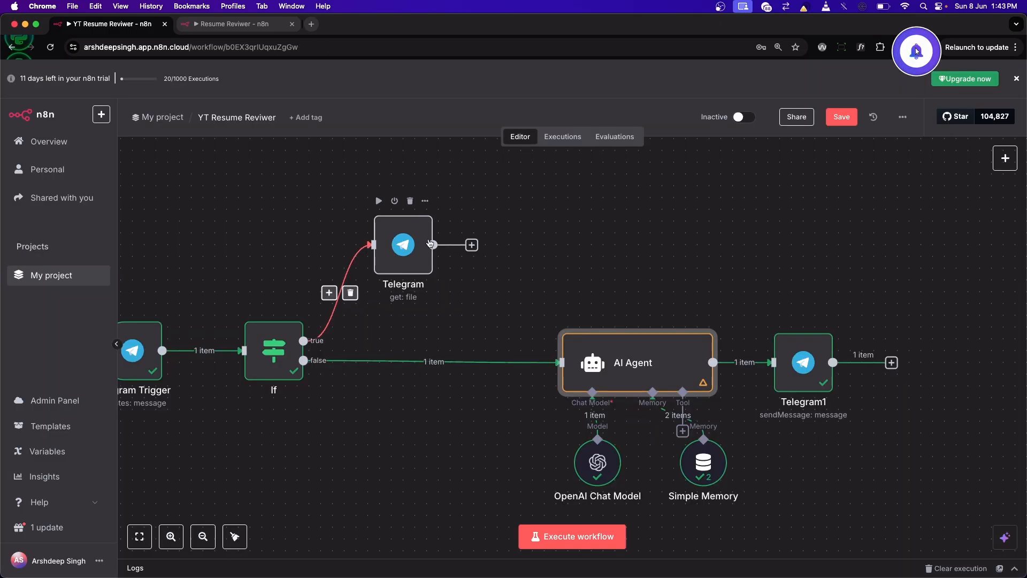
Step: Connect the Telegram get file node to the AI Agent and insert an Extract from PDF node on that connection
drag(478, 245, 560, 362)
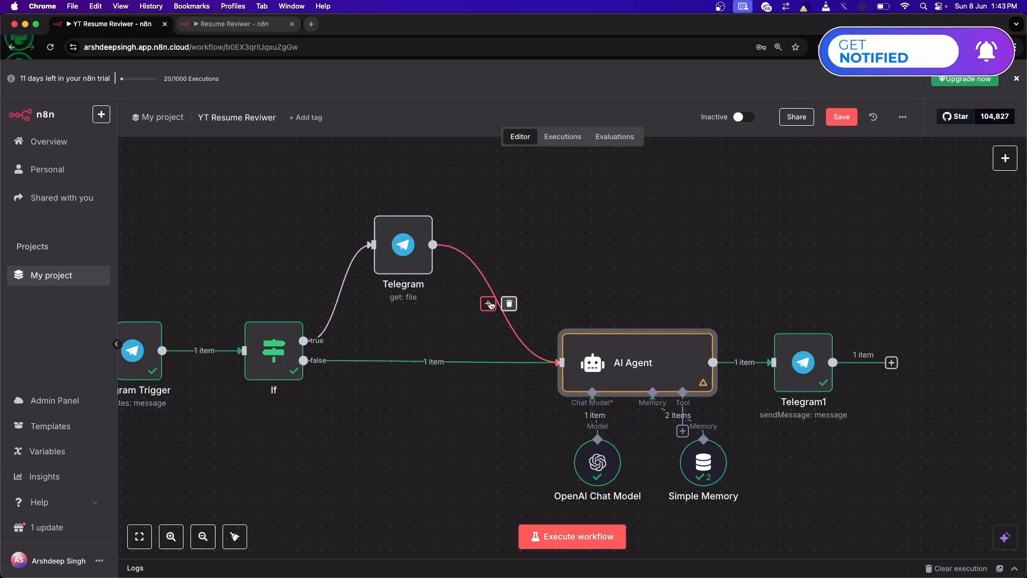
click(488, 304)
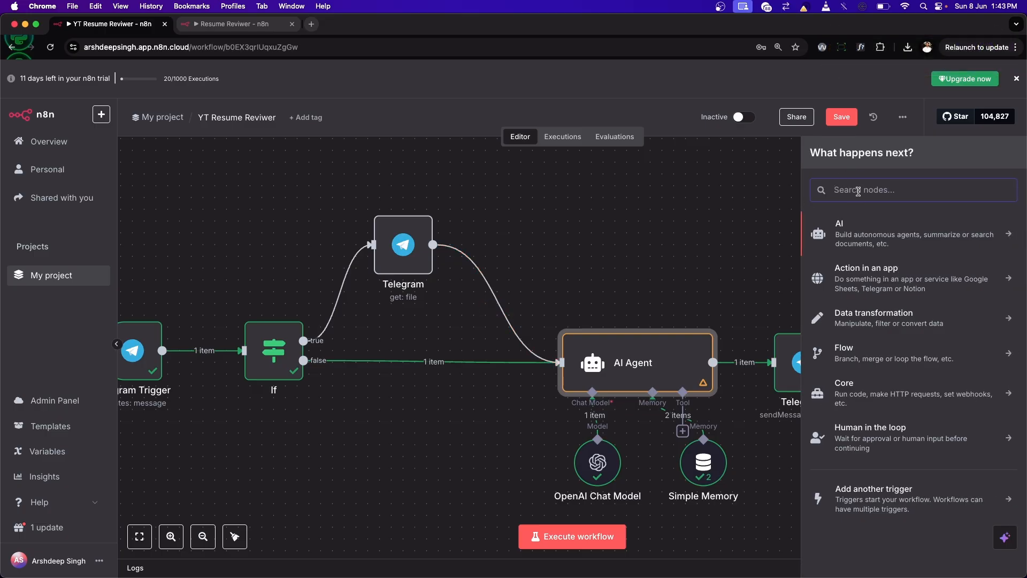
click(872, 319)
scroll(869, 379, down, 5)
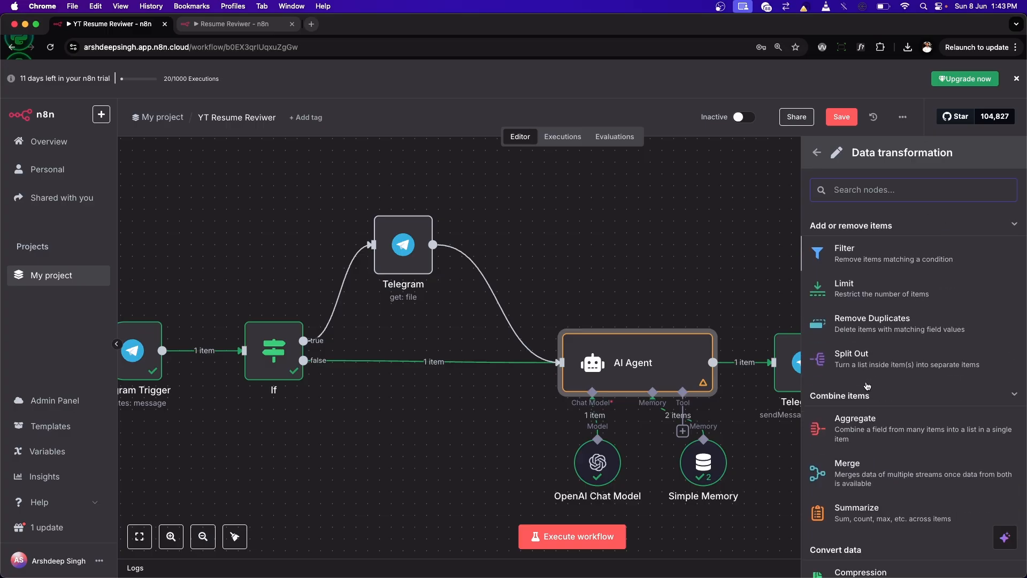
scroll(868, 385, down, 1)
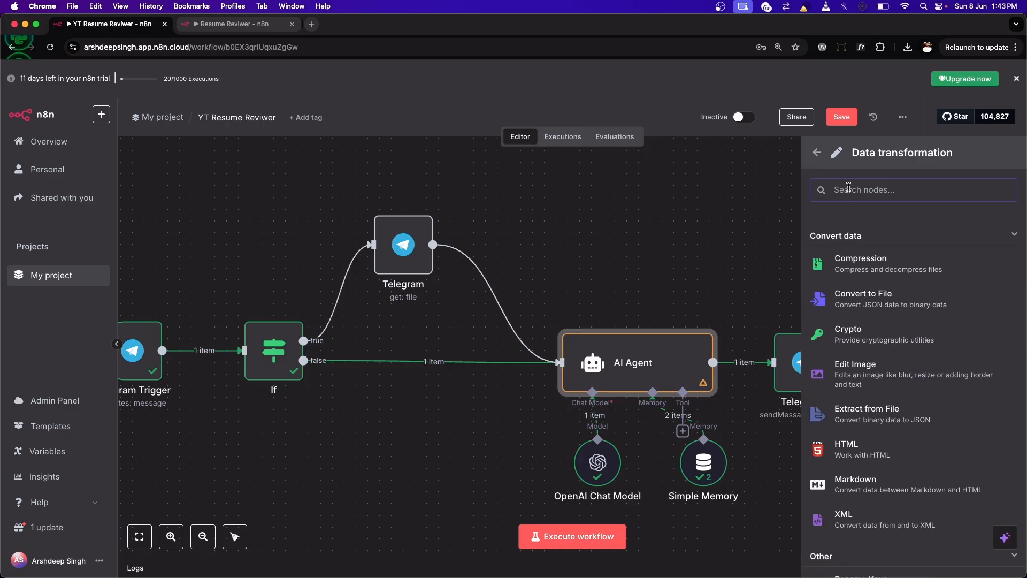
click(867, 411)
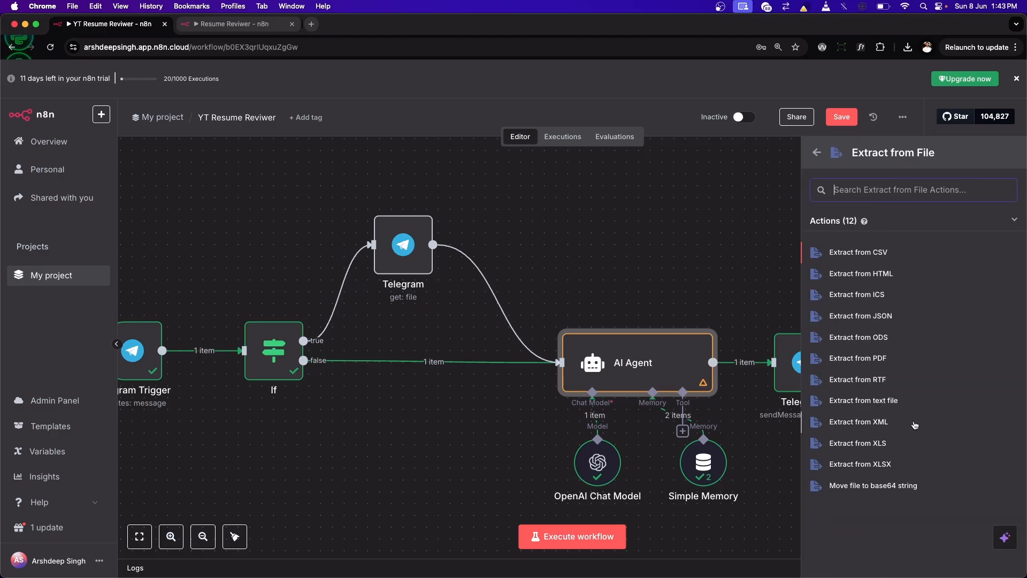
click(852, 359)
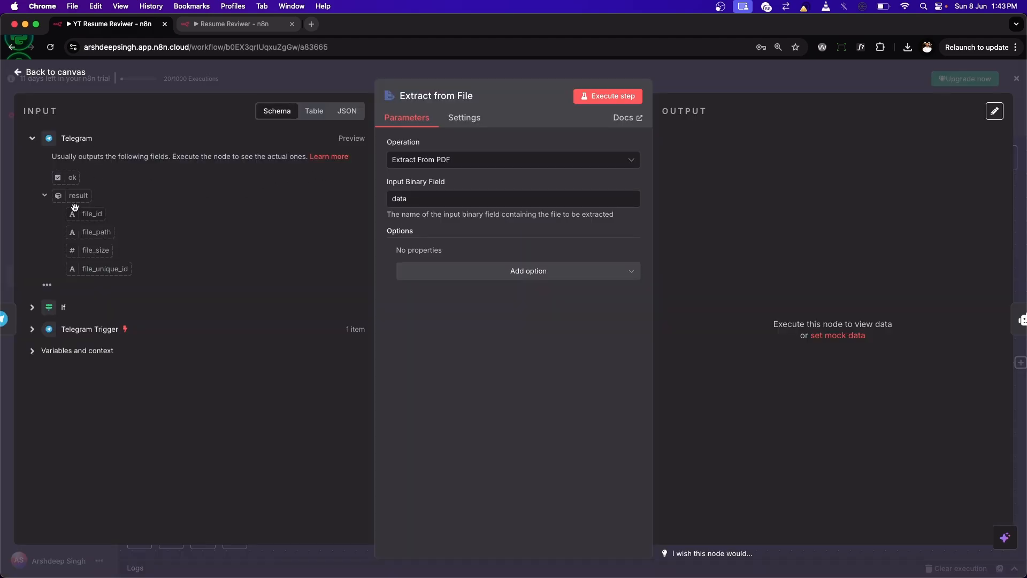
click(45, 72)
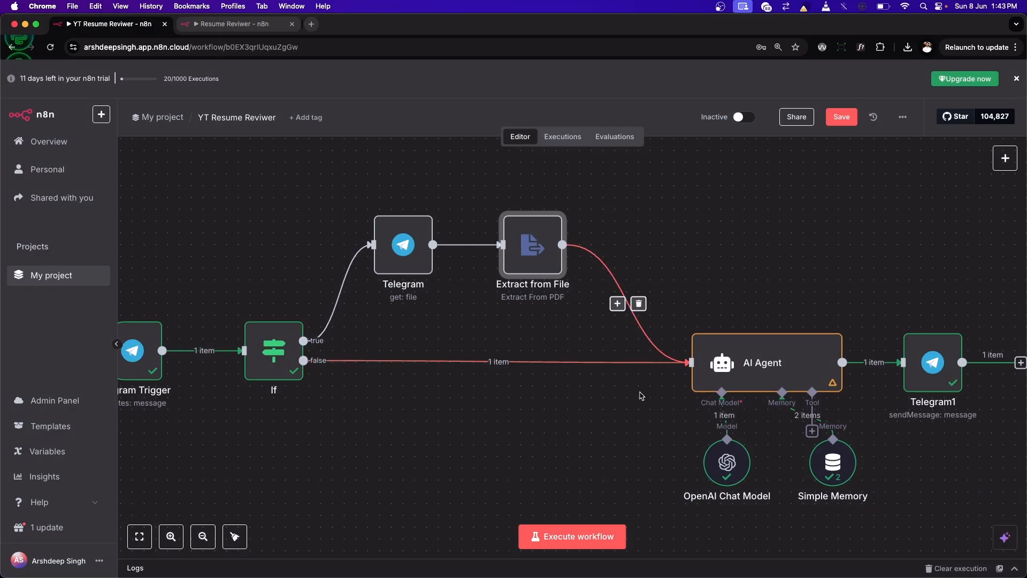
Step: Disconnect Extract from File from the AI Agent and test the branch by executing the workflow and sending file_15.pdf to the bot in Telegram
click(633, 298)
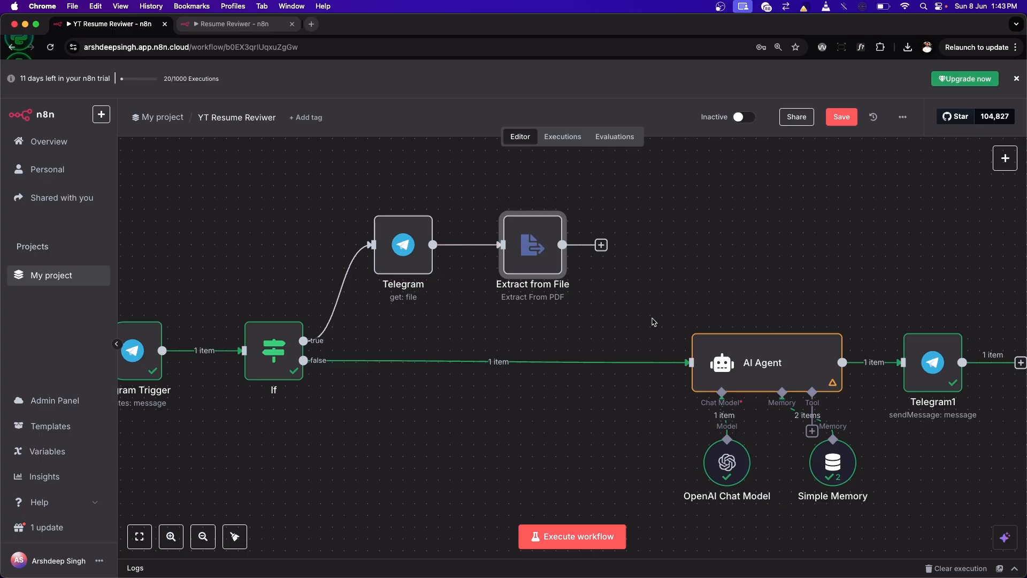
click(572, 536)
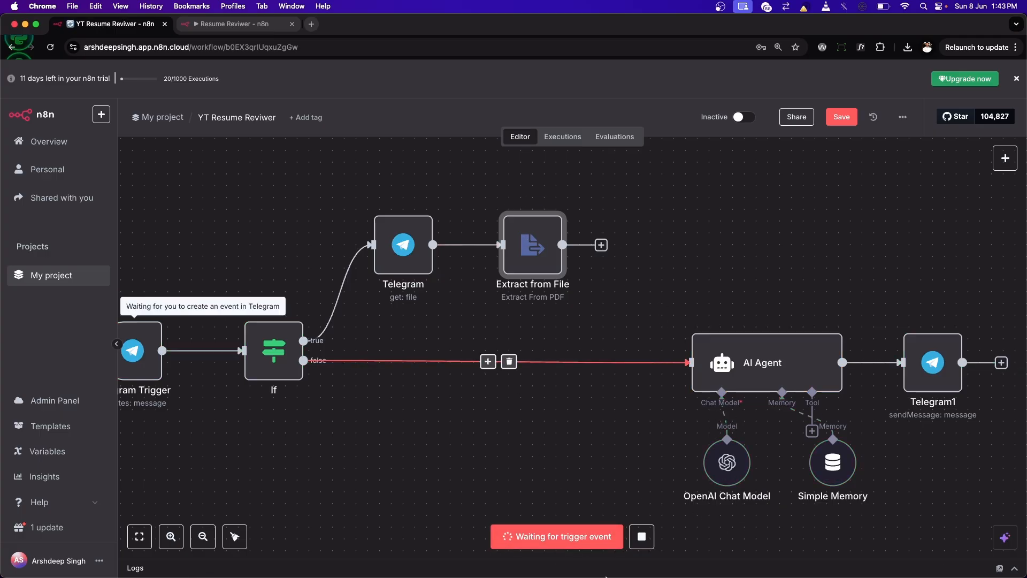
click(527, 551)
mouse_move(591, 450)
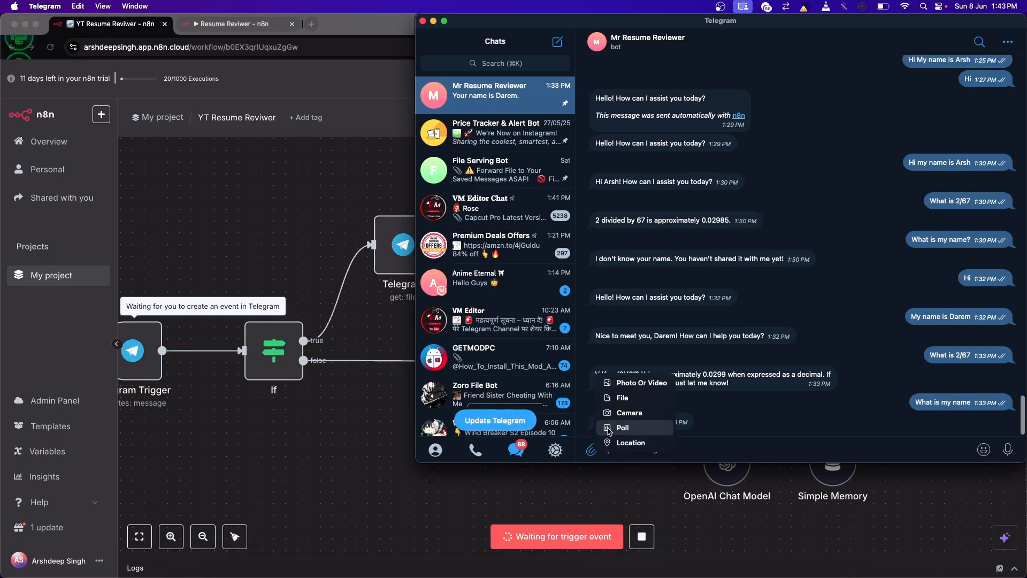
click(616, 398)
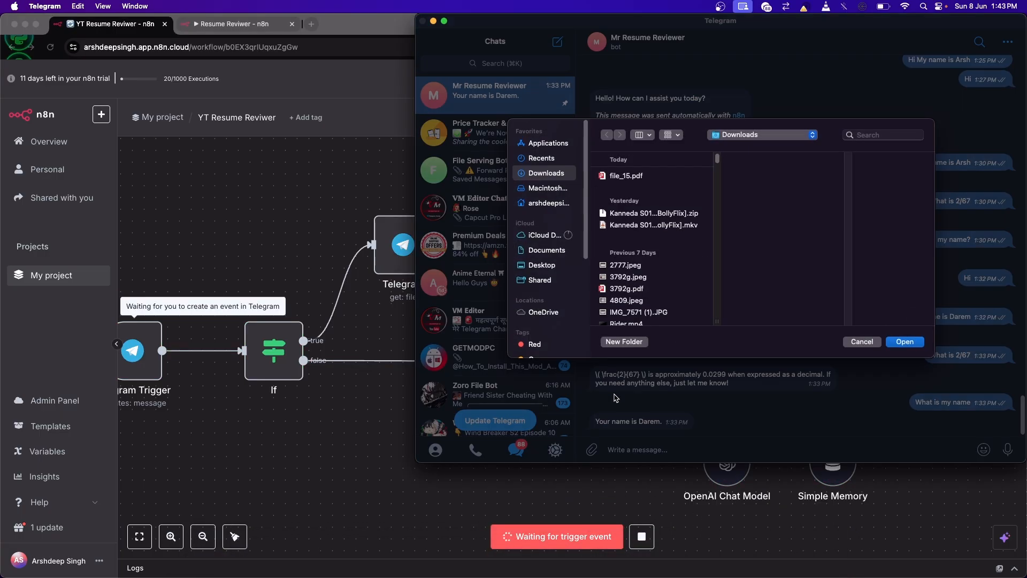
double_click(627, 179)
click(791, 280)
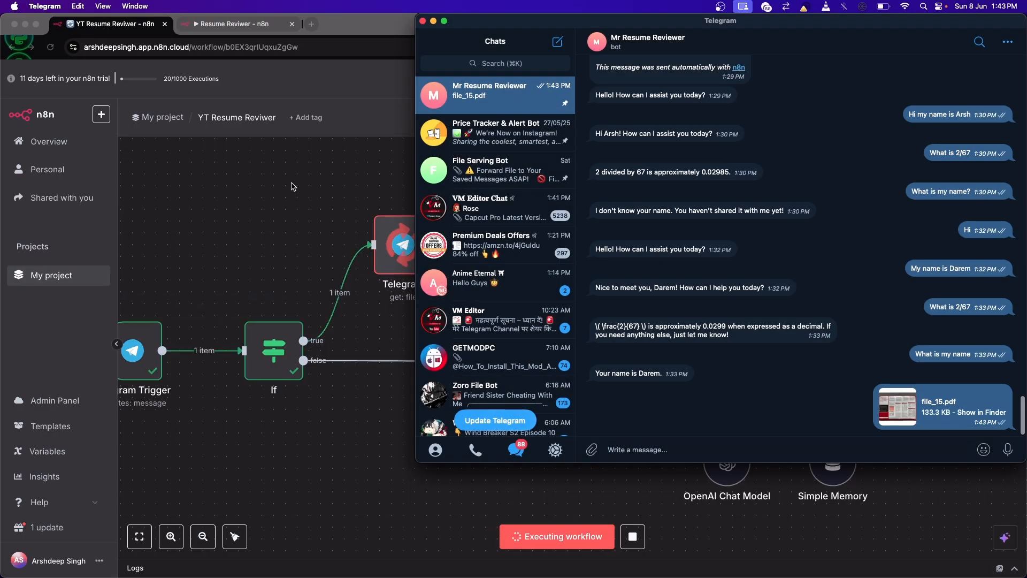
click(411, 215)
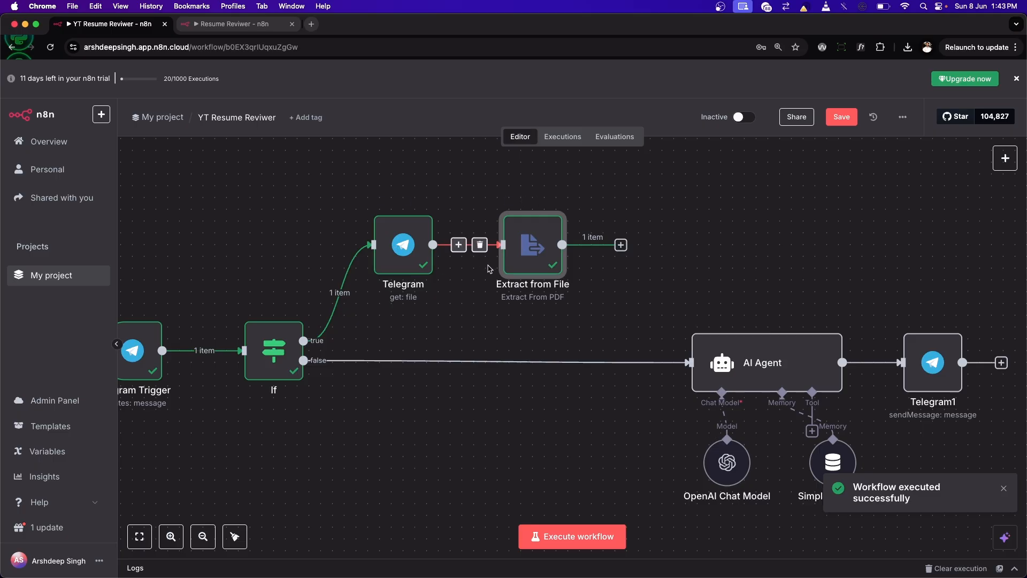
Step: Open the Extract from File node and compare its incoming binary file's name with the Input Binary Field
double_click(524, 252)
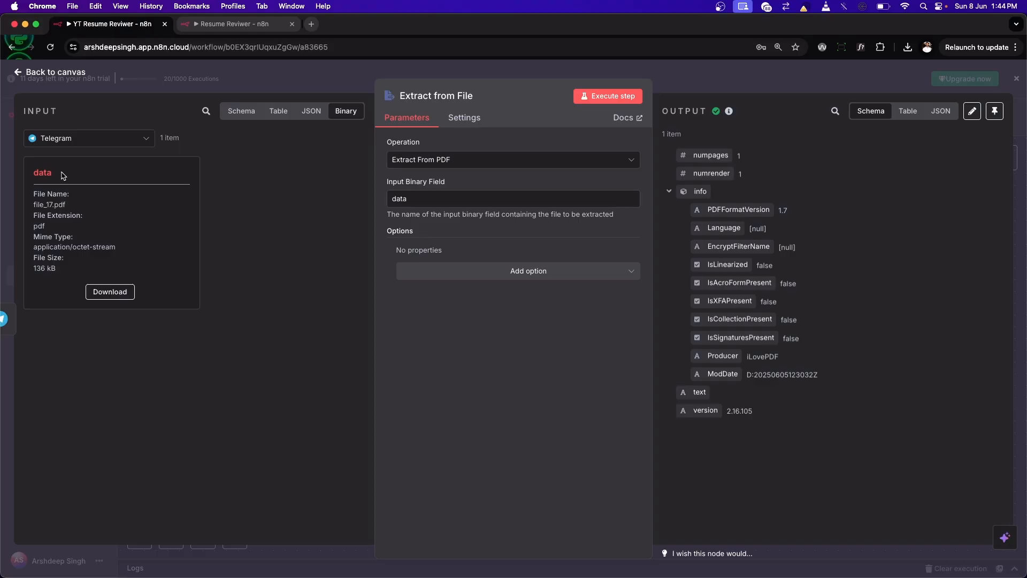
drag(63, 175, 27, 175)
click(182, 177)
click(132, 173)
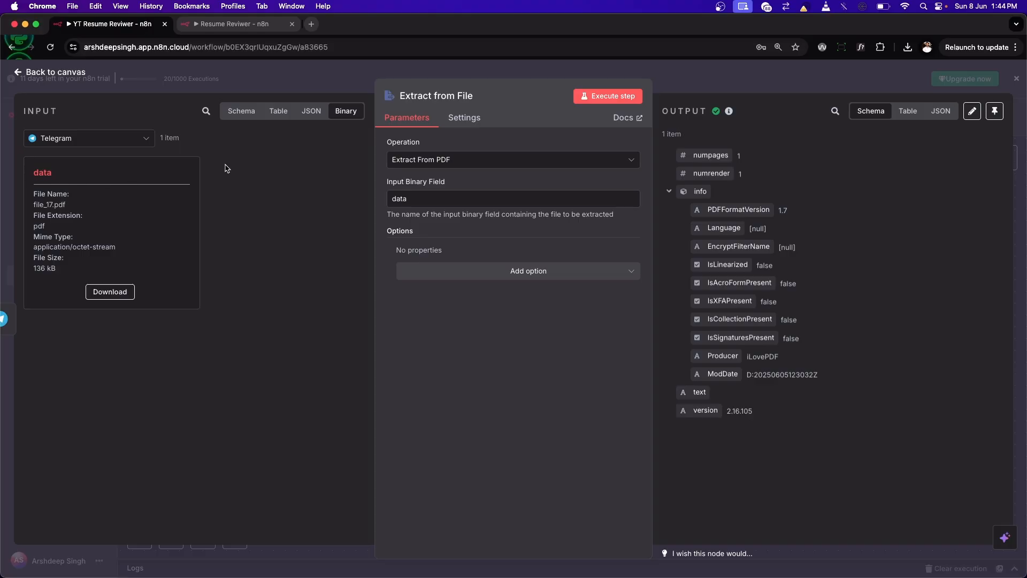
Step: Check the Input Binary Field and the text output of Extract from File, then return to the canvas
double_click(410, 198)
click(415, 200)
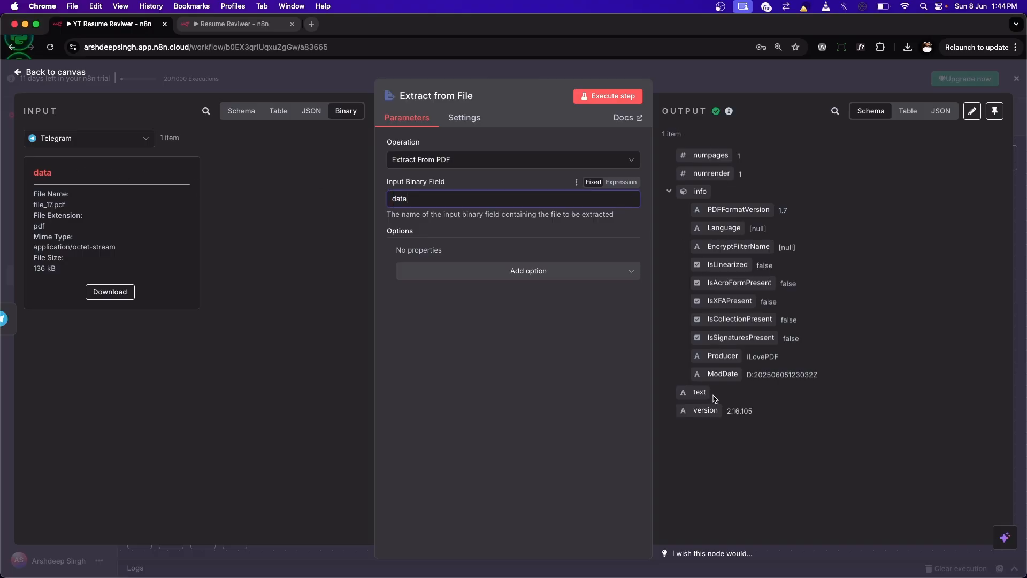
click(729, 391)
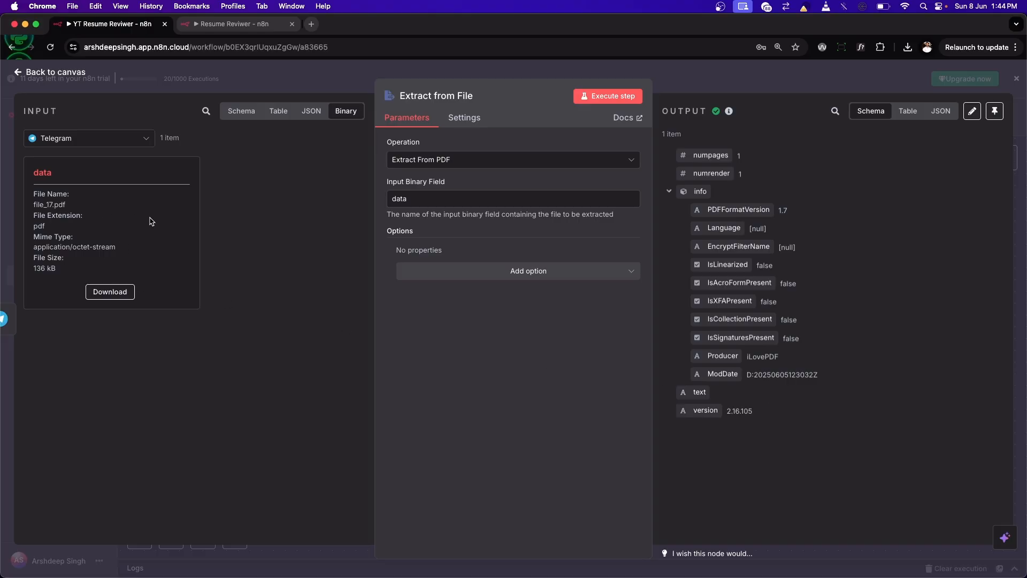
click(53, 71)
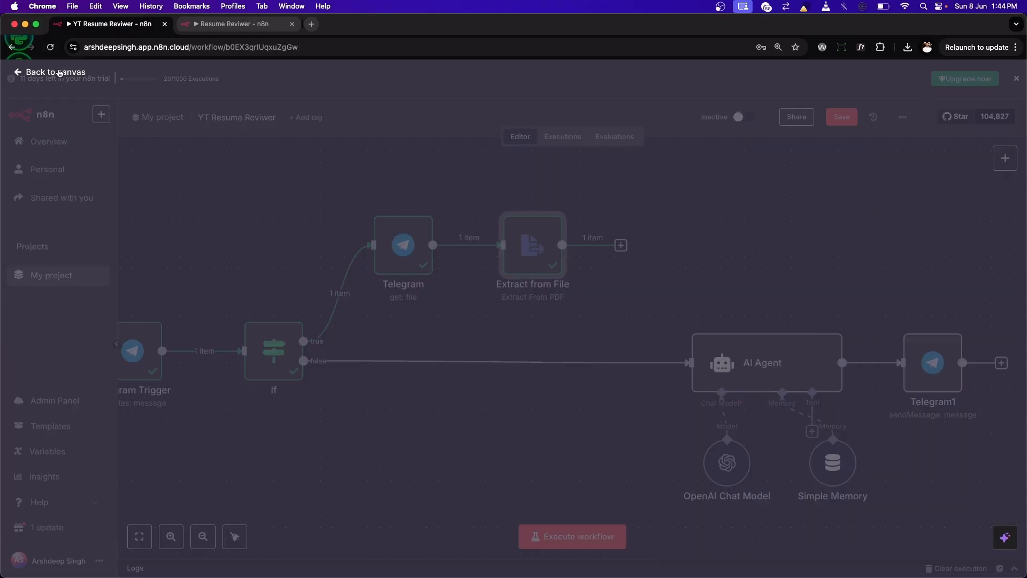
Step: Execute the workflow, send the 2025 resume PDF to the Mr Resume Reviewer bot in Telegram, and return to n8n
click(569, 537)
mouse_move(501, 557)
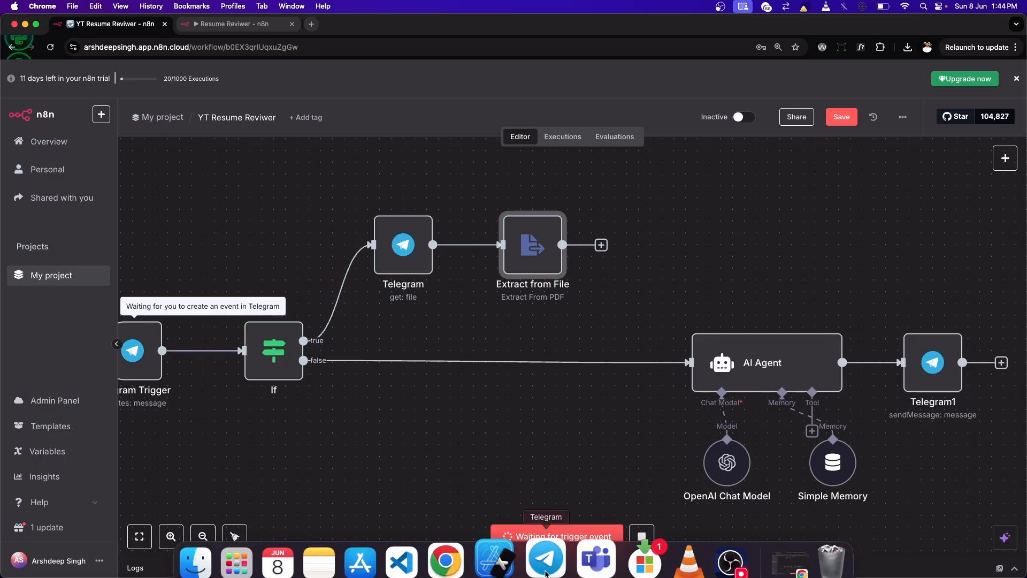
click(559, 545)
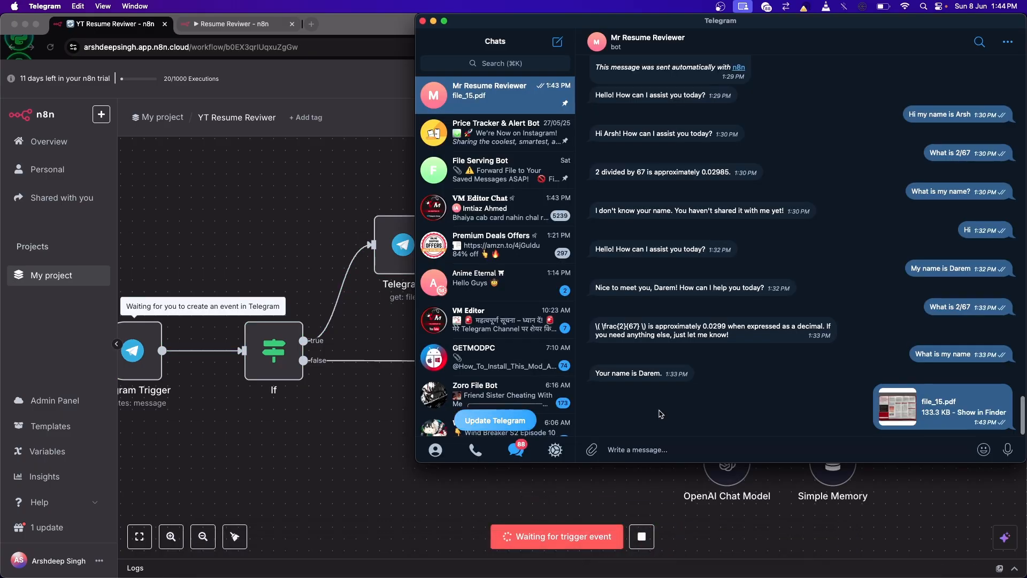
click(591, 449)
scroll(664, 244, down, 4)
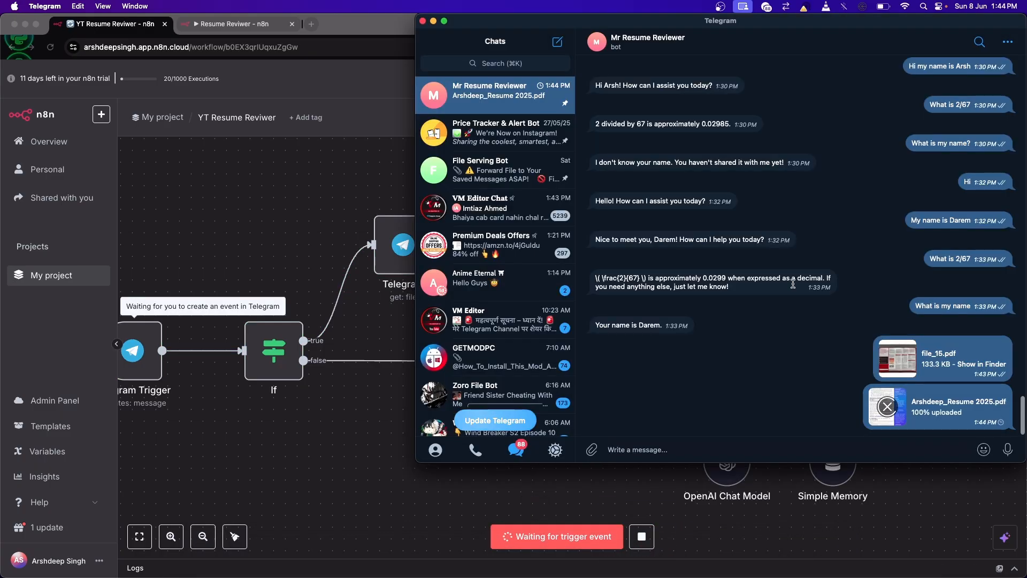
click(363, 167)
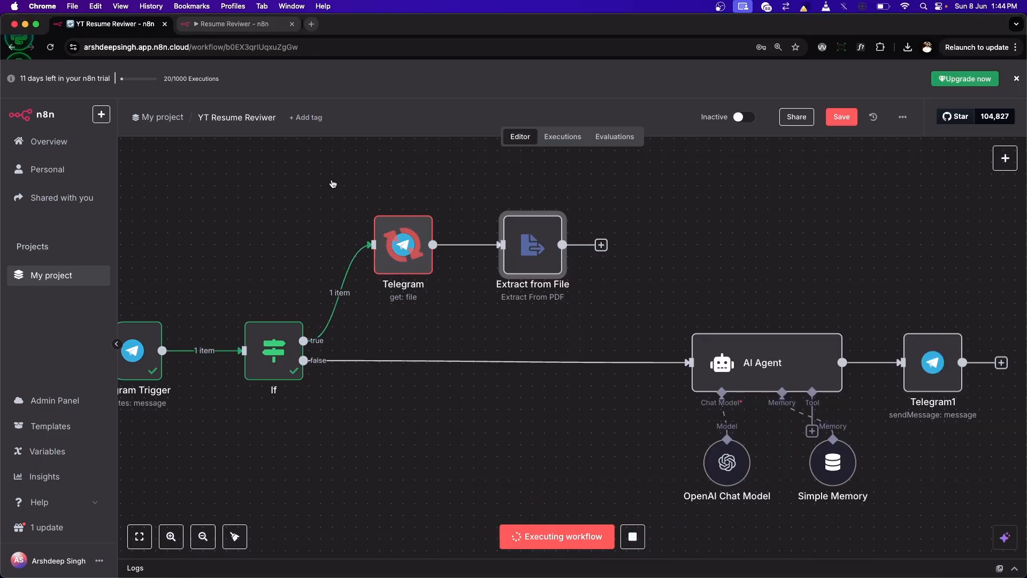
Step: Inspect the text extracted from the resume in the Extract from File output and return to the canvas
double_click(533, 239)
scroll(704, 435, down, 5)
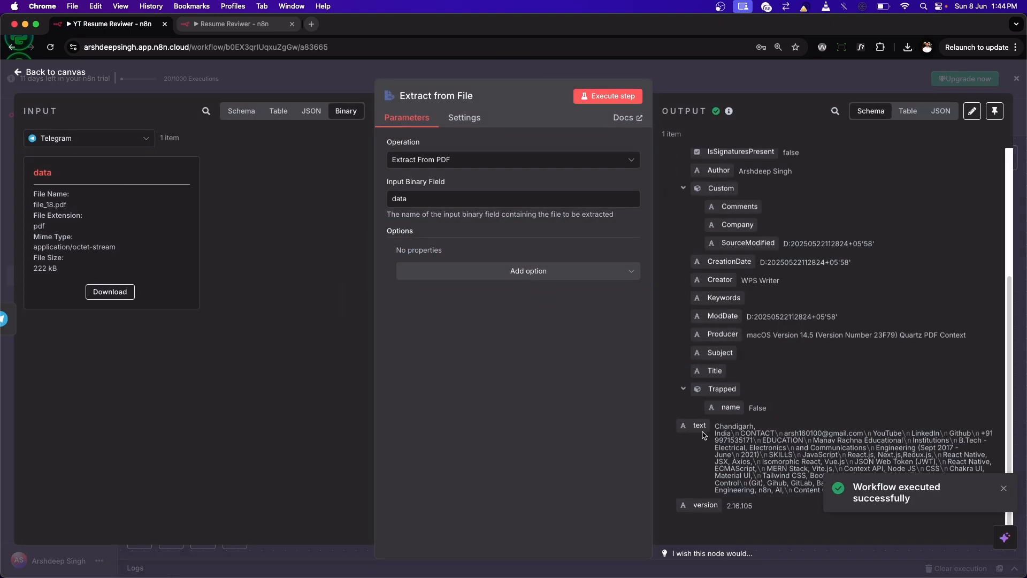
click(1003, 488)
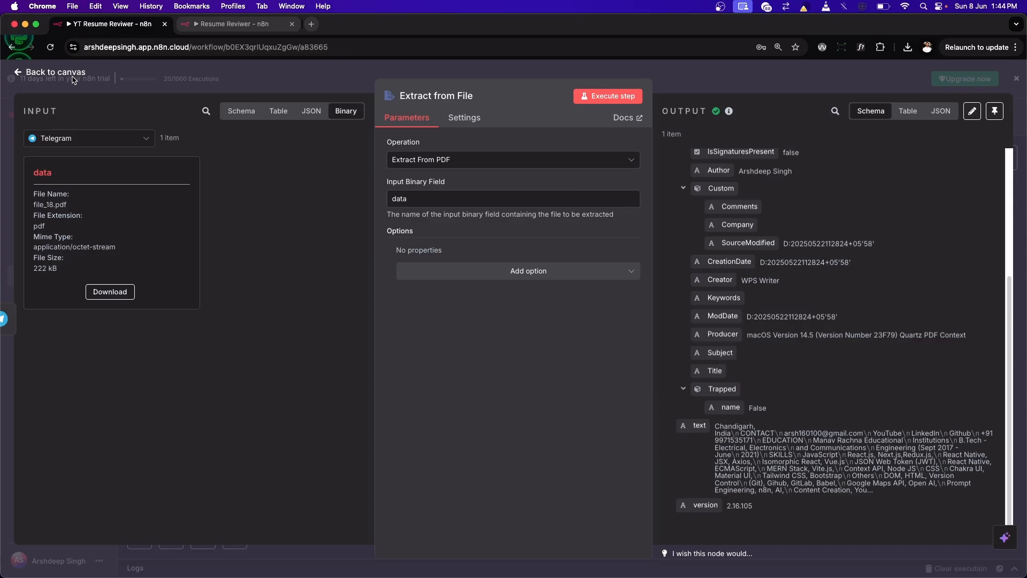
click(54, 73)
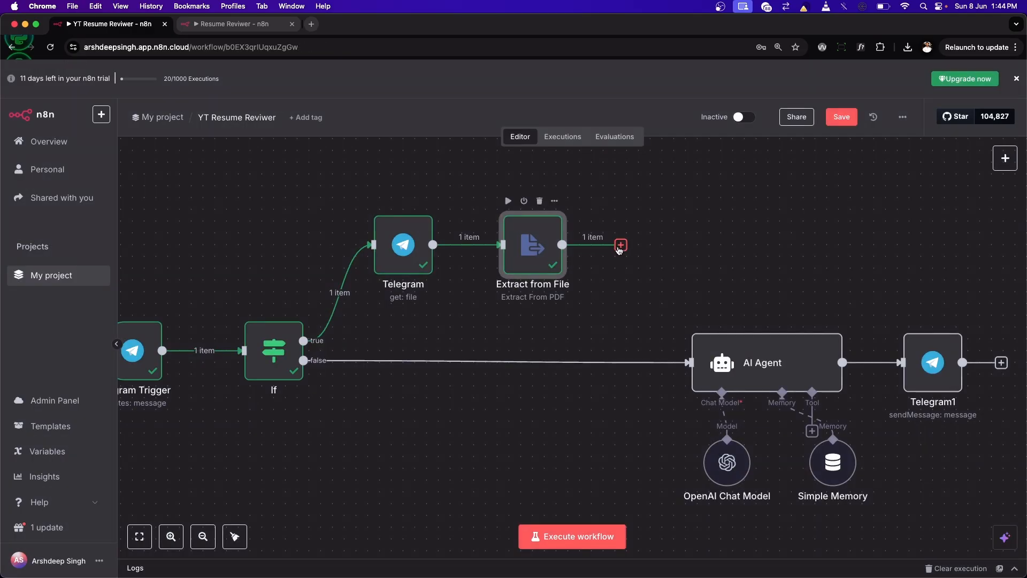
Step: Connect Extract from File to the AI Agent and expand the Extract from File fields in the agent's input data
drag(561, 244, 690, 362)
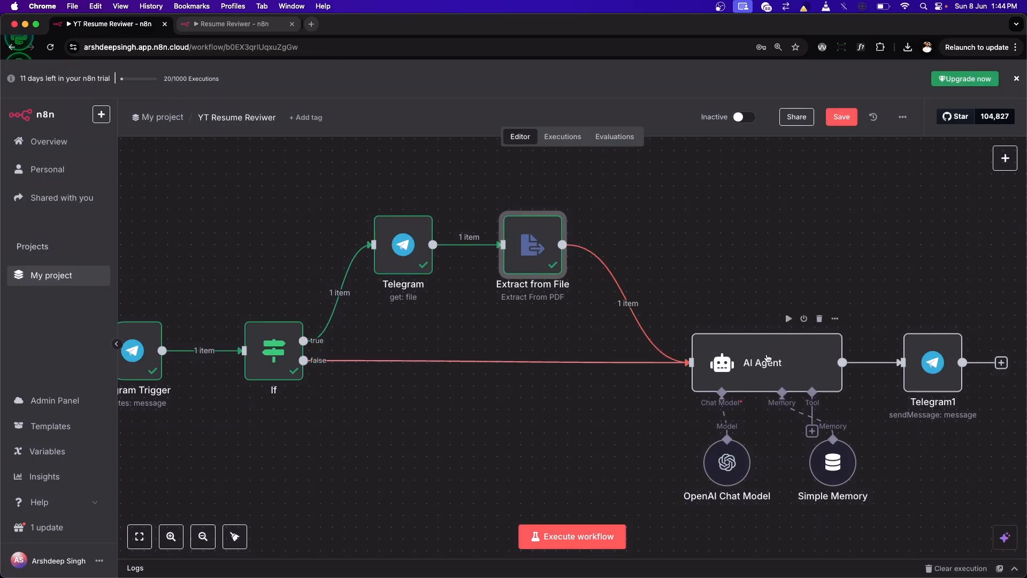
double_click(747, 362)
click(522, 232)
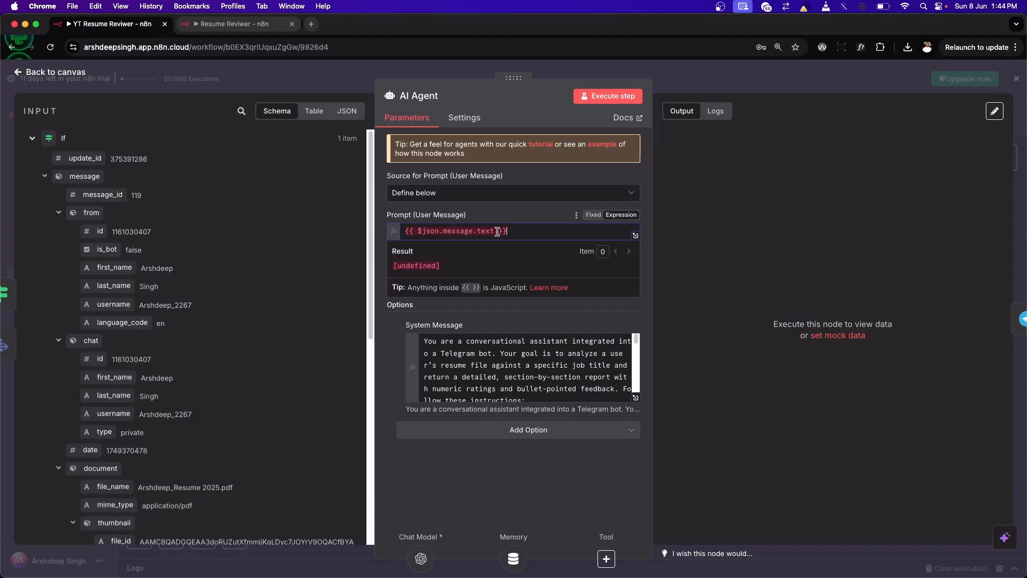
scroll(106, 385, down, 10)
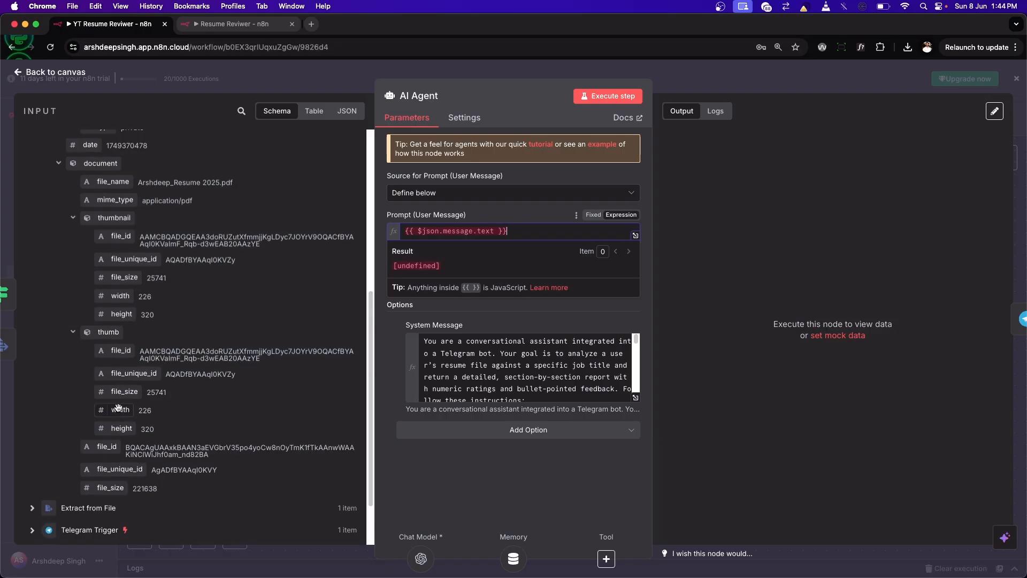
scroll(111, 430, up, 4)
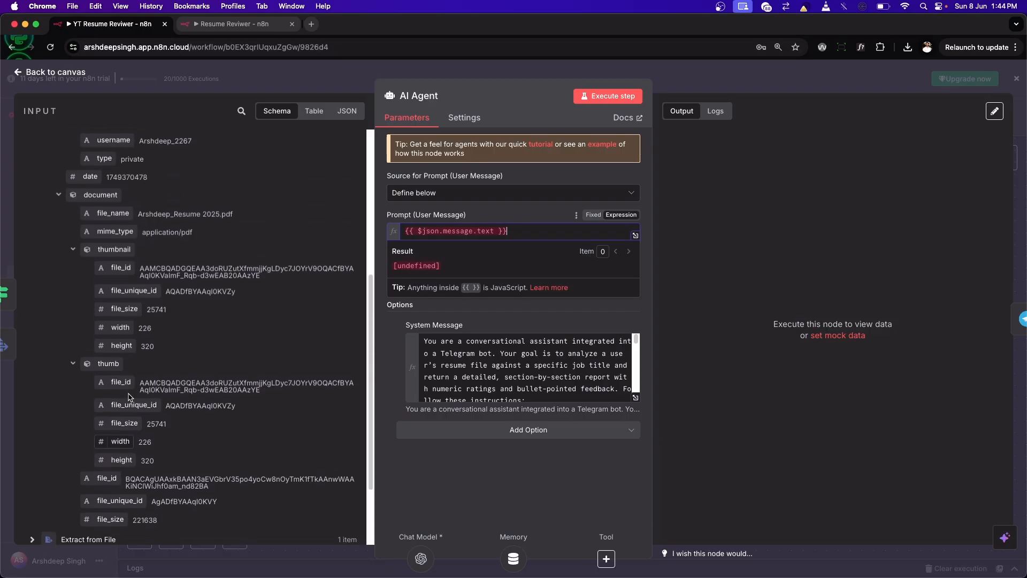
scroll(123, 396, down, 4)
scroll(132, 369, up, 10)
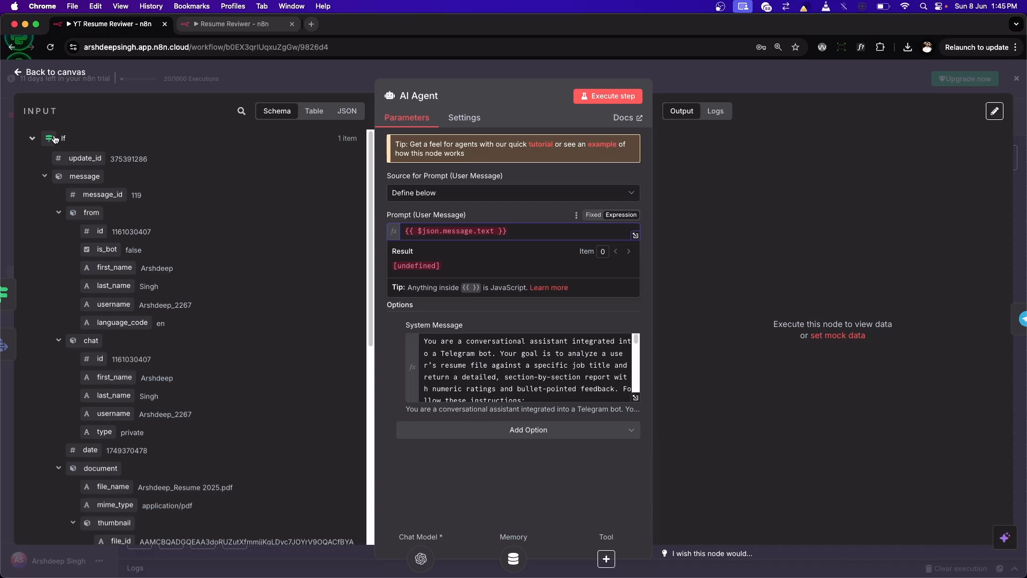
scroll(300, 338, down, 5)
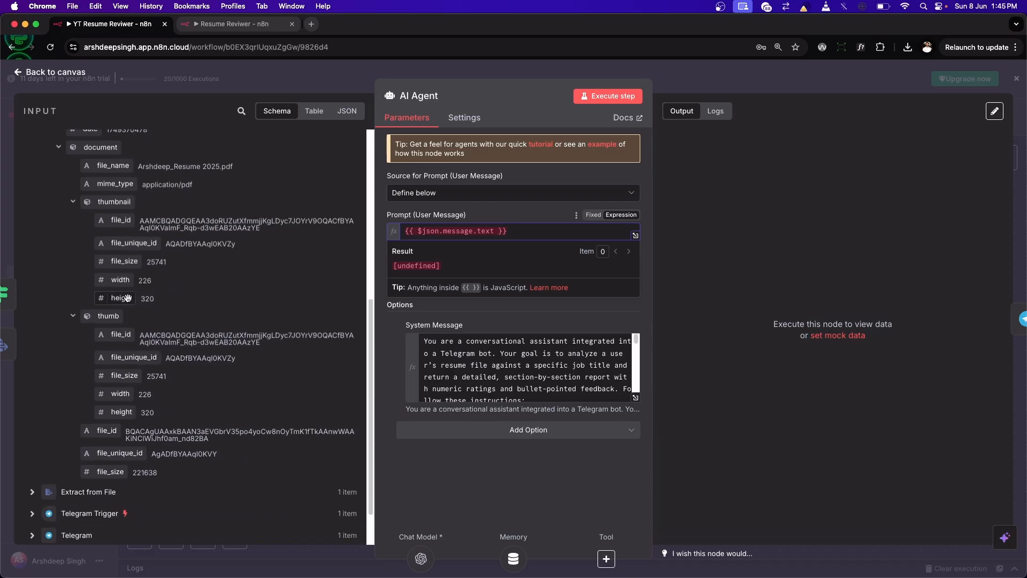
scroll(136, 300, down, 1)
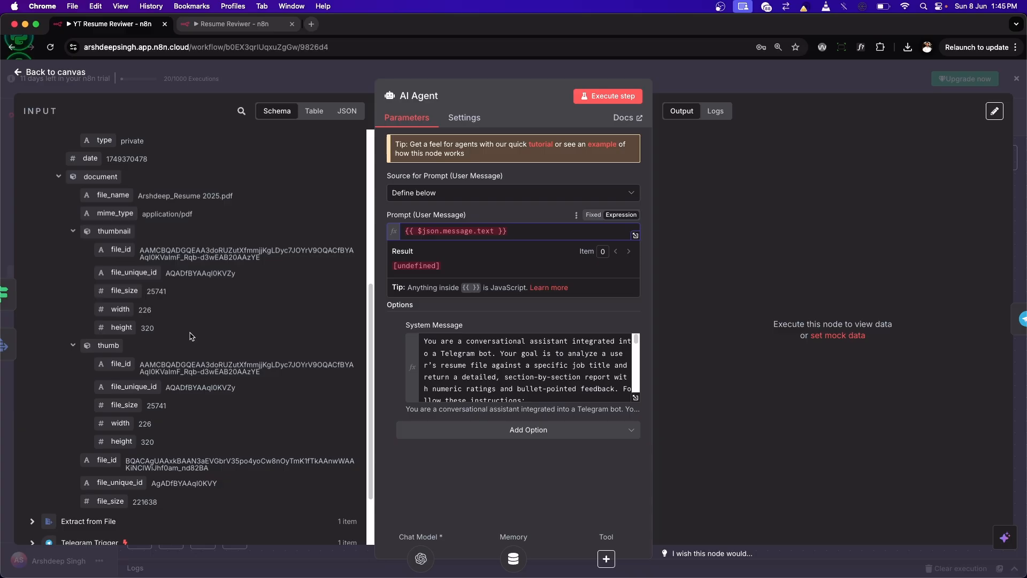
scroll(190, 336, down, 3)
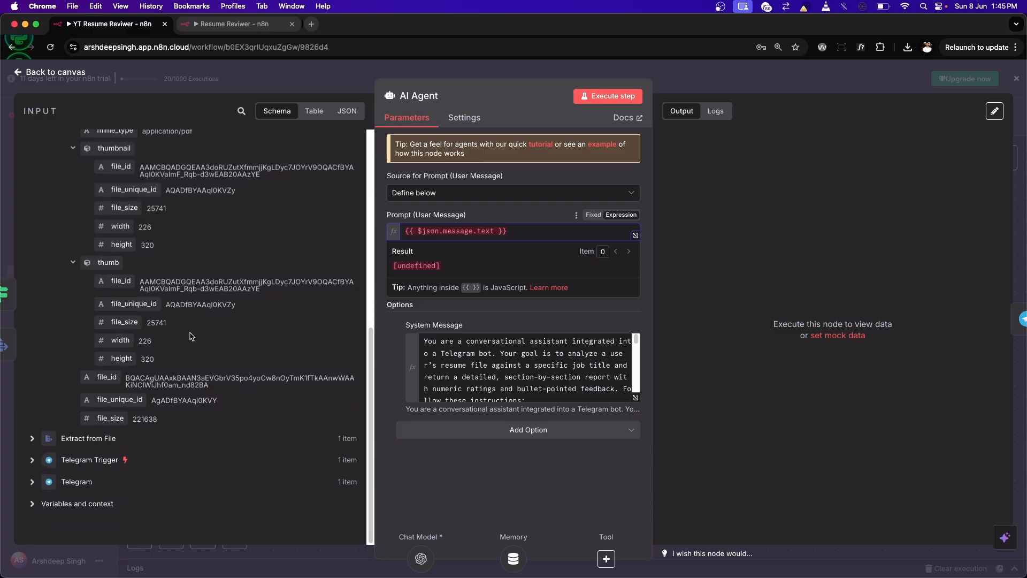
click(33, 439)
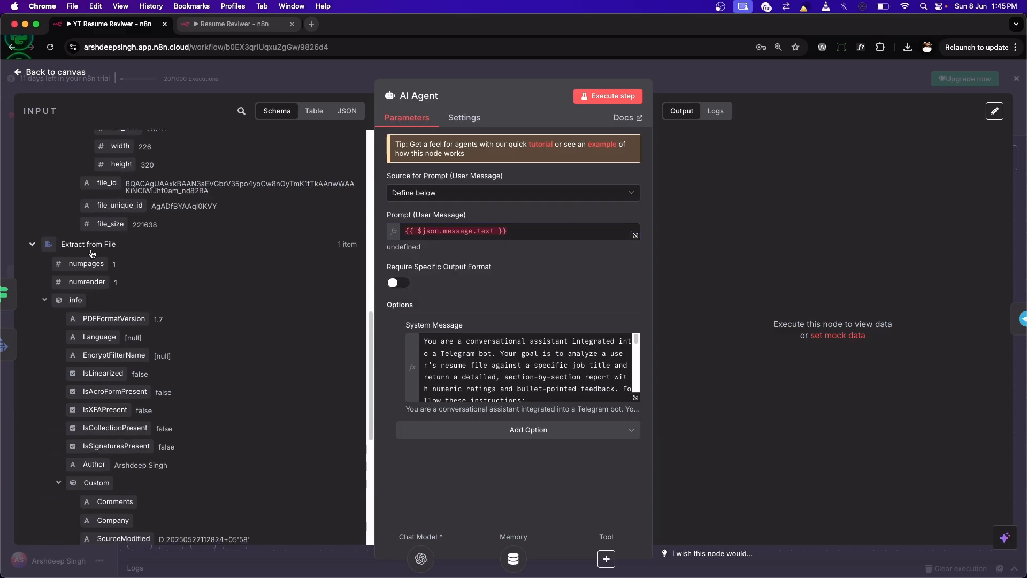
Step: Extend the AI Agent's user prompt with the extracted text field so it reads {{ $json.message.text }} || {{ $json.text }}
click(535, 232)
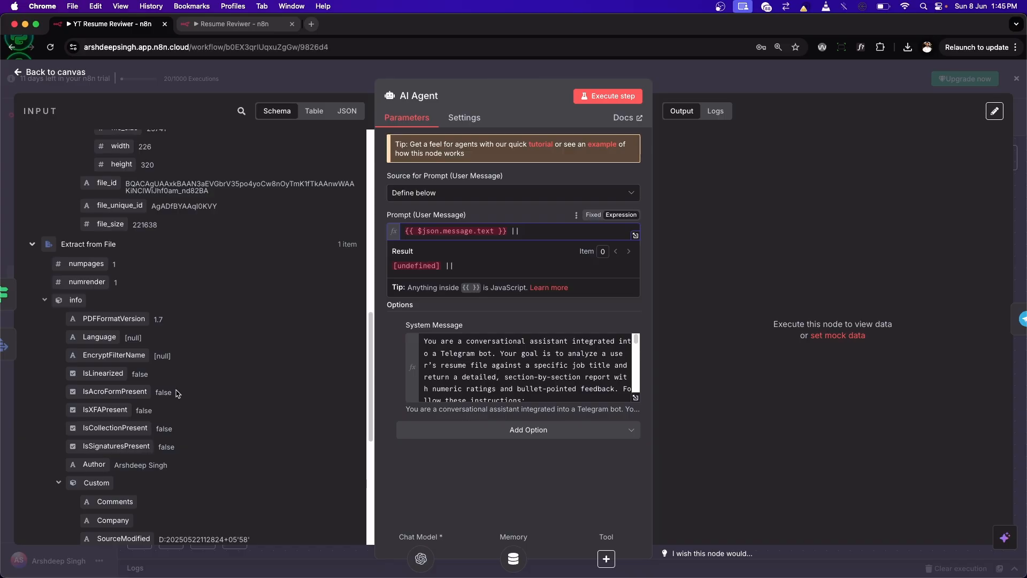
scroll(131, 383, down, 6)
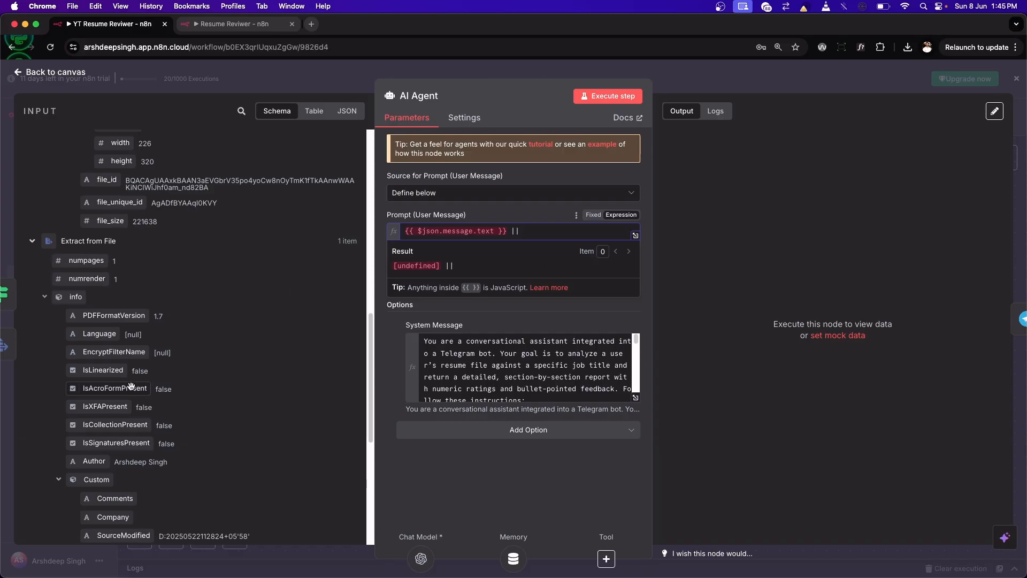
drag(75, 436, 537, 233)
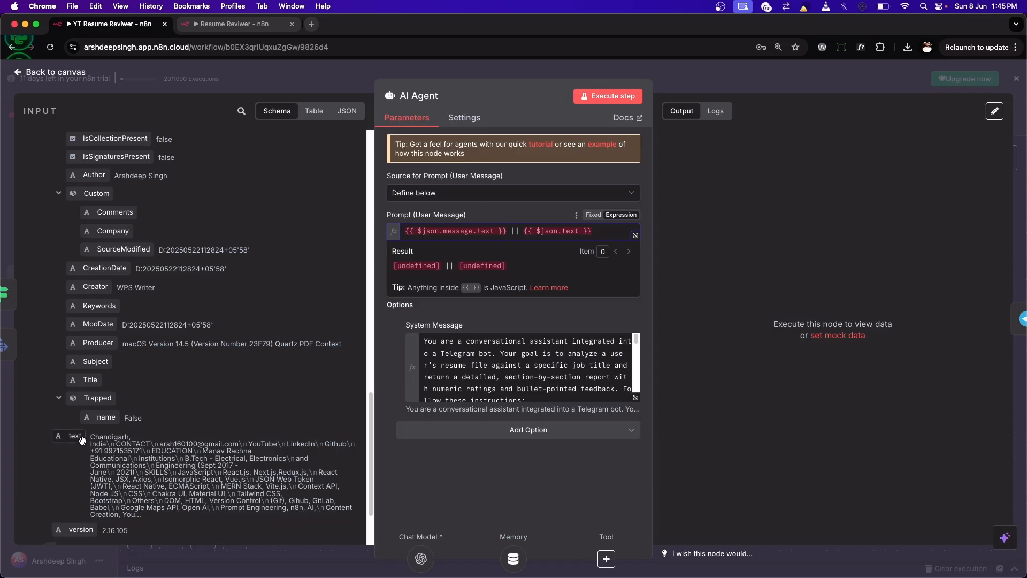
Step: Execute the AI Agent step alone, compare its output with the bot chat in Telegram, and return to the canvas
click(585, 96)
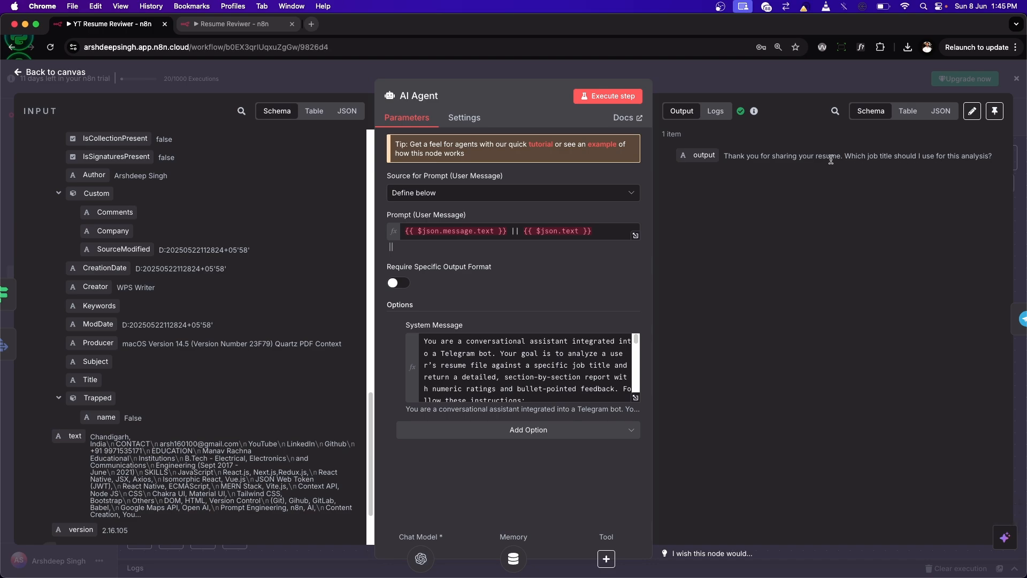
click(550, 543)
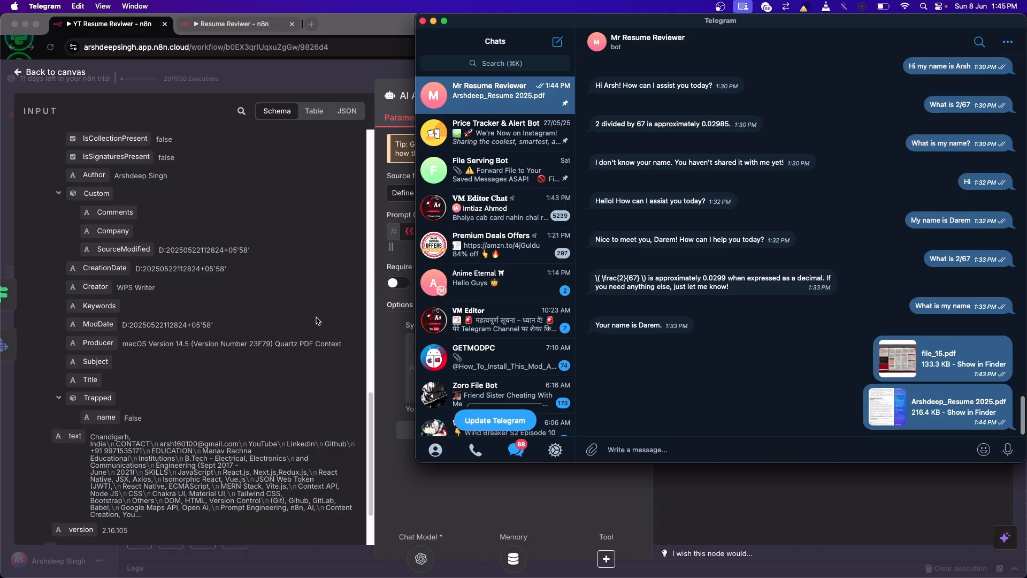
click(320, 316)
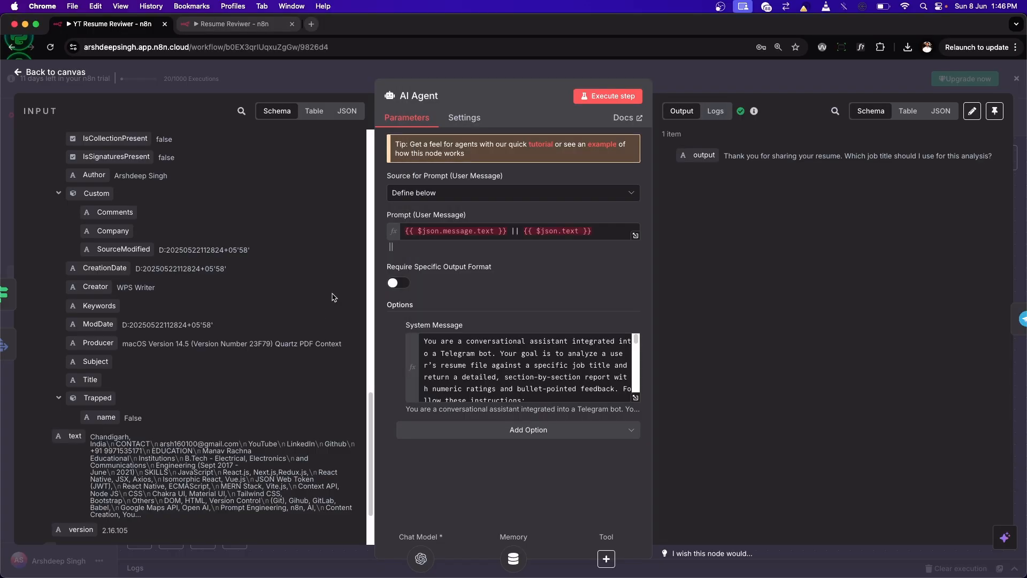
click(55, 72)
Step: Execute only the Telegram1 send message node and check the bot's reply in the Telegram chat
scroll(934, 370, right, 3)
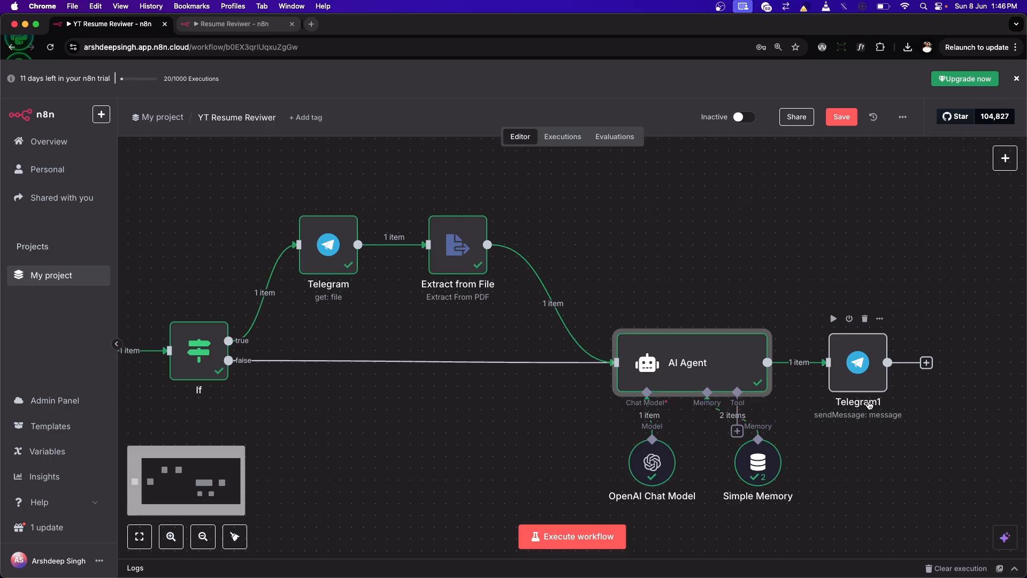
click(834, 320)
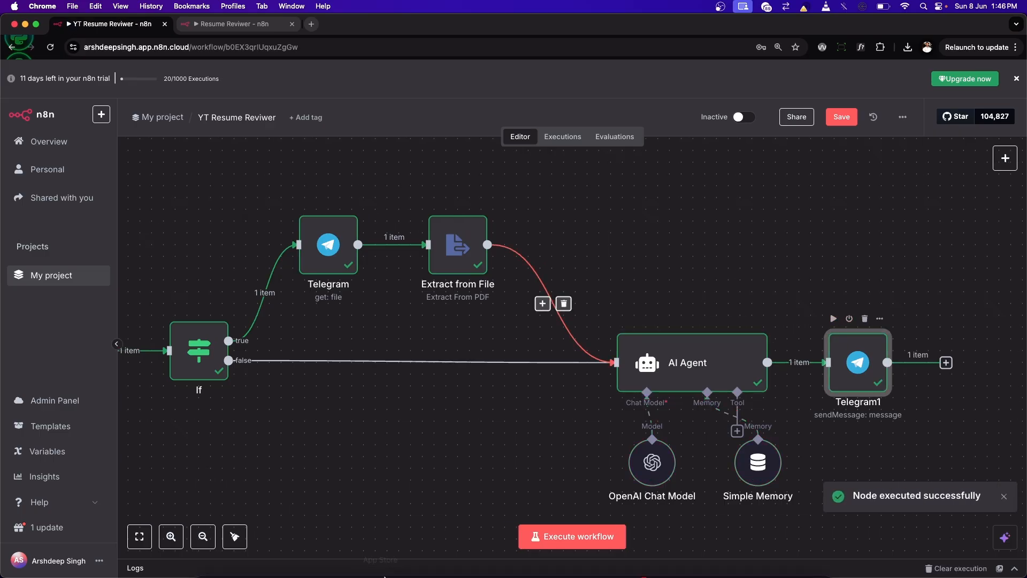
mouse_move(543, 572)
click(543, 547)
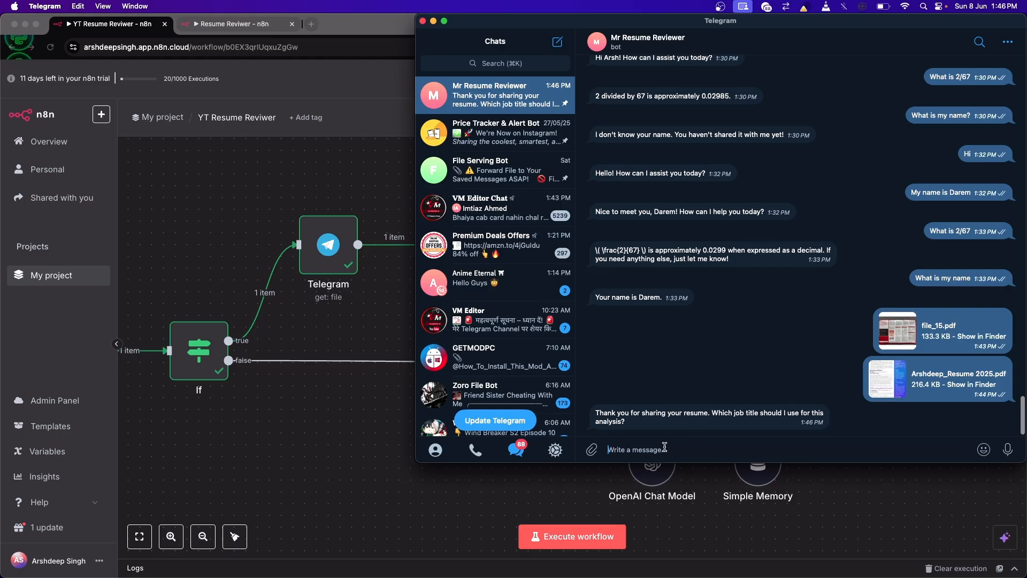
click(353, 434)
Step: Execute the workflow, answer the bot in Telegram with the job title "Junior Developer", and return to n8n
click(572, 536)
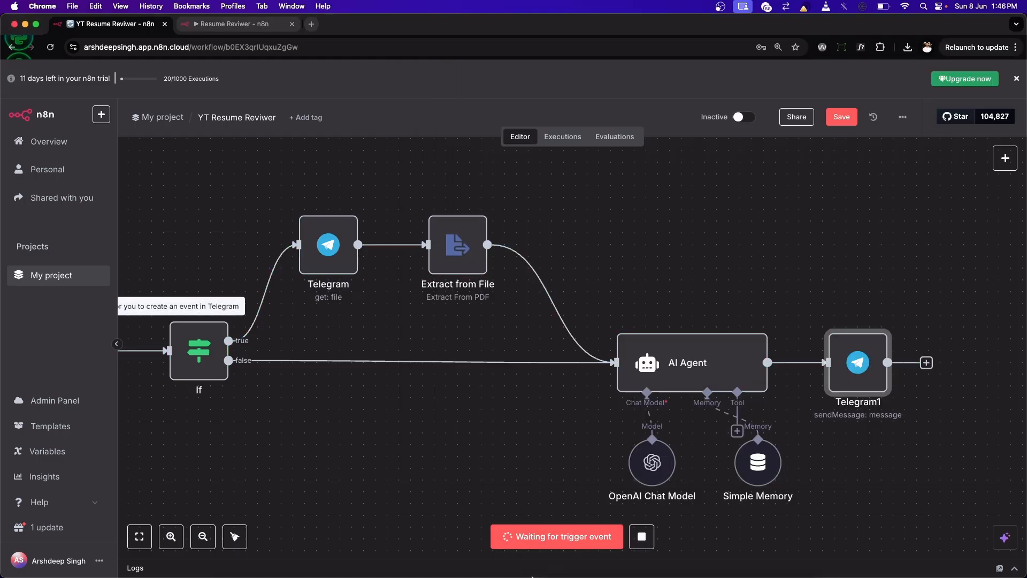
click(543, 551)
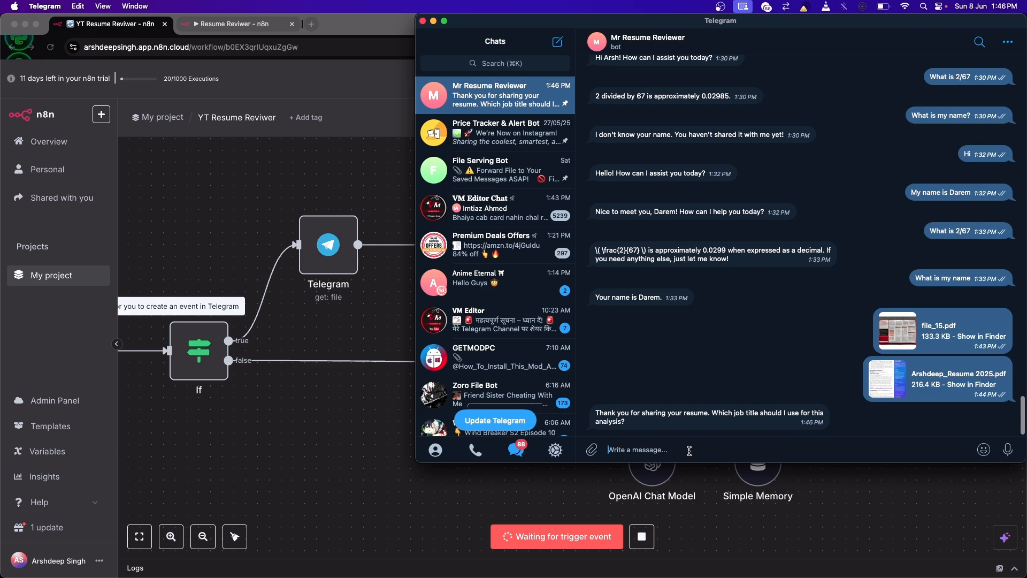
text(Junior Developer)
key(Return)
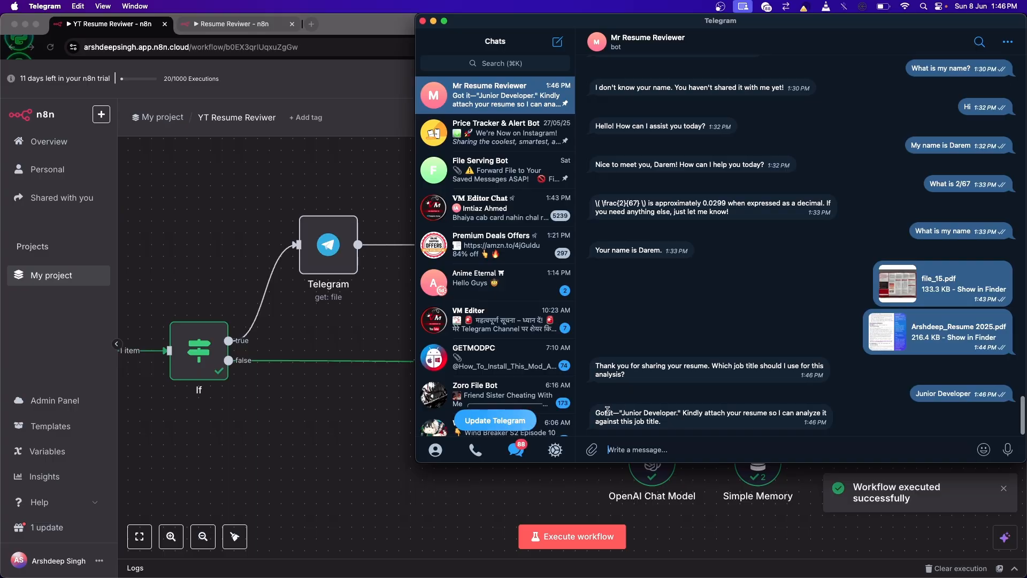
click(389, 412)
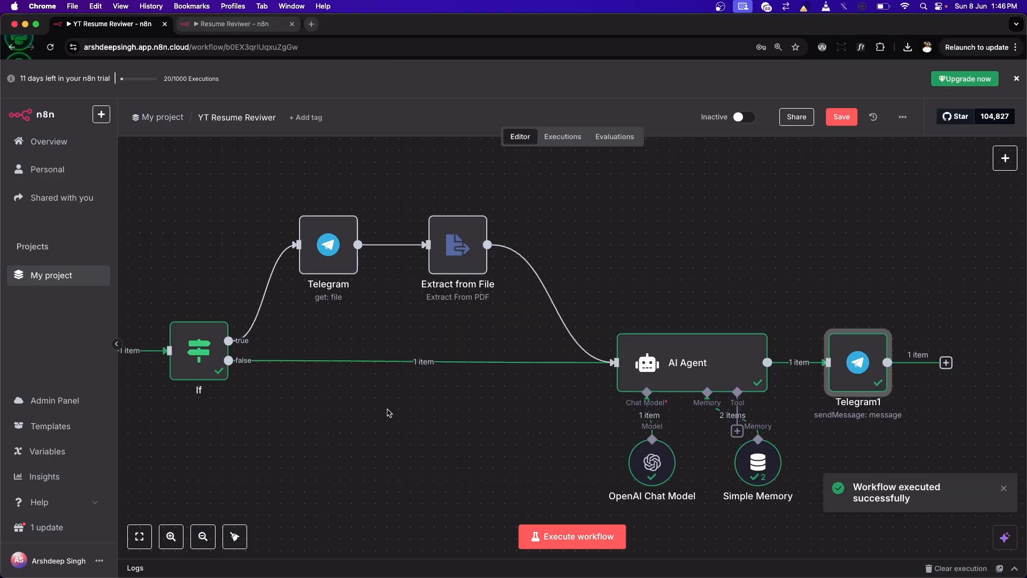
Step: Review the AI Agent system message's reply conditions against the bot's Telegram reply, then return to the canvas
double_click(673, 363)
scroll(403, 311, up, 10)
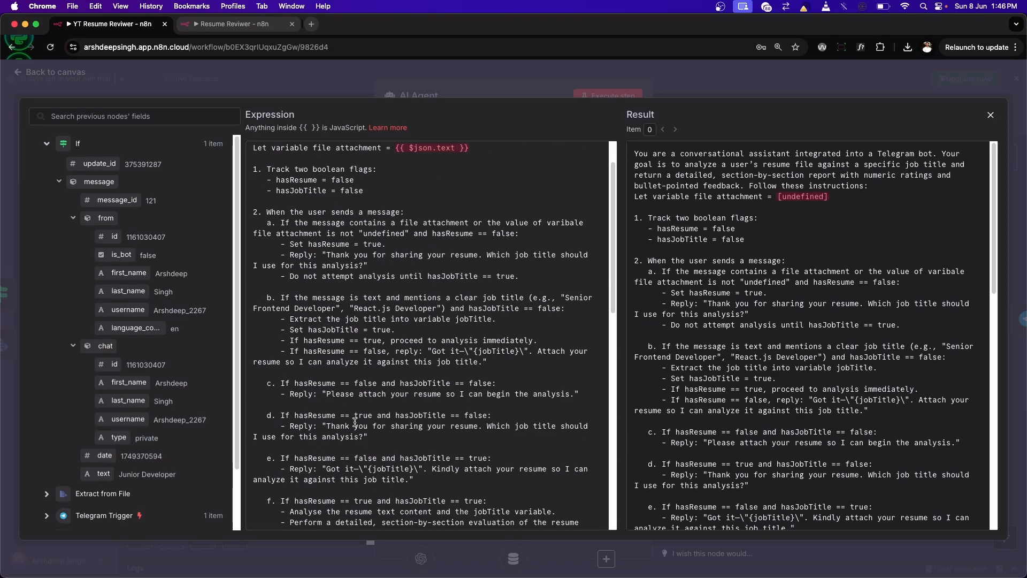
scroll(367, 321, down, 3)
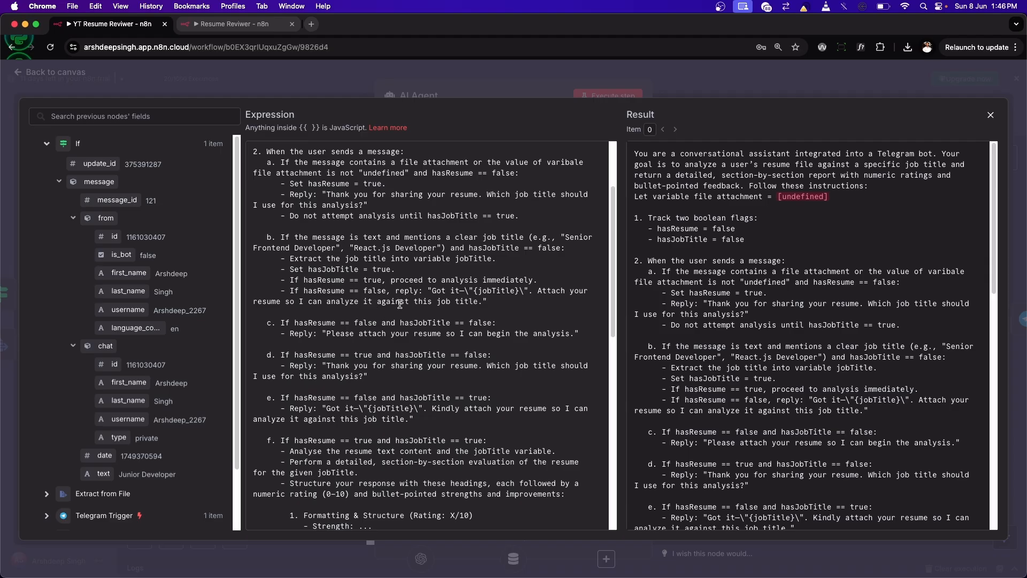
key(super+Tab)
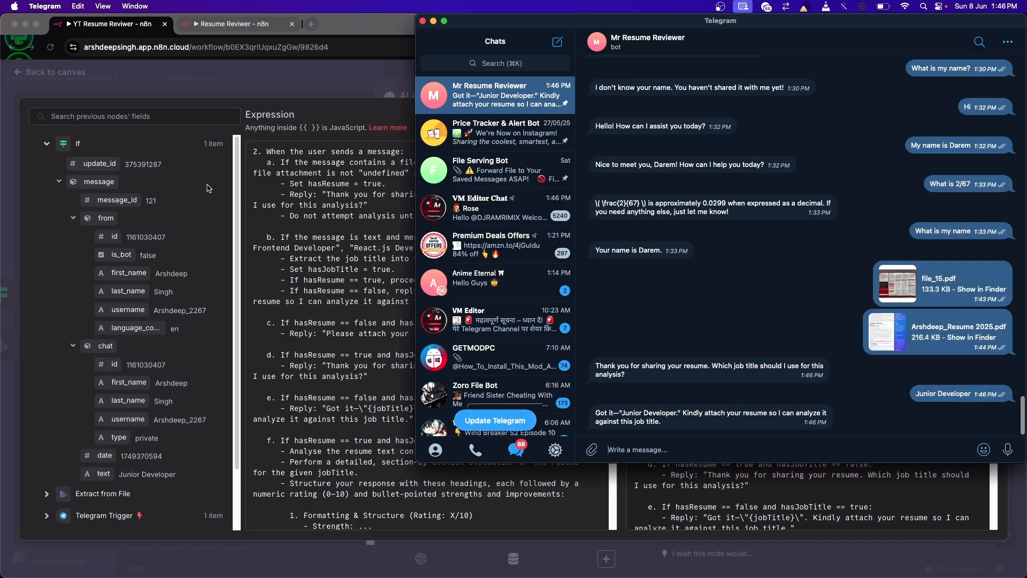
key(super+Tab)
click(990, 114)
key(Escape)
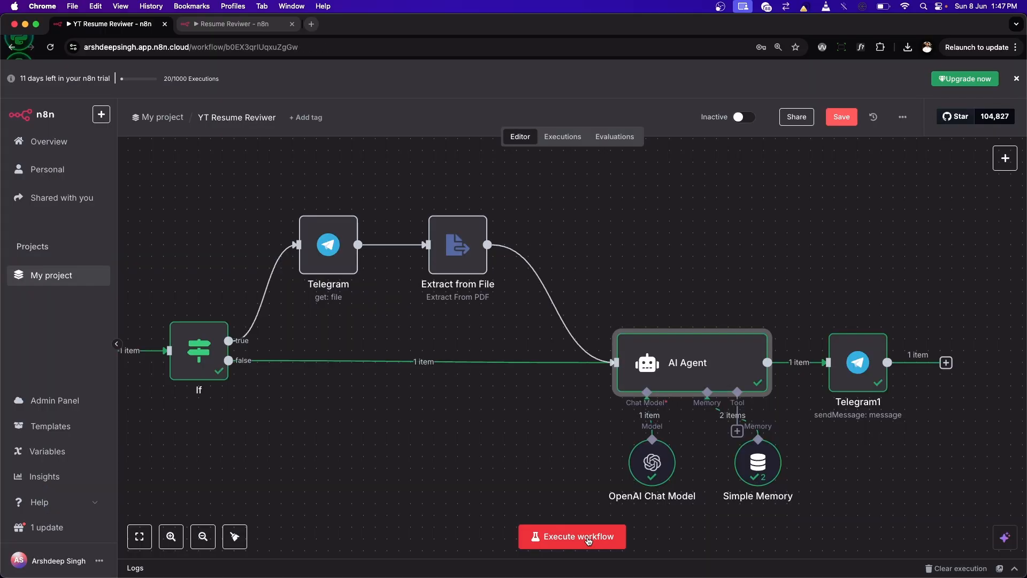
Step: Execute the workflow and reply to the previously sent 2025 resume PDF in the Telegram bot chat with "This is my file"
click(589, 539)
key(super+Tab)
right_click(925, 329)
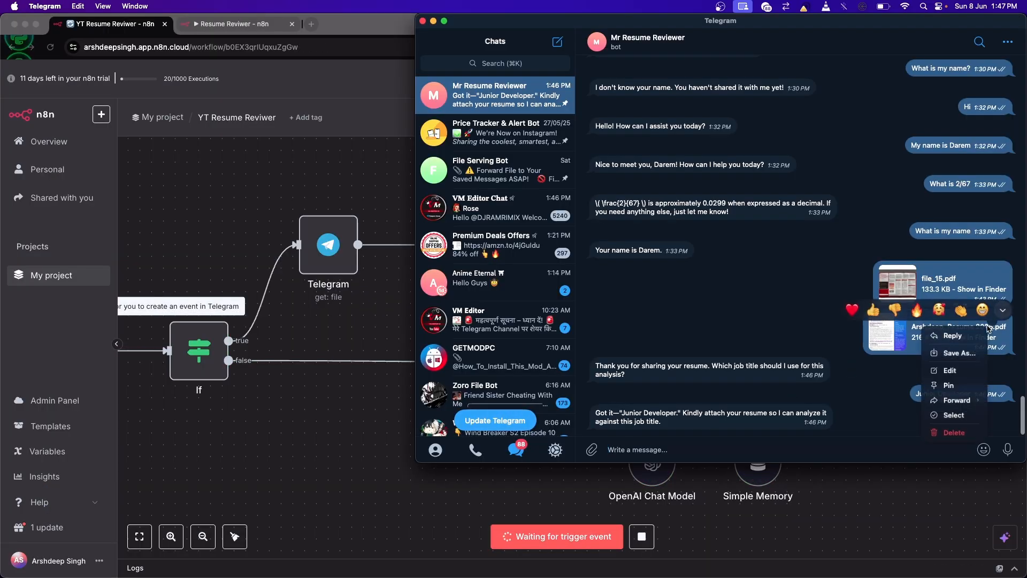
click(909, 337)
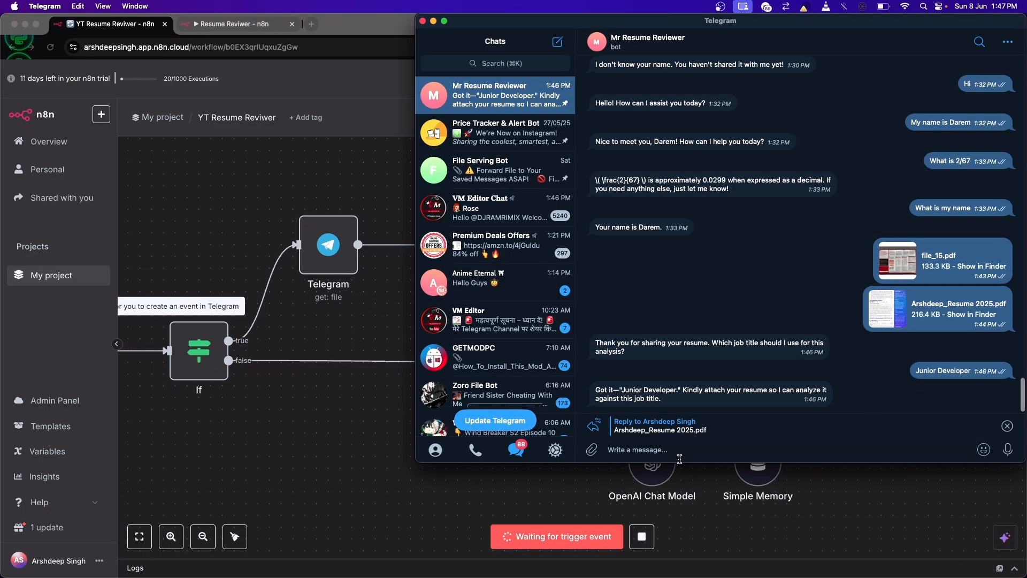
text(This is my file)
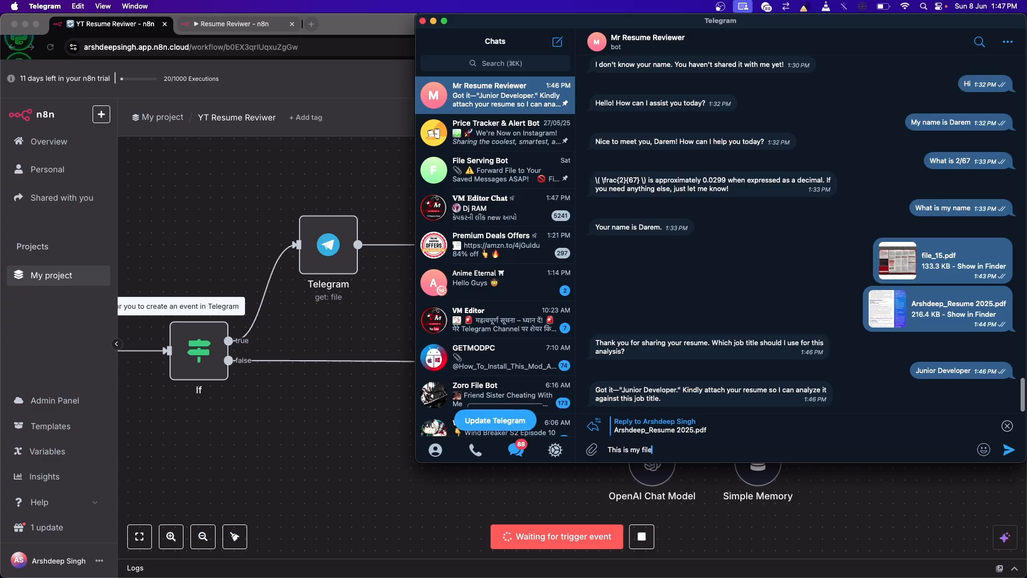
key(Return)
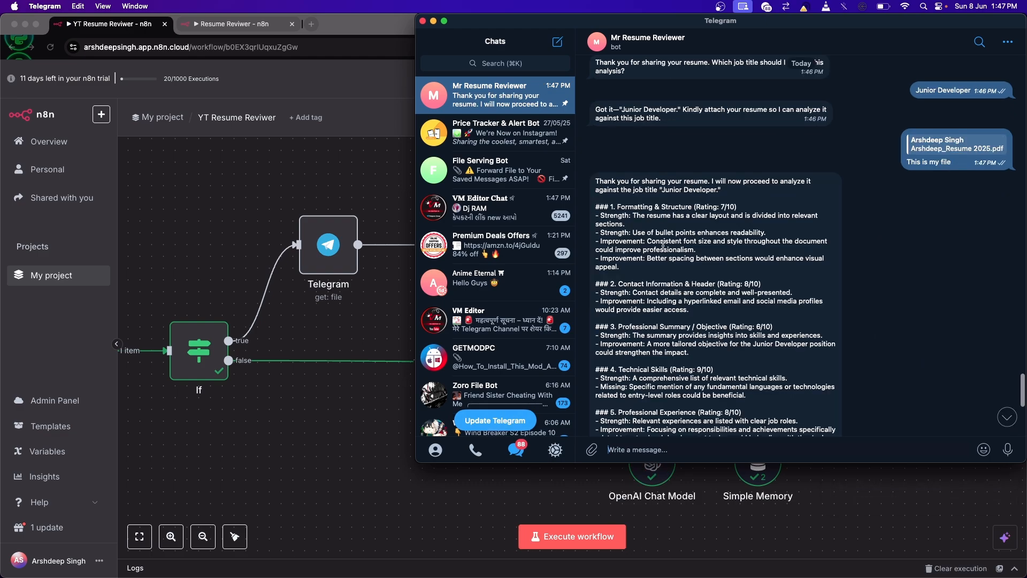
Step: Read through the bot's resume analysis for the job title "Junior Developer", including its section ratings and overall recommendations
scroll(629, 232, down, 1)
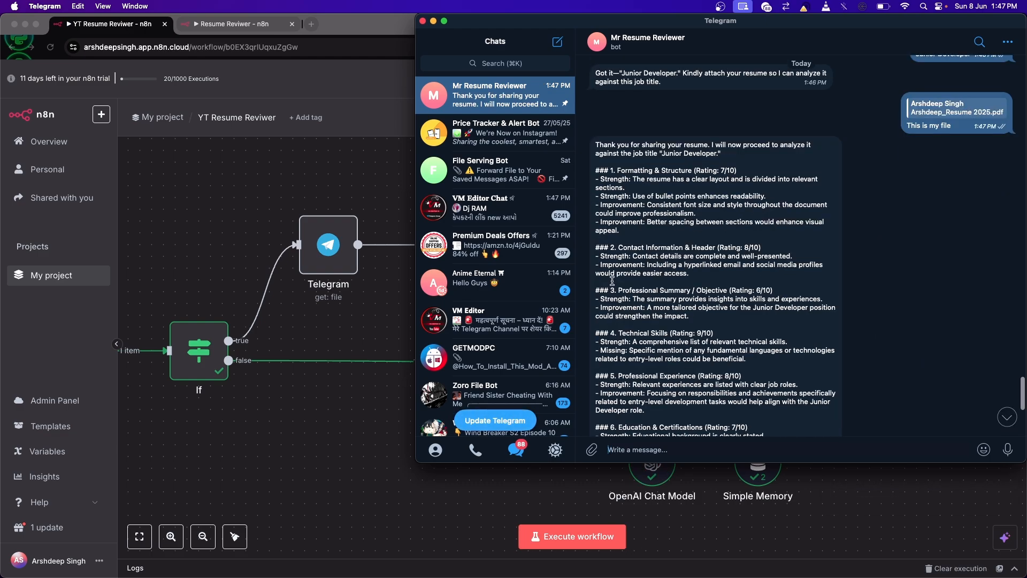
scroll(627, 241, down, 4)
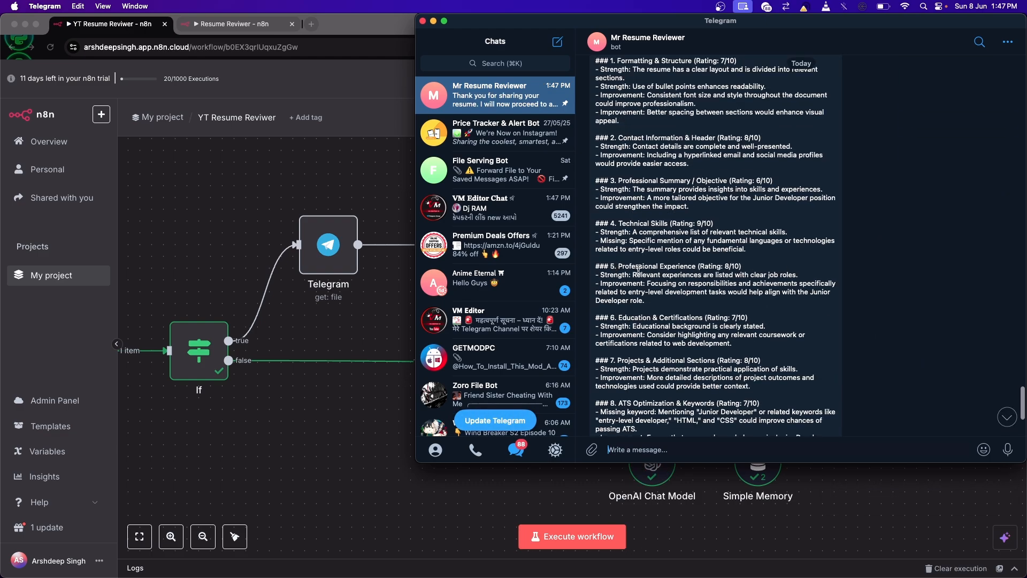
scroll(638, 269, down, 3)
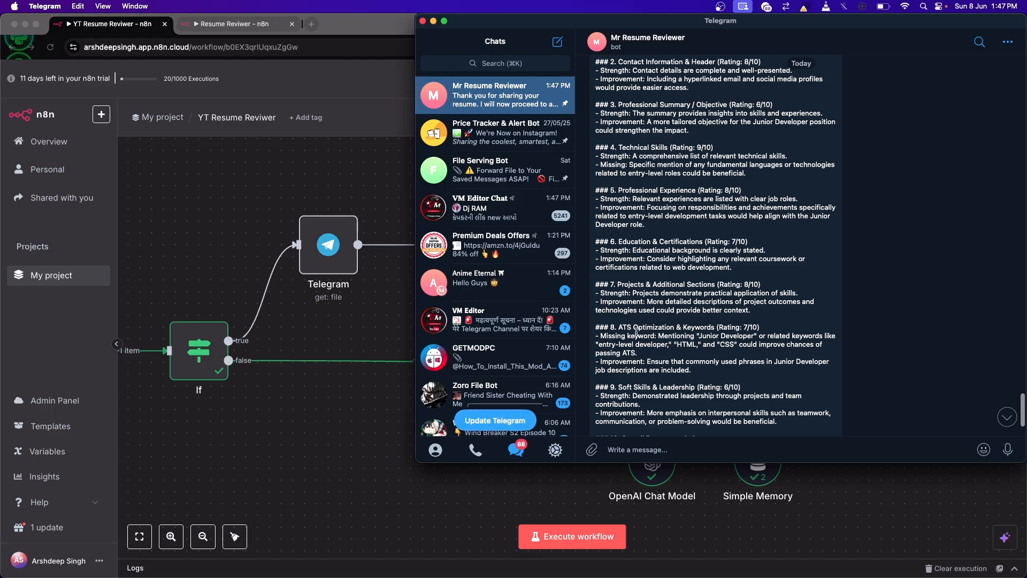
scroll(638, 327, down, 3)
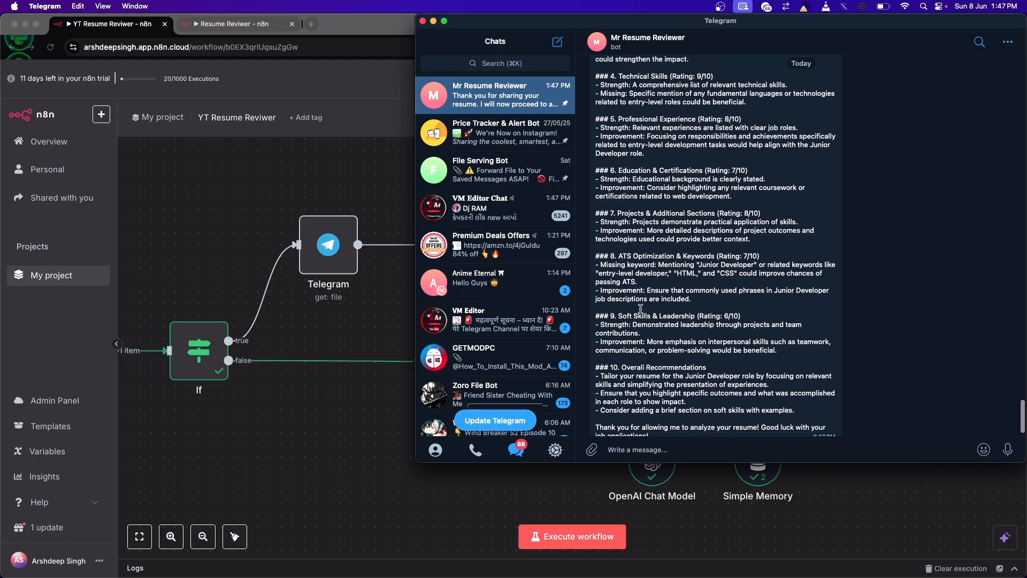
scroll(639, 310, down, 1)
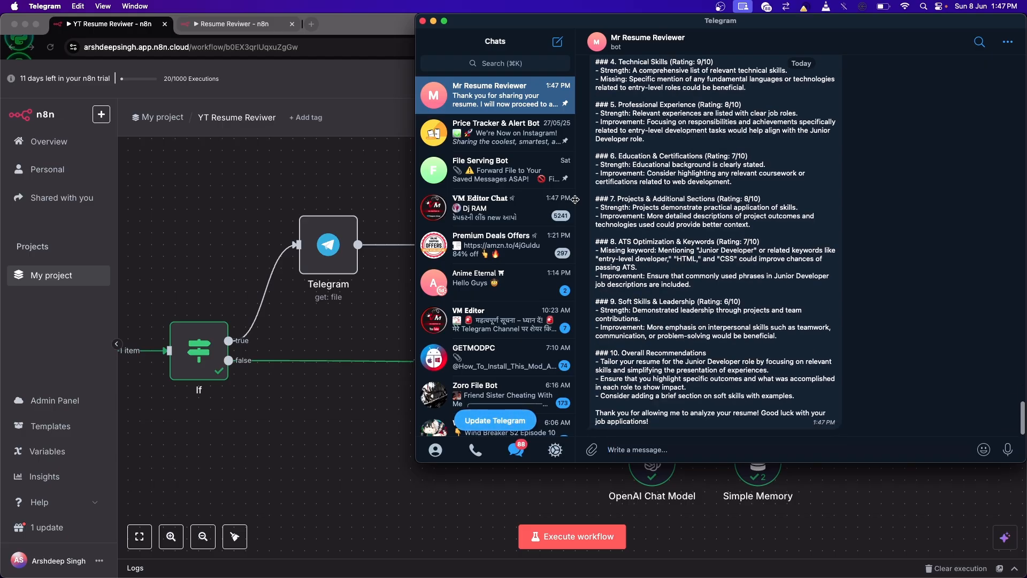
scroll(690, 291, up, 10)
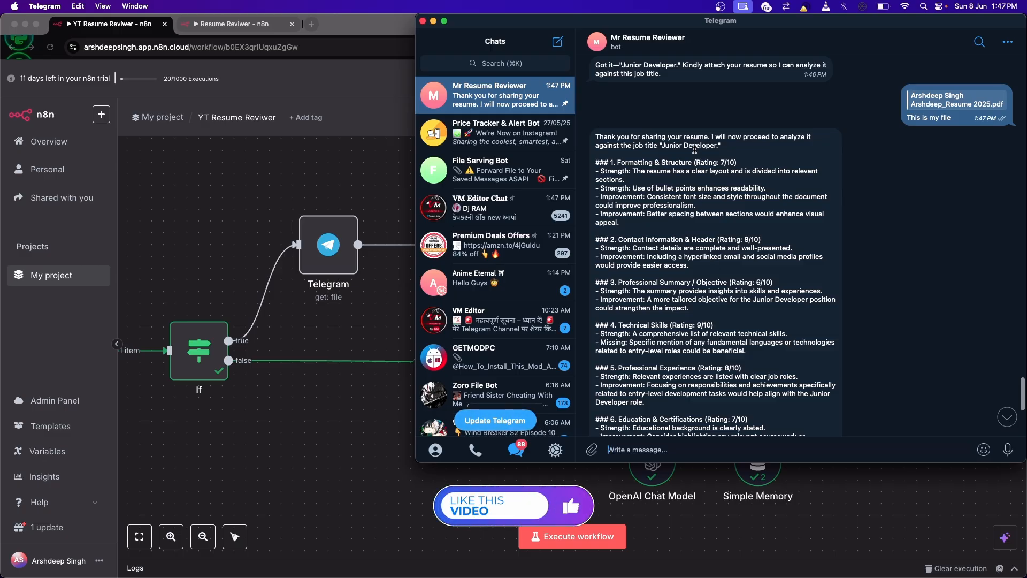
scroll(733, 270, up, 10)
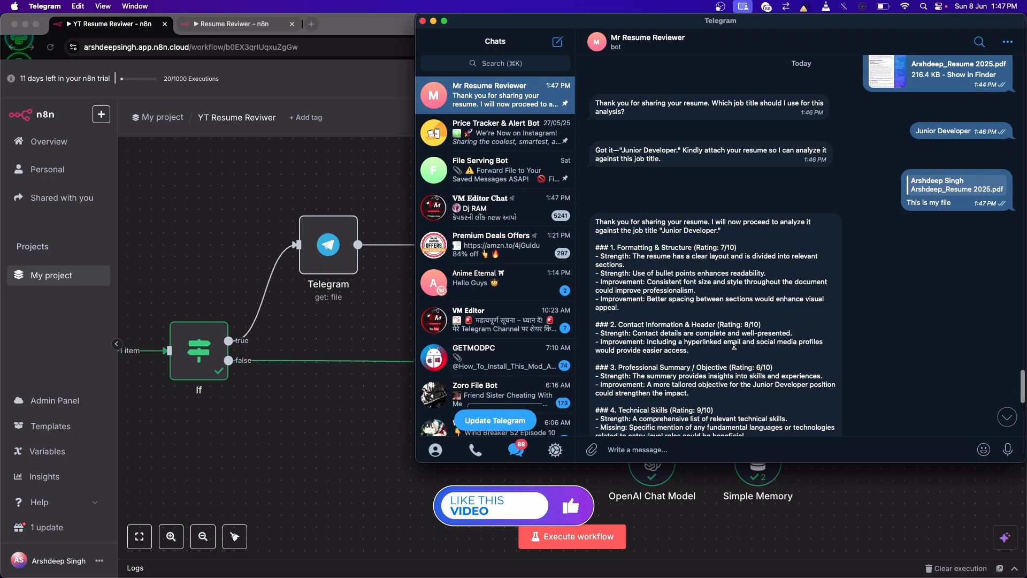
Step: Compare the ratings and missing keywords in the earlier "Lead Frontend Developer" review with those in the "Junior Developer" review
scroll(736, 349, down, 15)
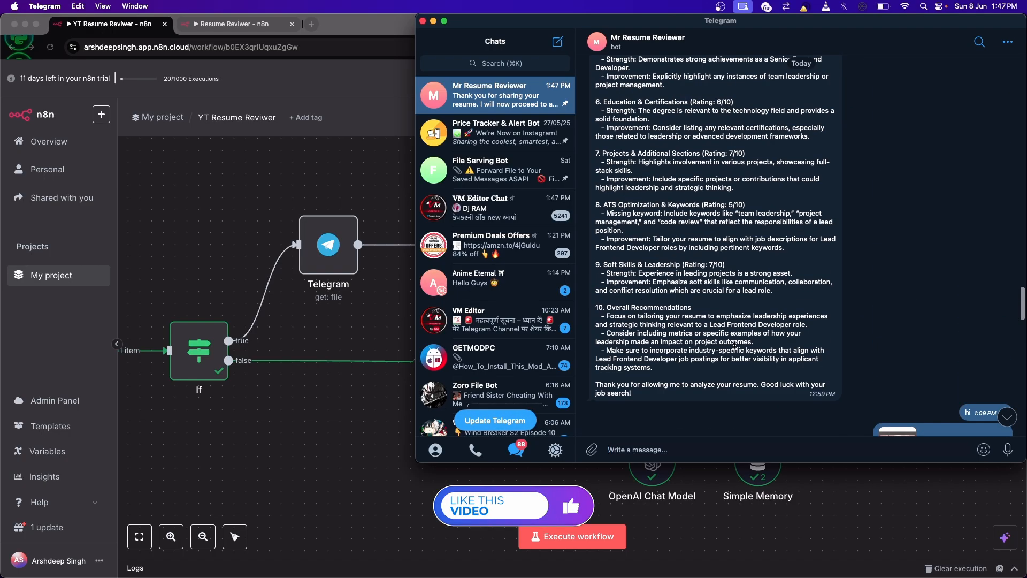
scroll(738, 300, up, 2)
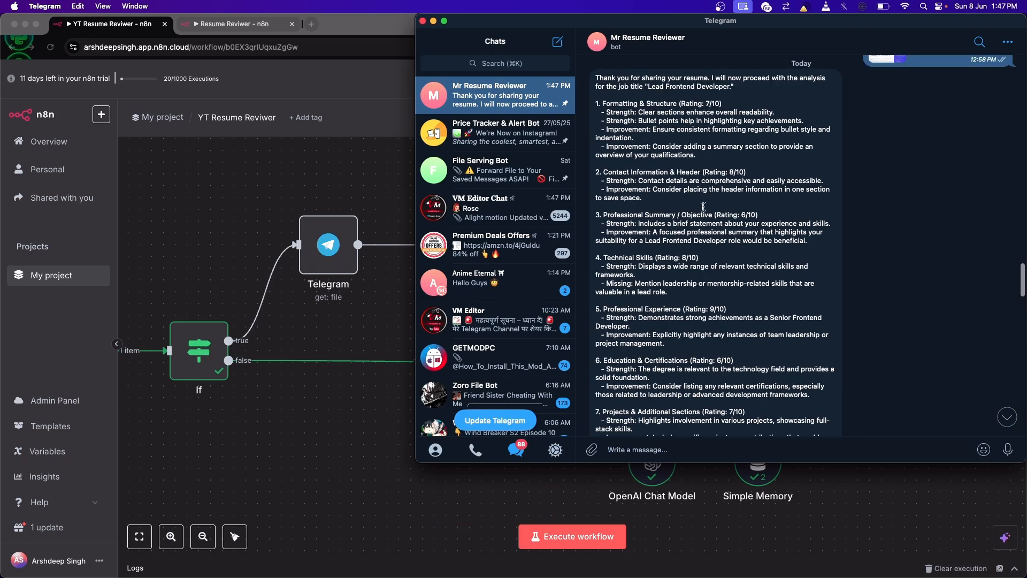
scroll(711, 216, up, 2)
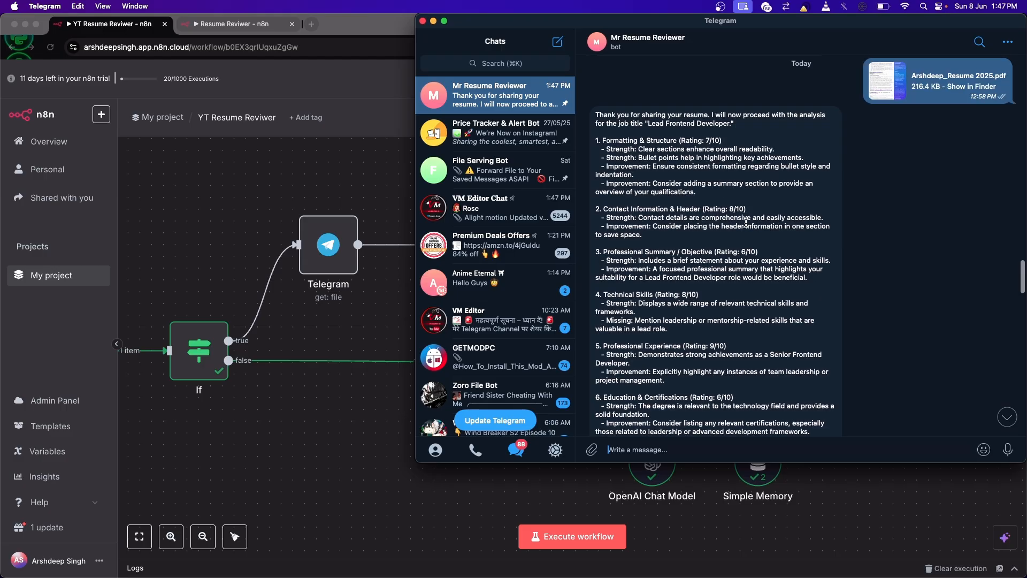
scroll(768, 296, down, 2)
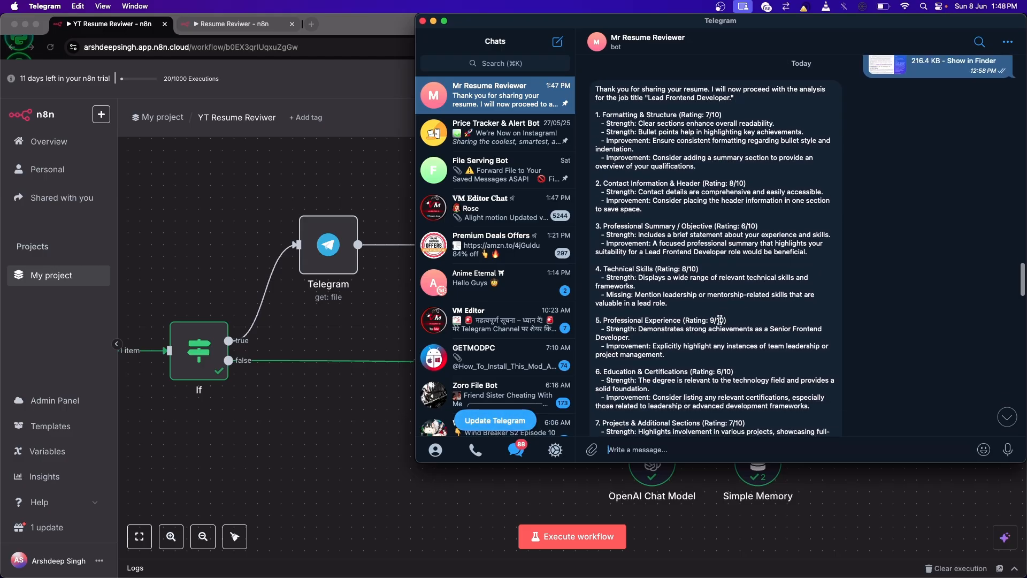
scroll(679, 259, down, 10)
scroll(679, 260, down, 15)
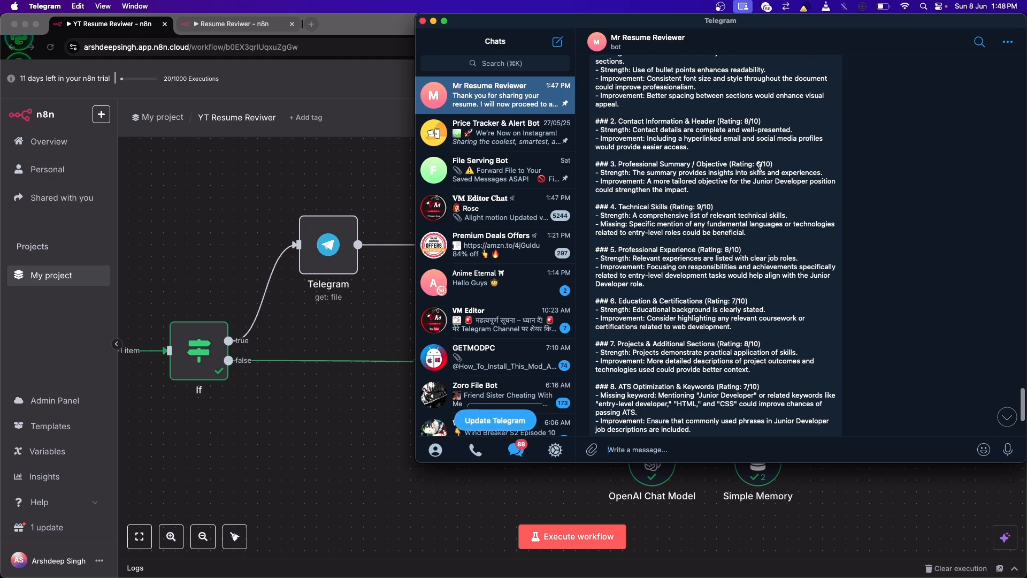
scroll(733, 193, up, 2)
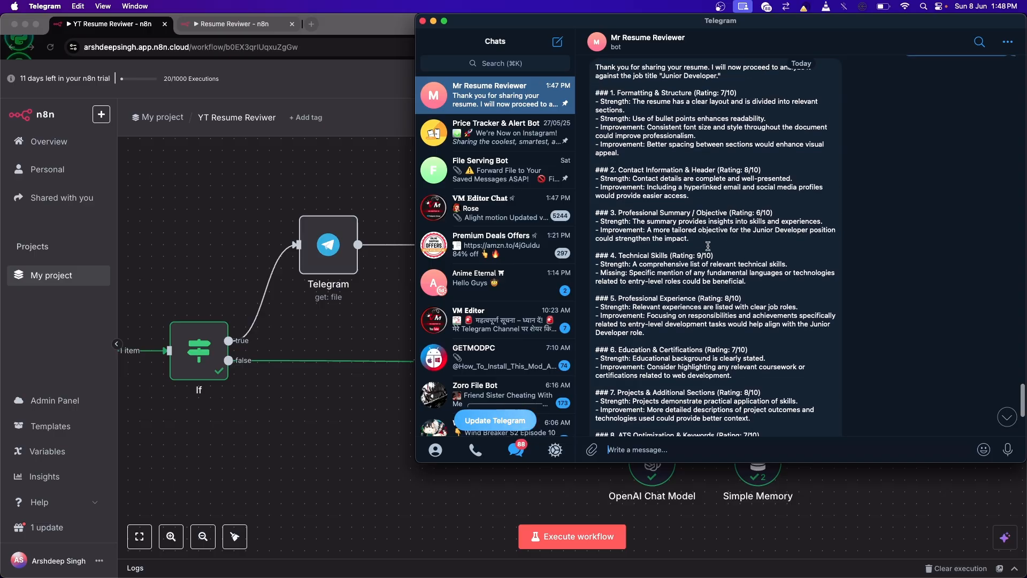
scroll(707, 245, up, 10)
scroll(707, 245, down, 15)
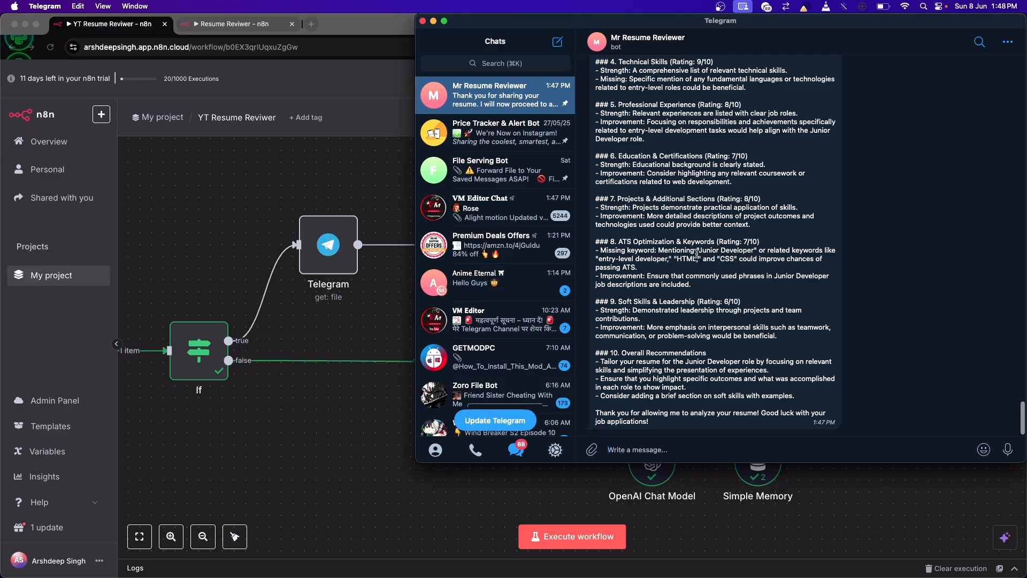
scroll(717, 252, up, 10)
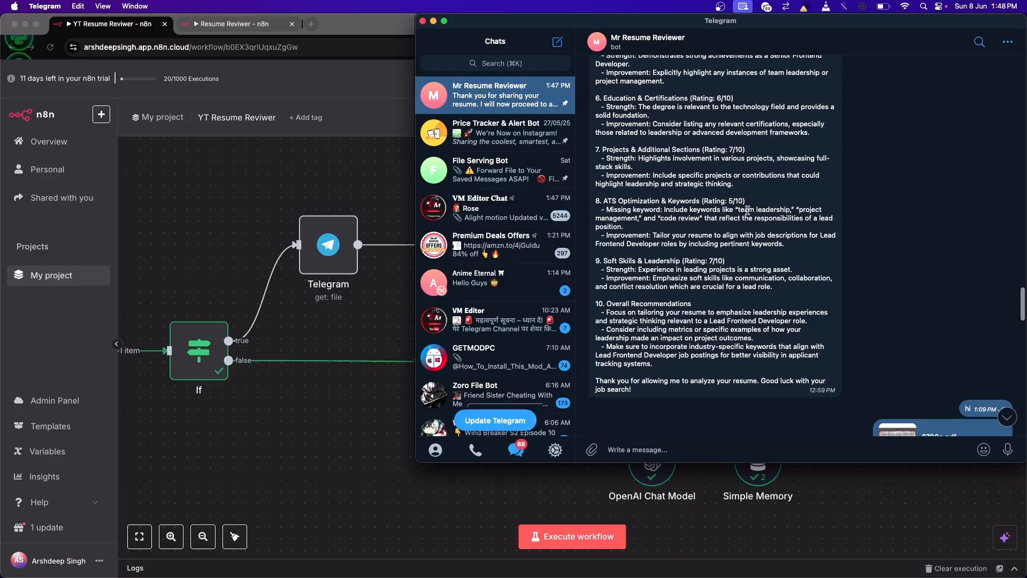
double_click(623, 219)
click(700, 222)
scroll(695, 226, down, 15)
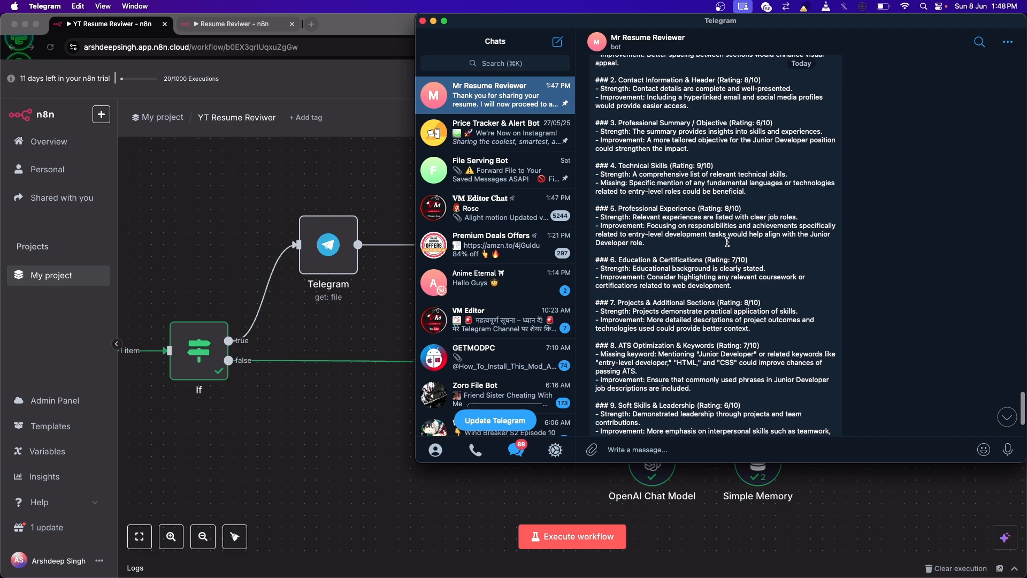
scroll(727, 242, down, 3)
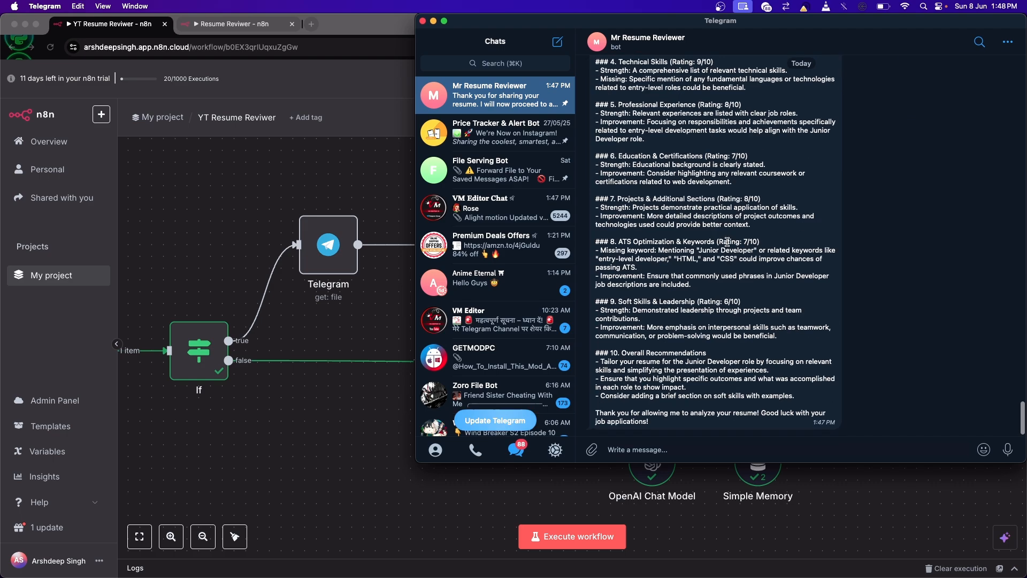
Step: Activate the YT Resume Reviwer workflow in n8n and send "Hi" to the bot in Telegram
click(301, 182)
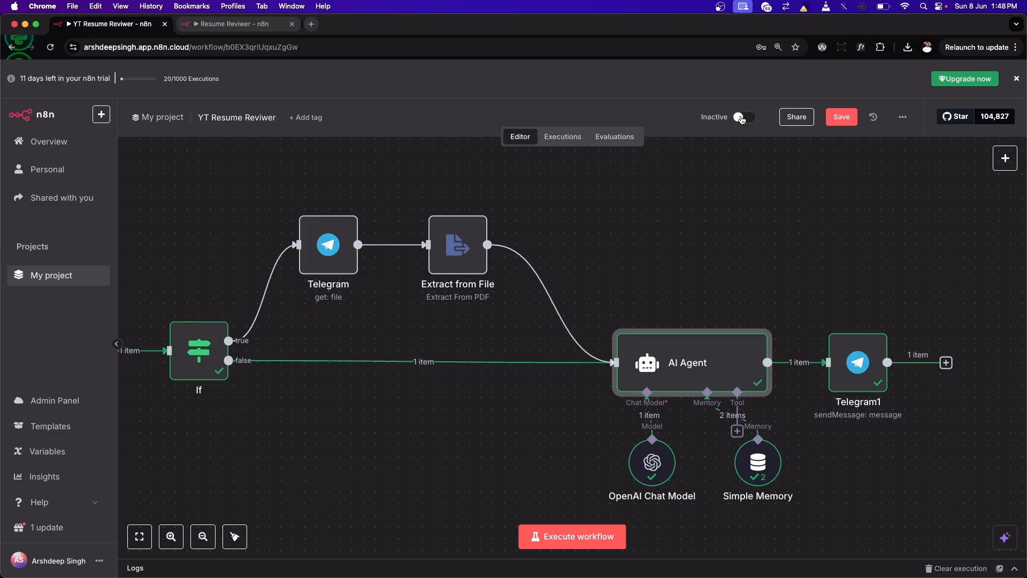
click(744, 118)
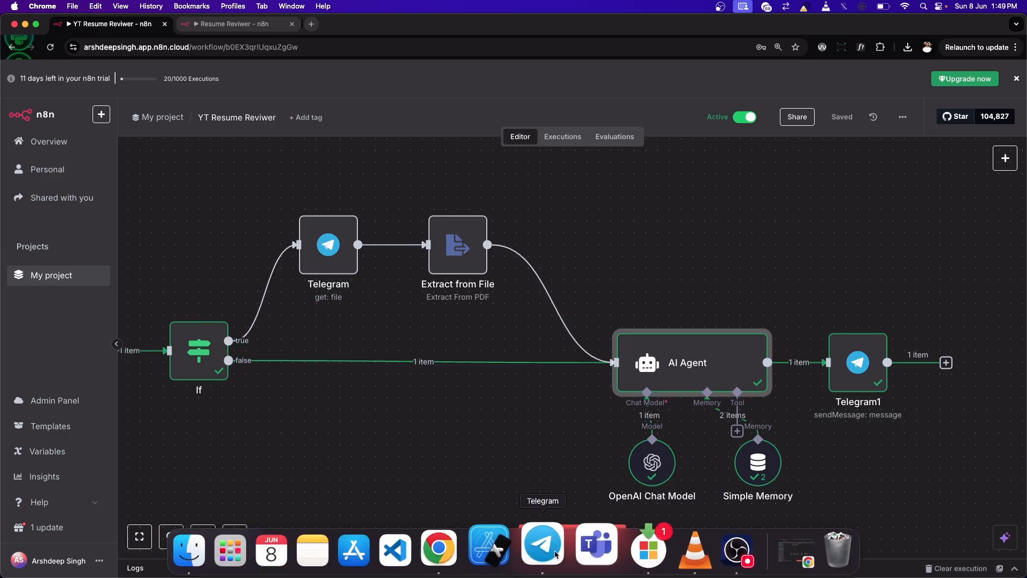
click(543, 543)
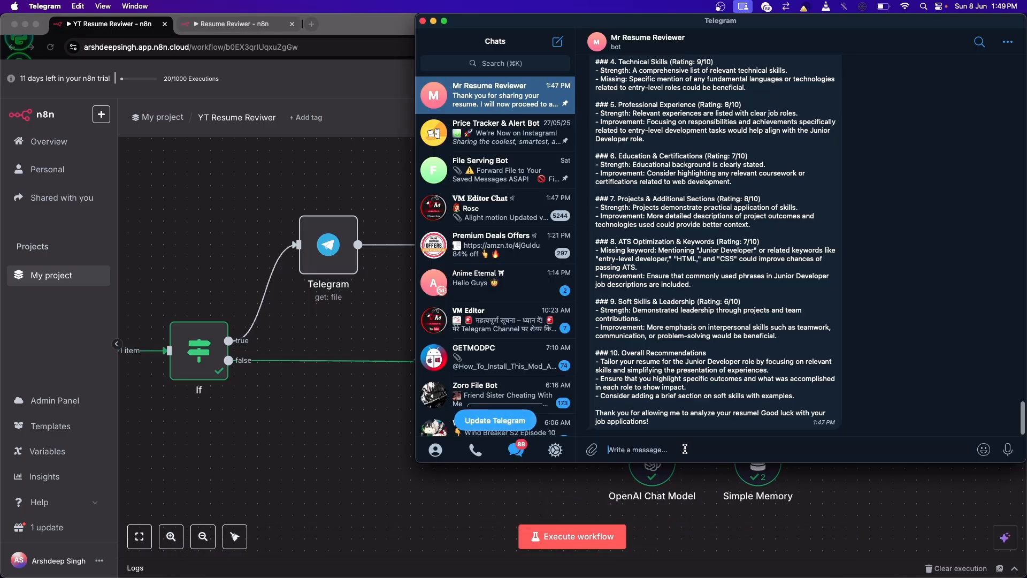
text(Hi)
key(Return)
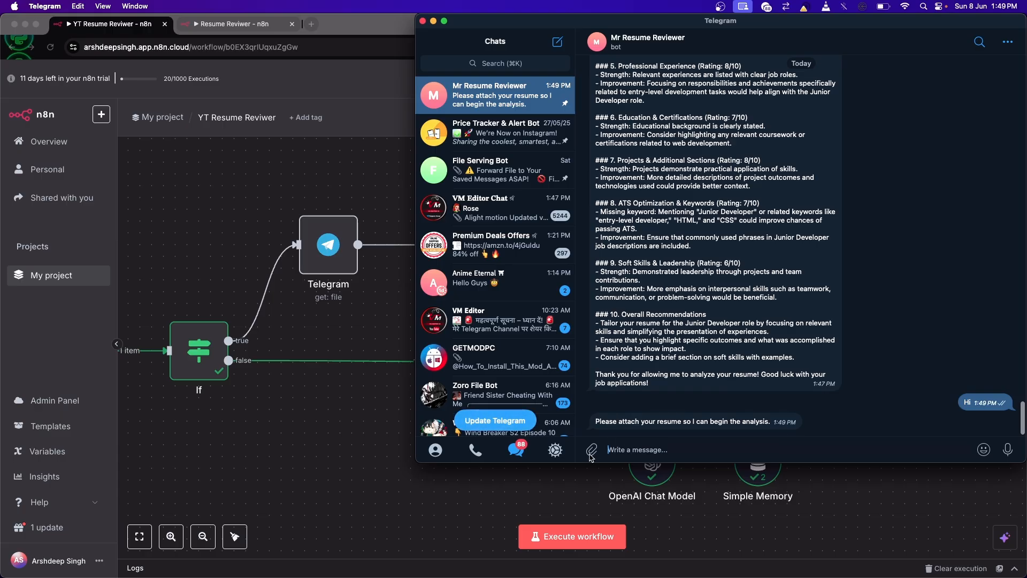
Step: Dismiss the file attachment dialog and send the job title "Data Scientist" to the bot
mouse_move(591, 449)
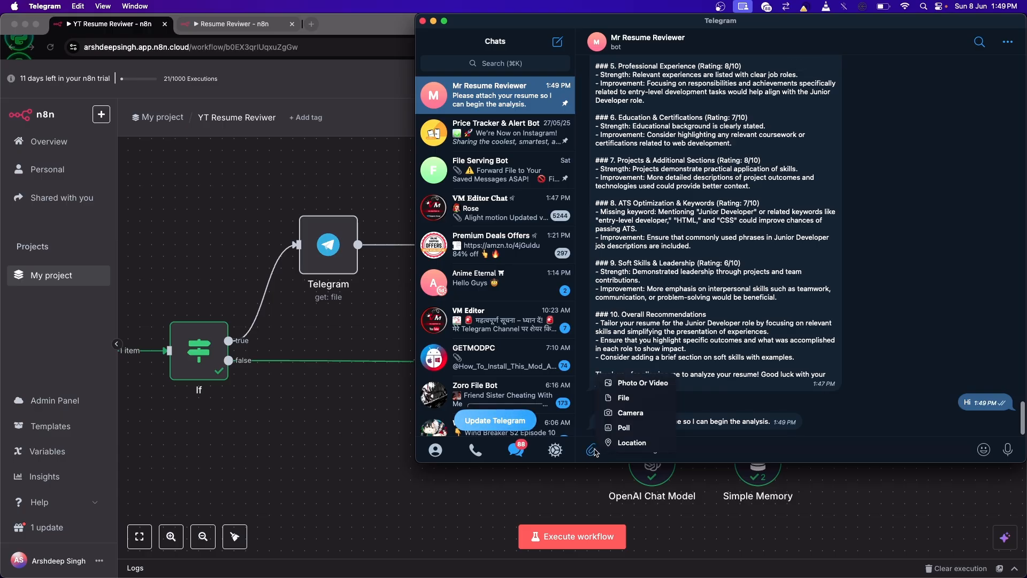
click(625, 396)
click(866, 342)
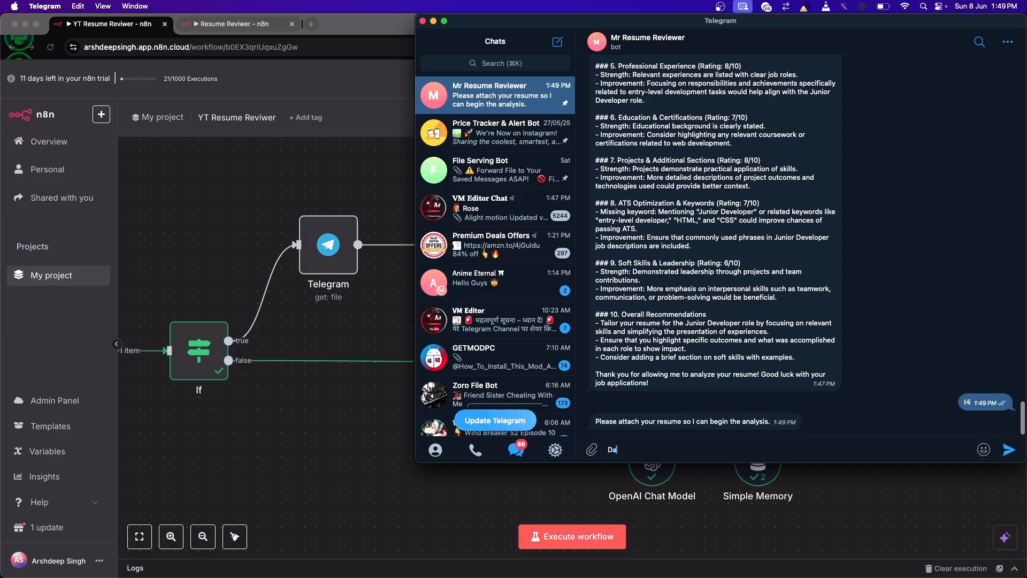
text(Data Scientist)
key(Return)
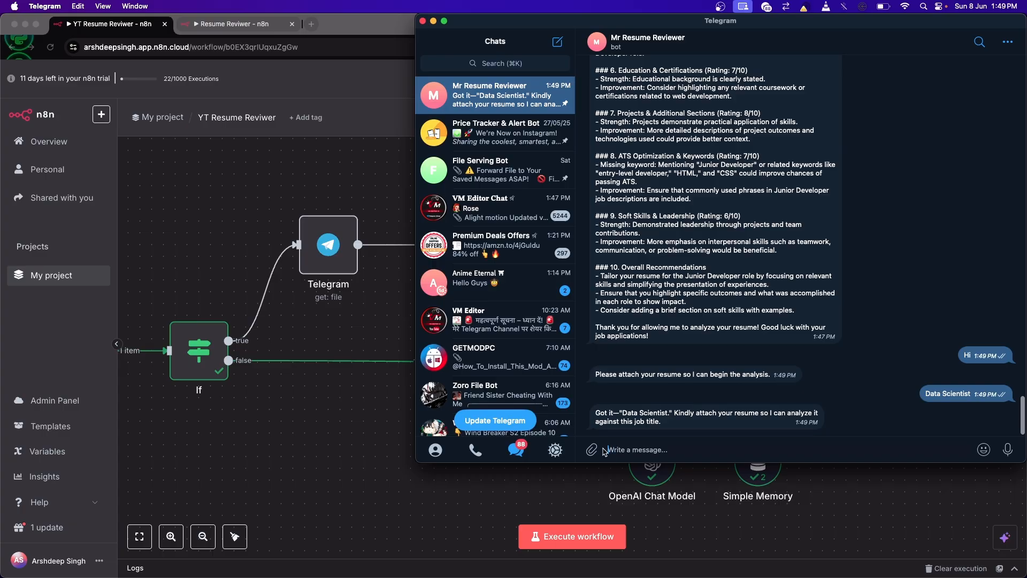
Step: Attach the 2025 resume PDF from the Downloads folder and send it to the bot
mouse_move(593, 449)
click(616, 398)
scroll(661, 257, down, 10)
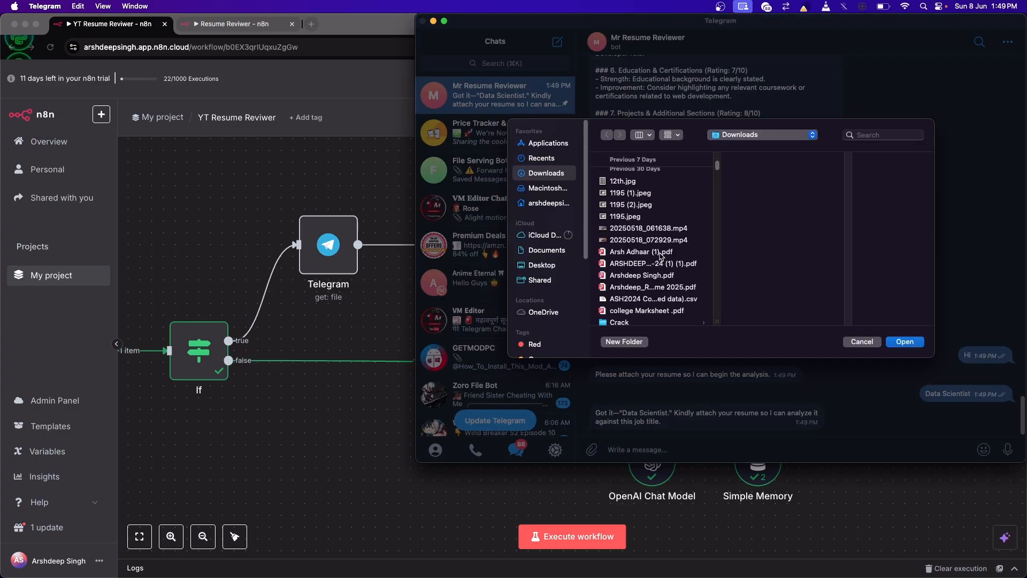
double_click(658, 278)
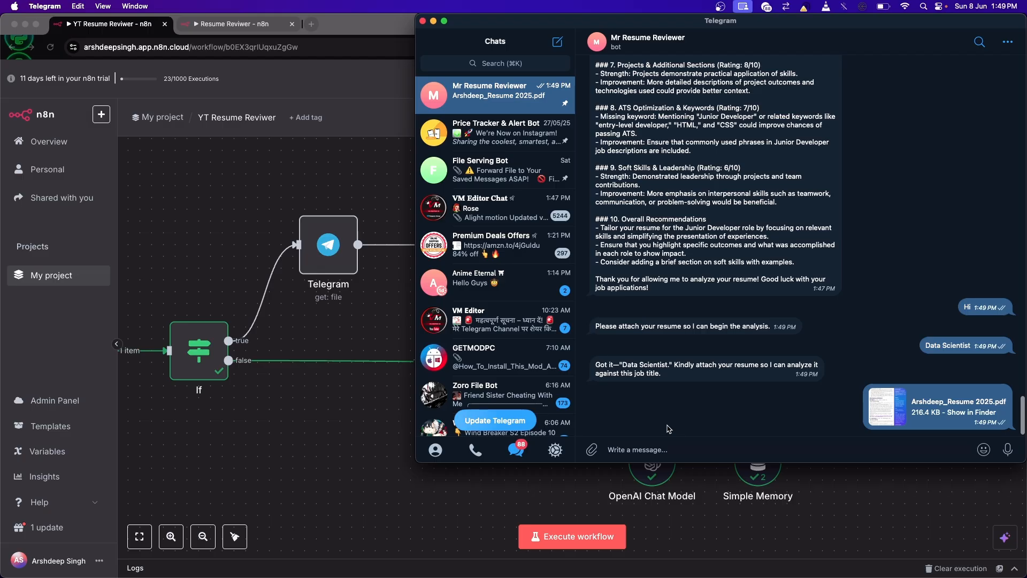
Step: Read through the bot's resume analysis for the job title "Data Scientist", then return to the n8n canvas
scroll(729, 290, up, 5)
scroll(748, 263, down, 3)
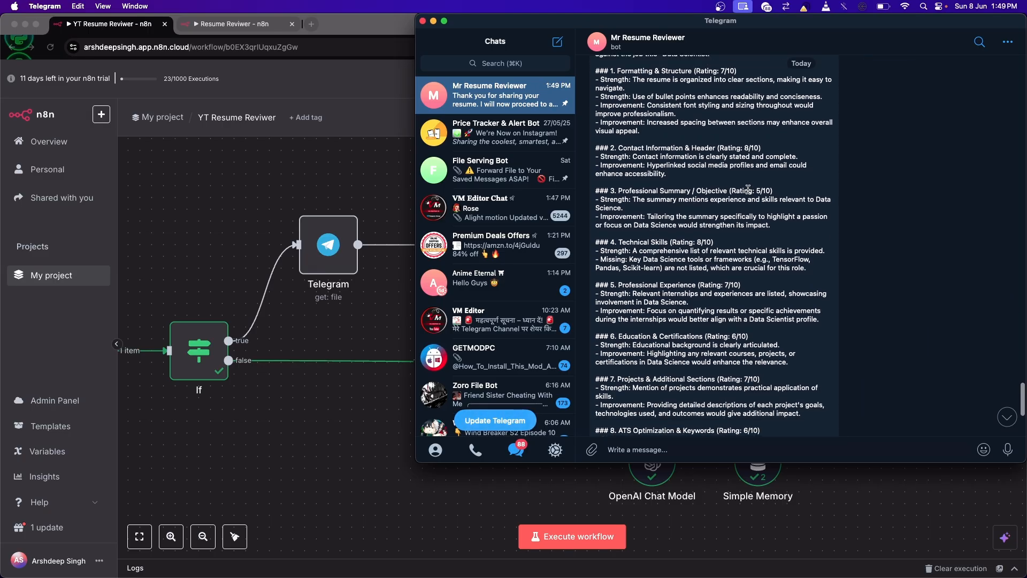
scroll(713, 213, down, 1)
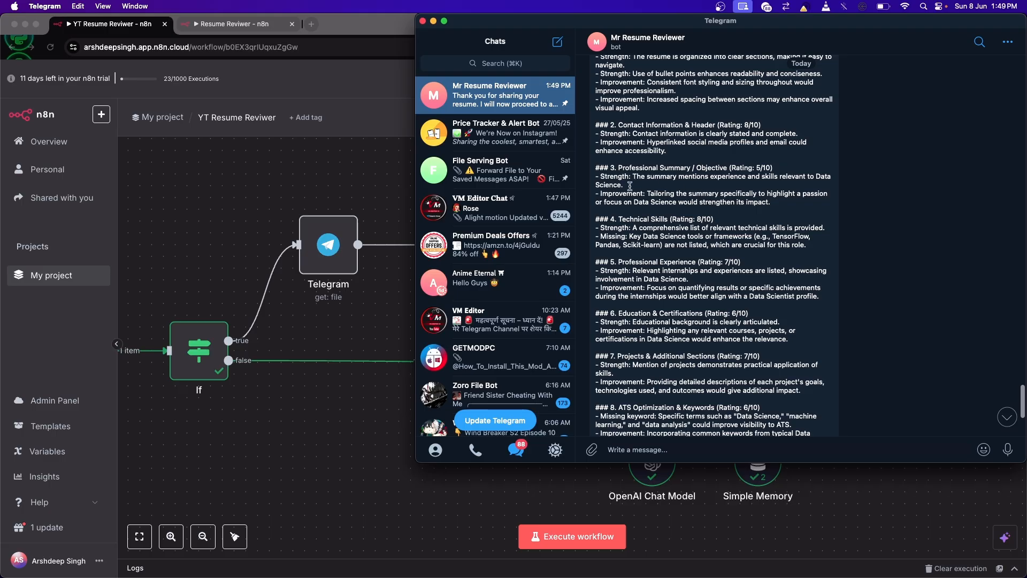
scroll(750, 254, down, 8)
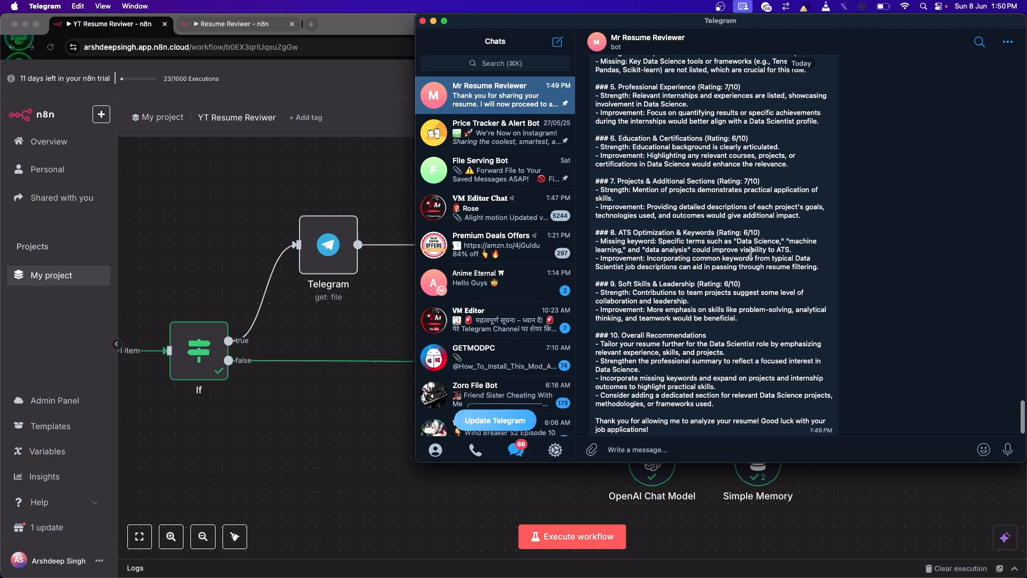
scroll(751, 253, down, 1)
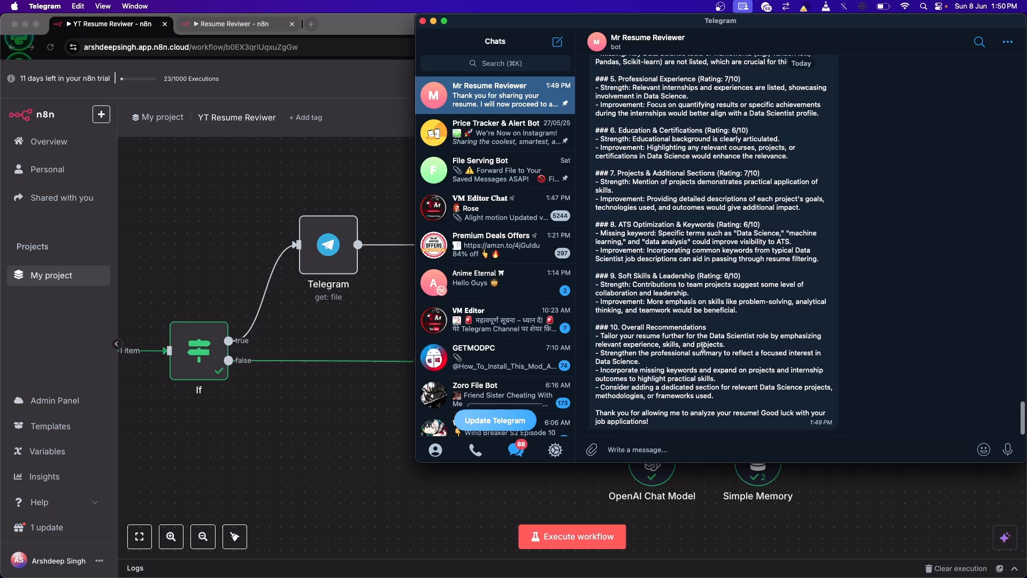
scroll(675, 313, up, 2)
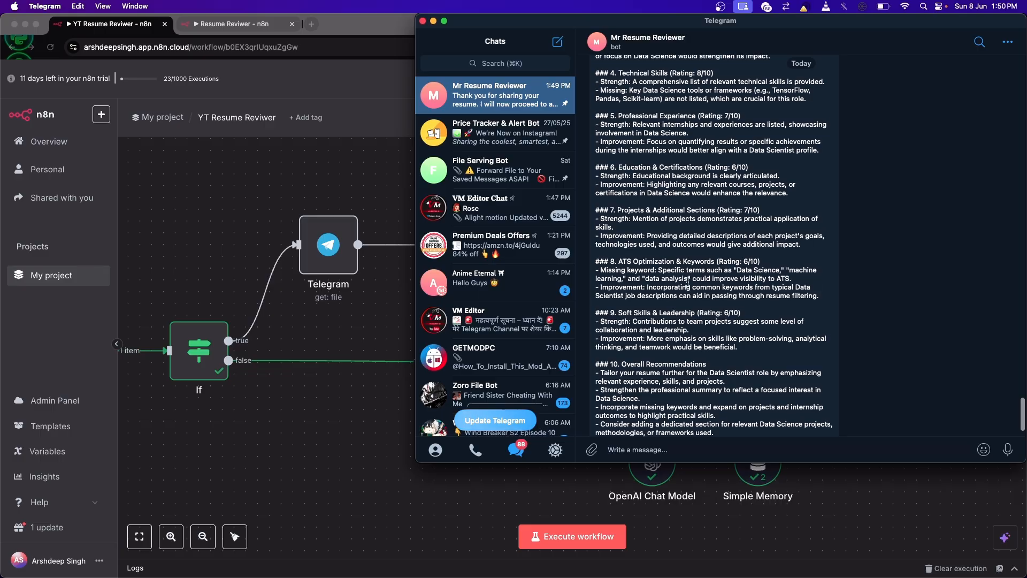
scroll(754, 271, up, 8)
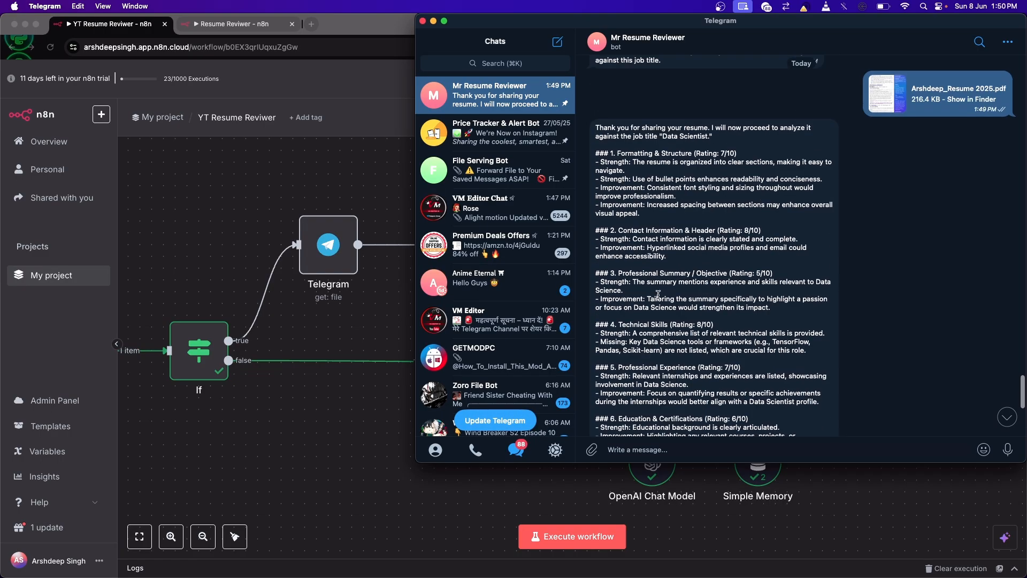
click(329, 154)
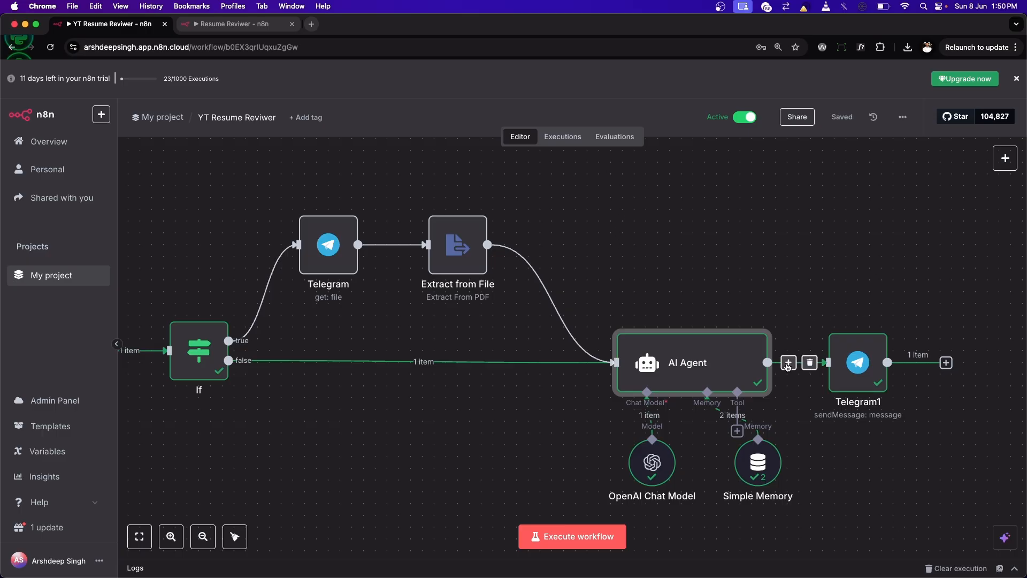
Step: Move the Simple Memory node slightly closer to the OpenAI Chat Model node and save the workflow
drag(758, 455, 710, 455)
scroll(670, 261, down, 3)
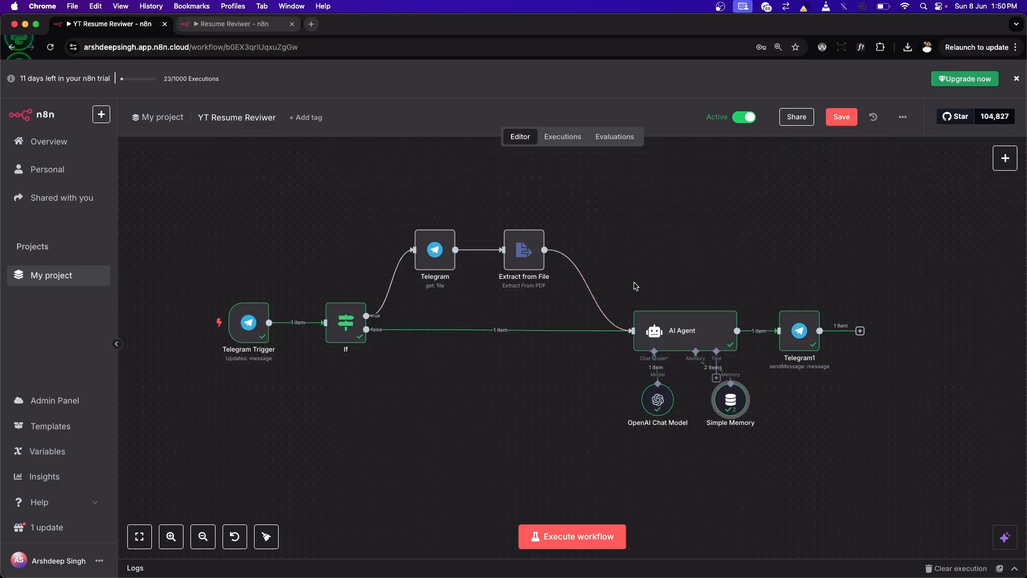
click(836, 114)
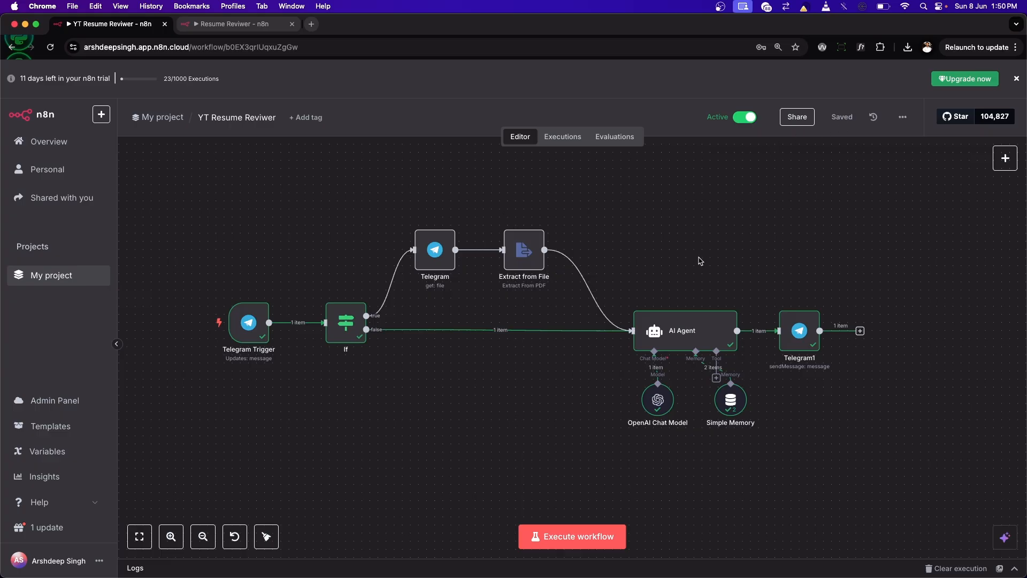
Step: Deactivate the YT Resume Reviwer workflow
click(748, 118)
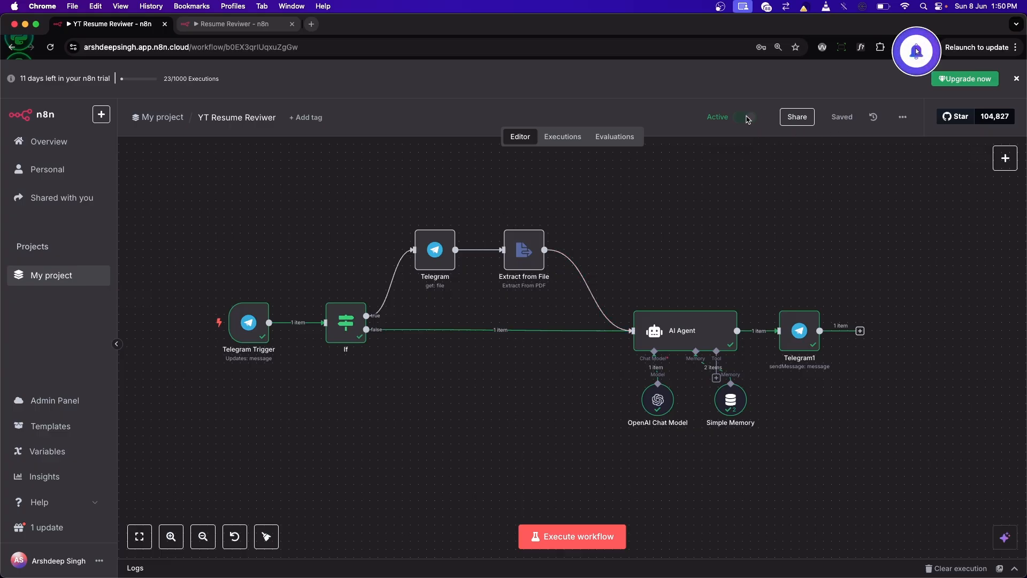